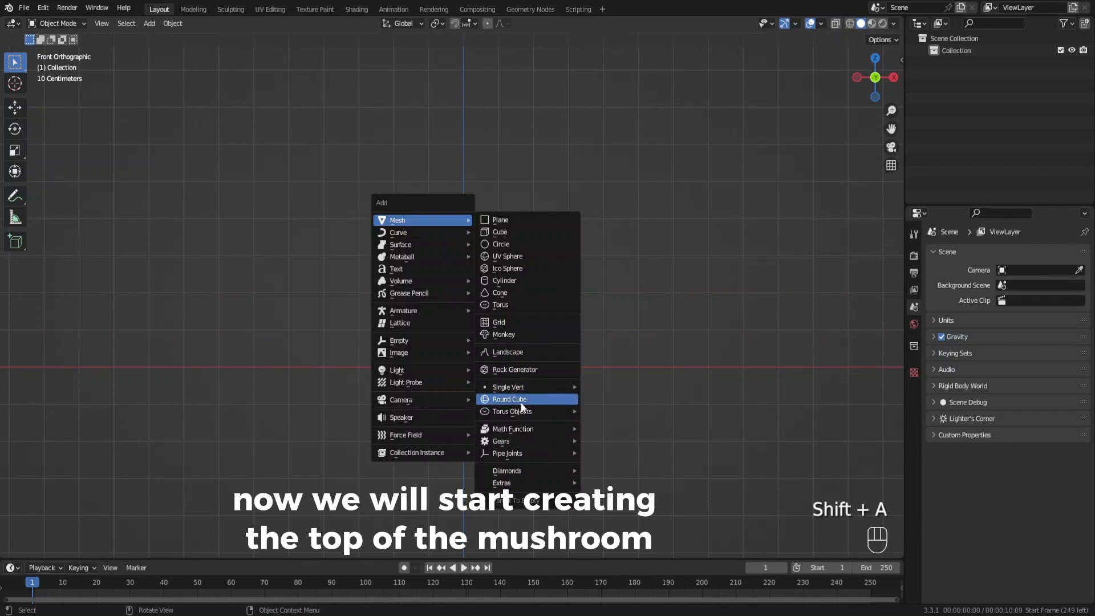
Step: Add a Round Cube mesh at the origin using the Quadsphere preset
click(510, 399)
click(44, 547)
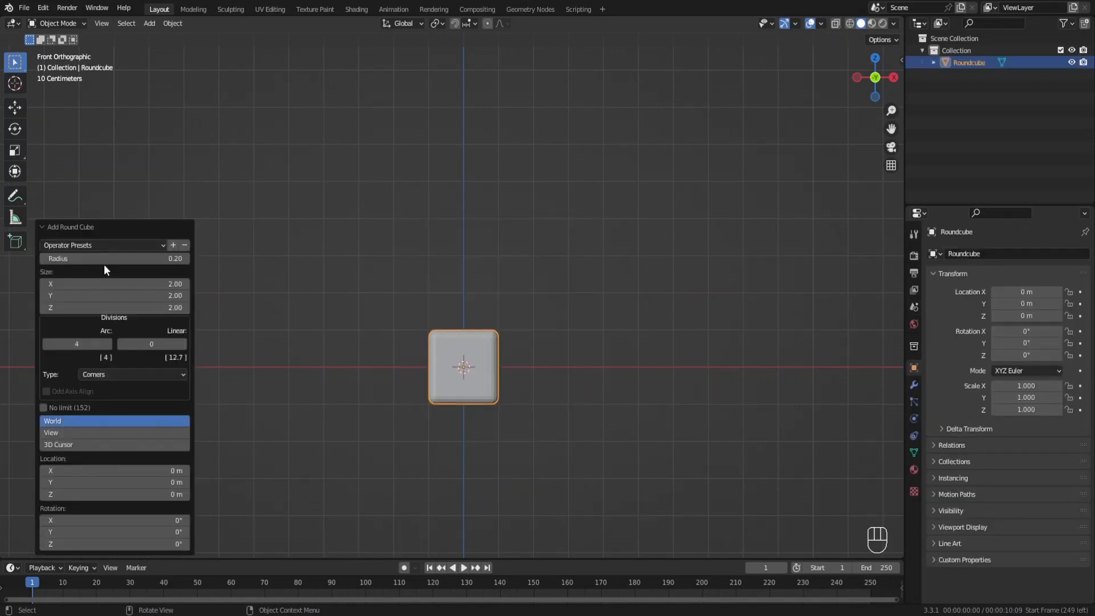
click(94, 244)
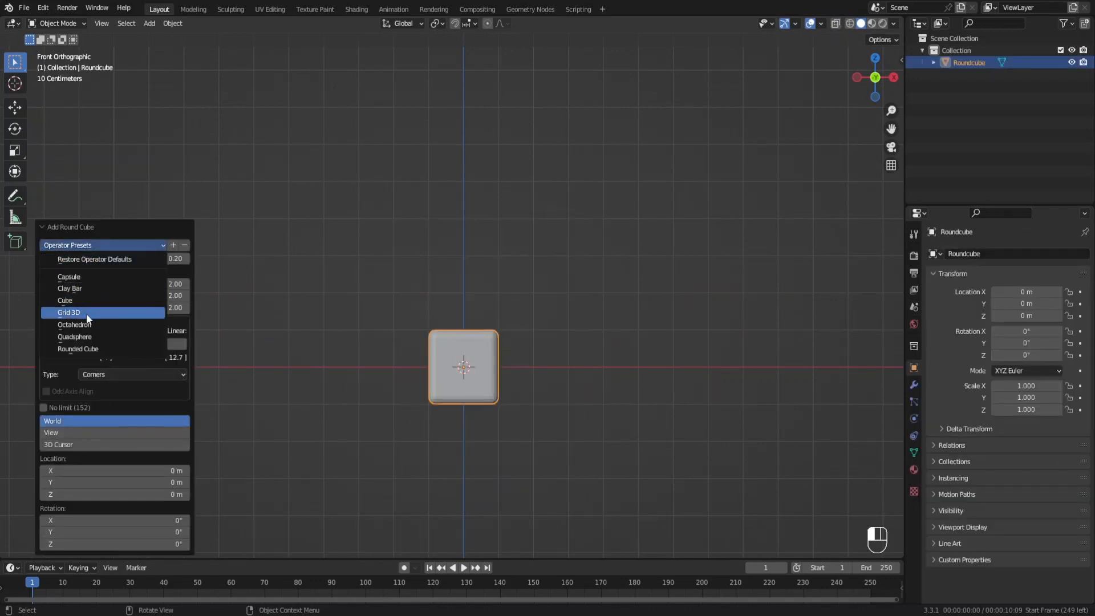
click(75, 337)
Step: Raise the sphere along Z to a height of about 5.05 m and switch to editing its mesh
key(g)
key(z)
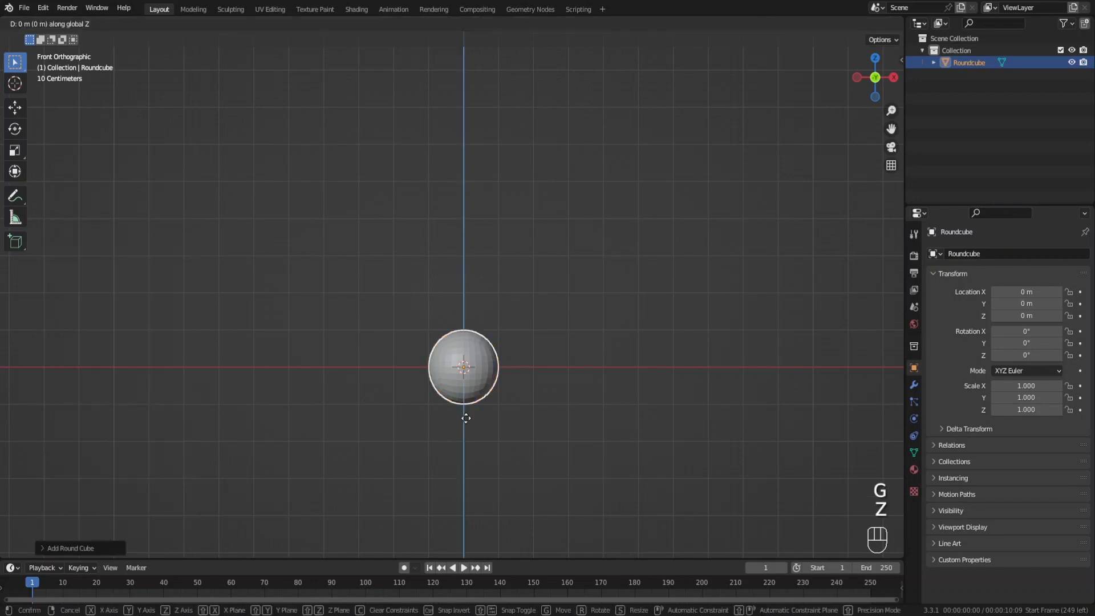
click(479, 237)
key(Tab)
shift+middle_drag(511, 234, 482, 285)
key(s)
key(2)
right_click(499, 279)
Step: Scale up the whole sphere mesh uniformly to the size of a mushroom cap
key(s)
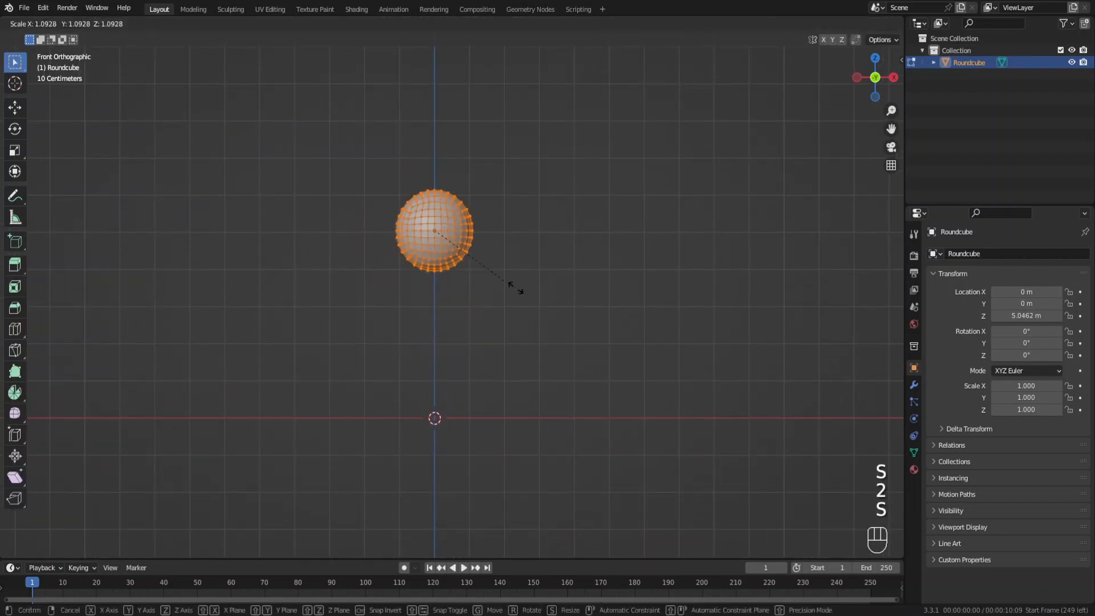
click(519, 308)
scroll(494, 321, up, 1)
scroll(496, 322, up, 1)
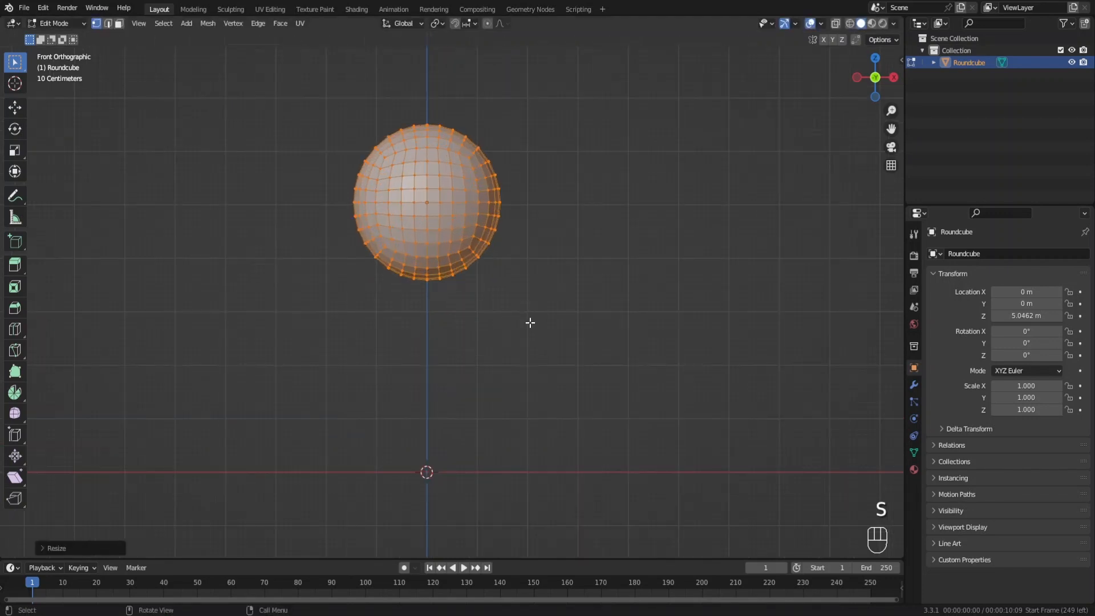
Step: Try to apply the LoopTools Circle operation to a horizontal edge loop of the sphere
key(alt+z)
key(alt+a)
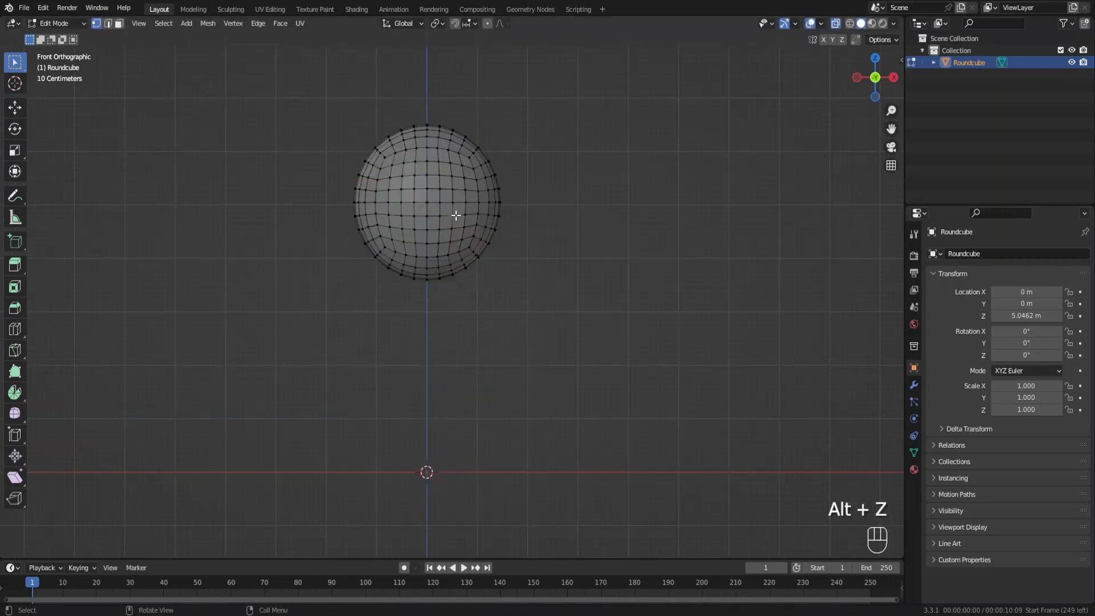
alt+click(456, 217)
right_click(446, 217)
mouse_move(453, 216)
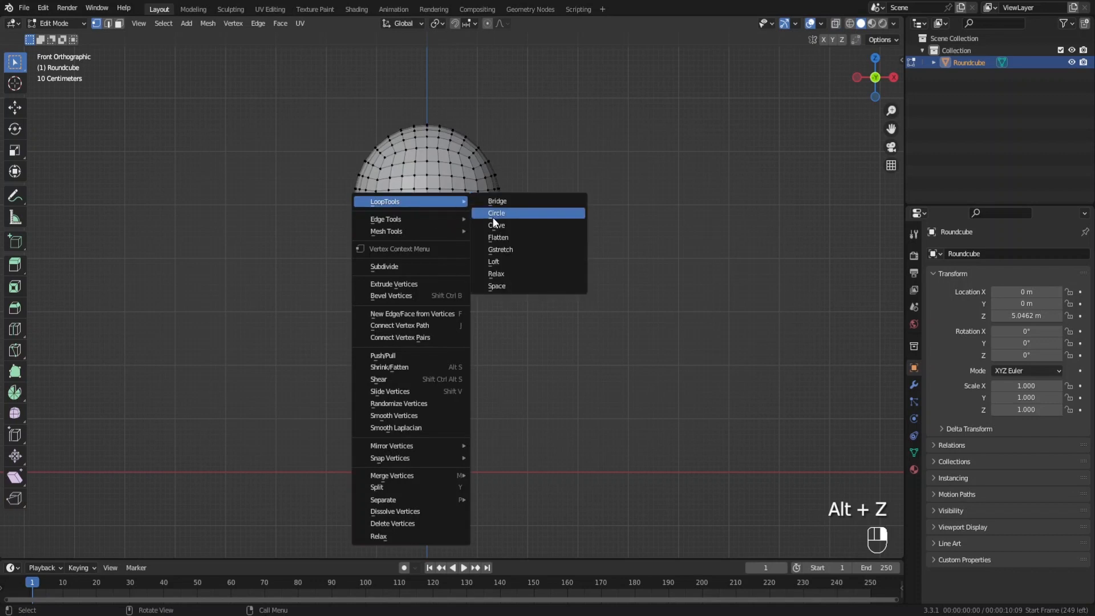
click(493, 215)
Step: Select the sphere's bottom vertex and try moving it up along Z with proportional editing enabled
key(alt+z)
drag(539, 348, 388, 288)
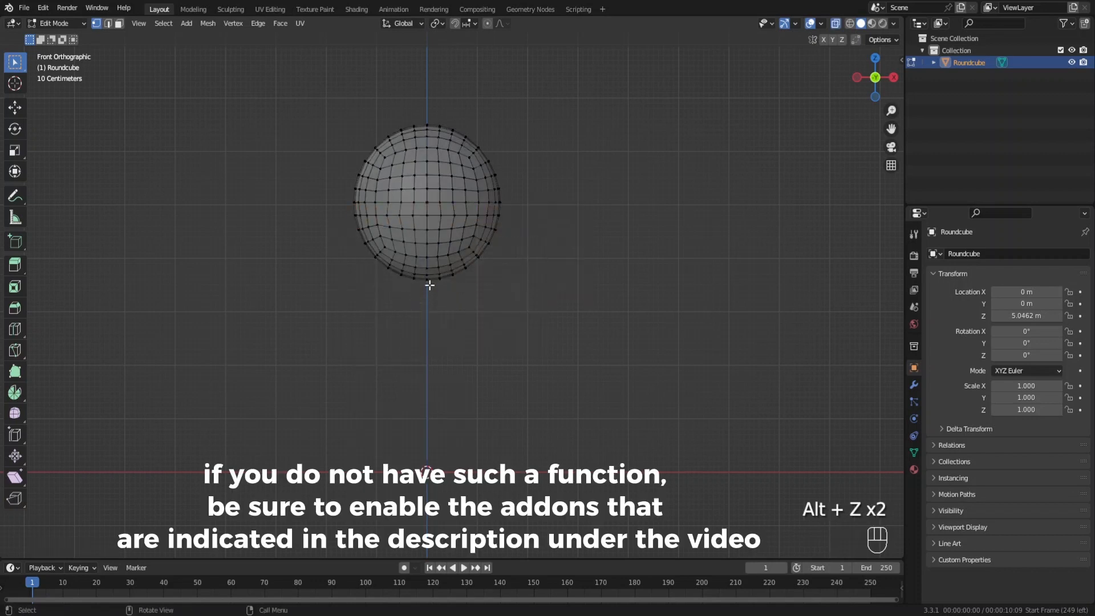
key(alt+z)
key(g)
key(z)
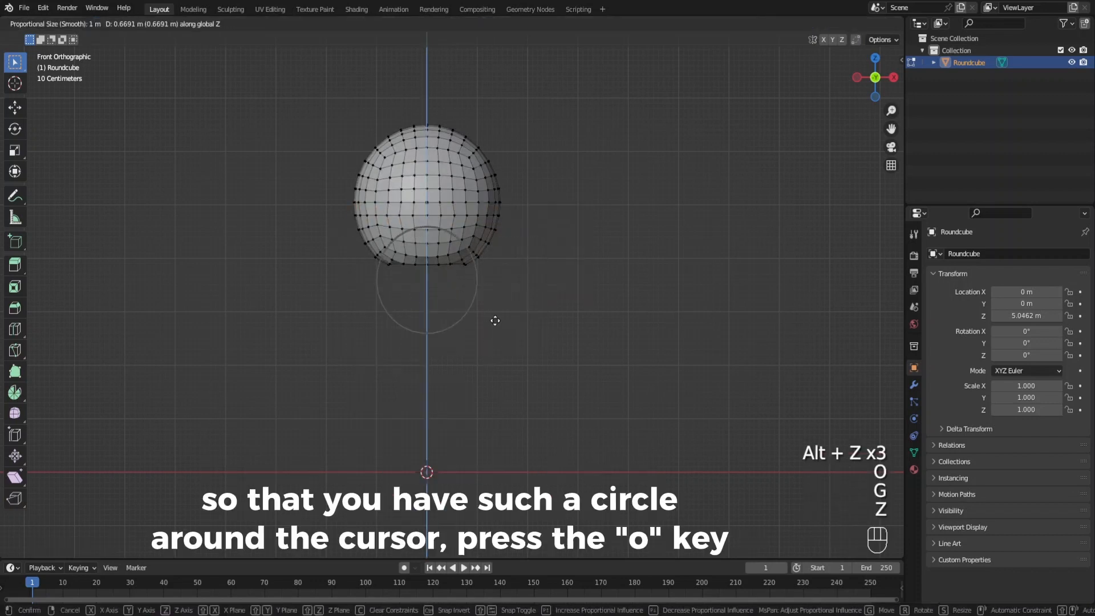
right_click(503, 276)
Step: Return to Object Mode and add a Subdivision Surface modifier to the sphere
key(Tab)
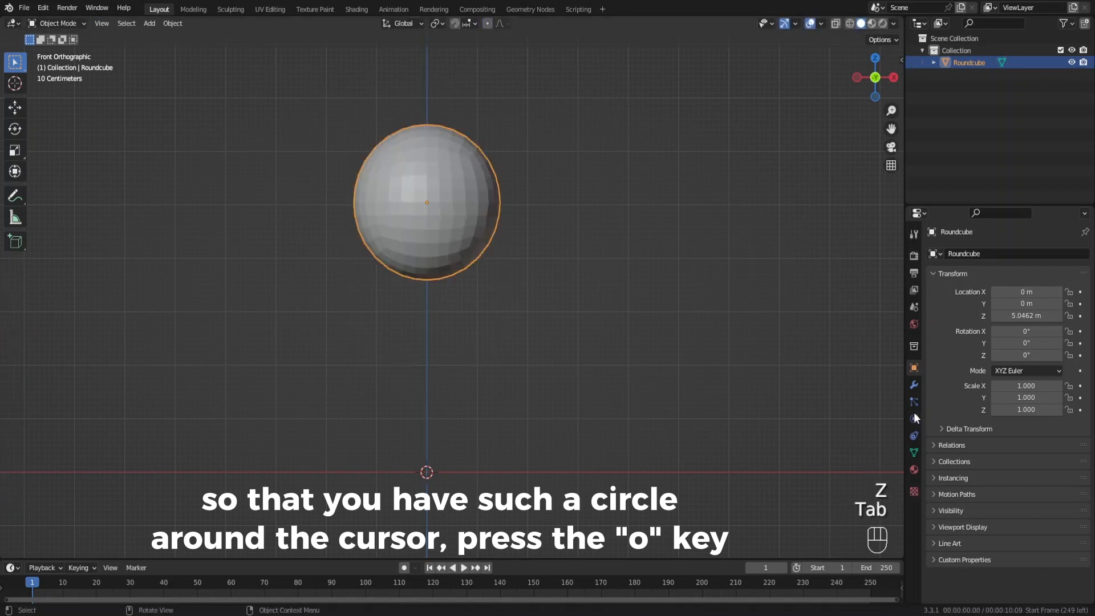
click(913, 385)
click(970, 253)
click(903, 474)
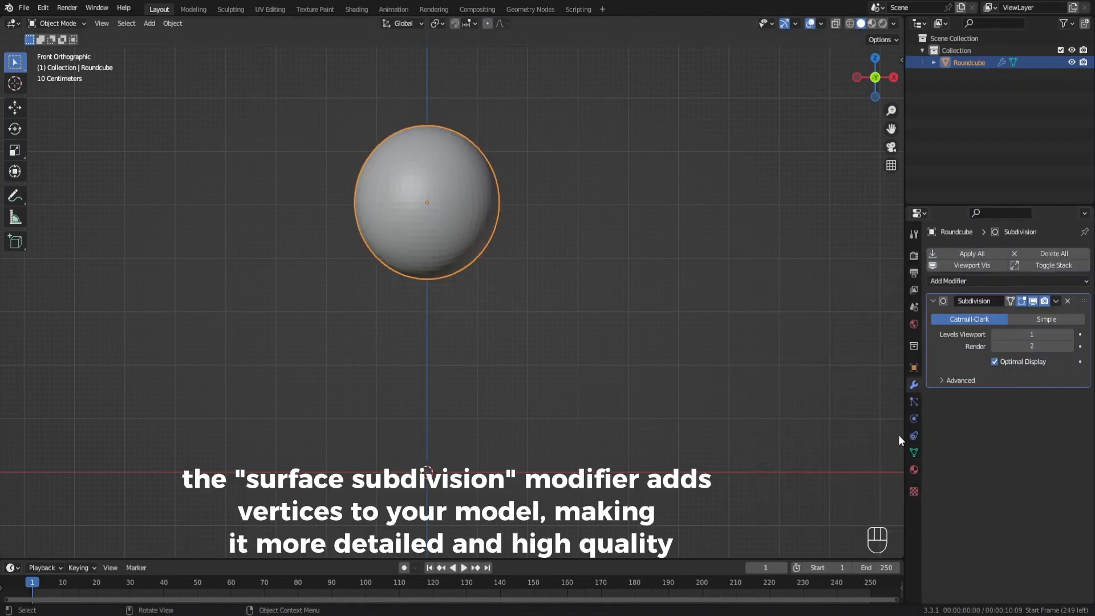
Step: Push the sphere's bottom vertex up along Z by about 2 m with a smooth proportional size of 1.772 m, hollowing the underside
key(Tab)
key(g)
key(z)
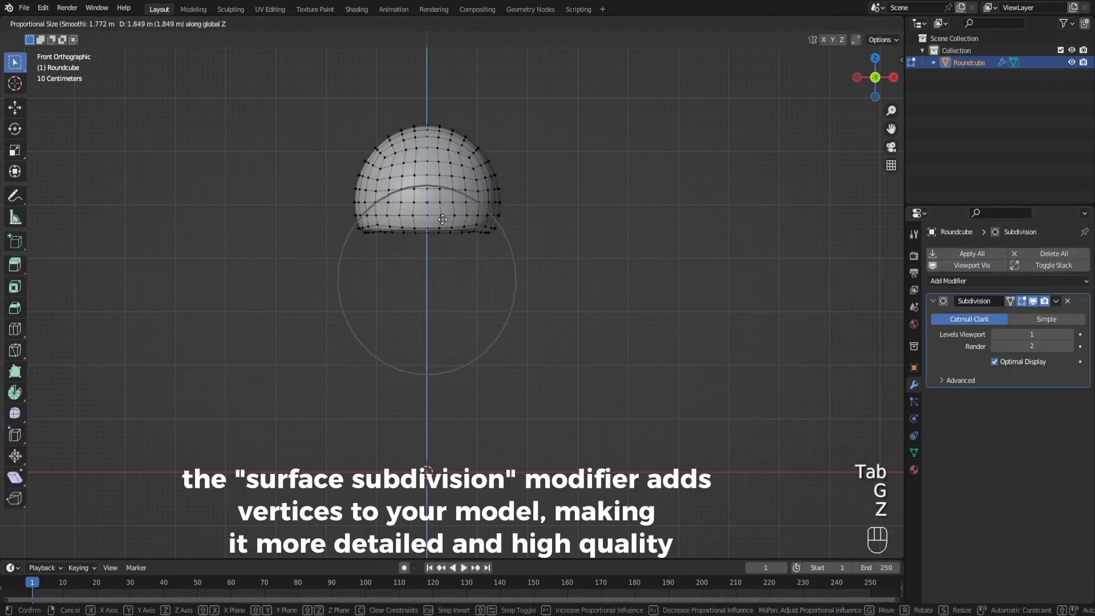
scroll(441, 207, down, 1)
scroll(441, 207, up, 1)
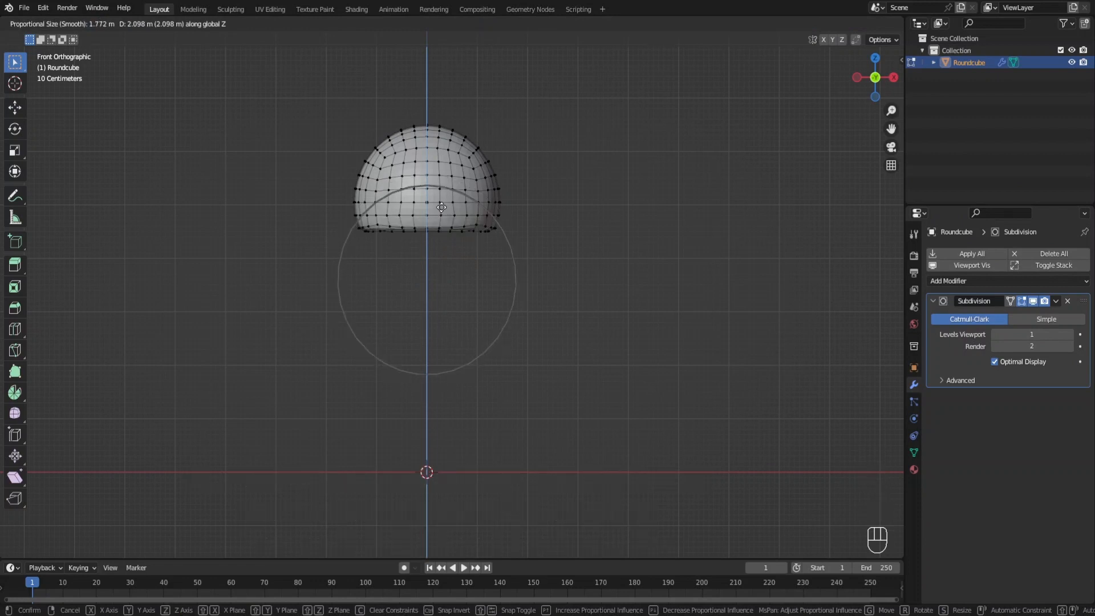
click(441, 203)
Step: Pull the cap's top vertex up along Z with proportional editing to make a pointed dome, and leave mesh editing
scroll(513, 267, down, 2)
key(g)
key(z)
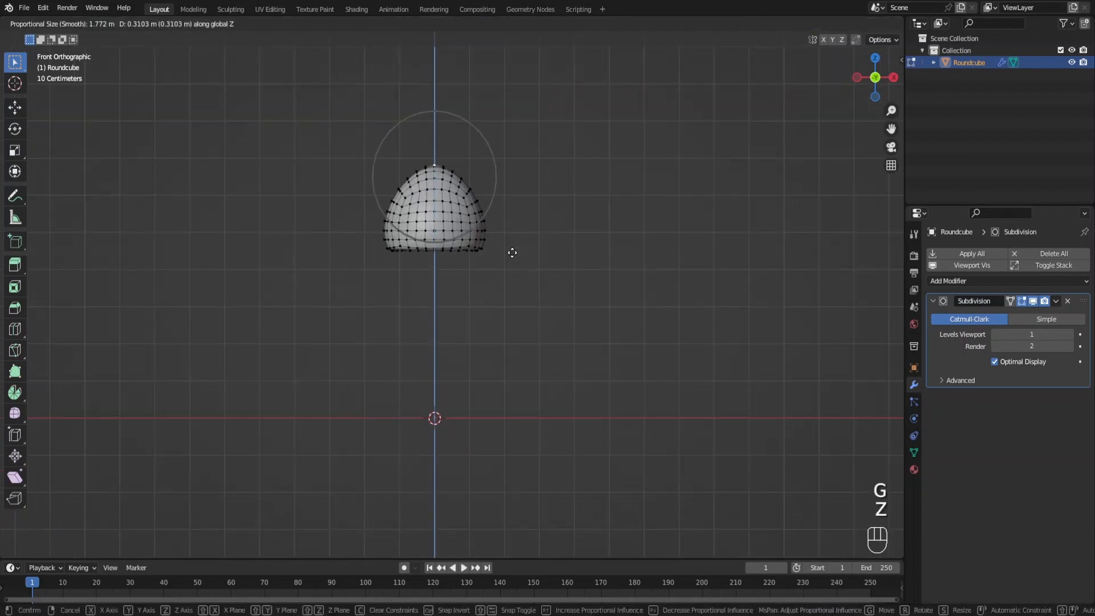
click(517, 254)
key(Tab)
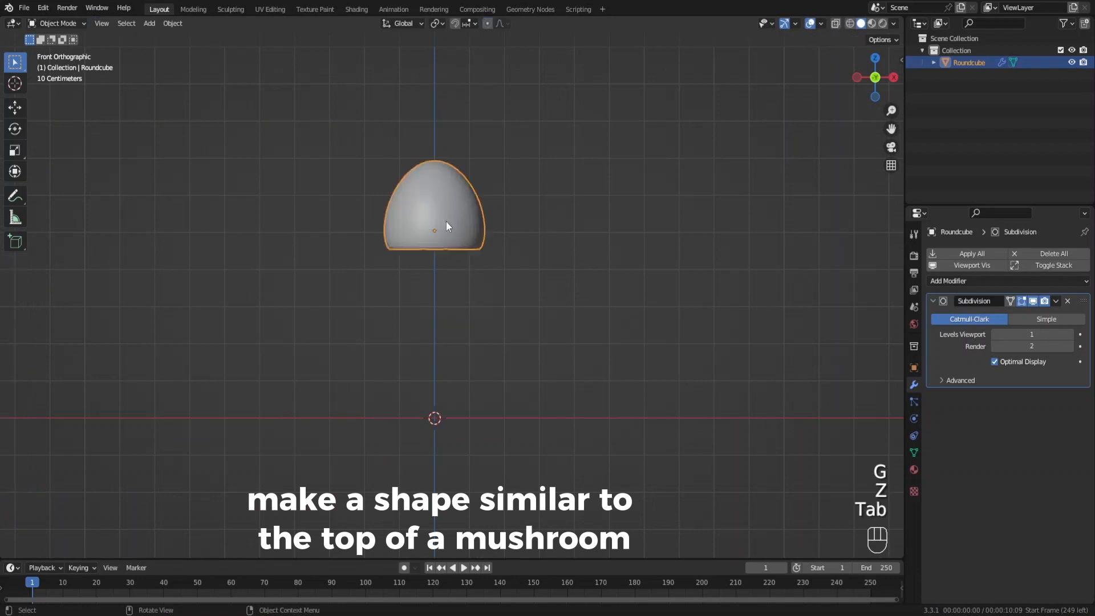
Step: Apply smooth shading to the mushroom cap and deselect it
right_click(445, 218)
click(444, 215)
key(ctrl+z)
right_click(444, 214)
click(448, 234)
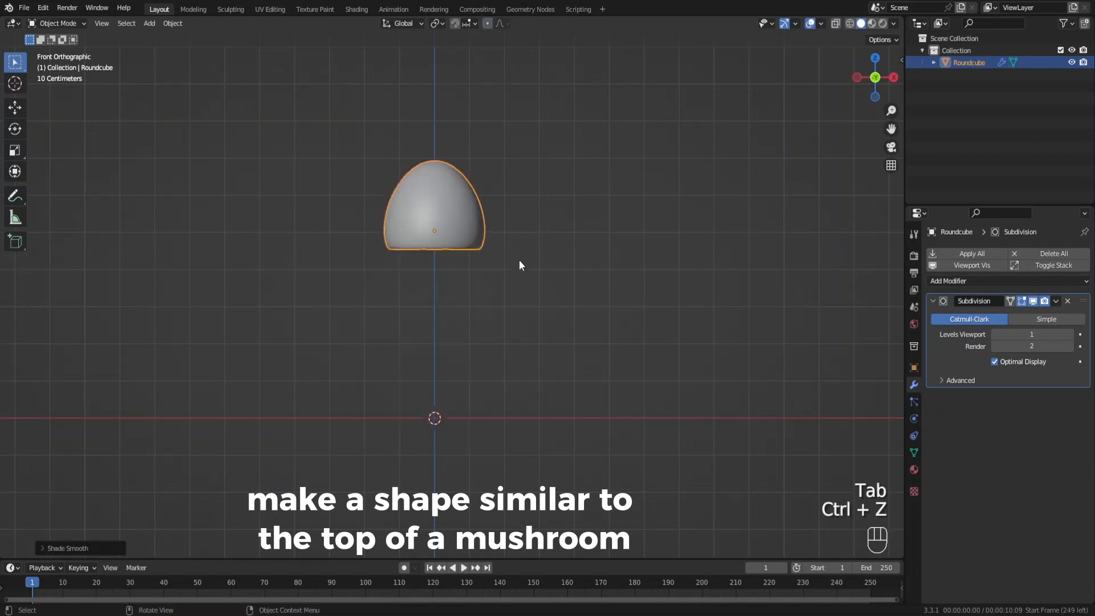
click(628, 292)
middle_drag(628, 292, 462, 216)
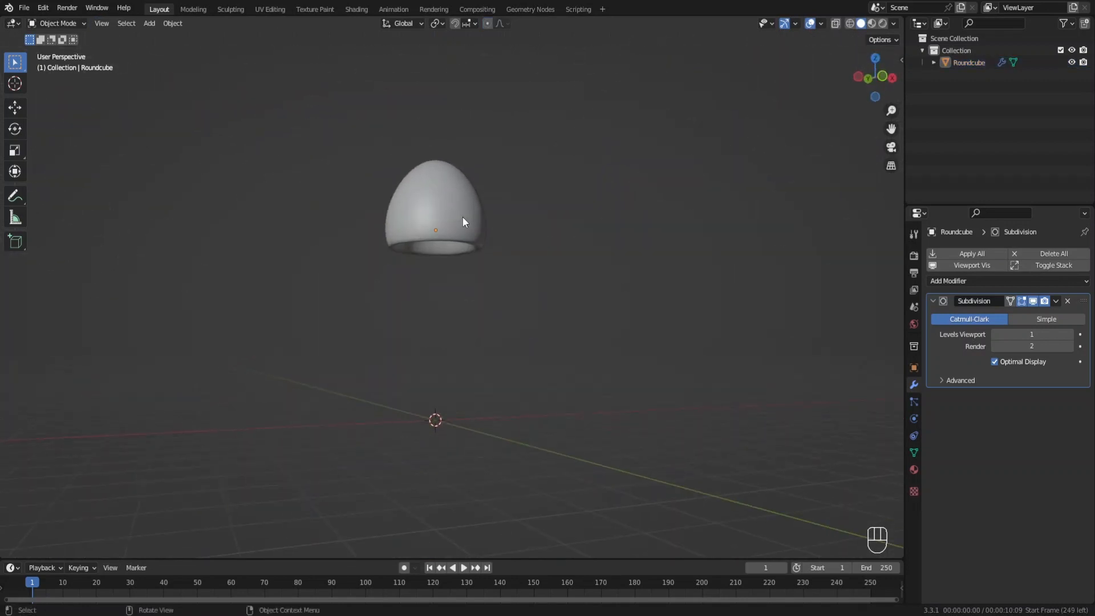
Step: Add a mesh circle at the origin below the cap for the mushroom's stem
key(KP_1)
key(shift+a)
mouse_move(464, 258)
click(511, 286)
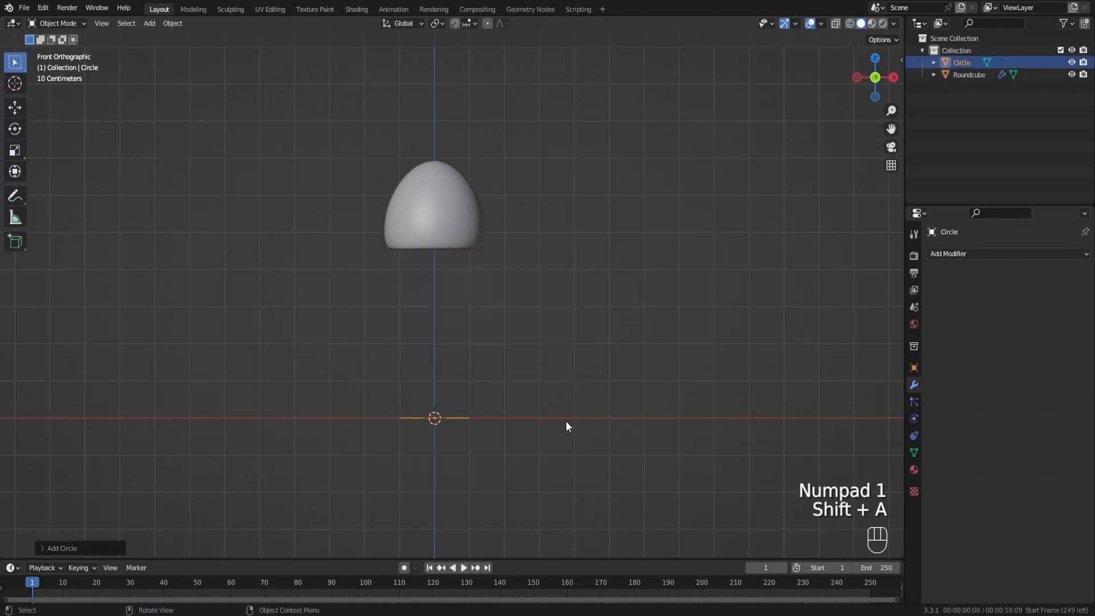
Step: Scale the circle down to stem thickness, first as an object and again in Edit Mode without proportional editing
key(s)
click(513, 419)
key(Tab)
scroll(478, 442, up, 1)
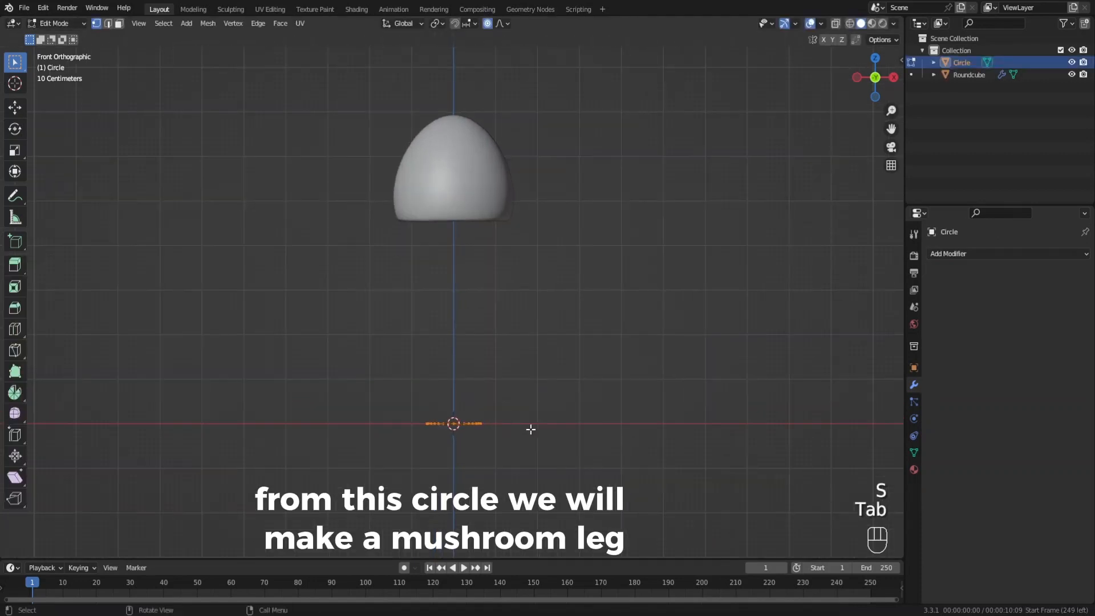
key(s)
click(509, 434)
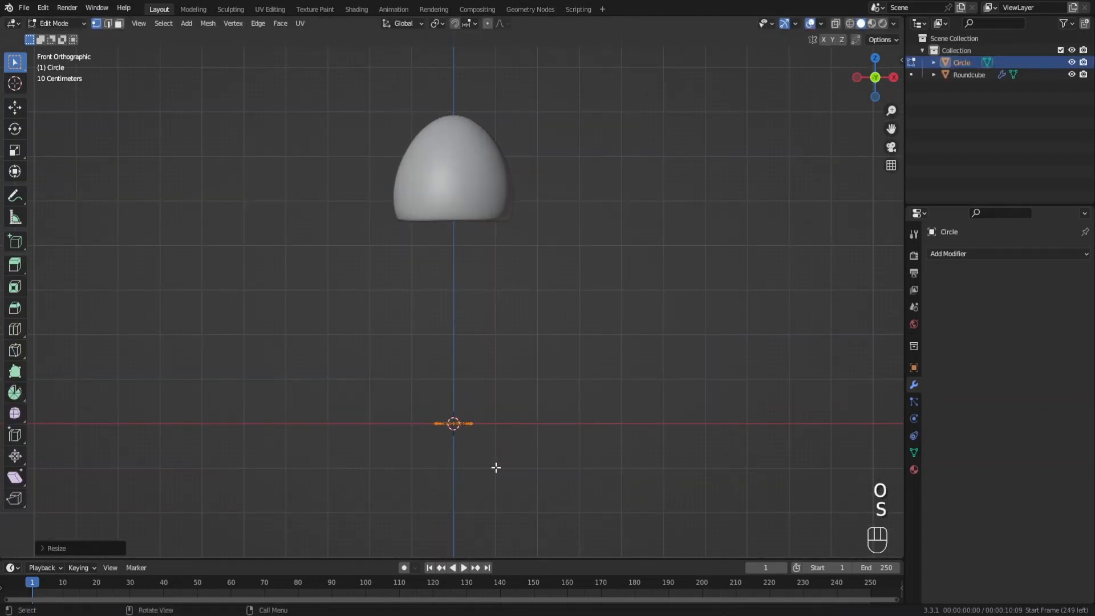
Step: Extrude the circle upward twice, slanting outward and back inward, to form a bent stem reaching the cap
key(e)
click(516, 381)
key(e)
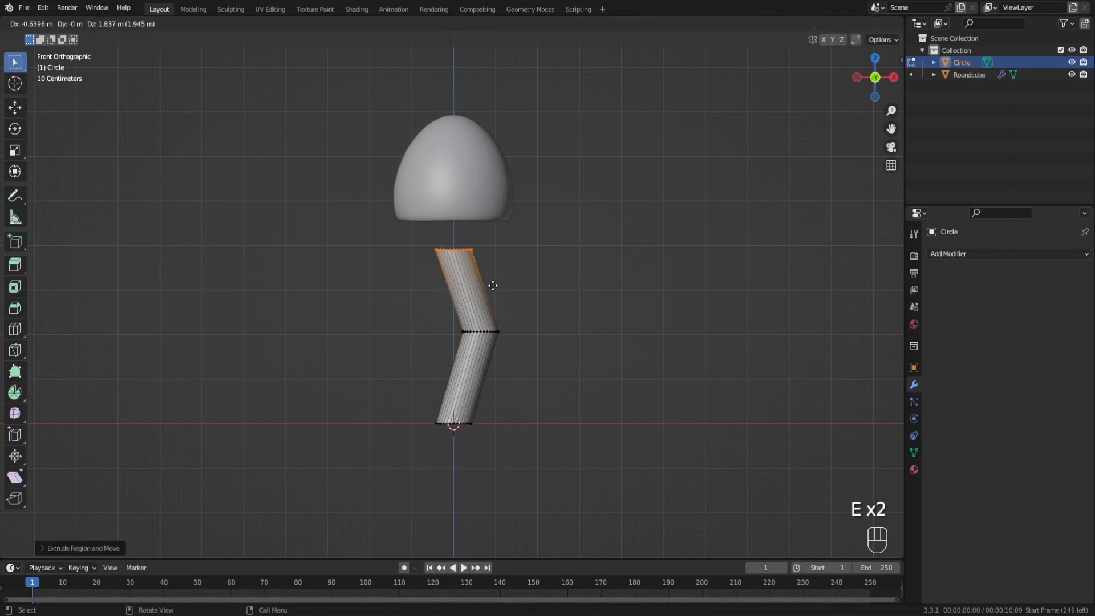
click(485, 247)
key(alt+z)
drag(417, 301, 570, 385)
key(alt+z)
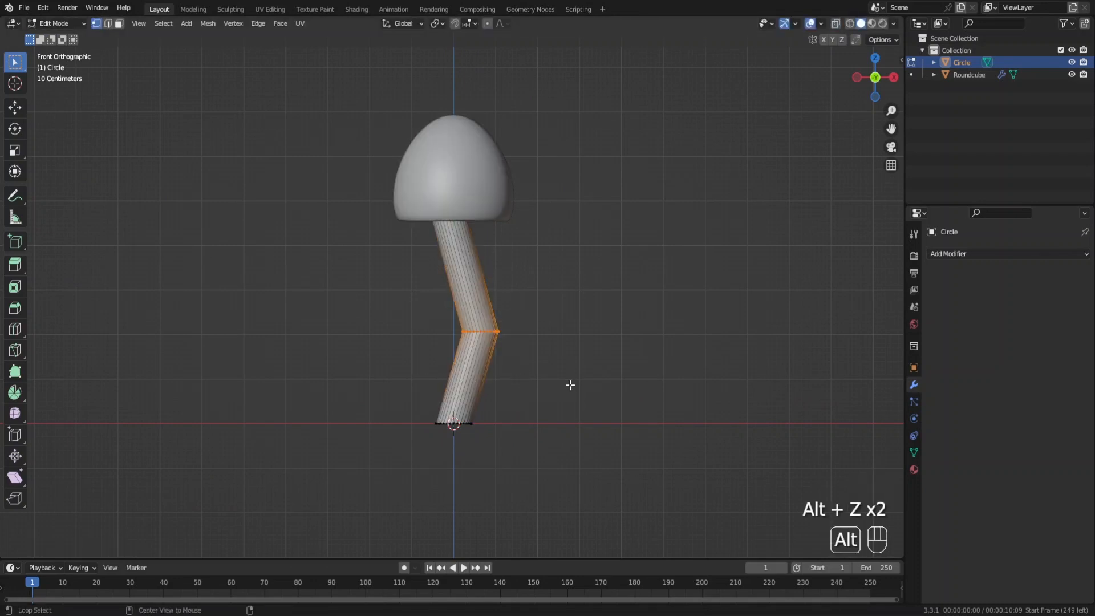
Step: Scale the entire stem down to make it thinner and stretch it along Z from the ground into the cap
key(a)
key(s)
click(539, 372)
key(s)
key(z)
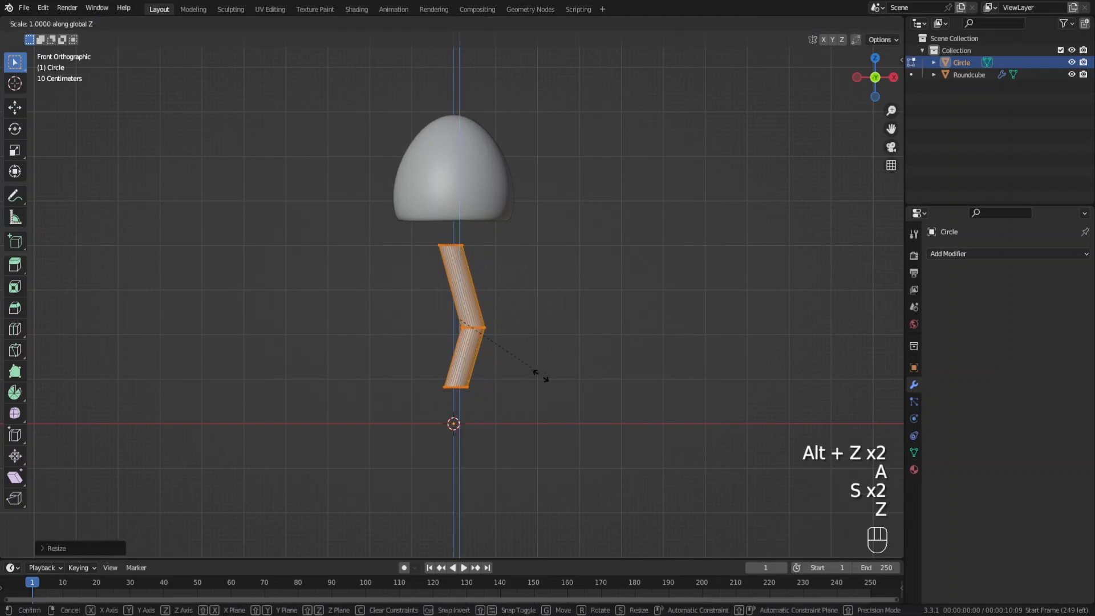
click(568, 414)
Step: Select the stem's middle ring of vertices and reposition it to adjust the bend
key(alt+z)
drag(507, 347, 401, 300)
key(alt+z)
key(g)
click(522, 385)
Step: Bevel the stem's middle ring with 10 segments and a width of about 2.9 m to curve the bend
key(ctrl+b)
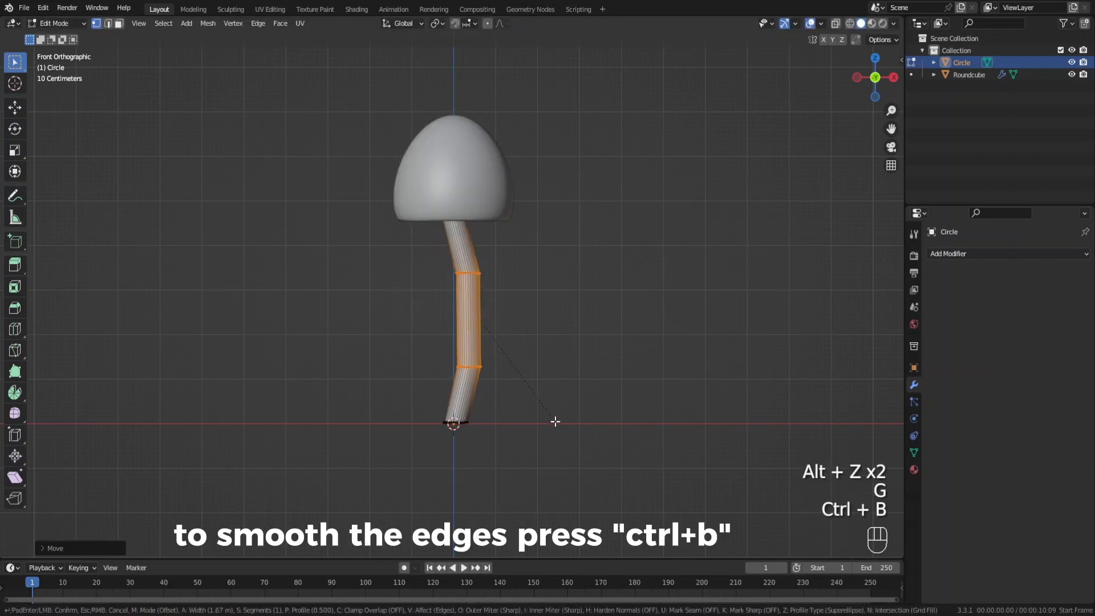
scroll(557, 443, up, 6)
click(557, 445)
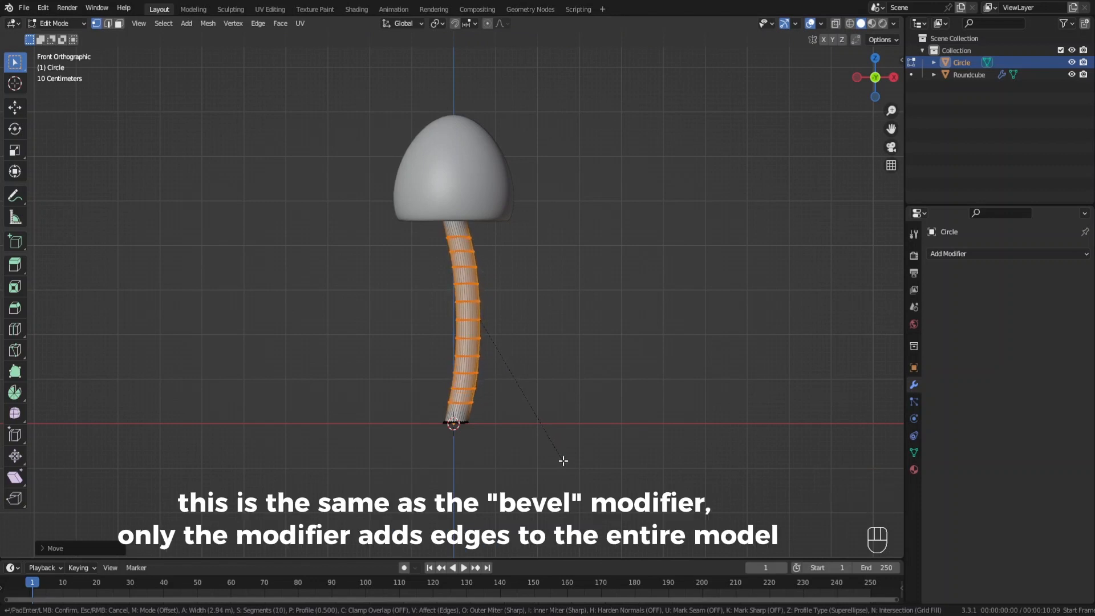
Step: Leave mesh editing and apply smooth shading to the stem
key(Tab)
right_click(478, 314)
click(477, 314)
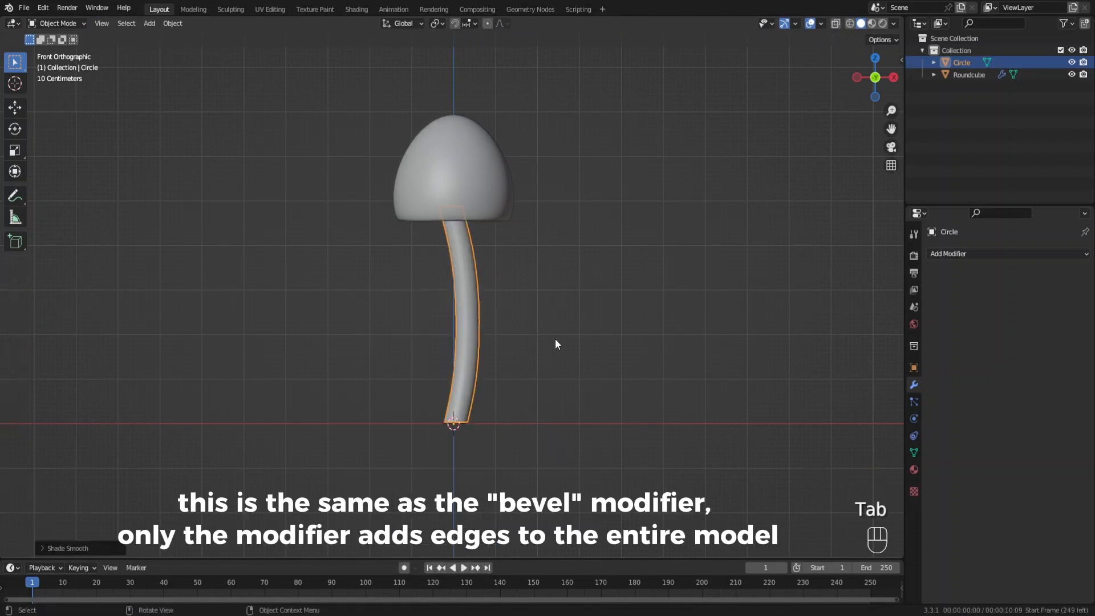
click(526, 290)
Step: Duplicate the mushroom cap and place the copy about 6 m away along the positive X axis
scroll(522, 297, down, 3)
shift+middle_drag(518, 305, 427, 300)
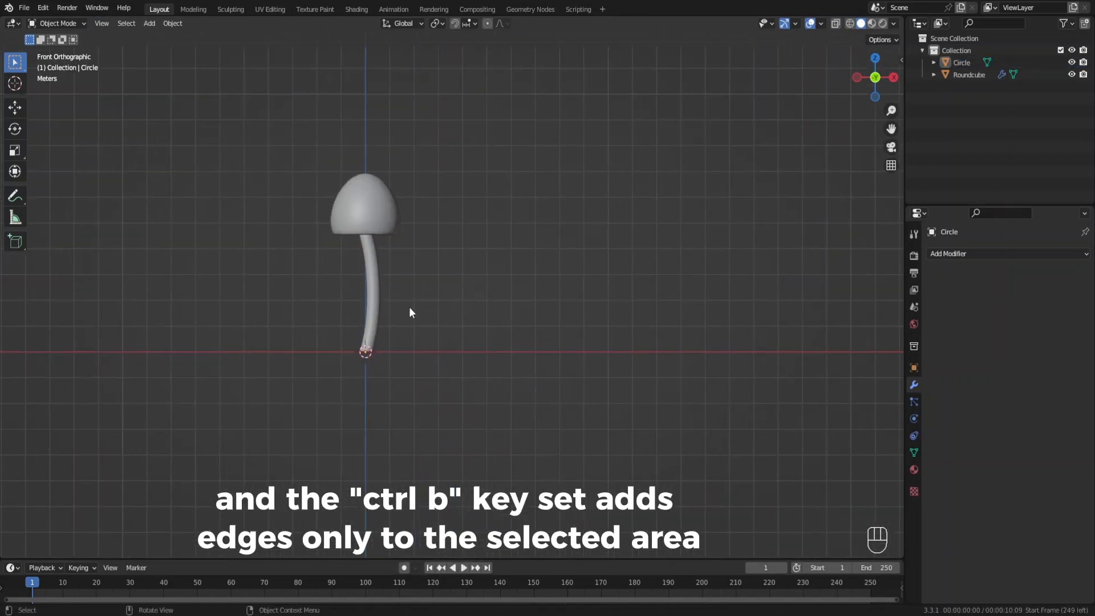
click(380, 215)
key(shift+d)
key(x)
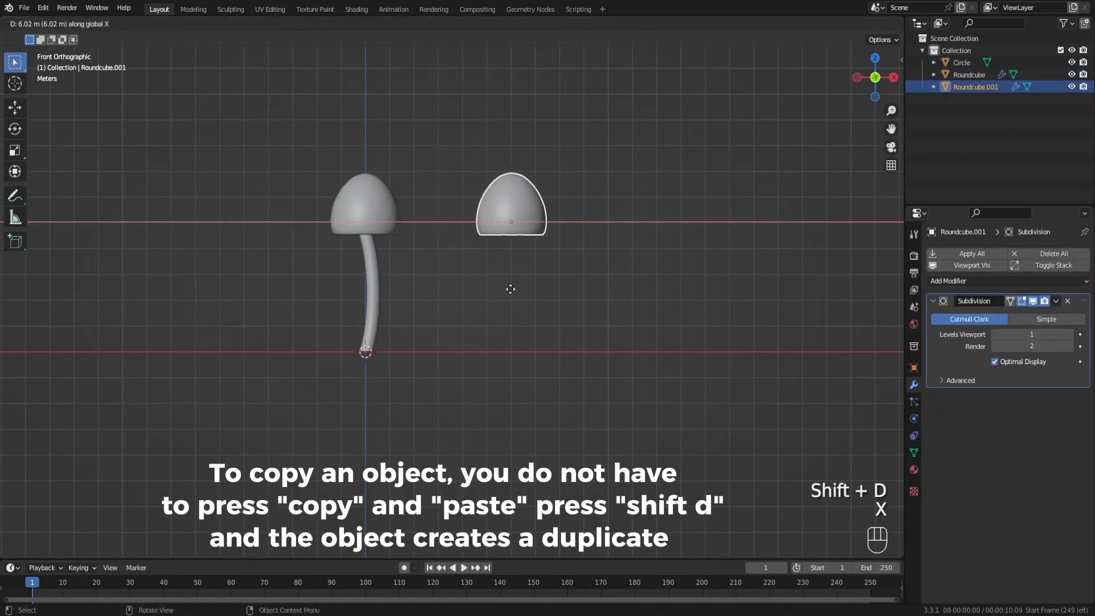
click(516, 289)
Step: Scale the duplicated cap down uniformly and adjust its height along Z
key(s)
click(575, 281)
key(s)
key(z)
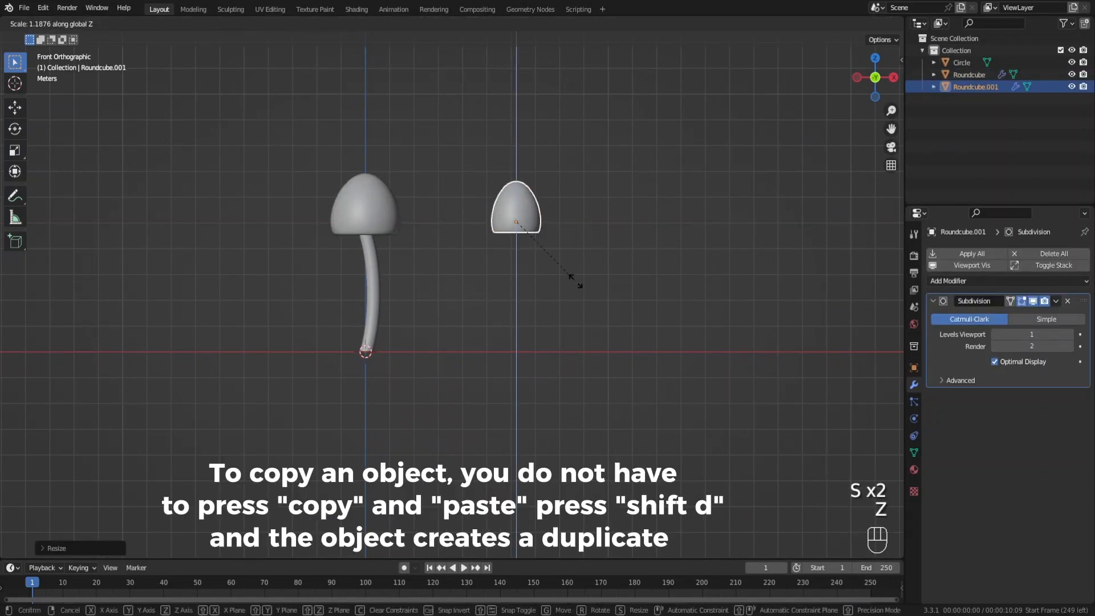
click(560, 279)
Step: Add a mesh circle, move it along X beneath the second cap, and scale it down to stem thickness
key(shift+a)
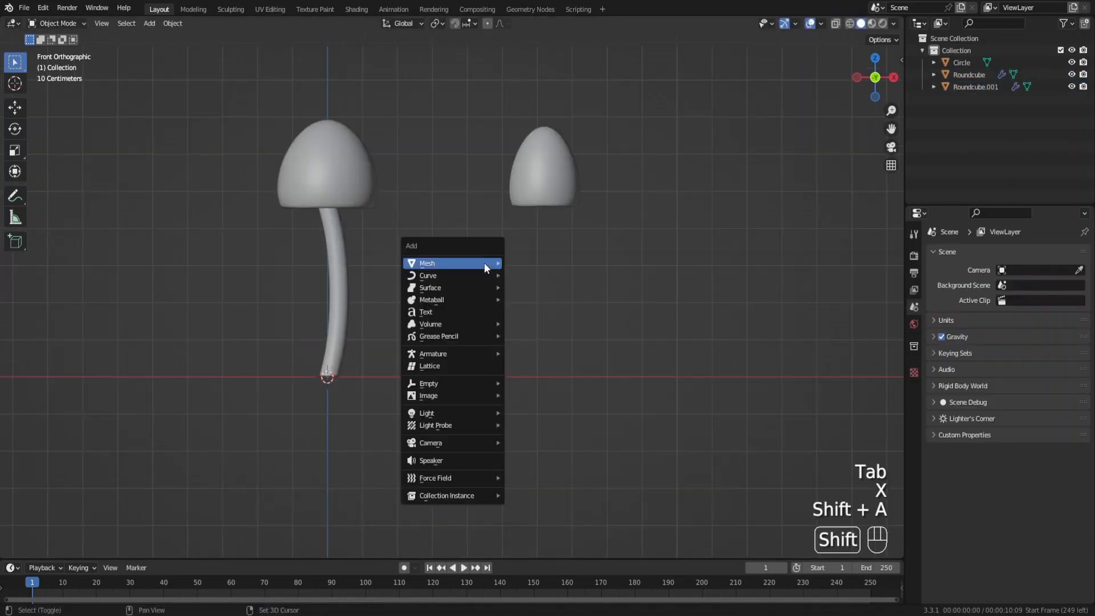
mouse_move(484, 264)
click(532, 287)
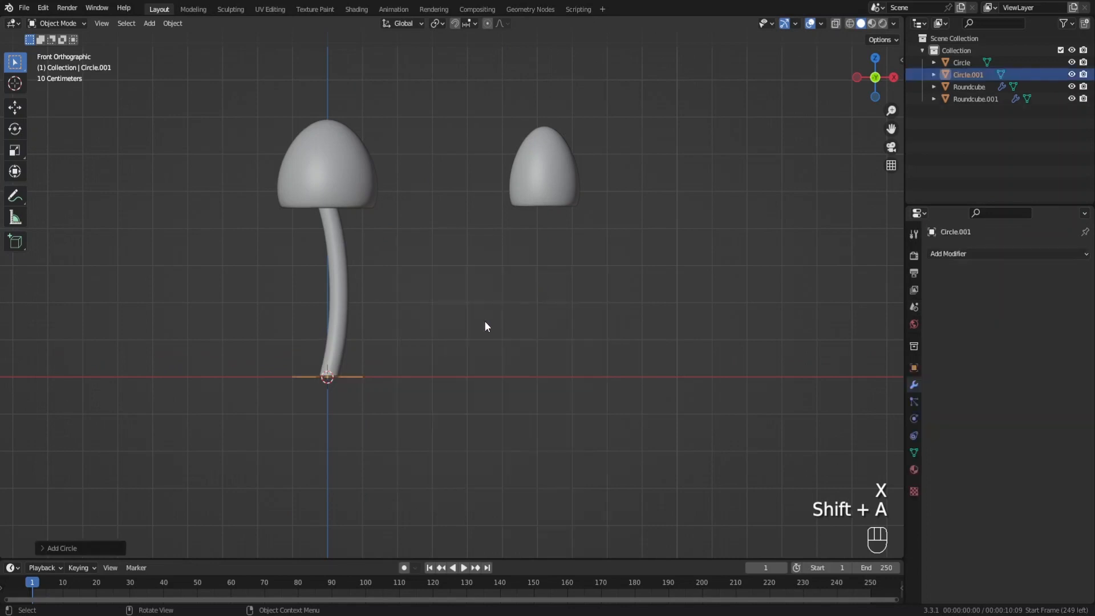
key(g)
key(x)
click(671, 353)
key(s)
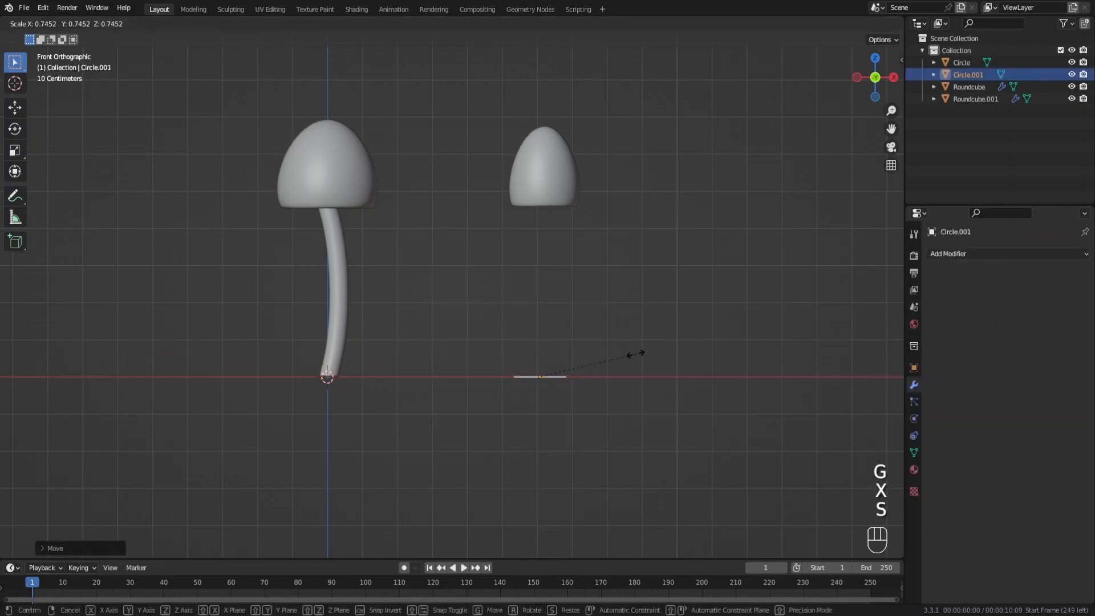
click(581, 366)
Step: Enlarge the second cap by a factor of about 1.19 and flatten it slightly along Z
click(557, 193)
key(s)
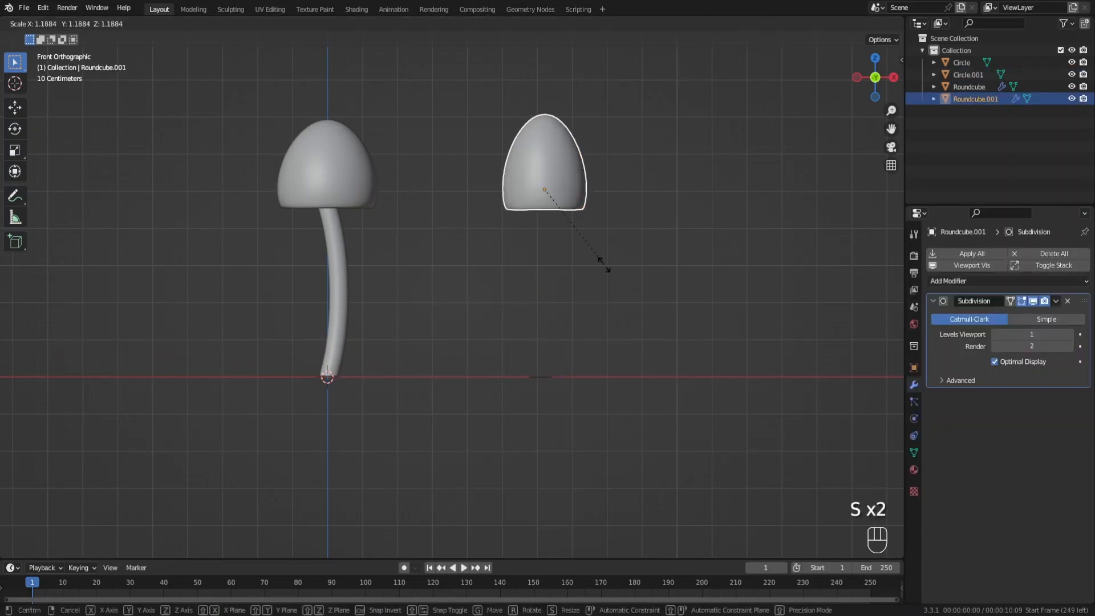
click(605, 265)
key(s)
key(z)
click(604, 265)
Step: Enlarge the circle's mesh beneath the second cap and shift it slightly along X in Edit Mode
click(548, 385)
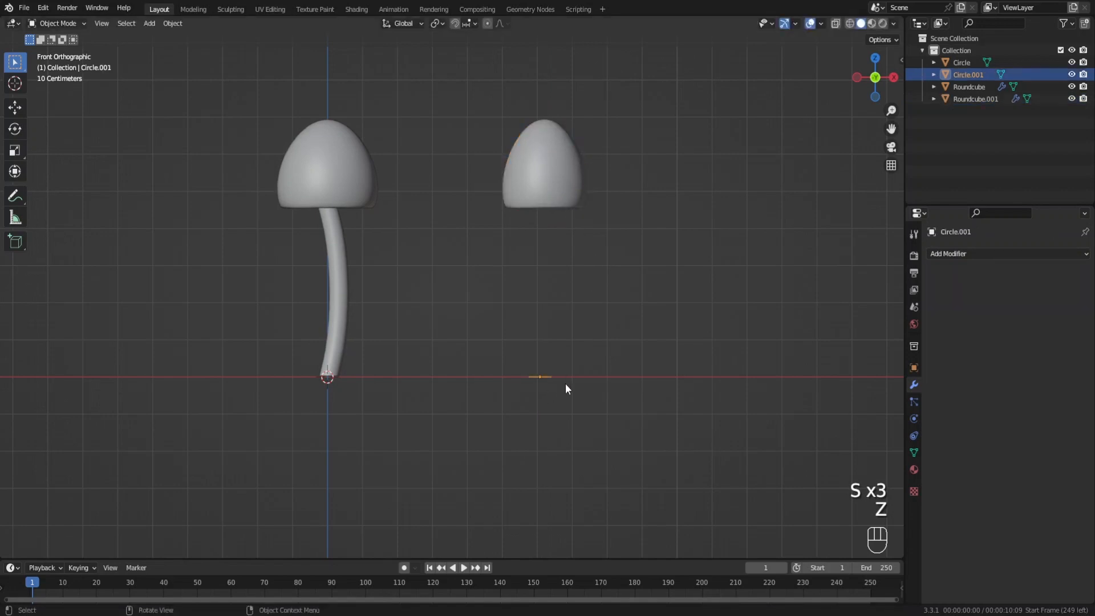
key(Tab)
key(s)
click(570, 391)
key(x)
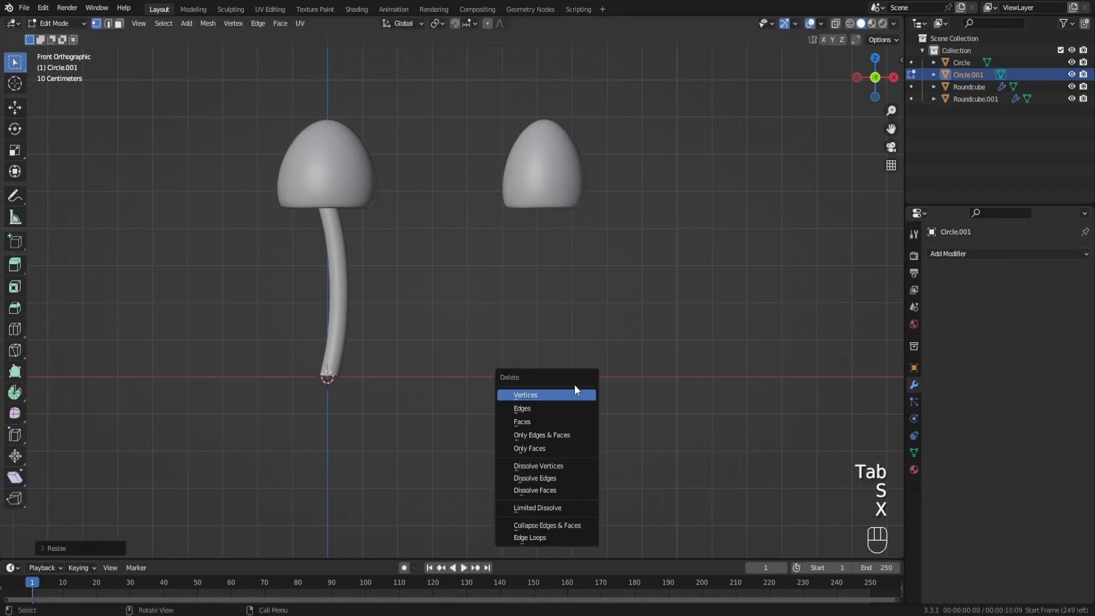
key(g)
key(x)
click(593, 378)
key(s)
click(588, 379)
Step: Extrude the circle upward in two slanted segments, forming a bent stem that reaches into the second cap
key(e)
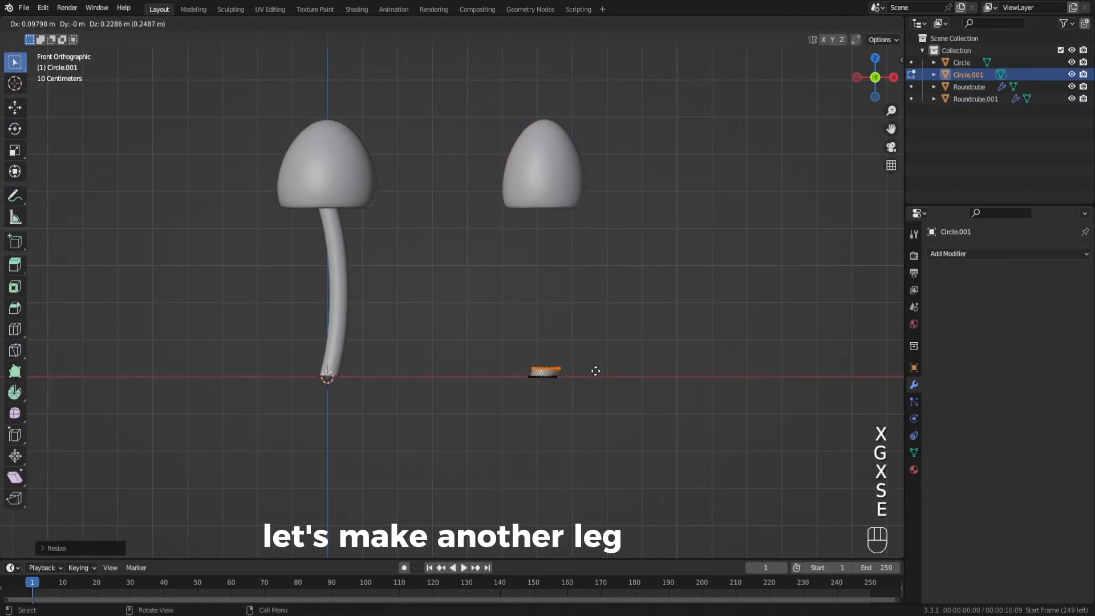
click(587, 278)
key(e)
click(597, 195)
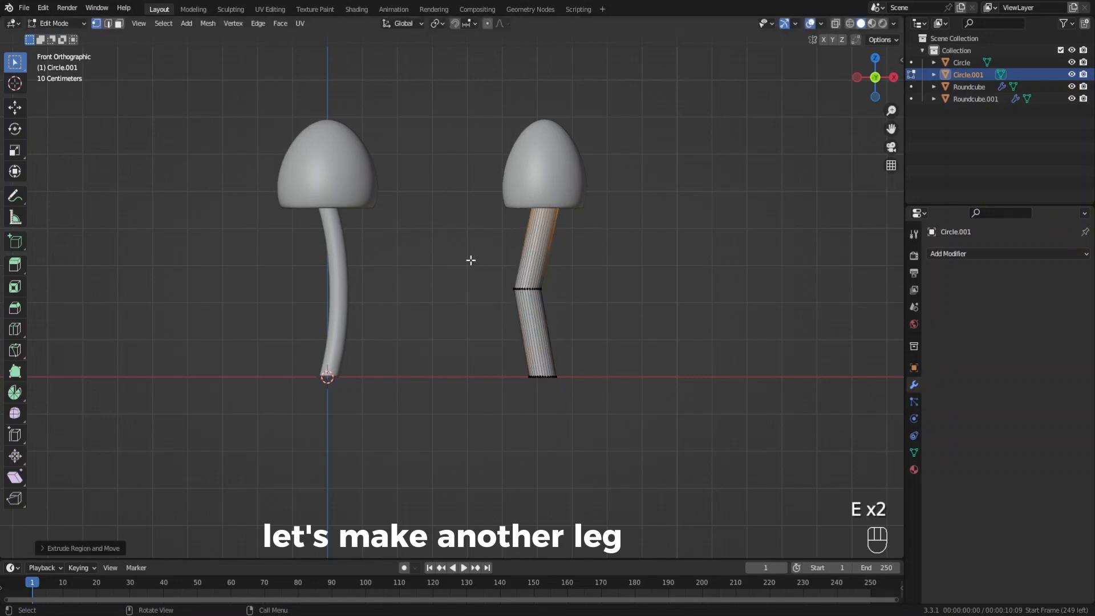
Step: Bevel the middle vertex ring of the second stem with 10 segments so the bend becomes a smooth curve
key(alt+z)
drag(471, 255, 610, 337)
key(alt+z)
key(ctrl+b)
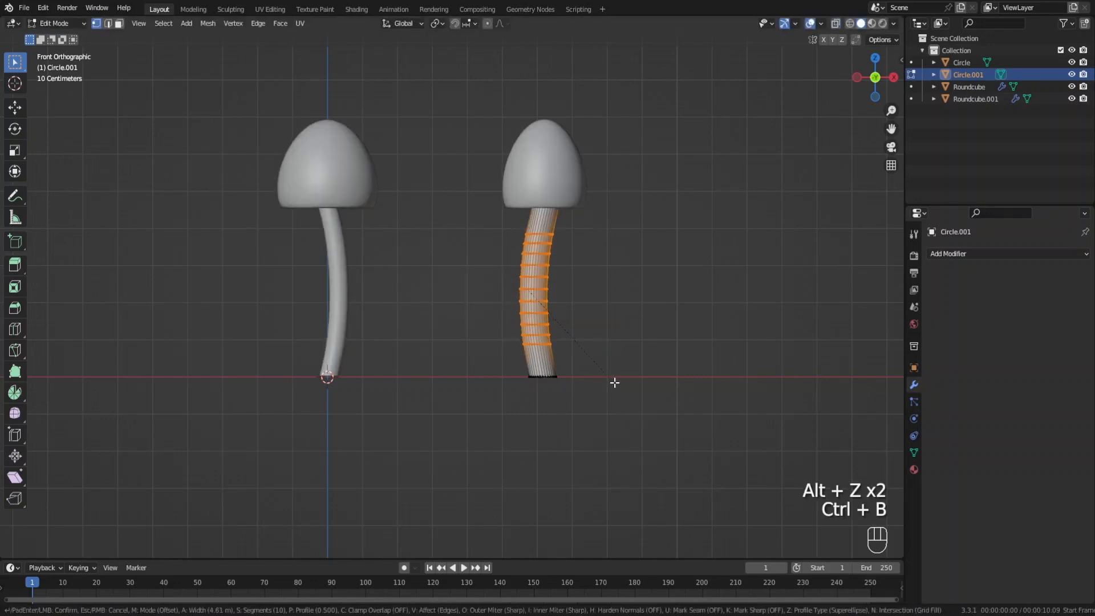
click(629, 393)
Step: Thin the second stem by uniform scaling, stretch it along Z into the cap, and shade it smooth
key(Tab)
key(s)
key(z)
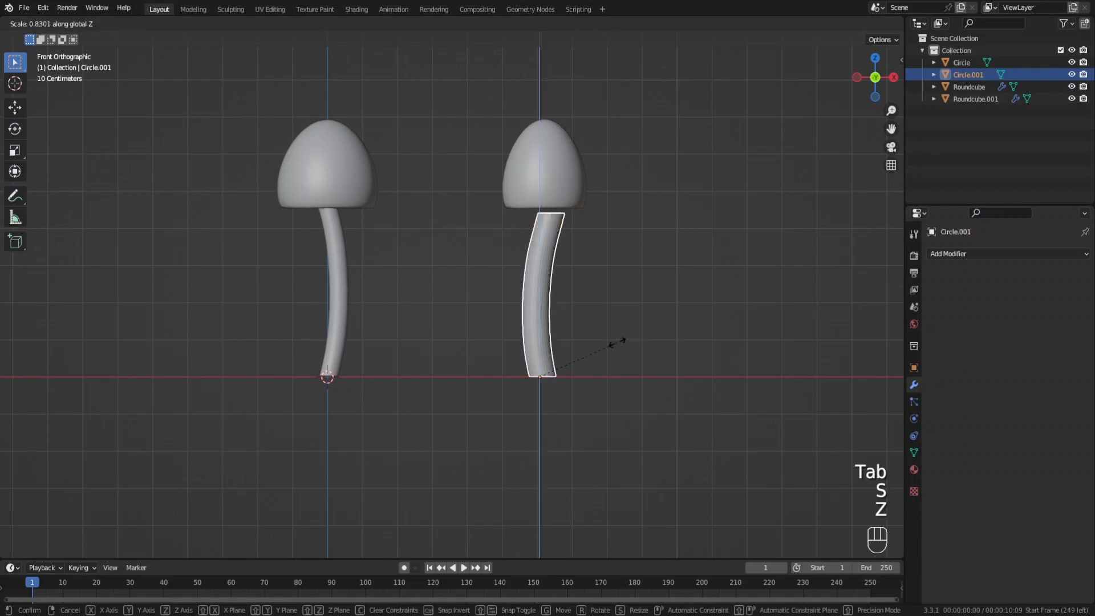
key(s)
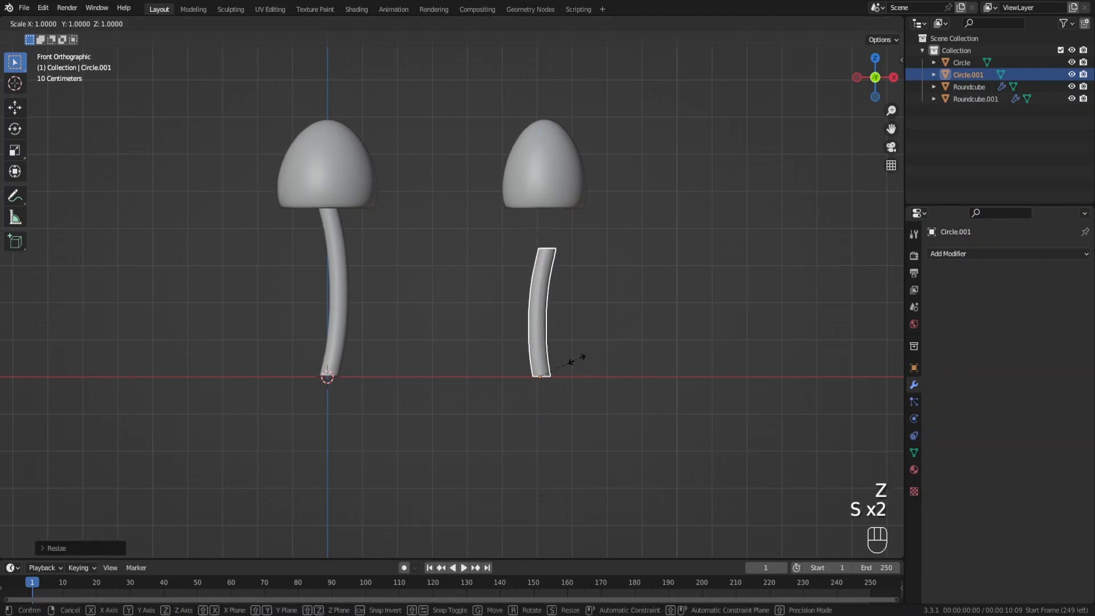
key(z)
click(599, 377)
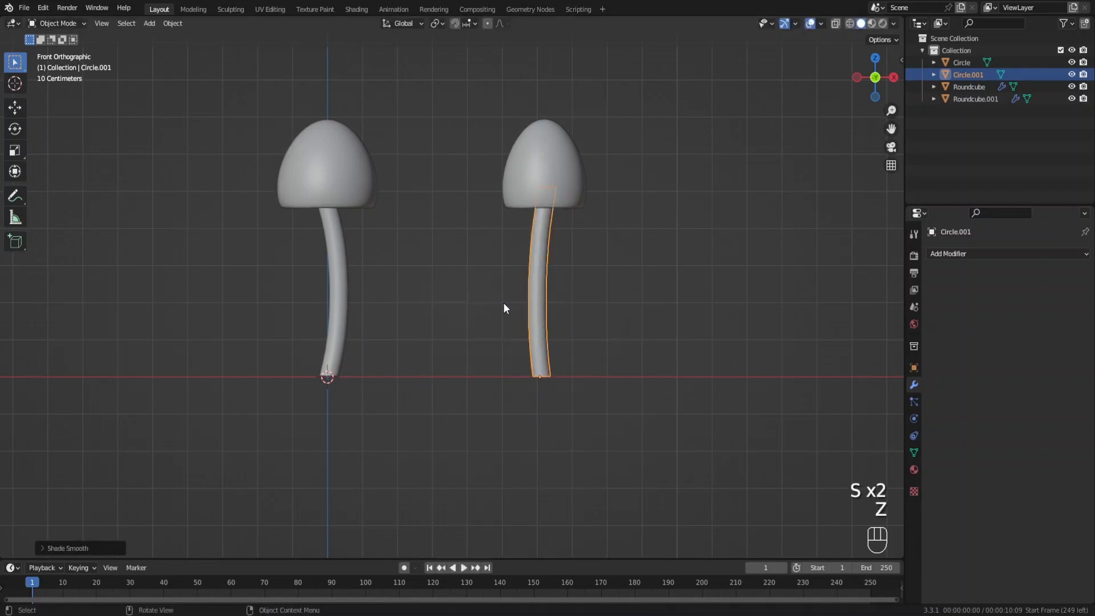
click(583, 317)
Step: Add a mesh plane and raise it along Z above the first mushroom's cap
scroll(515, 289, down, 1)
shift+middle_drag(515, 290, 593, 300)
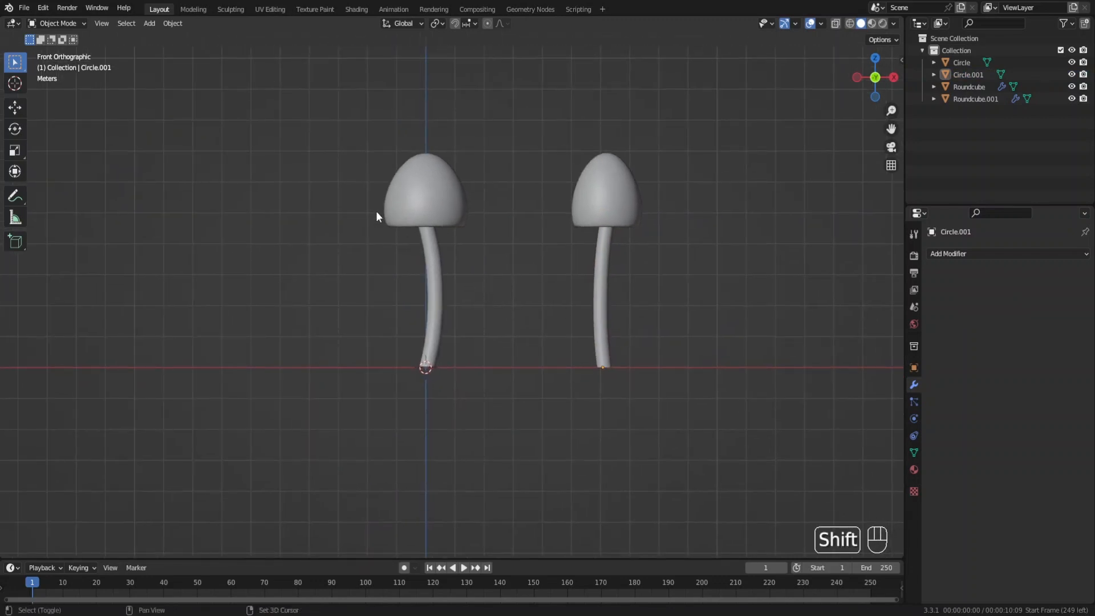
key(shift+a)
mouse_move(377, 212)
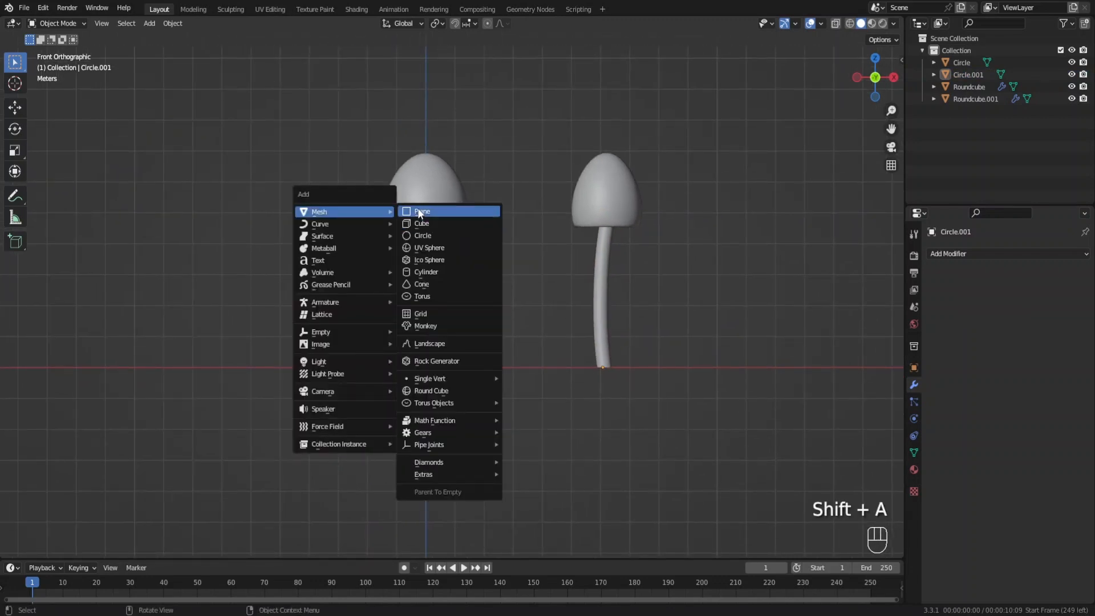
click(420, 211)
key(g)
key(z)
click(428, 121)
Step: Scale the plane up uniformly so it extends well beyond the first cap on all sides
key(s)
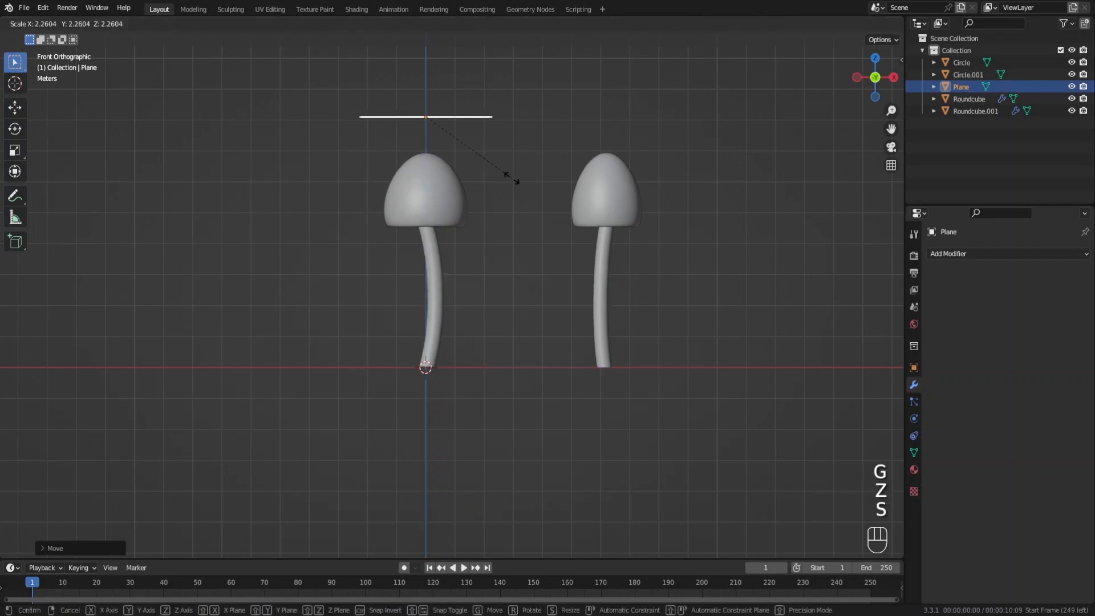
click(517, 181)
middle_drag(517, 189, 494, 286)
key(s)
click(560, 243)
key(s)
Step: Round the plane's four corners with a vertex bevel of 10 segments
key(Tab)
key(ctrl+b)
click(159, 445)
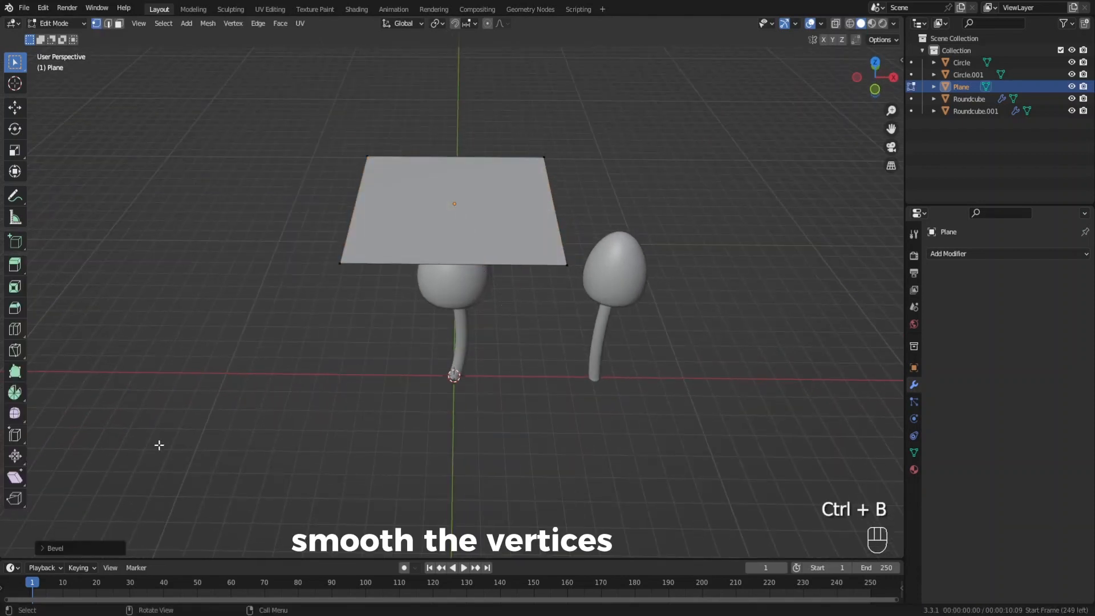
click(46, 550)
click(124, 329)
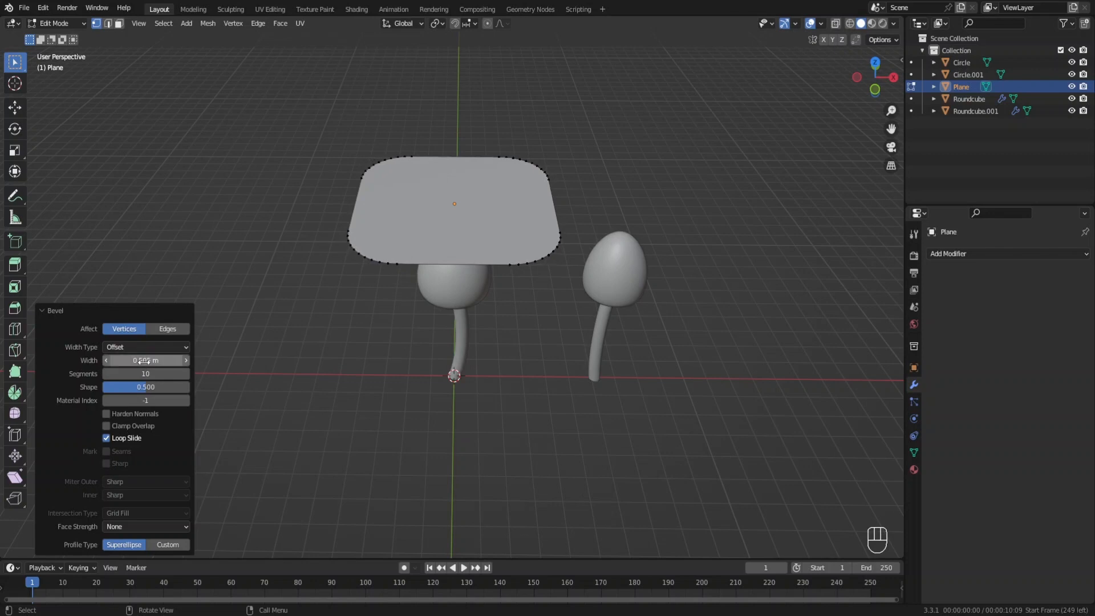
Step: Delete only the face of the rounded plane, keeping its outline edges and vertices
key(Tab)
middle_drag(374, 201, 425, 242)
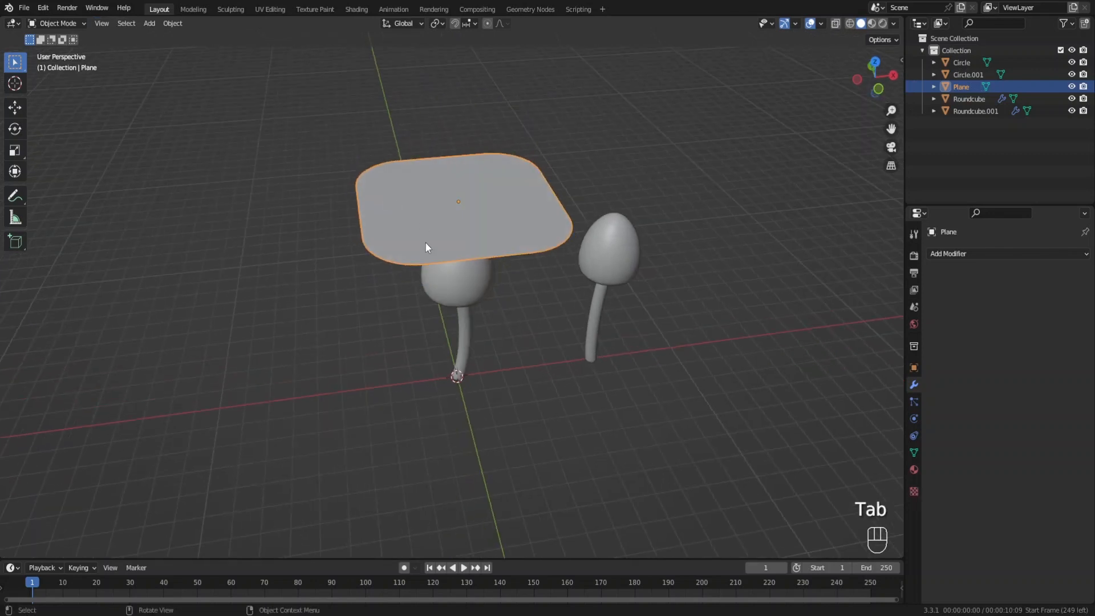
key(Tab)
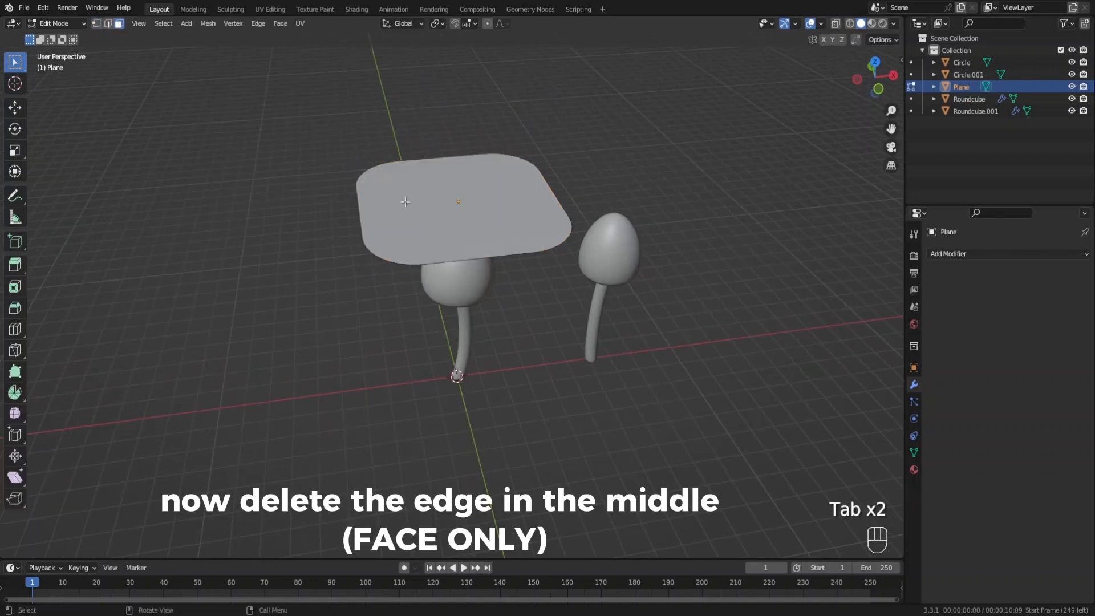
key(ctrl+z)
key(ctrl+z)
key(x)
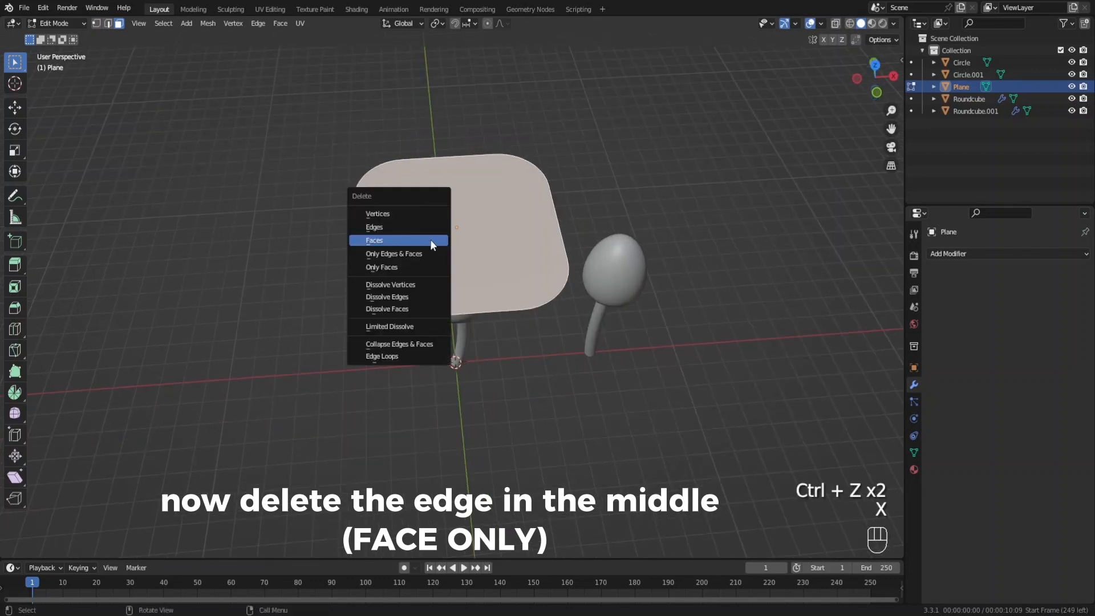
click(383, 267)
Step: Fill the plane's entire outline using Grid Fill with a span of 19
click(96, 23)
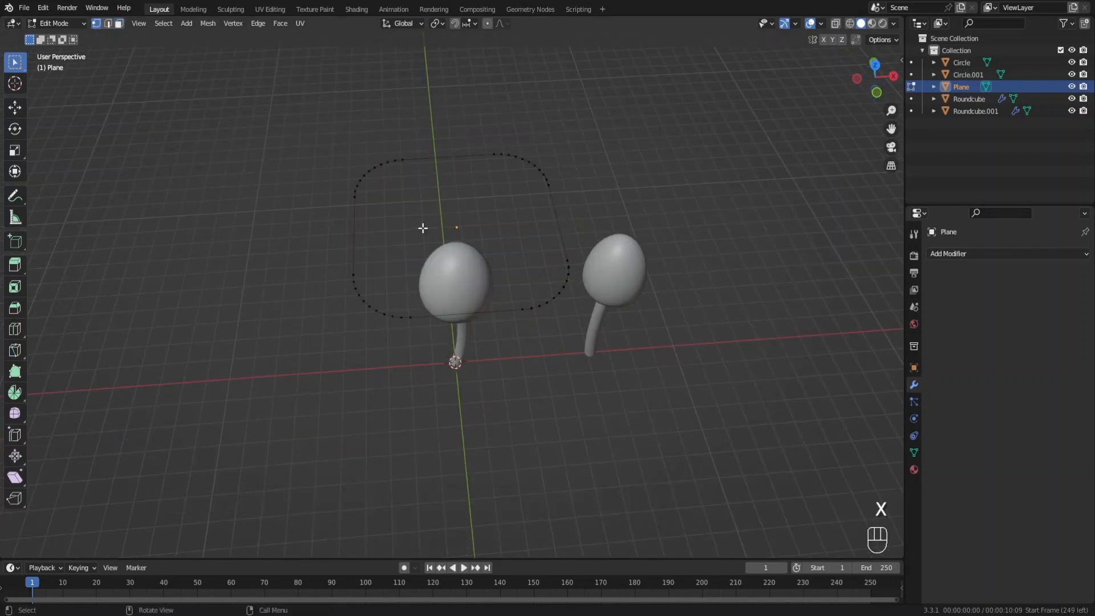
click(280, 24)
click(301, 165)
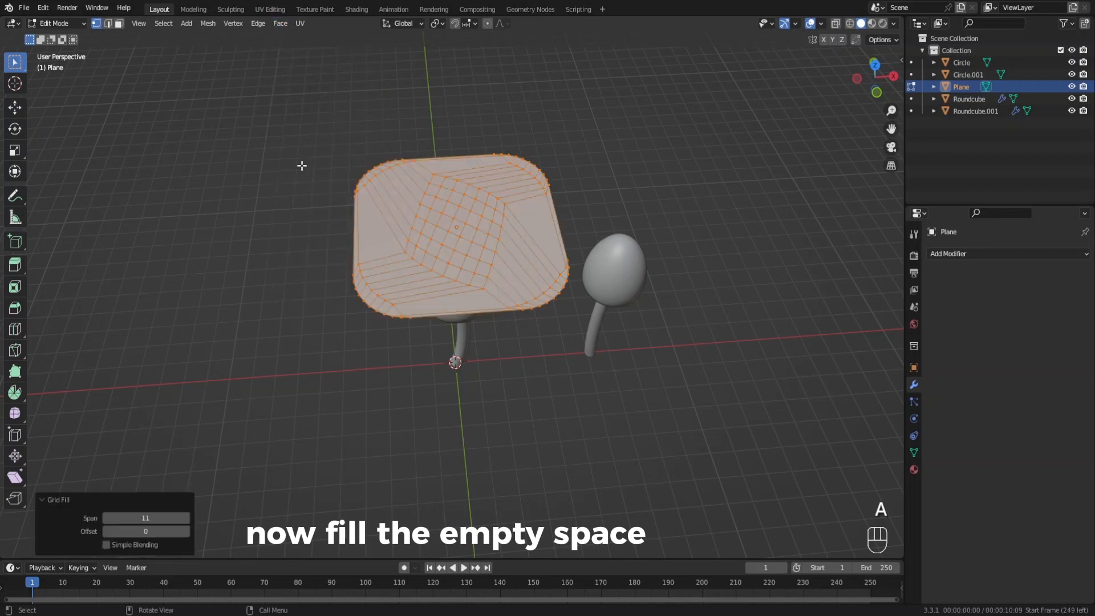
click(105, 517)
click(104, 518)
click(105, 518)
click(105, 517)
click(105, 517)
click(104, 518)
click(104, 517)
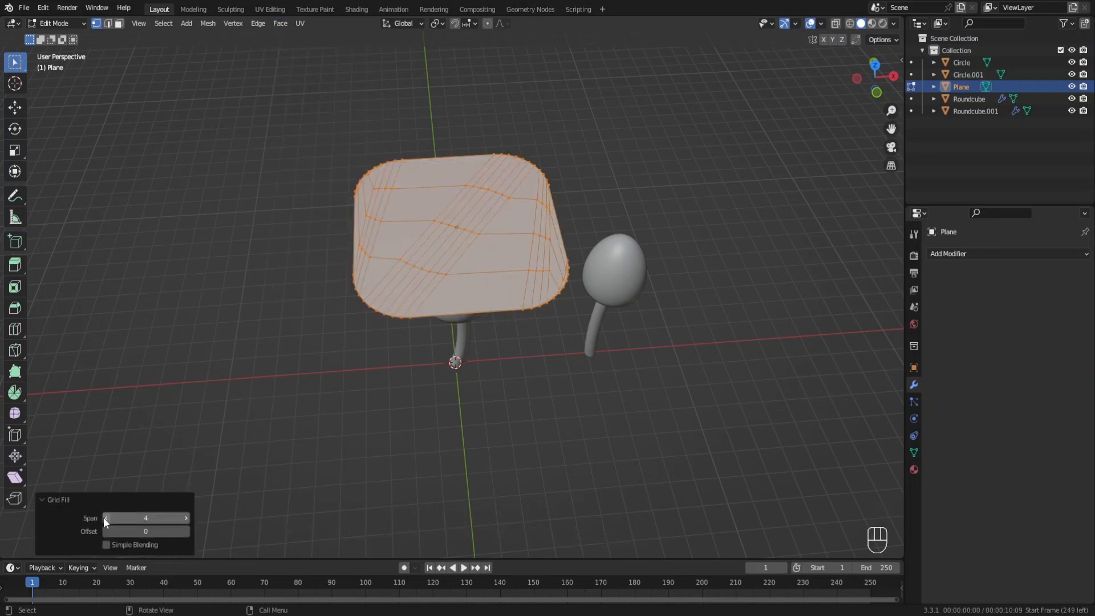
drag(104, 518, 115, 517)
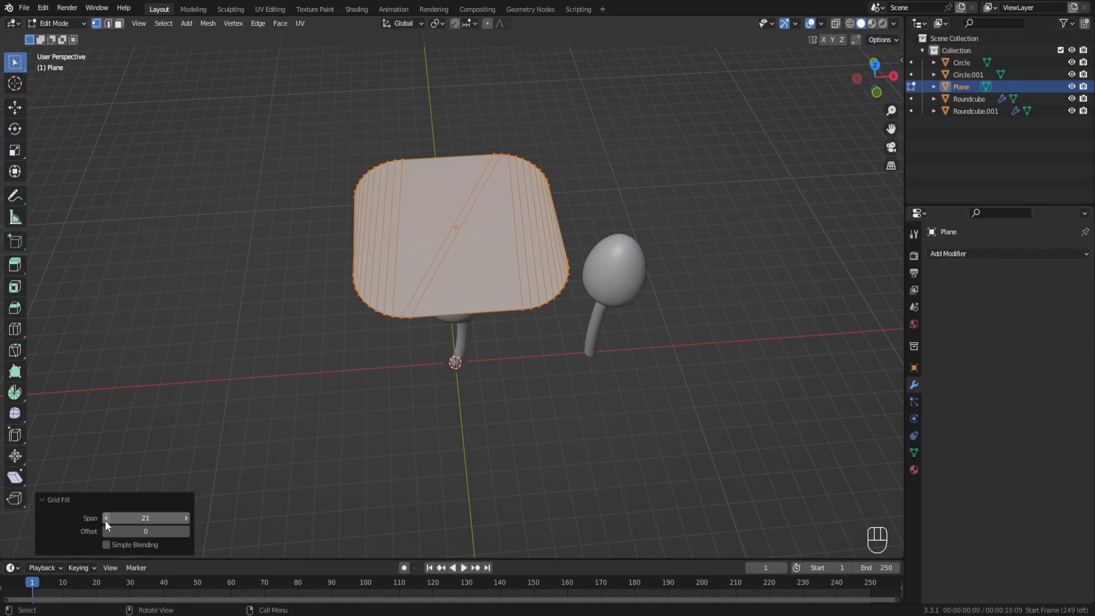
click(105, 518)
click(105, 518)
Step: Add 16 loop cuts across the filled plane and 15 more in the perpendicular direction through its middle
key(ctrl+r)
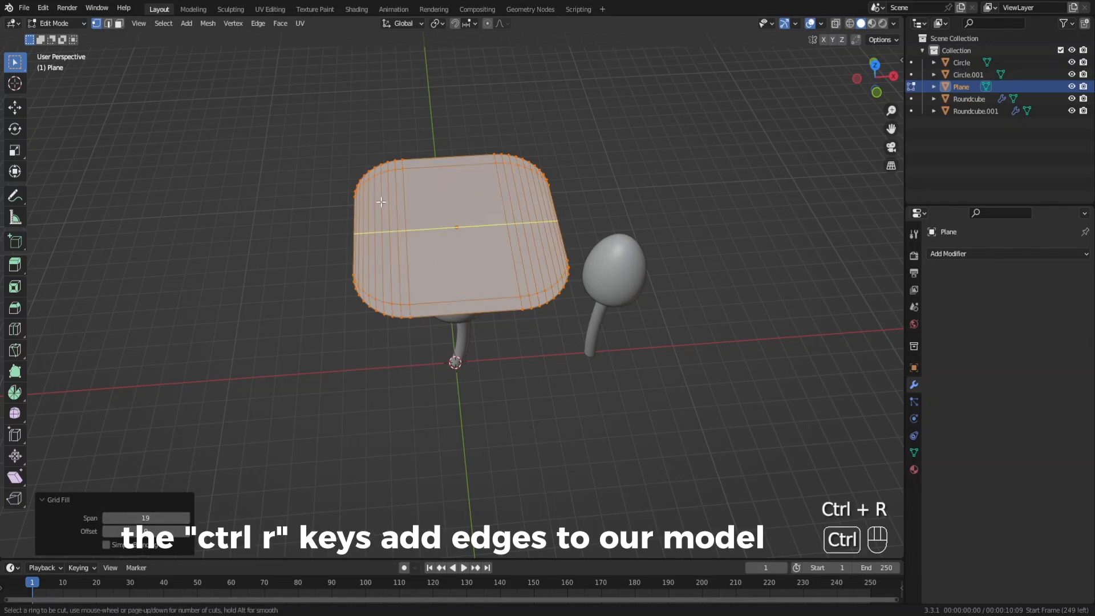
scroll(381, 202, up, 15)
click(381, 202)
right_click(381, 202)
key(ctrl+r)
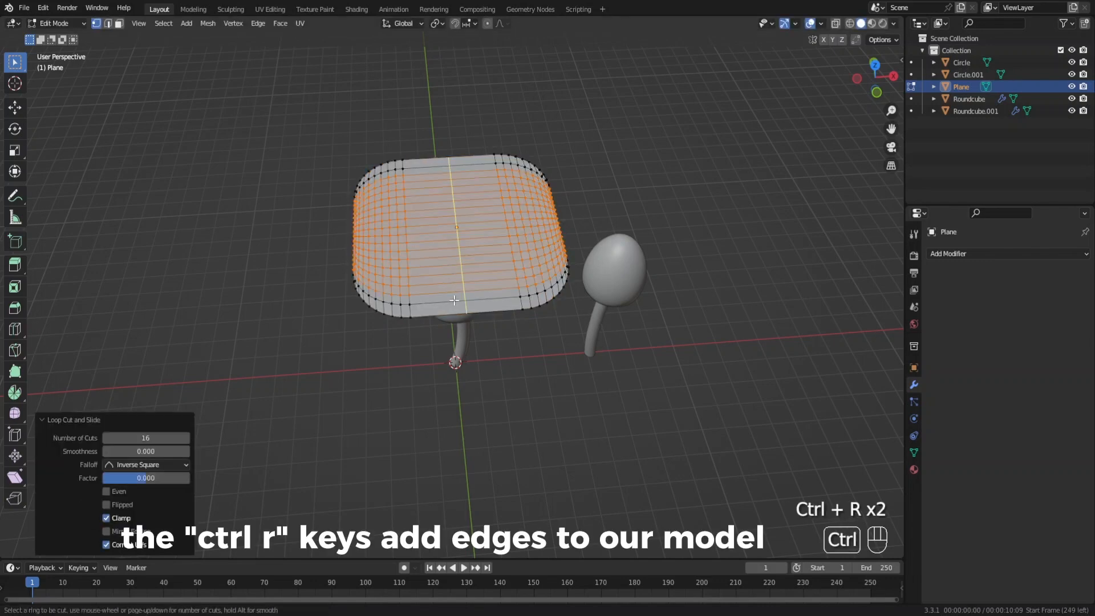
scroll(454, 300, down, 1)
click(454, 300)
right_click(454, 300)
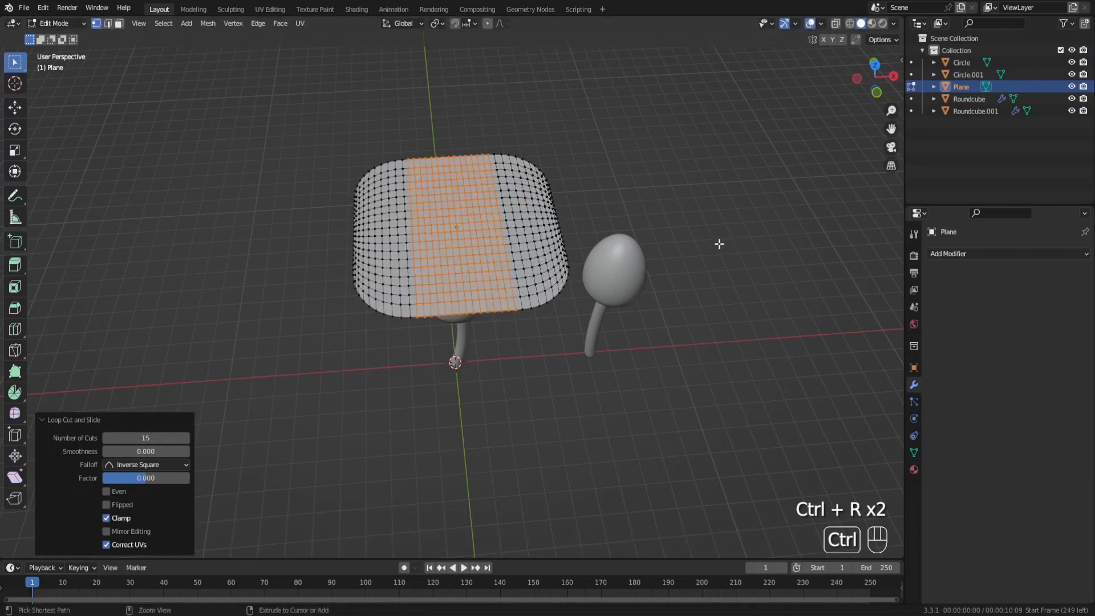
Step: Return to Object Mode and enable Collision physics on the first mushroom's cap
key(ctrl+Tab)
middle_drag(487, 333, 492, 267)
click(484, 255)
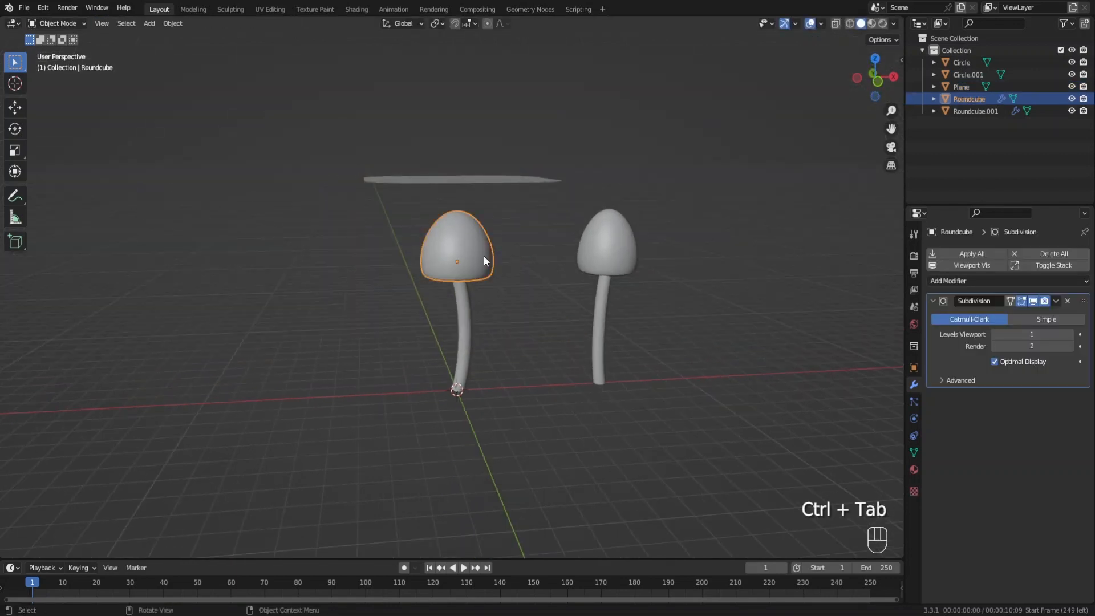
click(914, 419)
click(971, 267)
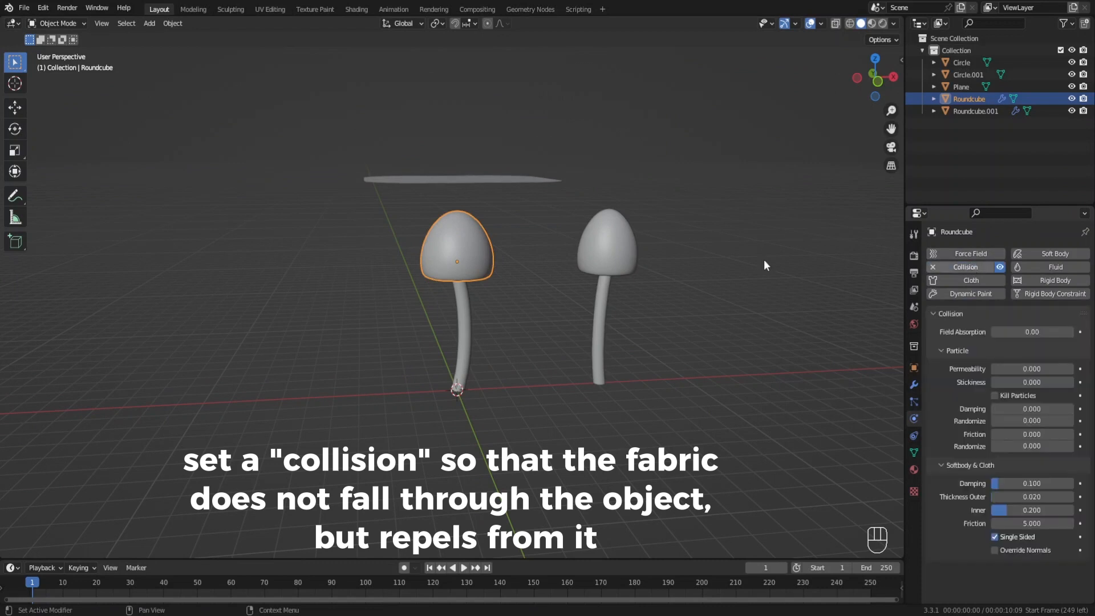
Step: Enable Cloth physics on the plane, set its object collision distance to 0.2 m, and play the simulation
click(457, 179)
click(953, 282)
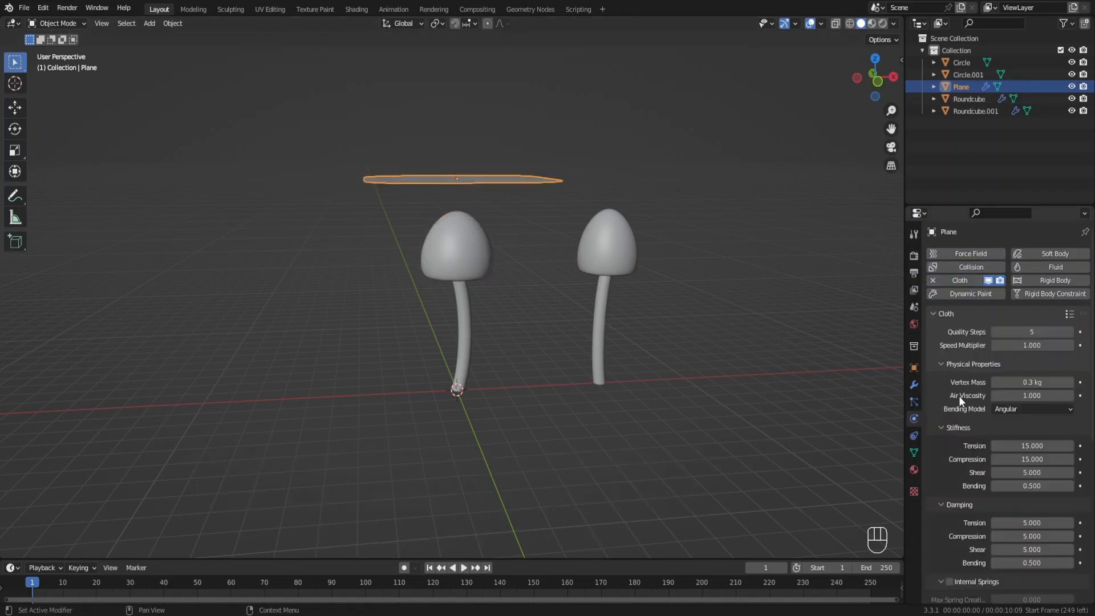
scroll(961, 398, down, 3)
scroll(966, 405, down, 8)
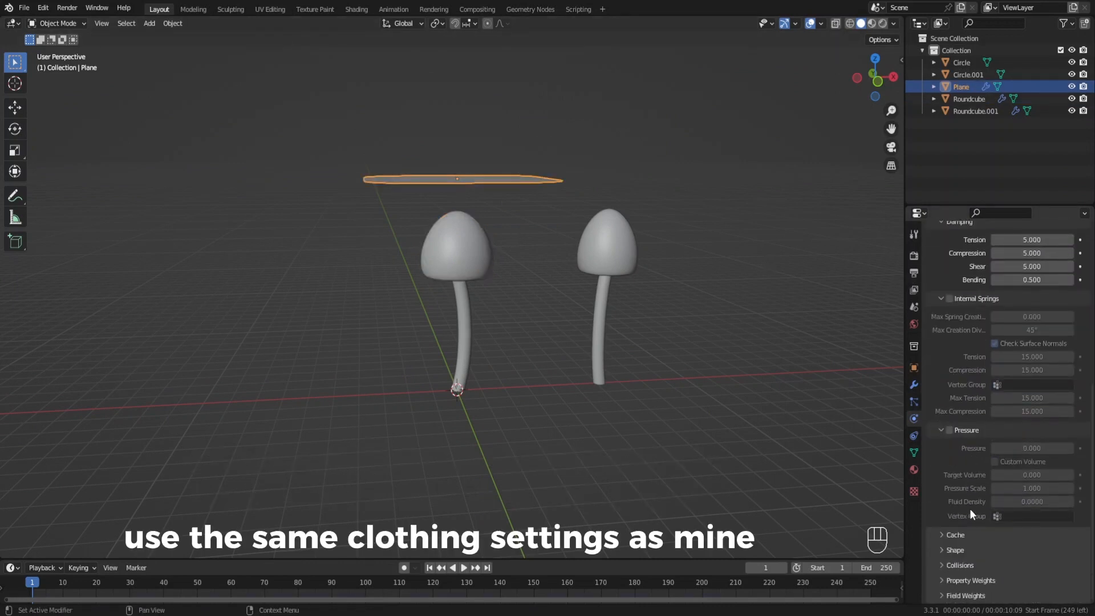
scroll(974, 488, down, 7)
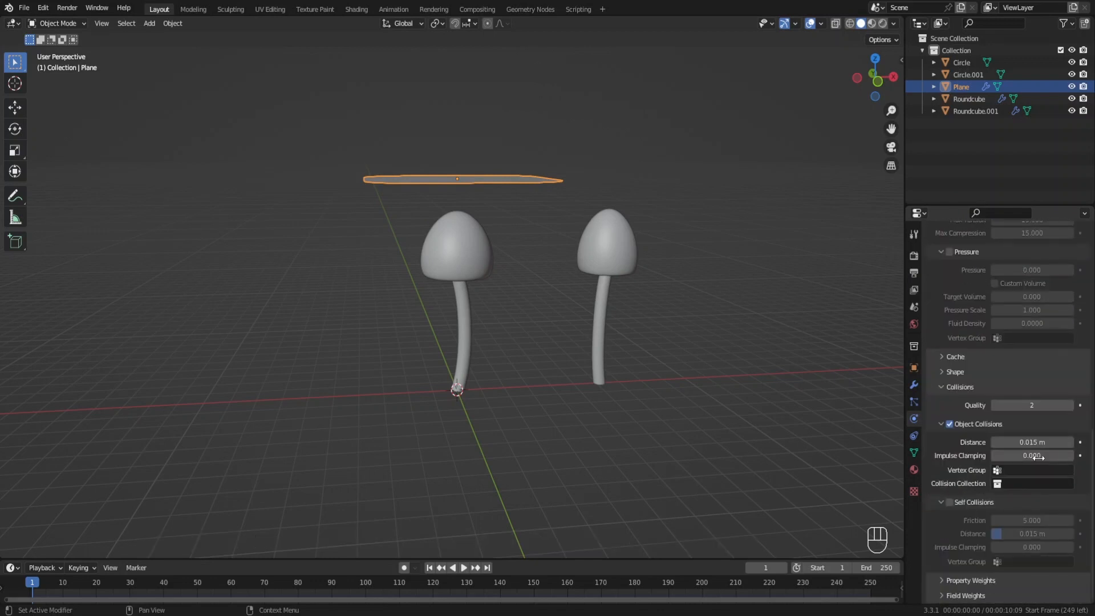
click(1041, 444)
key(space)
Step: Subdivide the whole plane mesh and shade the plane smooth
middle_drag(450, 222, 439, 223)
key(Tab)
key(a)
right_click(429, 222)
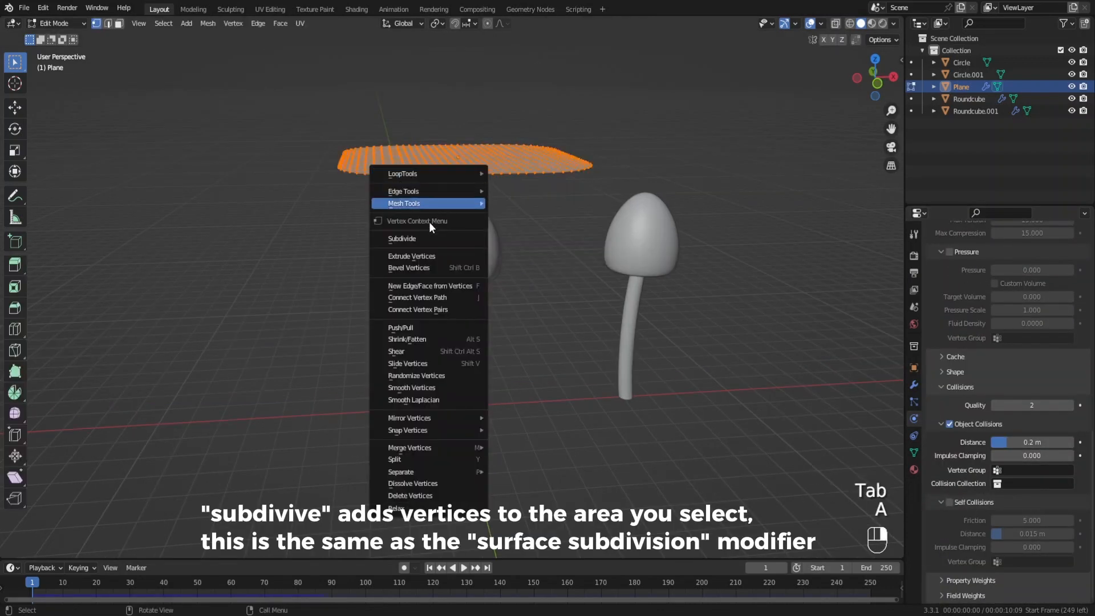
click(433, 237)
key(Tab)
right_click(455, 166)
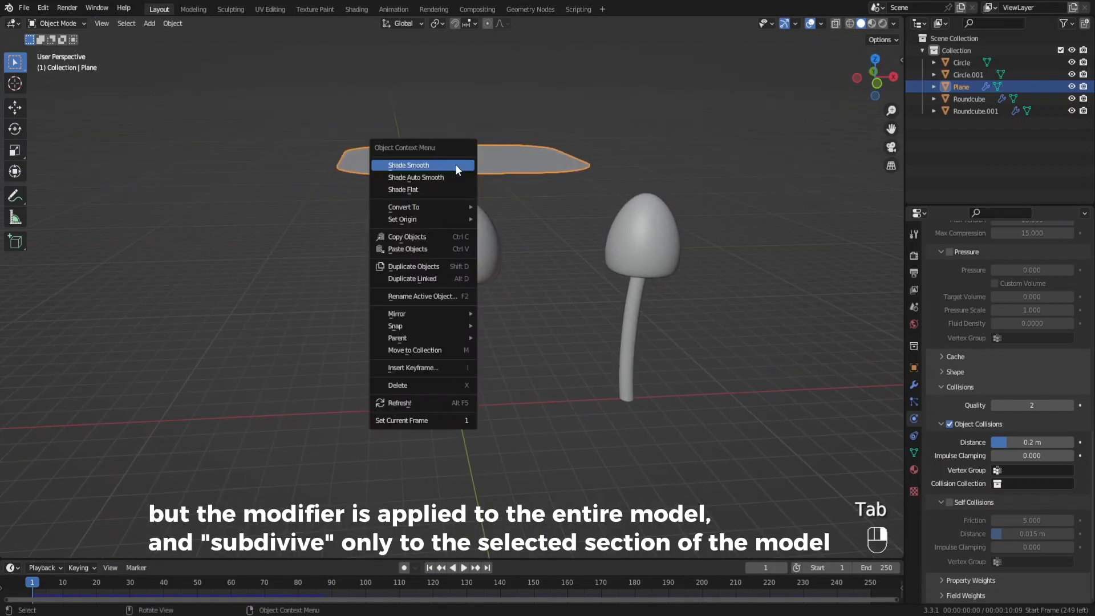
click(447, 168)
Step: Play the cloth simulation over the first cap until about frame 49 and return to the first frame
key(space)
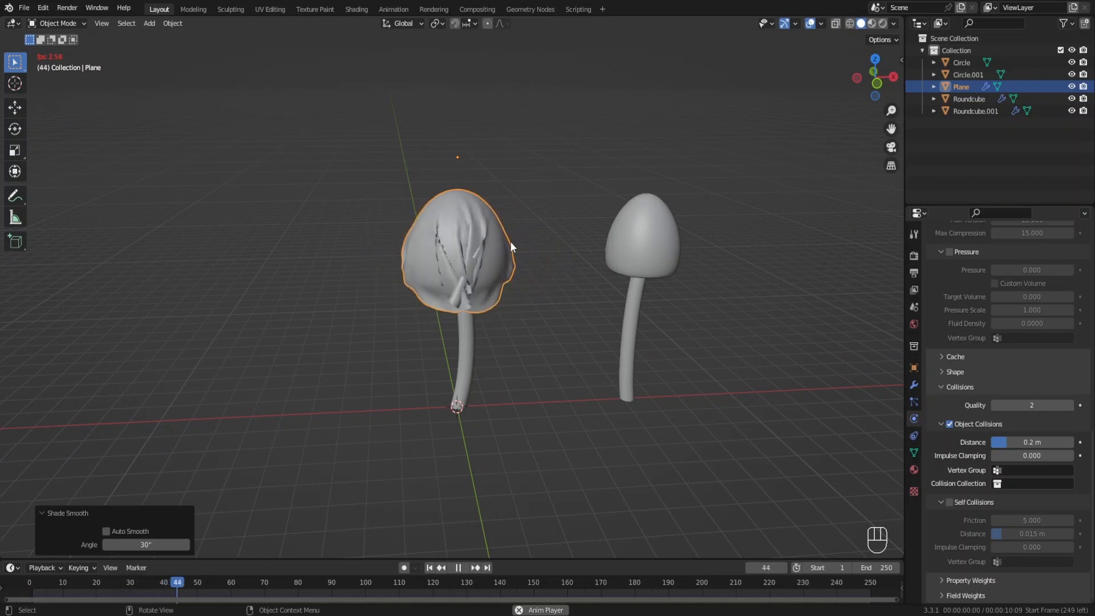
key(space)
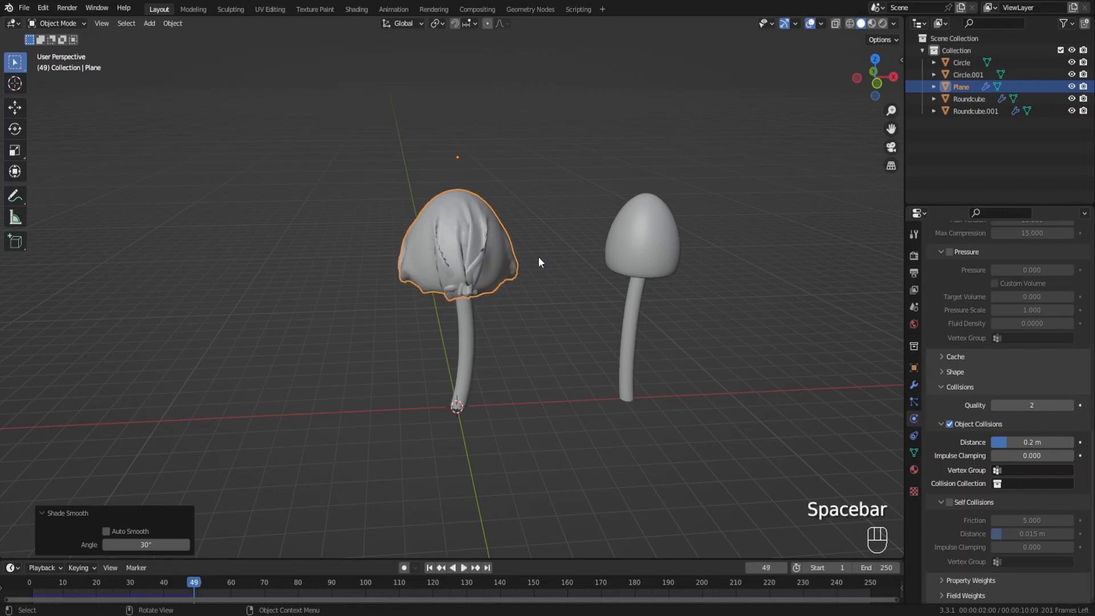
key(KP_1)
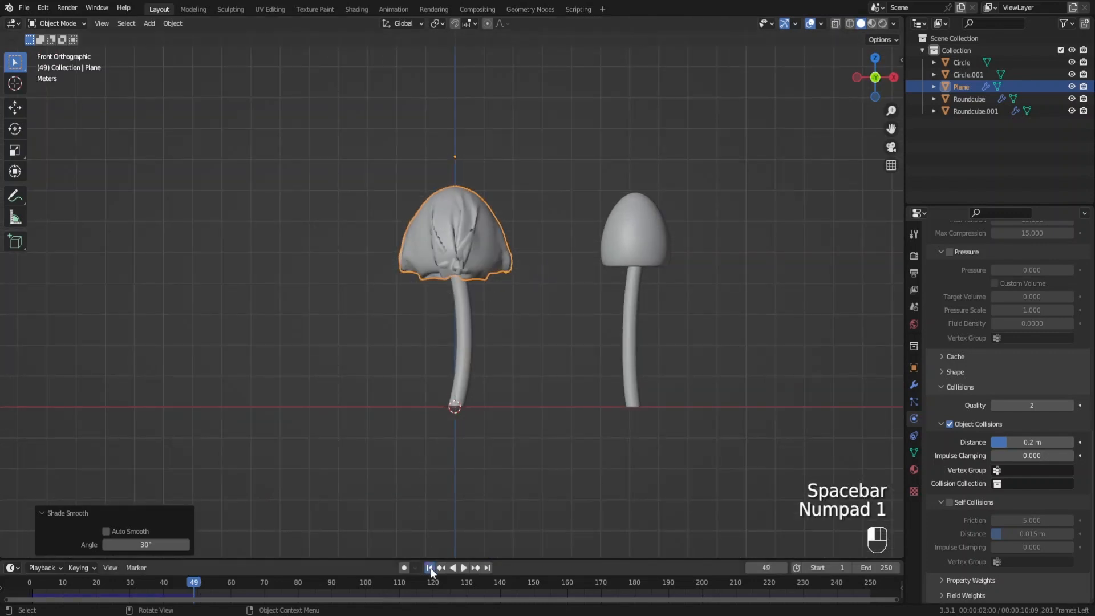
click(431, 570)
Step: Select the second mushroom's cap and stem and move them farther from the first mushroom along positive X
shift+middle_drag(457, 271, 392, 280)
drag(541, 215, 620, 341)
key(g)
key(x)
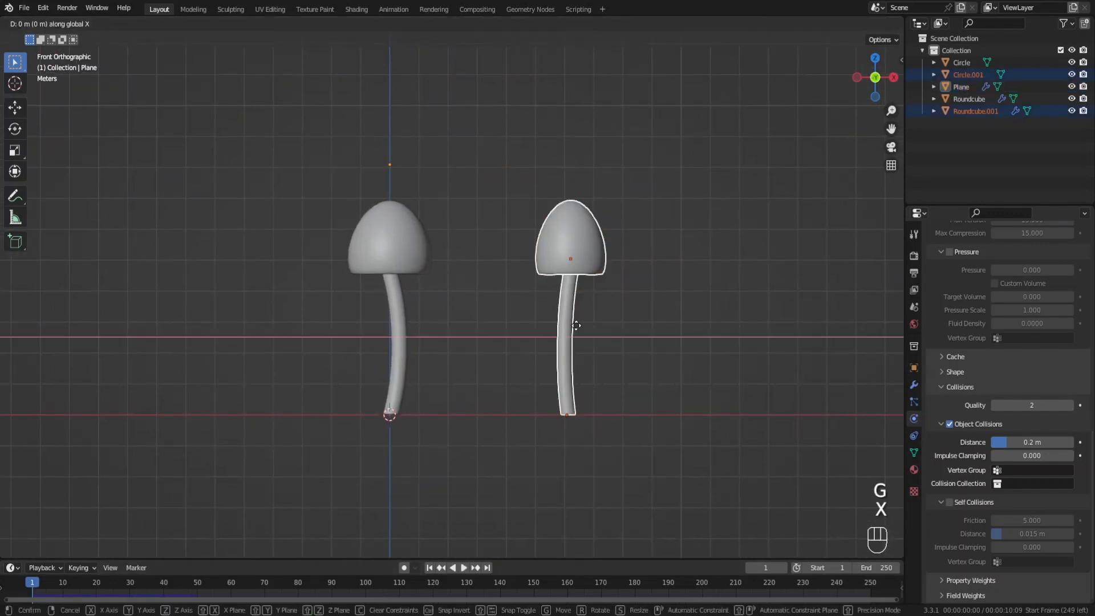
click(628, 337)
Step: Duplicate the first mushroom's cap and stem about 7.5 m along negative X
drag(317, 103, 445, 178)
scroll(449, 385, down, 2)
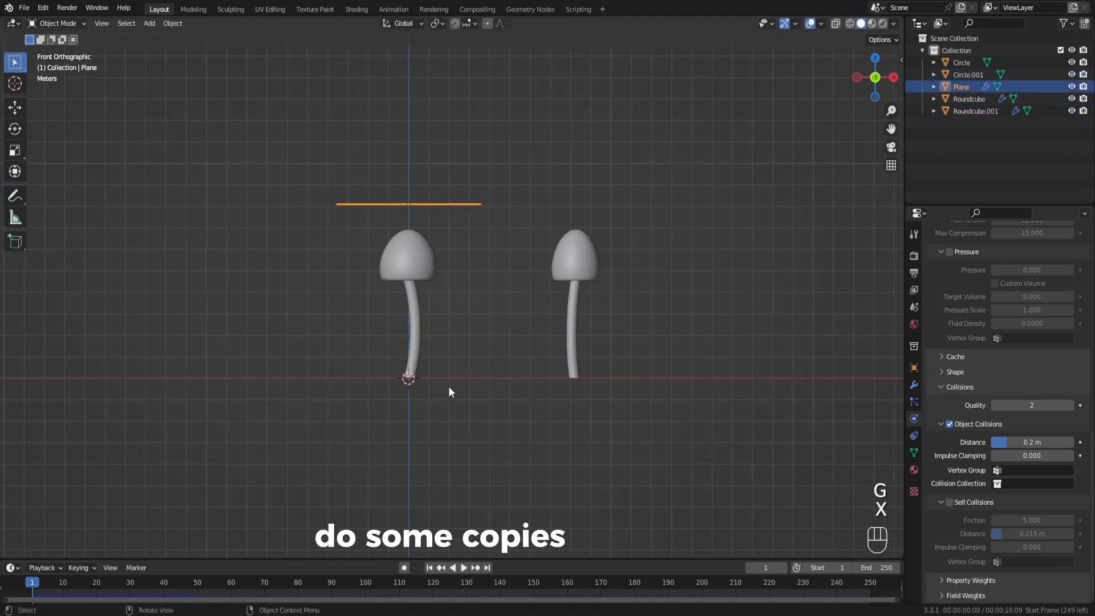
drag(449, 392, 368, 246)
key(shift+d)
key(x)
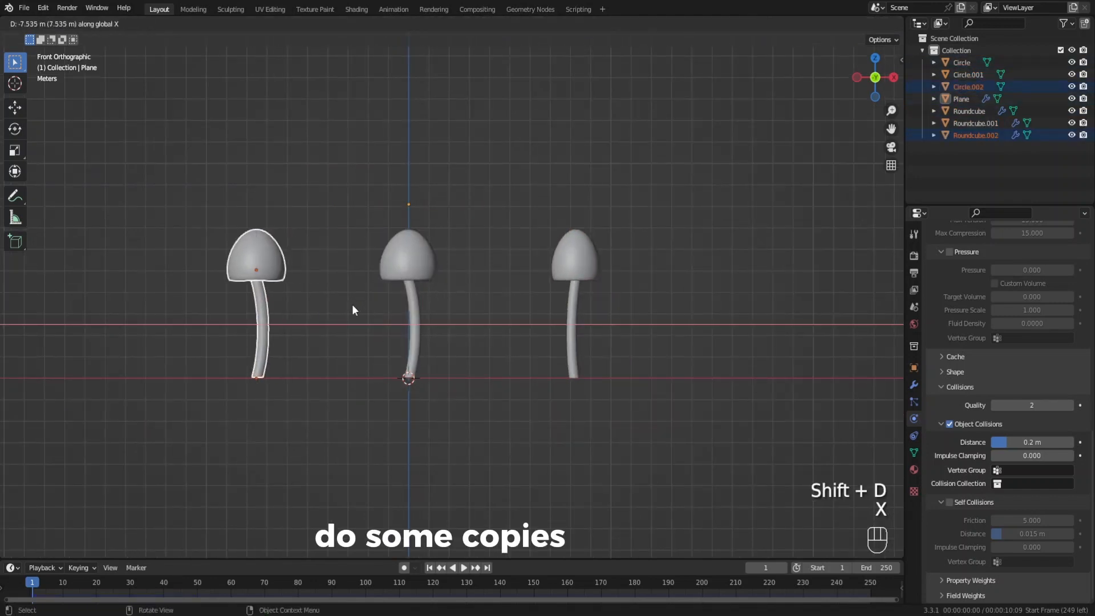
click(351, 304)
Step: Scale the new mushroom copy by 0.709 and lower it so its stem meets the ground line
key(s)
key(z)
key(s)
click(336, 313)
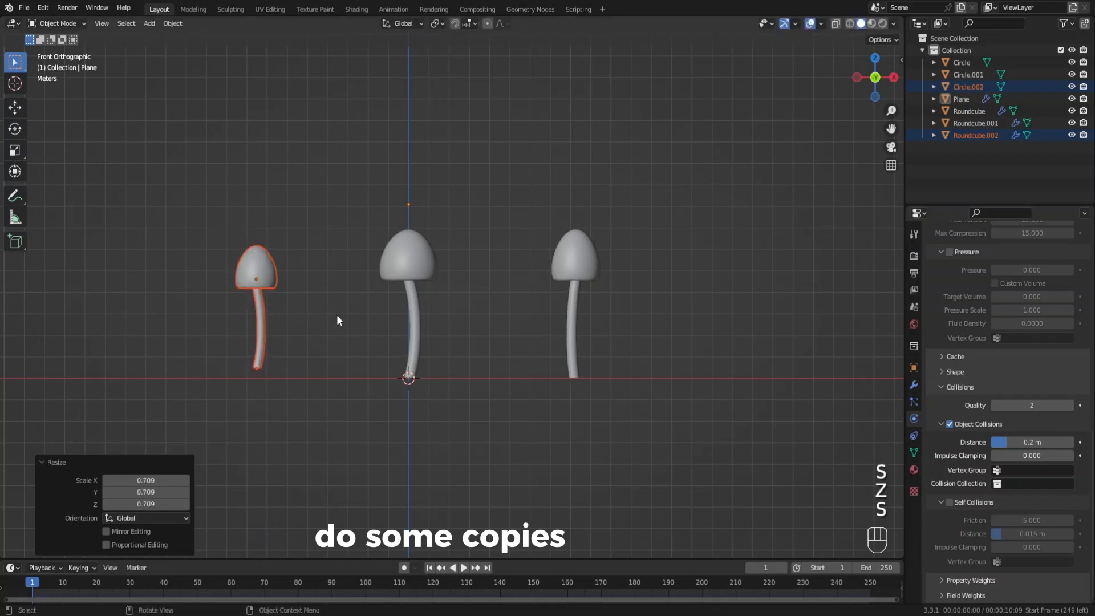
key(g)
click(336, 322)
Step: Duplicate the cloth plane 8.1837 m along X over the right mushroom and rotate the copy -18.4° about Z
middle_drag(364, 163, 375, 200)
click(378, 203)
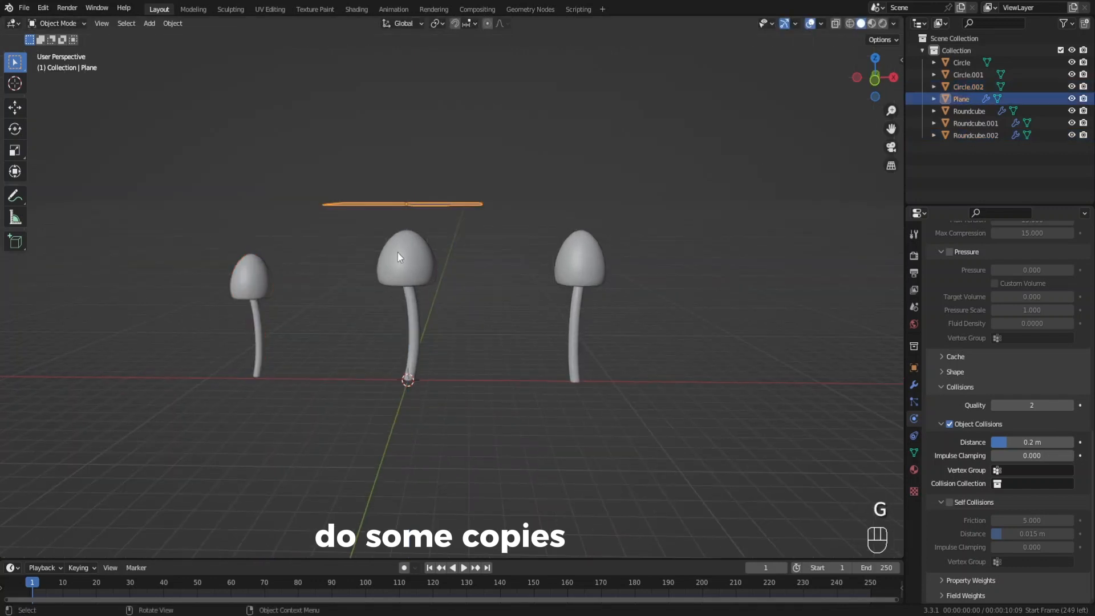
middle_drag(398, 252, 399, 267)
key(KP_4)
key(KP_7)
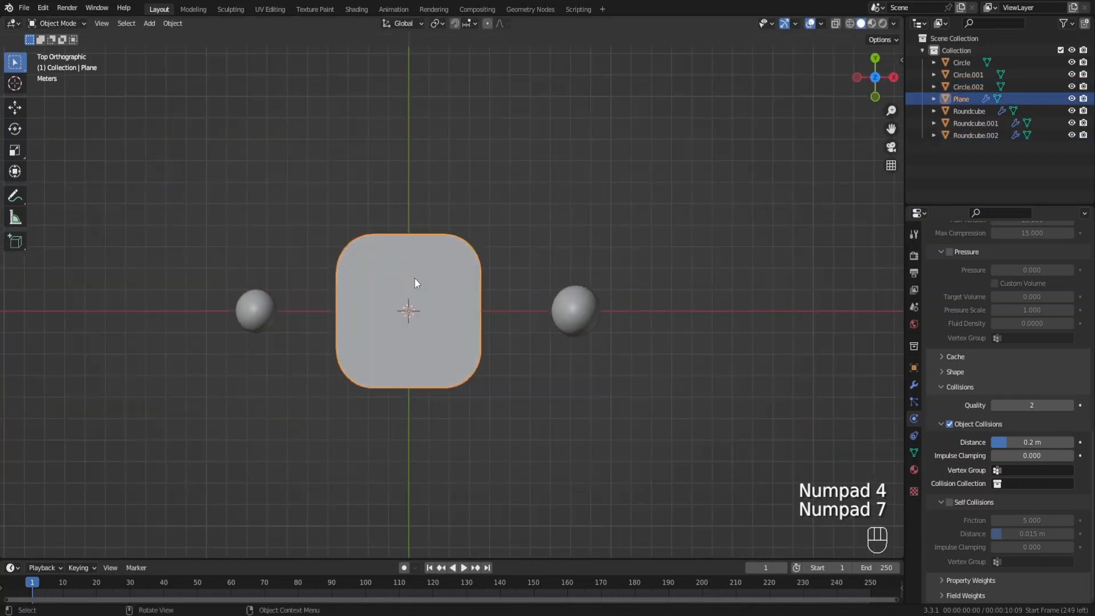
key(shift+d)
key(x)
click(570, 335)
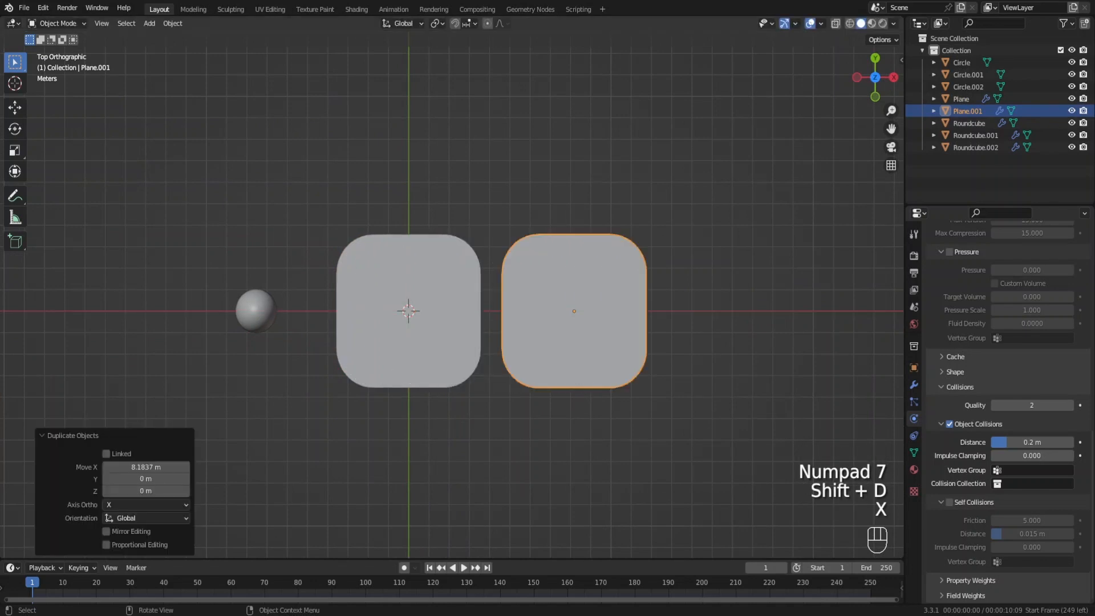
key(r)
click(711, 304)
Step: Duplicate the rotated plane along negative X over the small left mushroom and scale the copy by 0.817
key(shift+d)
key(x)
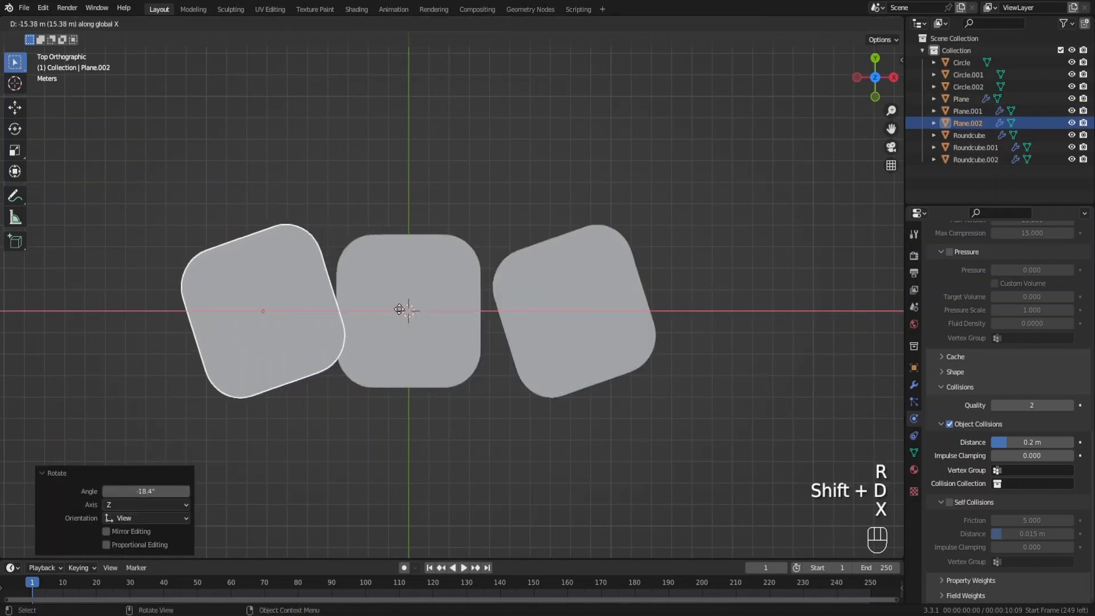
click(226, 302)
key(s)
click(367, 313)
Step: Lower the left plane along Z to just above the small cap and scale it by 0.802
middle_drag(367, 313, 571, 231)
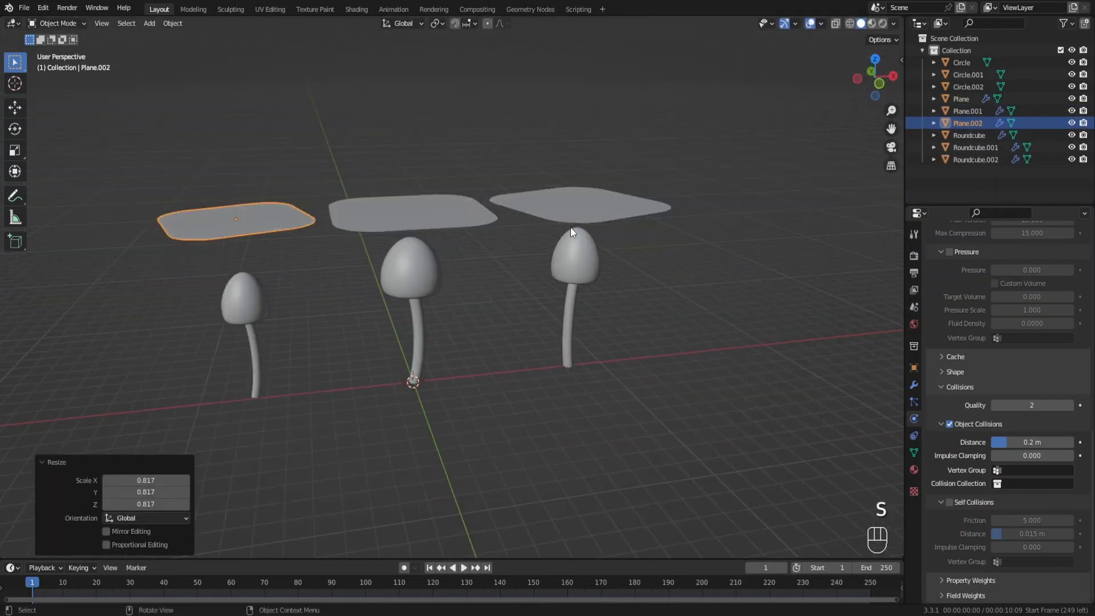
key(KP_1)
key(g)
key(z)
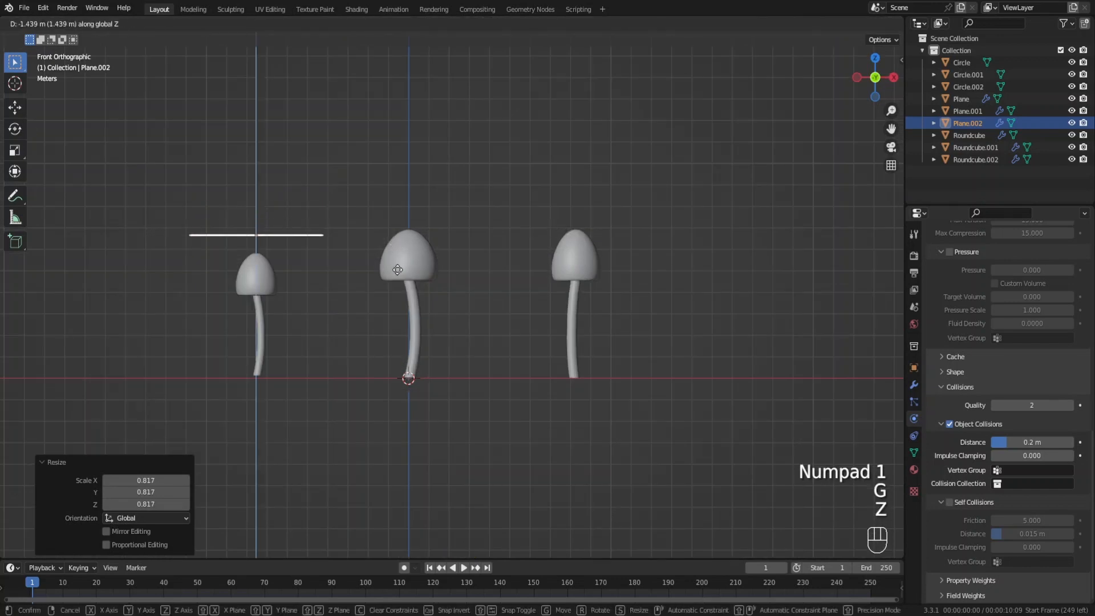
click(439, 289)
key(s)
click(438, 265)
Step: Scale the plane above the right mushroom by 0.852
middle_drag(439, 264, 604, 201)
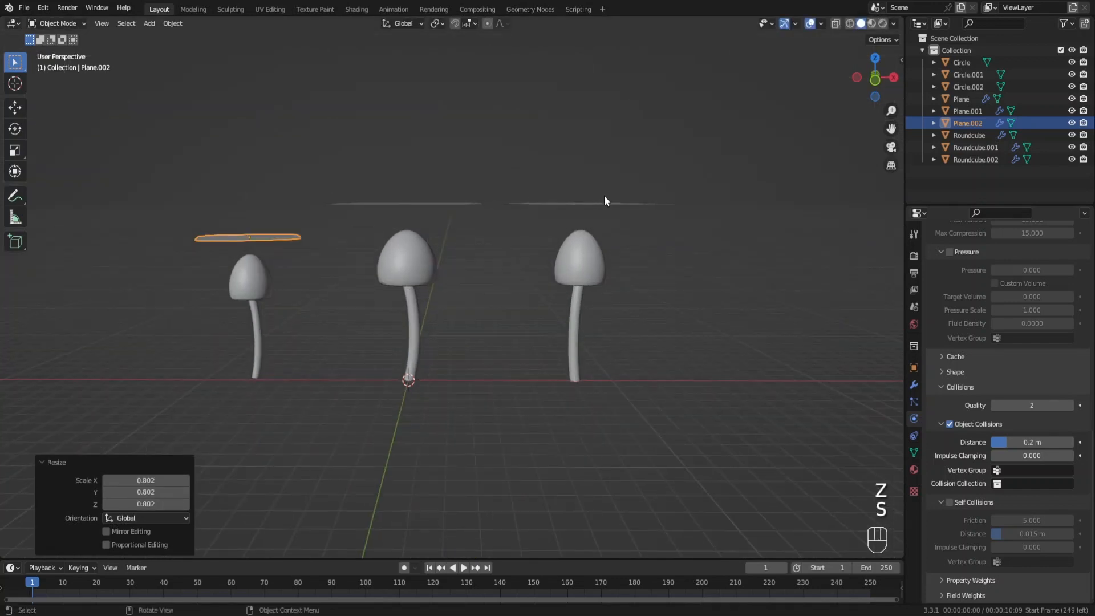
click(684, 244)
click(625, 205)
key(s)
click(683, 231)
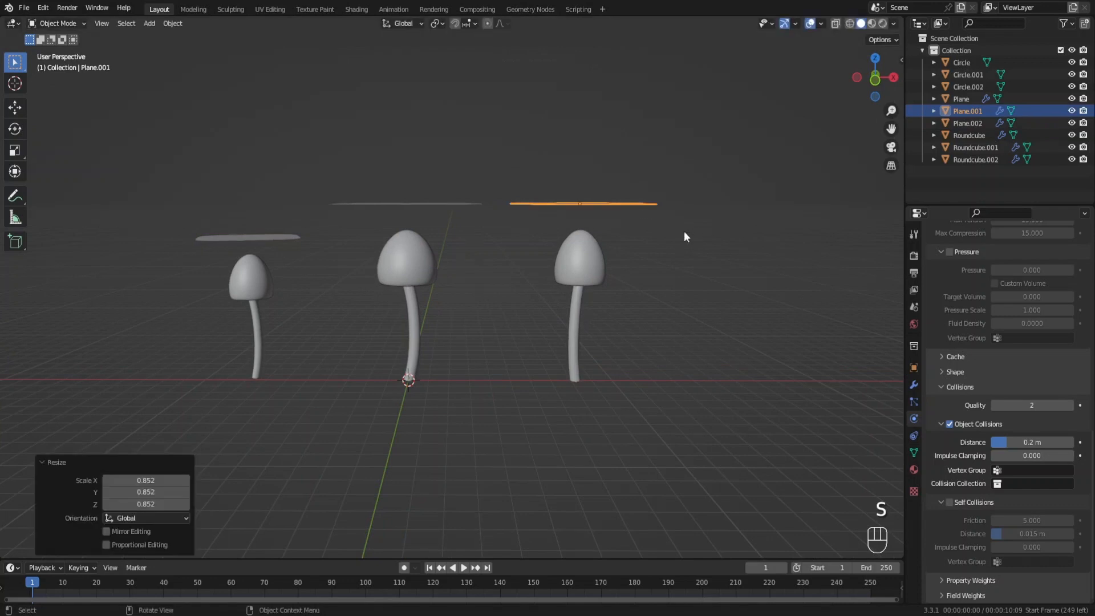
Step: Play the cloth simulation on all three mushrooms to frame 31 and return to the first frame
key(space)
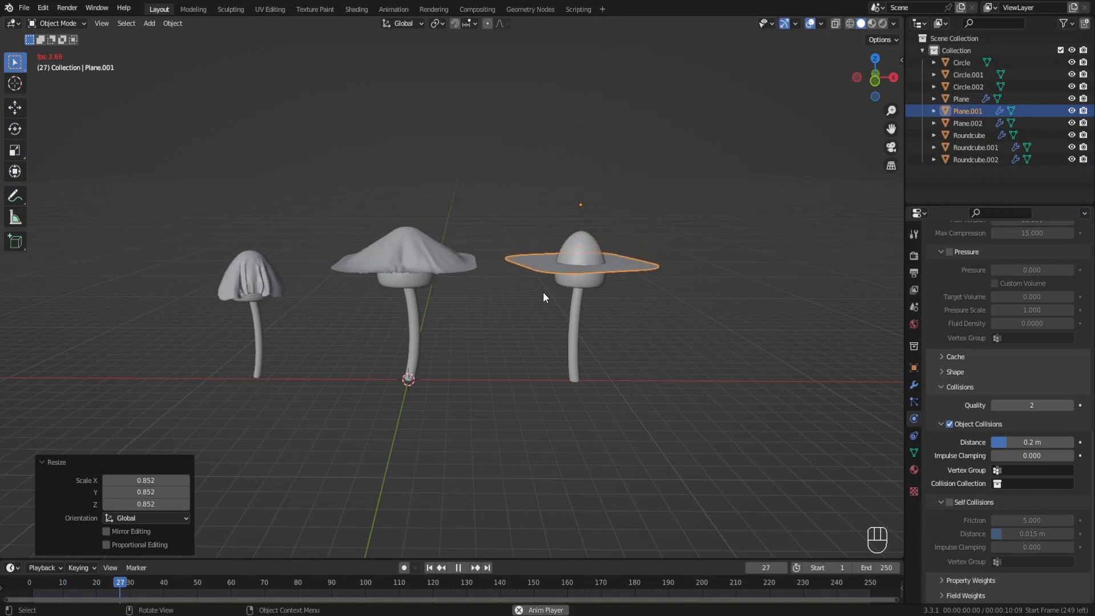
key(space)
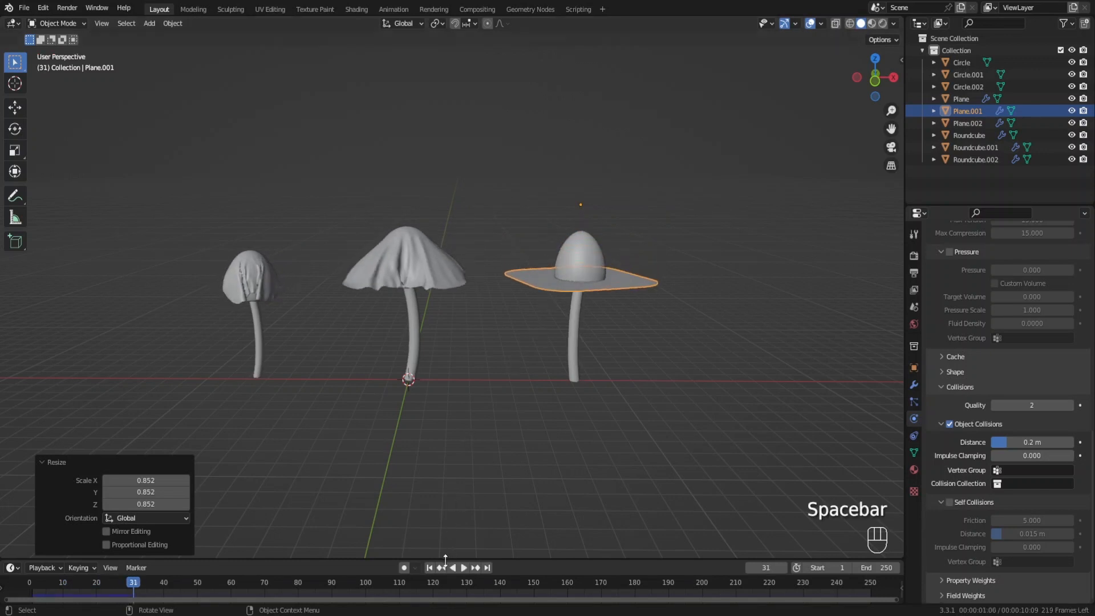
click(429, 568)
Step: Enable Collision physics on the right mushroom's cap
click(586, 279)
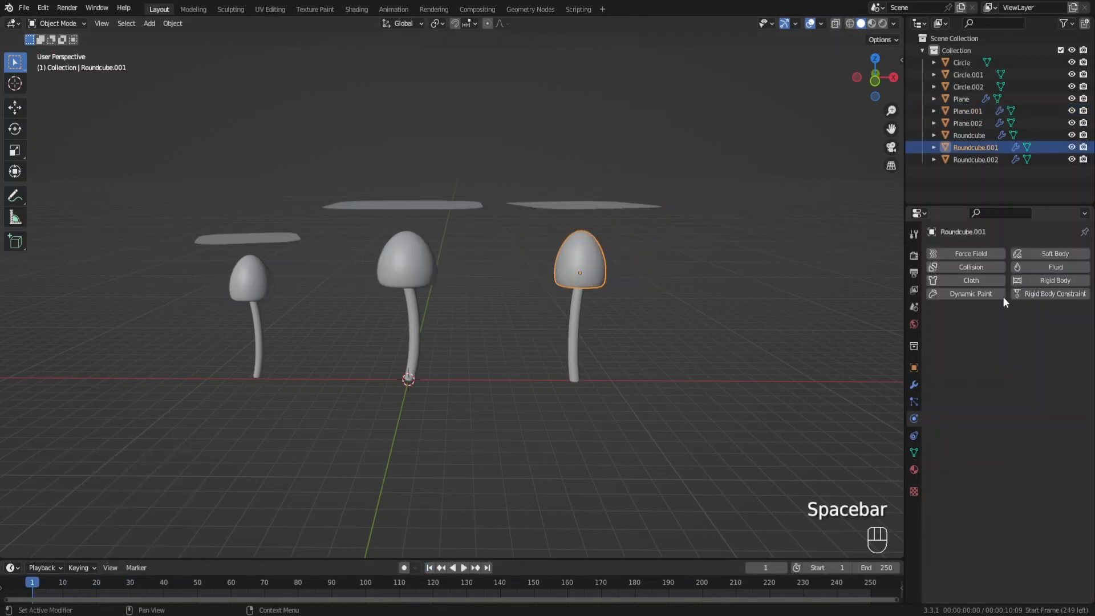
click(969, 267)
Step: Enlarge the left cloth plane by 1.183 and then by a further 1.036
click(282, 236)
key(s)
click(361, 288)
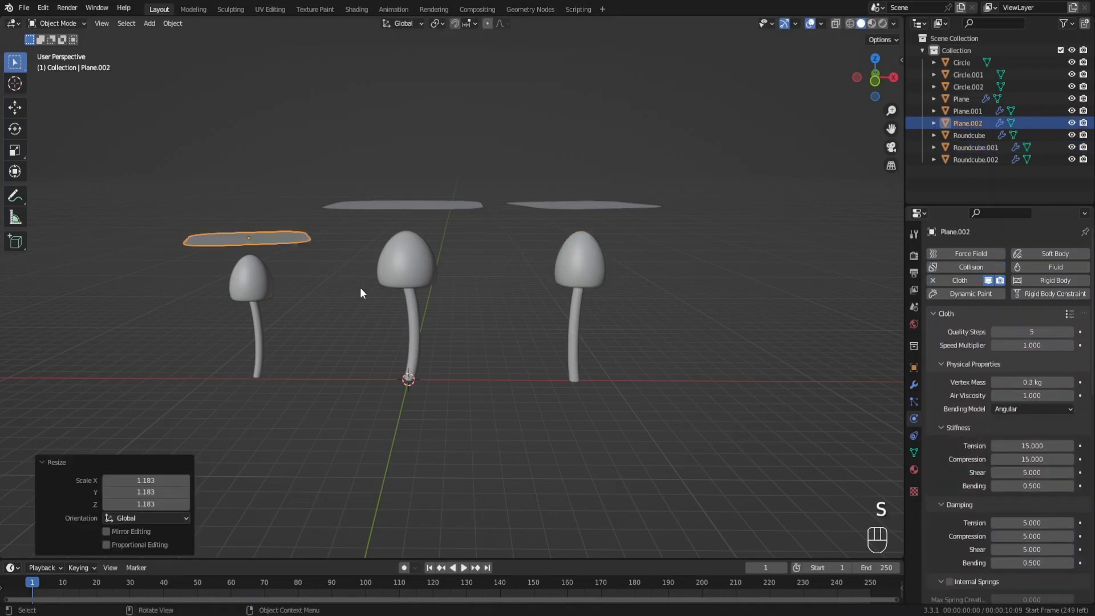
key(s)
click(364, 289)
Step: Play the cloth simulation to frame 52, view it from the front, and return to the first frame
key(space)
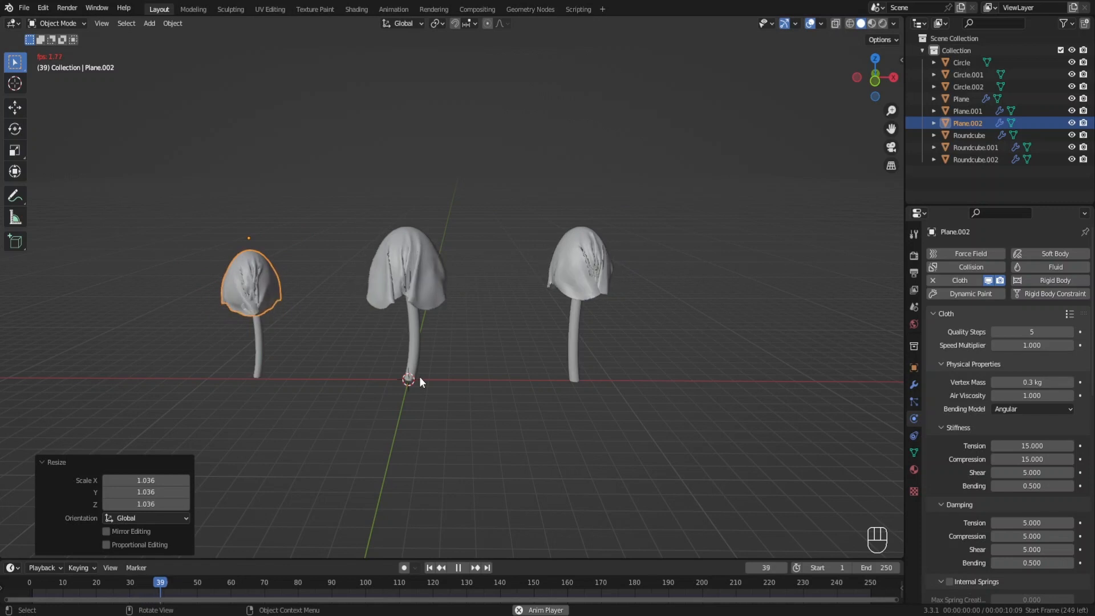
key(space)
key(KP_1)
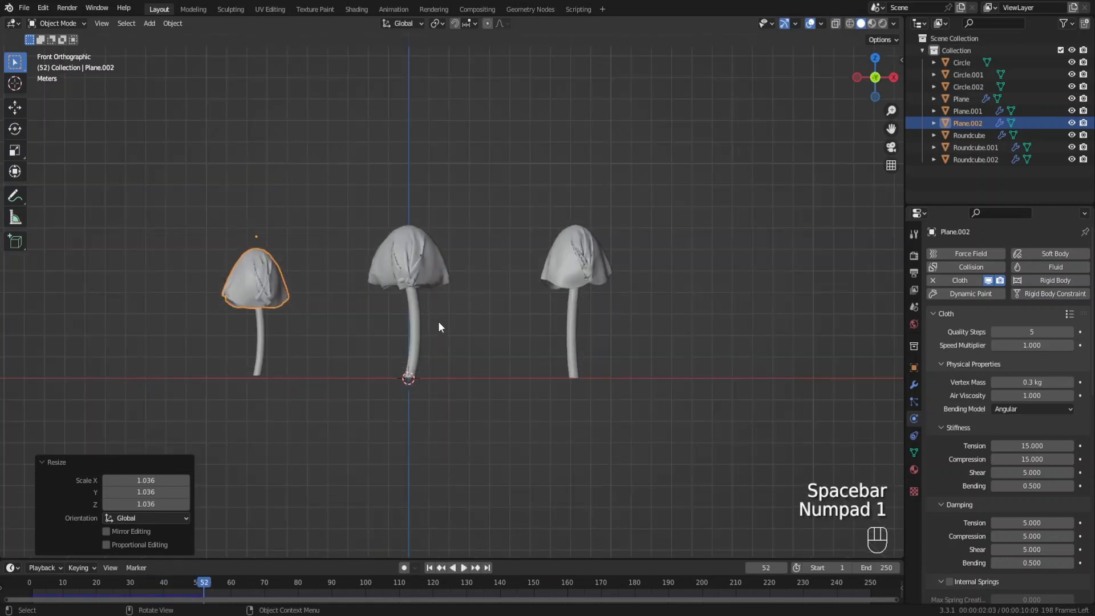
key(KP_1)
click(430, 567)
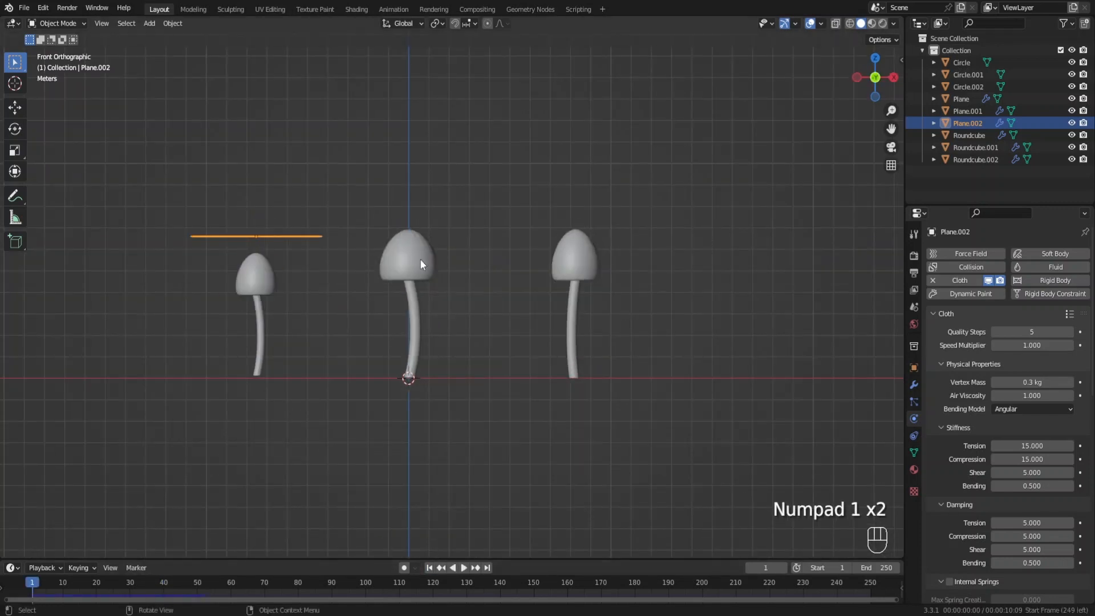
Step: Select all three cloth planes and enlarge them slightly, each about its own origin
middle_drag(420, 258, 416, 300)
shift+click(398, 209)
shift+click(584, 214)
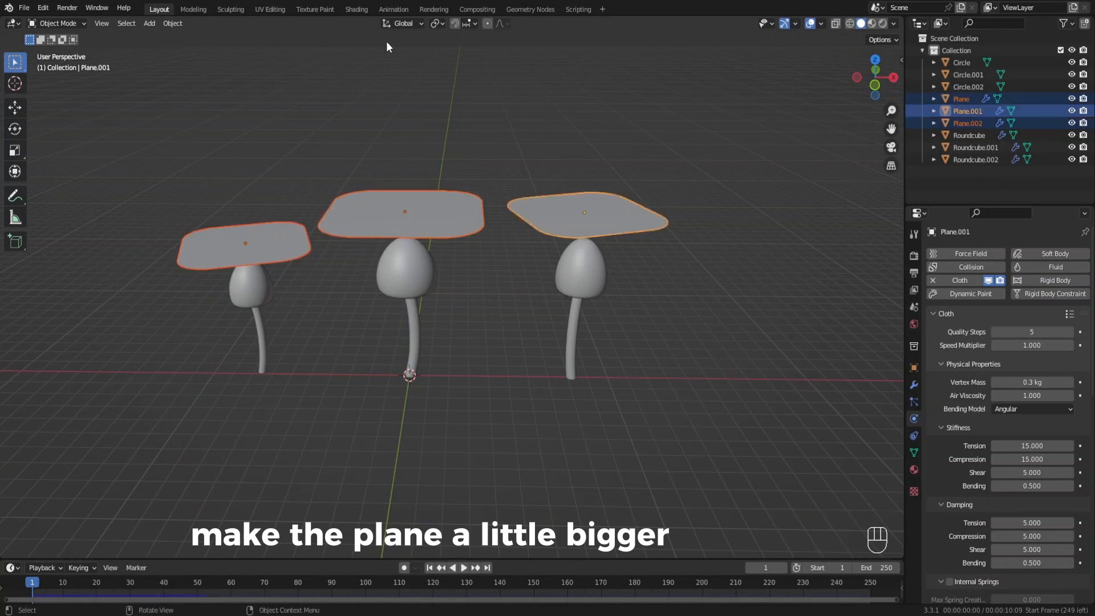
click(440, 23)
click(474, 71)
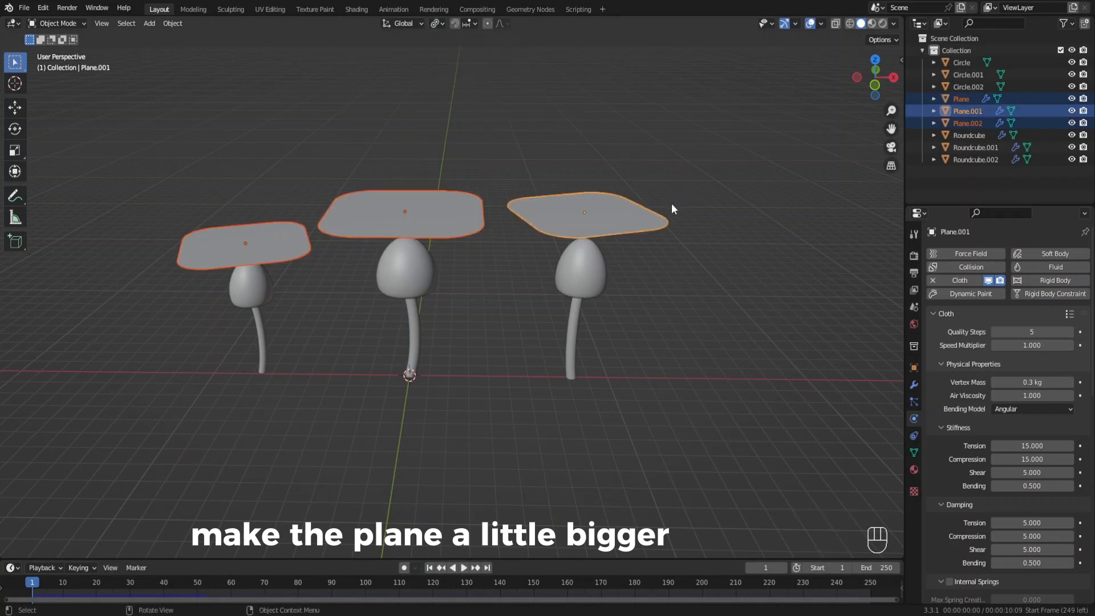
click(700, 199)
Step: Deselect the planes and play the cloth simulation until about frame 73
key(space)
click(685, 273)
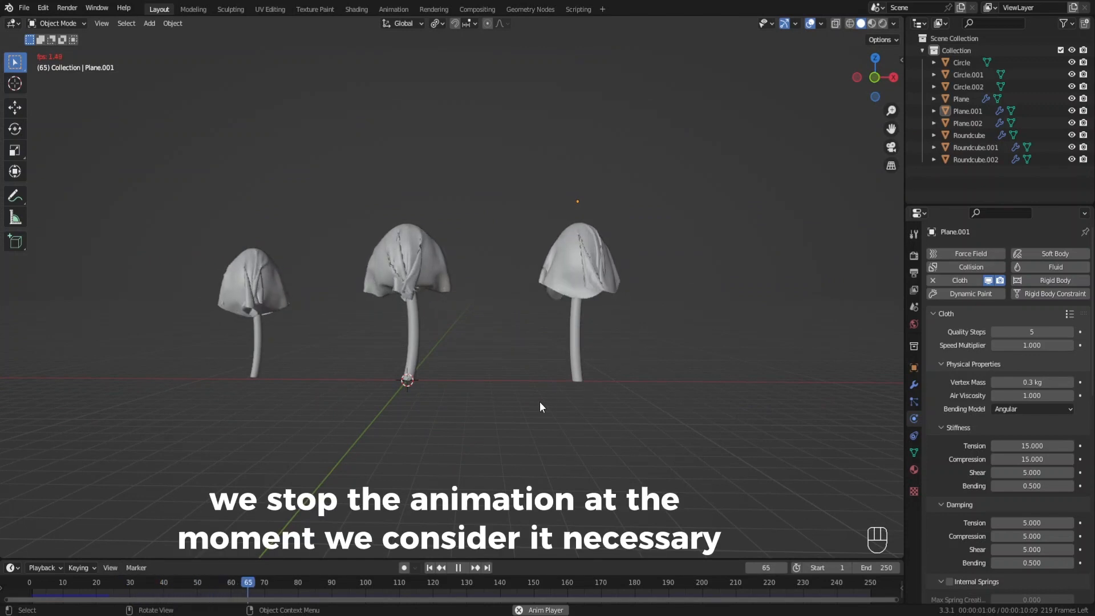
key(space)
key(KP_1)
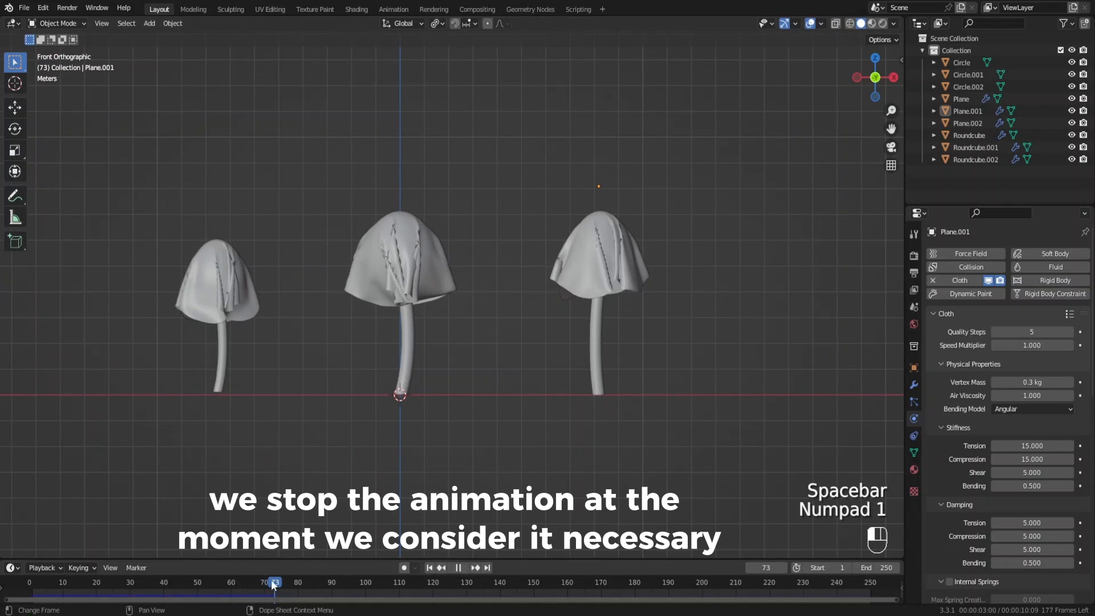
Step: Set the timeline to frame 42 and apply the Cloth modifier on the middle mushroom's plane
drag(271, 580, 163, 588)
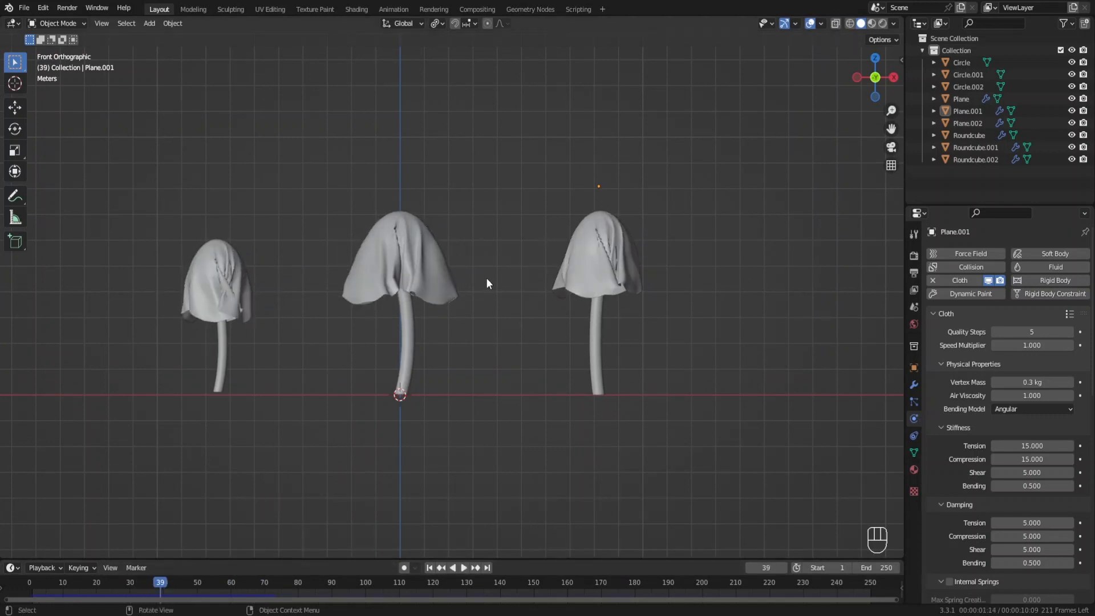
middle_drag(486, 278, 424, 285)
key(KP_1)
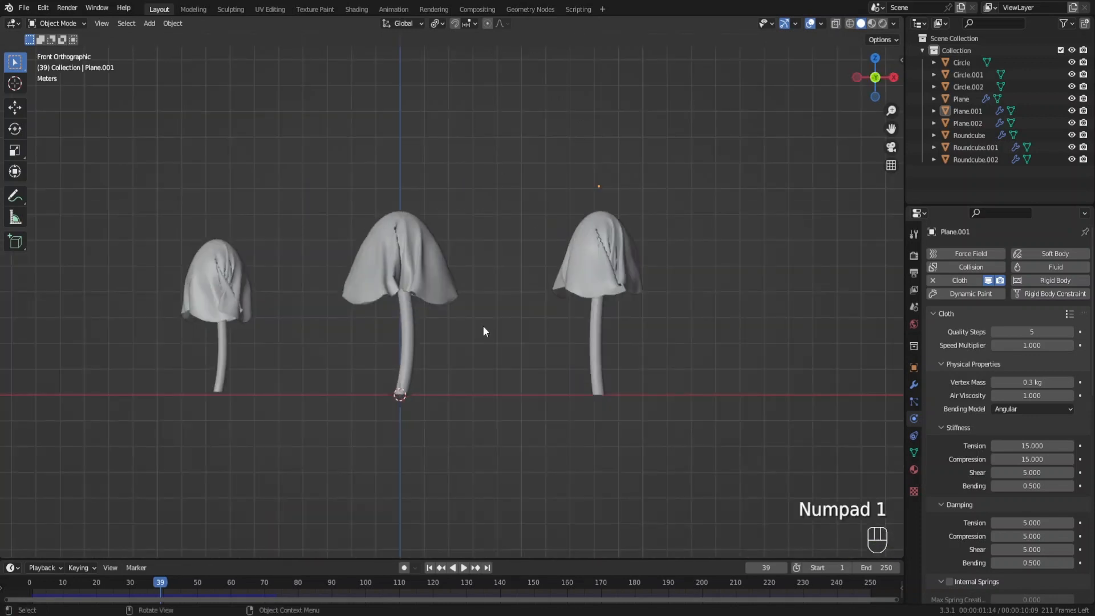
drag(162, 581, 170, 580)
click(414, 264)
click(915, 385)
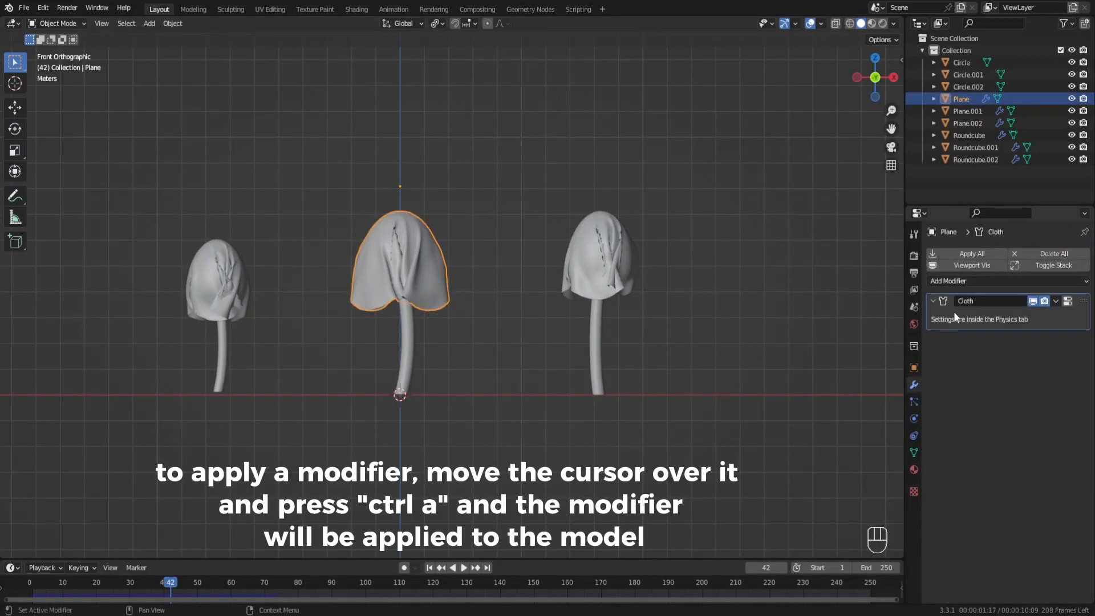
key(ctrl+a)
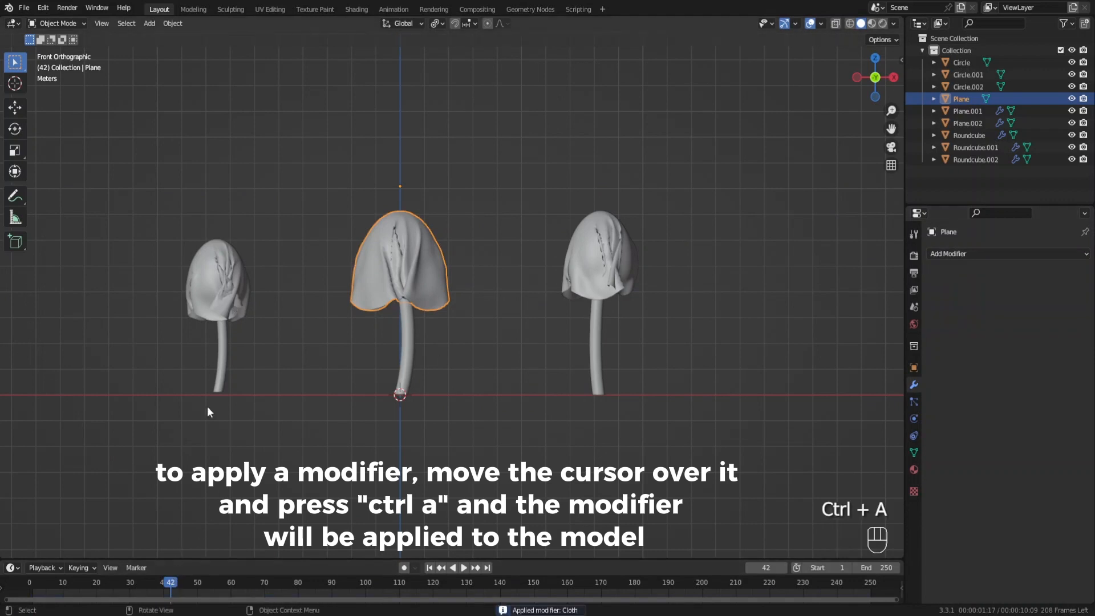
Step: Set the timeline to frame 55 and apply the Cloth modifier on the right mushroom's plane
click(228, 308)
drag(170, 587, 216, 580)
click(607, 258)
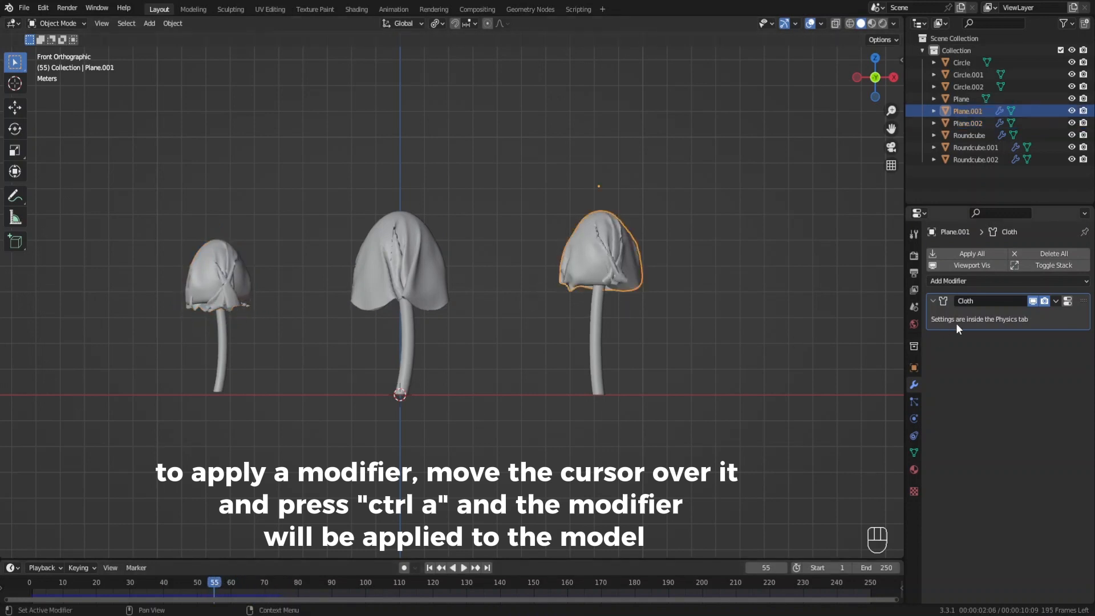
key(ctrl+a)
Step: Play the left plane's simulation further, set the timeline to frame 36, and apply its Cloth modifier
click(205, 305)
shift+middle_drag(268, 332, 343, 333)
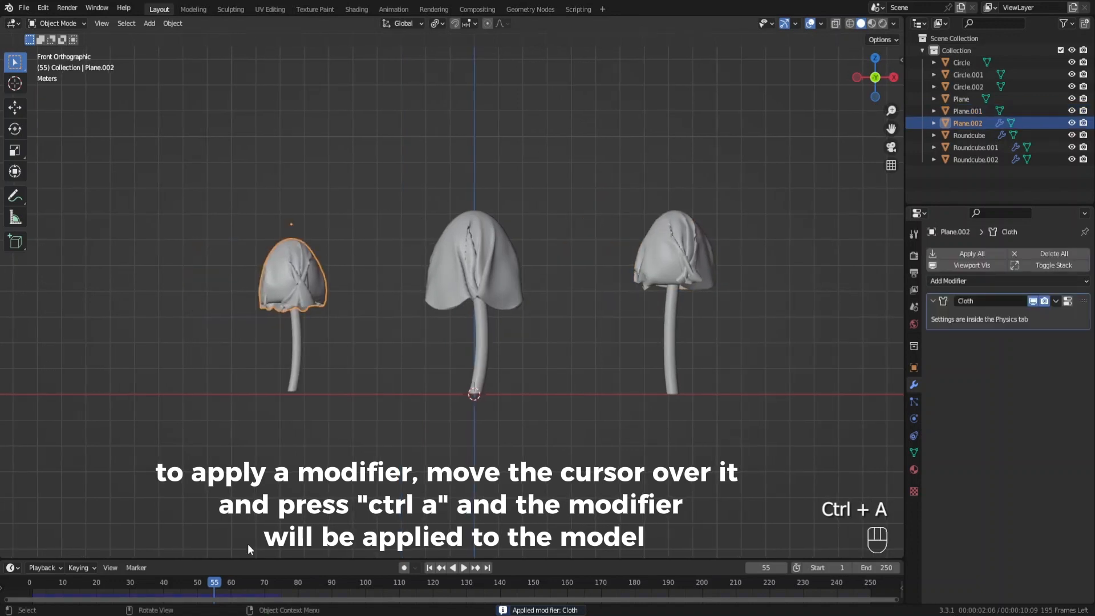
key(space)
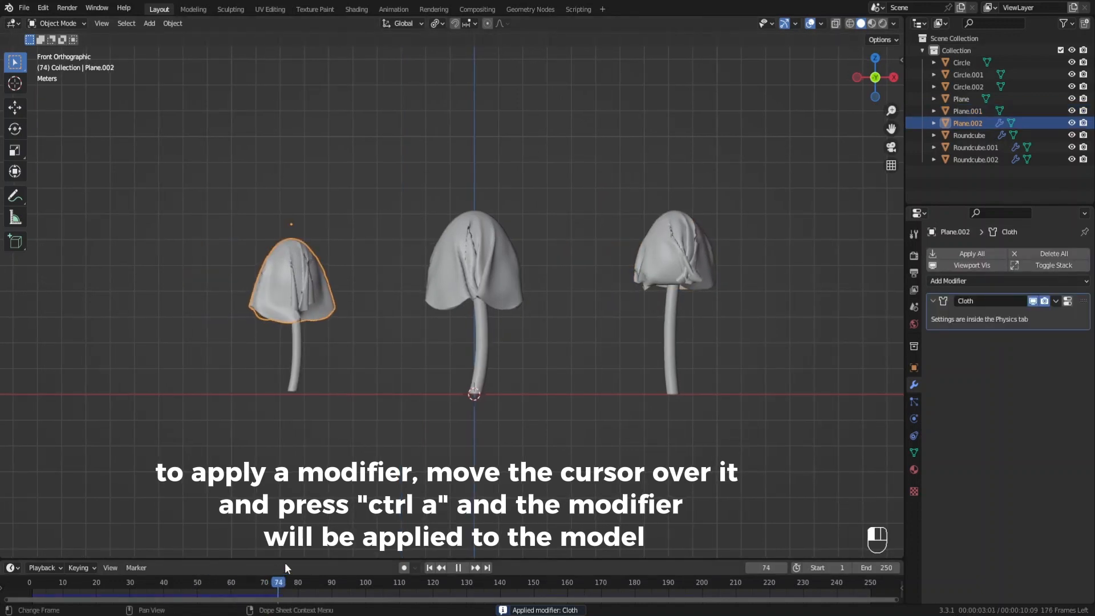
drag(188, 573, 151, 562)
key(ctrl+a)
Step: Add a Subdivision modifier to the left mushroom's draped cloth
scroll(554, 293, up, 3)
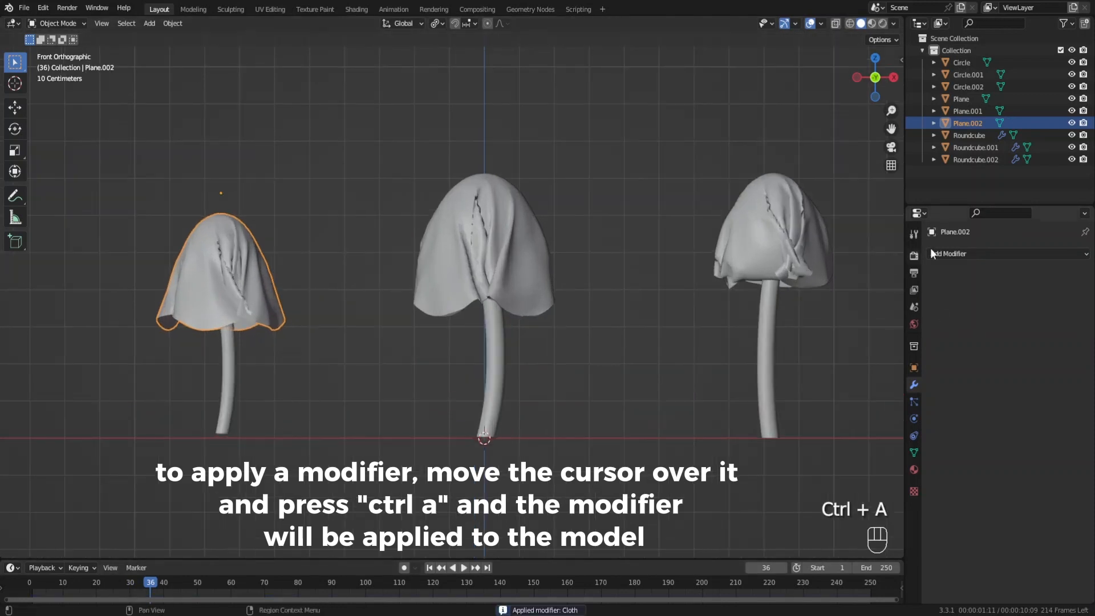
click(931, 252)
click(878, 474)
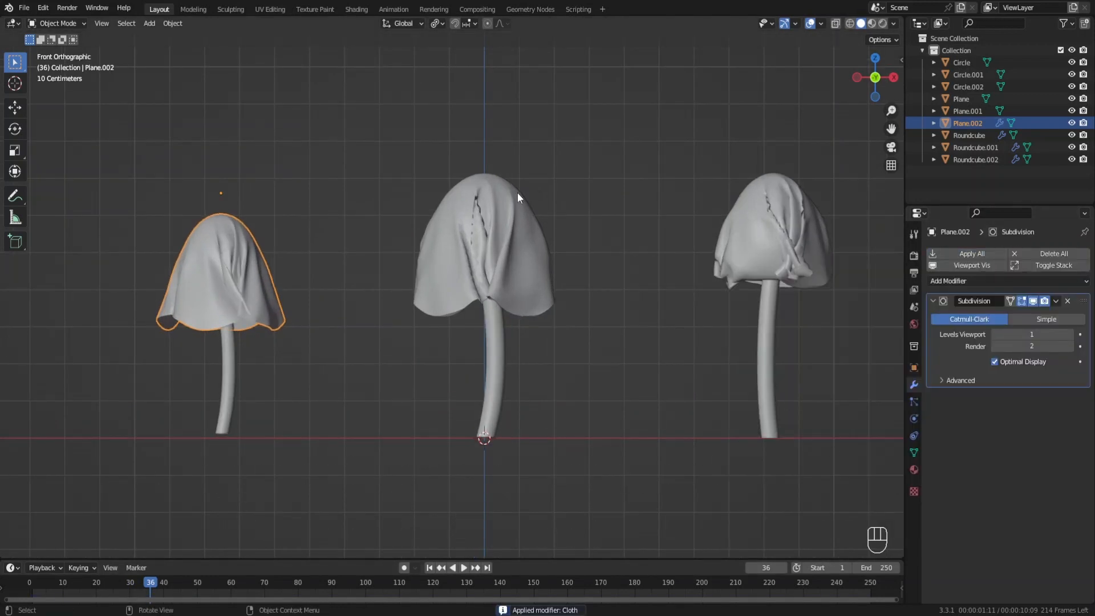
Step: Copy the left cloth's modifiers to the middle and right draped cloths, then clear the selection
click(500, 212)
shift+click(809, 246)
shift+click(252, 307)
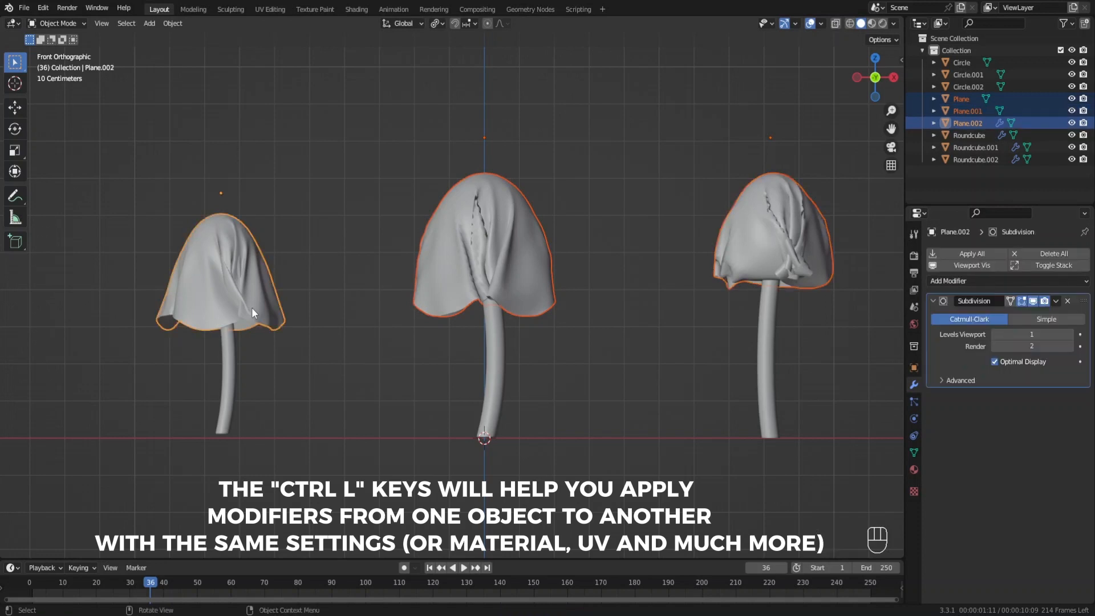
key(ctrl+l)
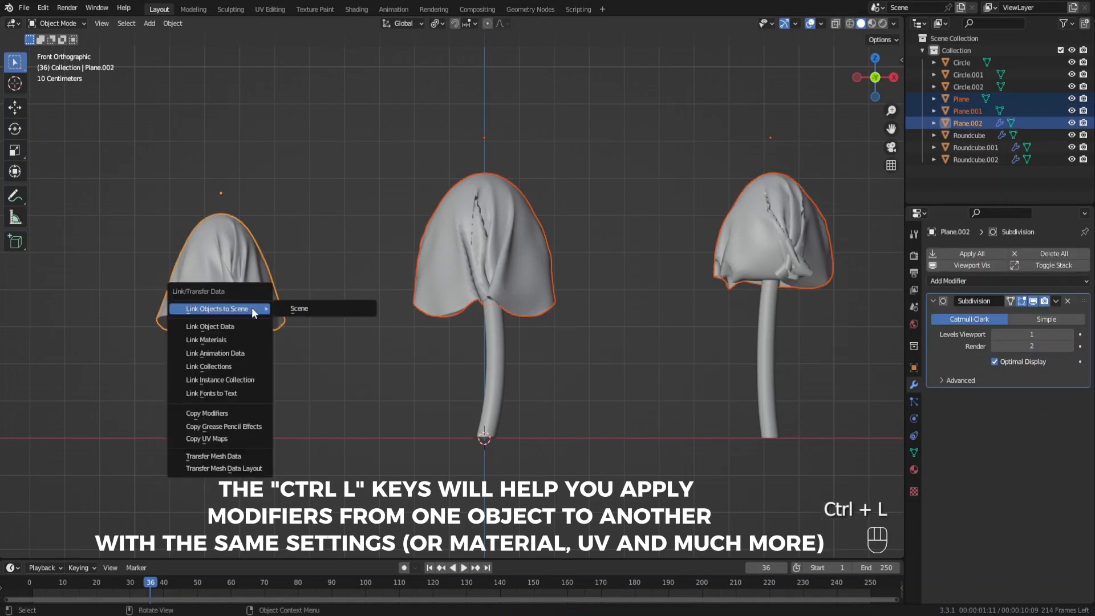
click(235, 411)
click(580, 327)
Step: Select the right mushroom's draped cloth and switch it to Sculpt Mode
scroll(581, 325, down, 2)
shift+middle_drag(580, 324, 433, 322)
scroll(433, 322, up, 2)
click(611, 266)
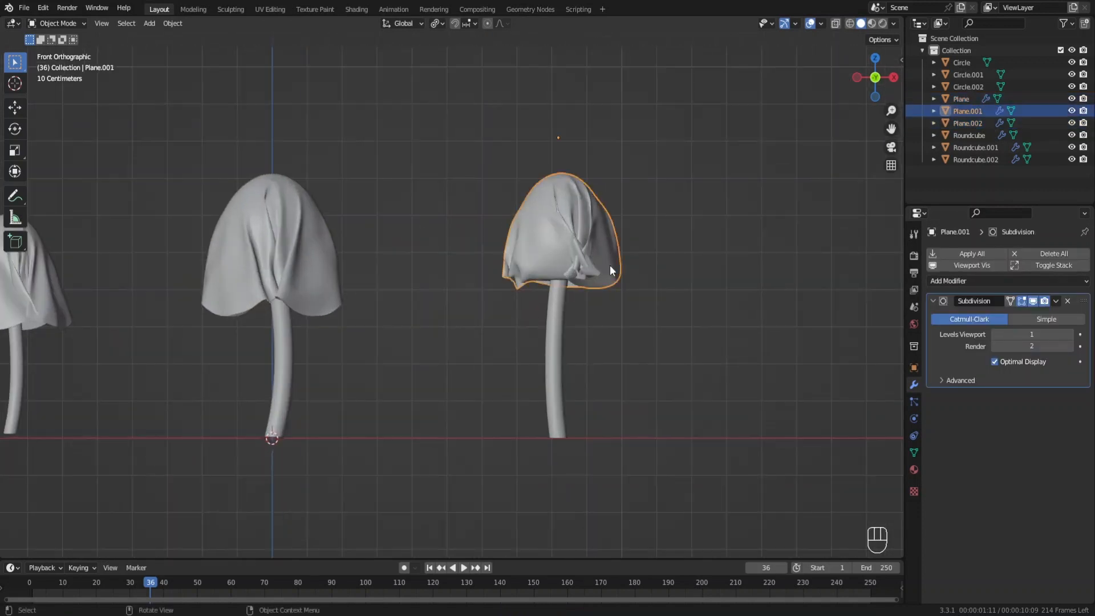
key(ctrl+Tab)
click(615, 282)
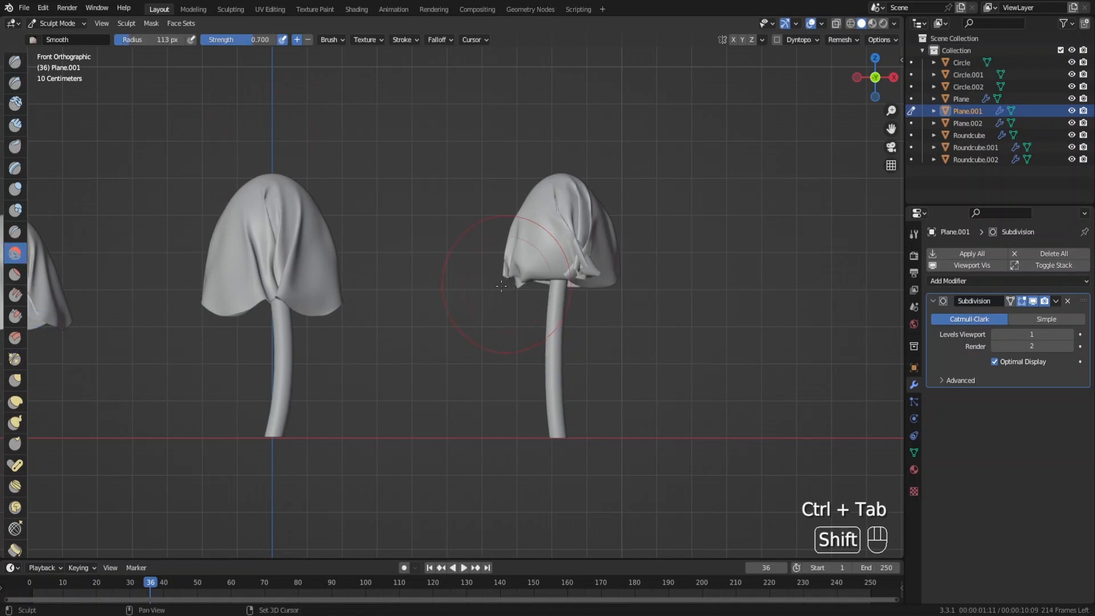
Step: Smooth the lower folds of the right mushroom's draped cloth with the Smooth brush from the front and from another side
scroll(599, 248, up, 4)
shift+drag(525, 257, 549, 367)
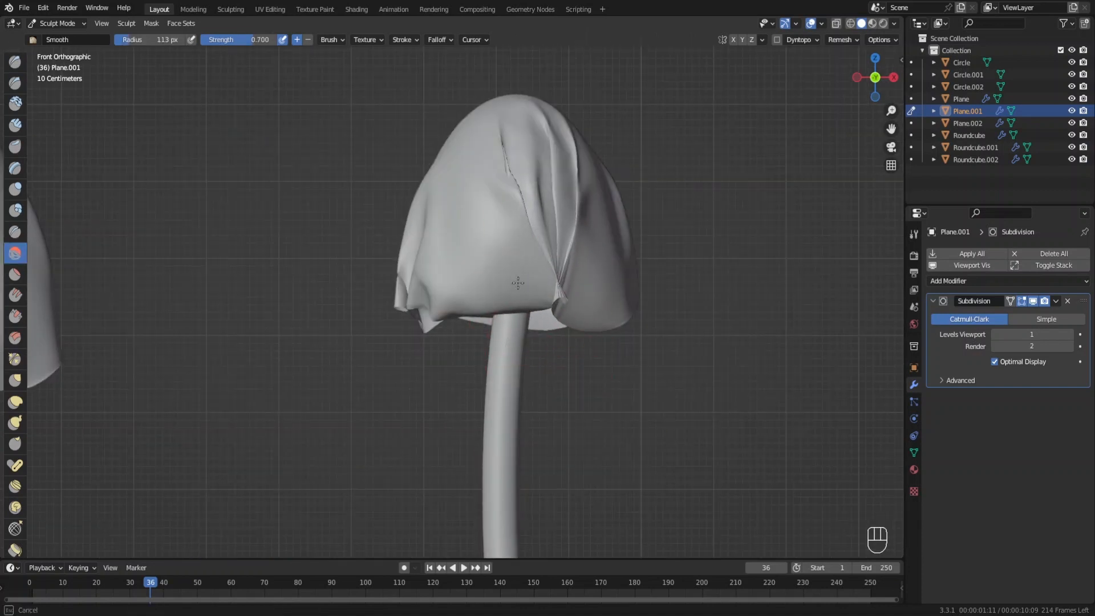
mouse_move(518, 283)
mouse_down()
mouse_move(562, 298)
mouse_move(541, 247)
mouse_up()
scroll(548, 251, down, 3)
mouse_move(604, 254)
middle_down()
mouse_move(531, 274)
mouse_move(410, 270)
middle_up()
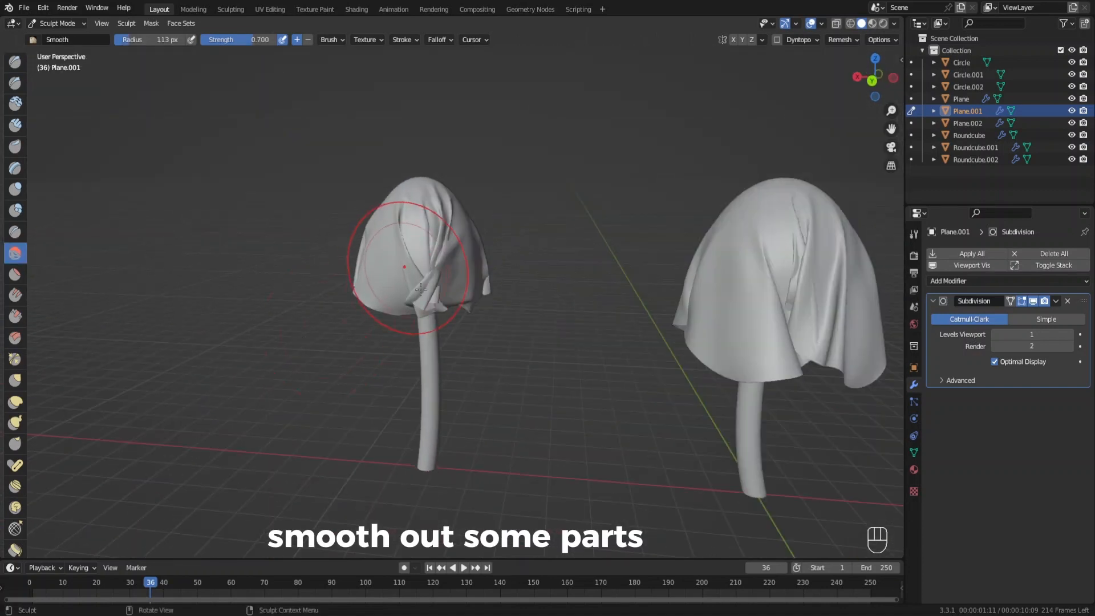
drag(421, 290, 442, 300)
Step: Switch to the left mushroom's draped cloth in Sculpt Mode and smooth its folds
middle_drag(502, 300, 767, 302)
mouse_move(228, 322)
shift+middle_down()
mouse_move(365, 271)
mouse_move(349, 320)
shift+middle_up()
scroll(285, 302, down, 2)
key(ctrl+Tab)
click(299, 229)
key(ctrl+Tab)
drag(274, 268, 264, 282)
Step: Switch to the middle mushroom's draped cloth in Sculpt Mode and choose the Cloth brush in front view
middle_drag(265, 333, 517, 320)
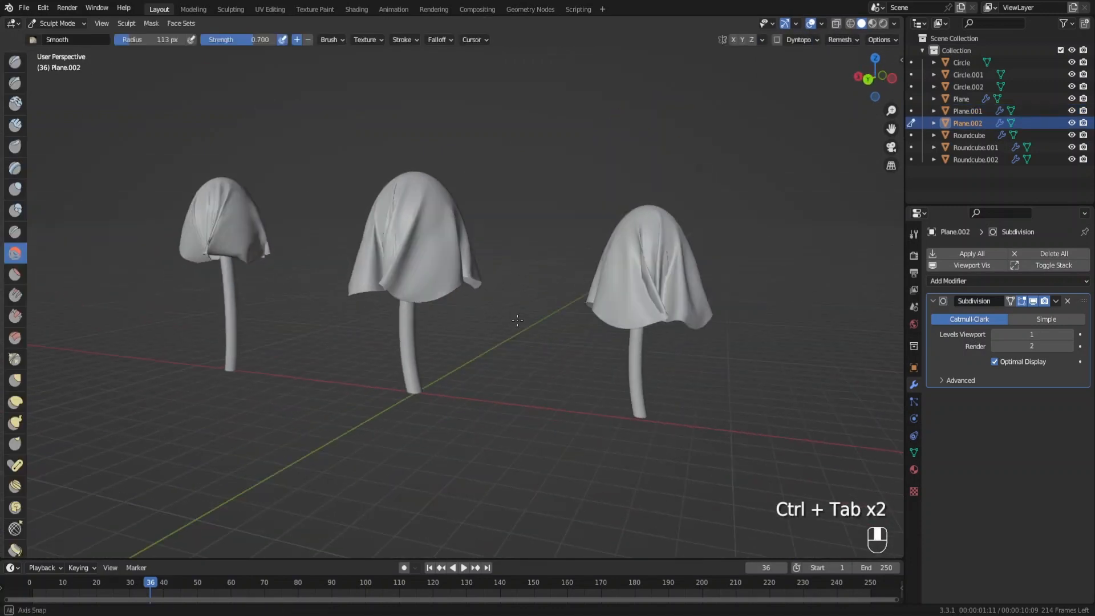
middle_drag(647, 293, 399, 286)
key(ctrl+Tab)
click(367, 288)
key(ctrl+Tab)
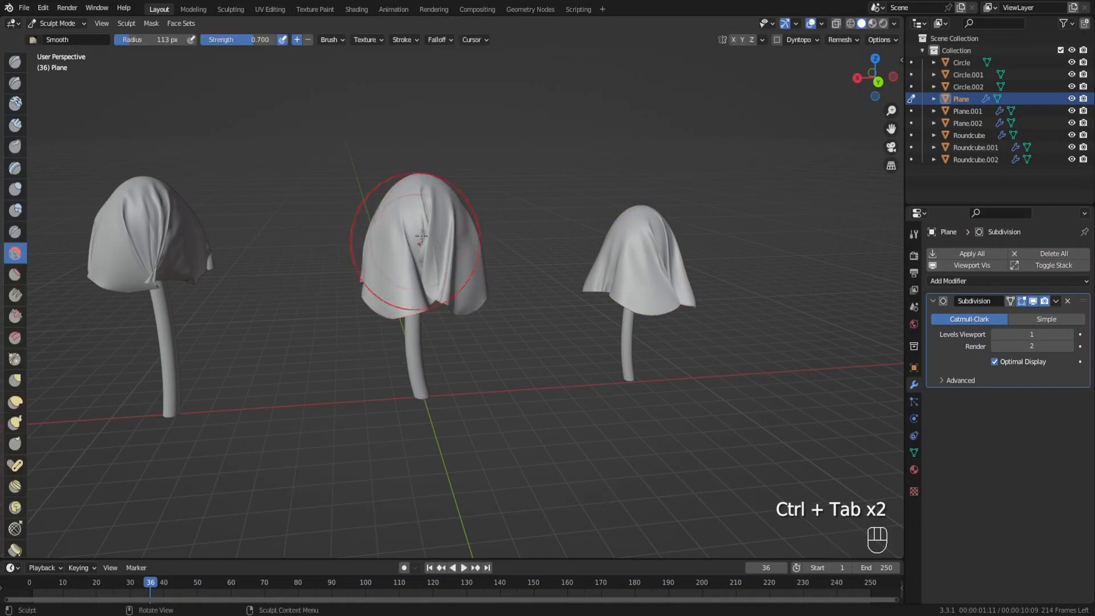
middle_drag(421, 236, 564, 305)
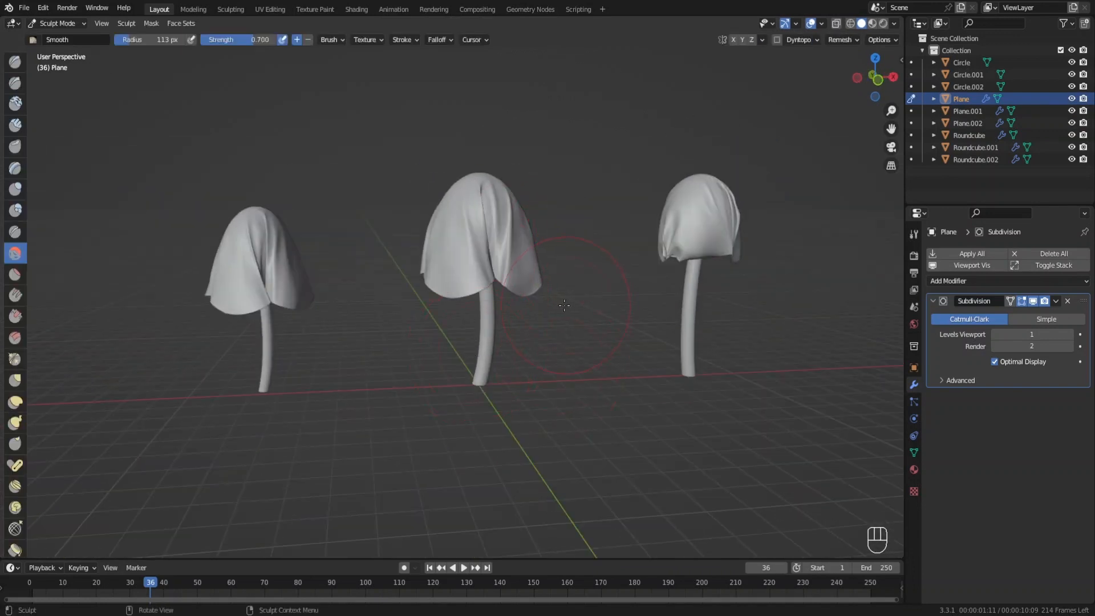
key(KP_1)
scroll(15, 402, down, 2)
click(14, 522)
Step: Try reshaping the lower edges of the middle mushroom's cloth with the Cloth brush
mouse_move(501, 279)
mouse_down()
mouse_move(512, 282)
mouse_move(393, 267)
mouse_up()
key(ctrl+z)
scroll(465, 254, up, 4)
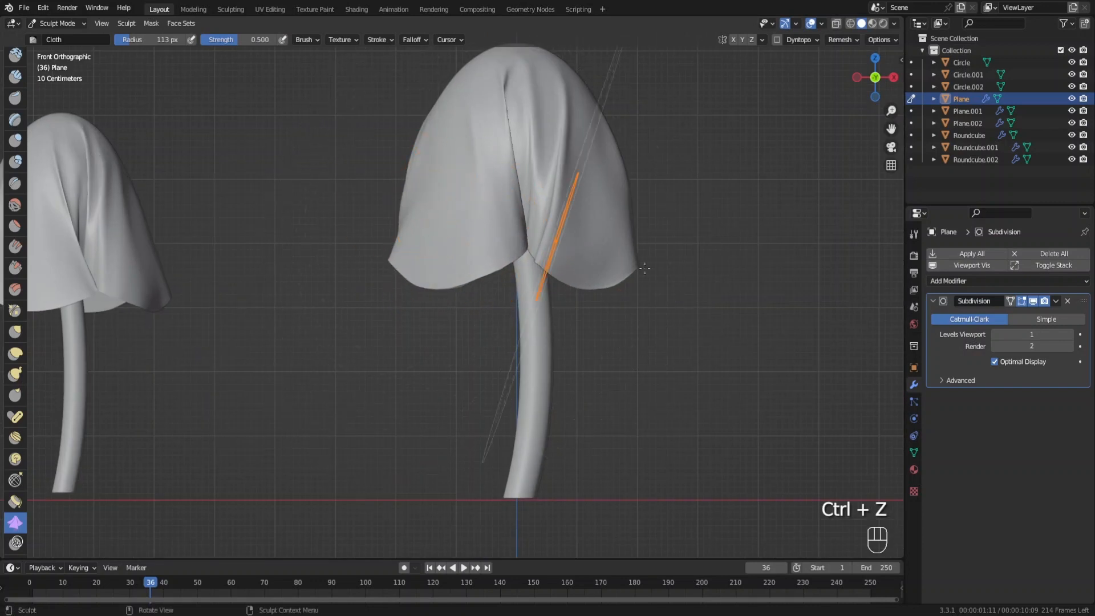
mouse_move(645, 268)
mouse_down()
mouse_move(464, 196)
mouse_move(460, 232)
mouse_up()
scroll(460, 233, down, 3)
key(ctrl+Tab)
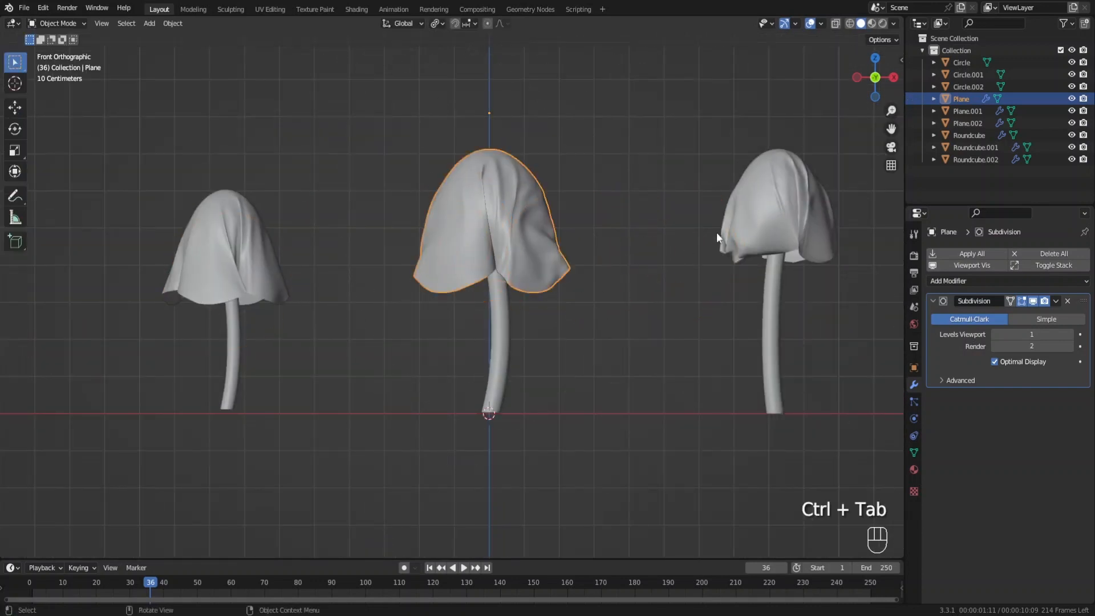
key(ctrl+z)
key(ctrl+z)
key(ctrl+z)
key(ctrl+z)
Step: Reshape the left side of the middle mushroom's cloth with the Cloth brush, then return to Object Mode with nothing selected
scroll(392, 234, up, 3)
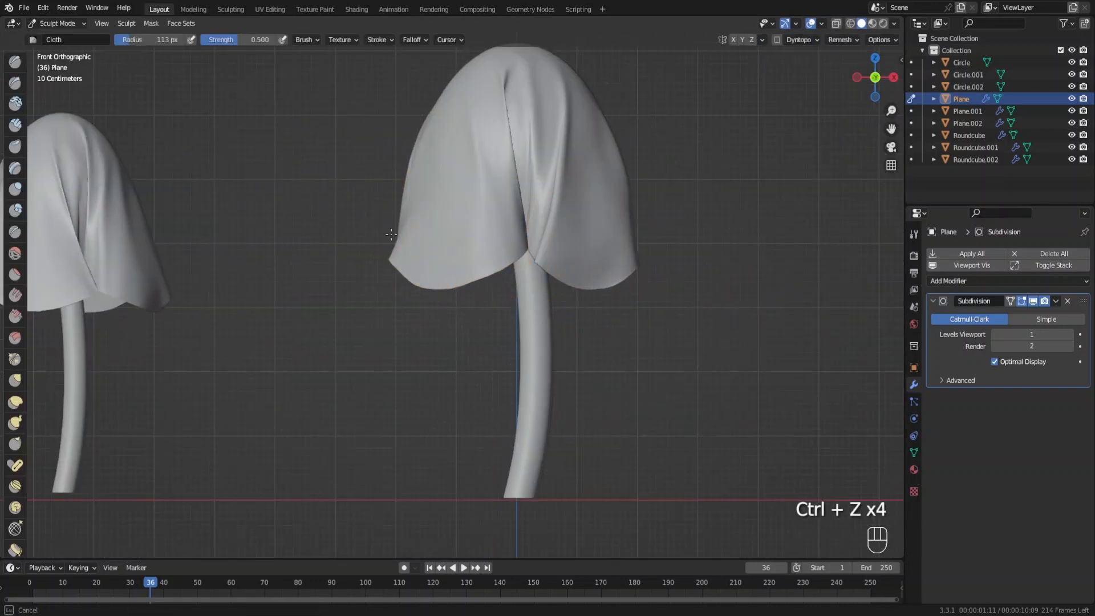
drag(463, 227, 462, 255)
scroll(379, 276, down, 3)
key(ctrl+Tab)
scroll(460, 342, down, 3)
click(459, 373)
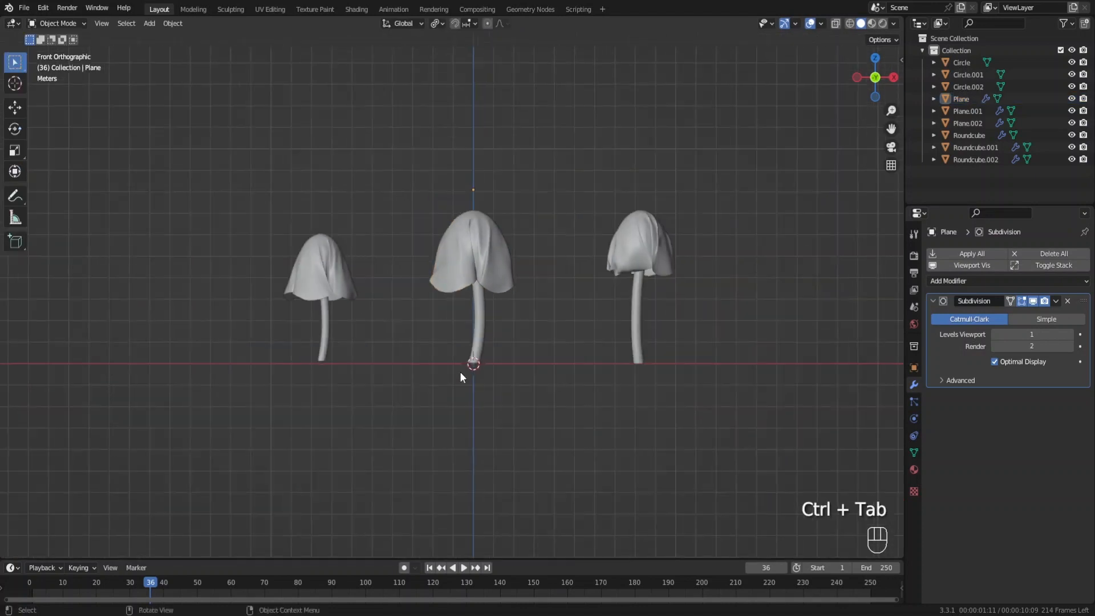
Step: Return the timeline to frame 1 and switch the viewport to Material Preview shading
shift+middle_drag(551, 352, 507, 373)
key(F6)
key(shift+Left)
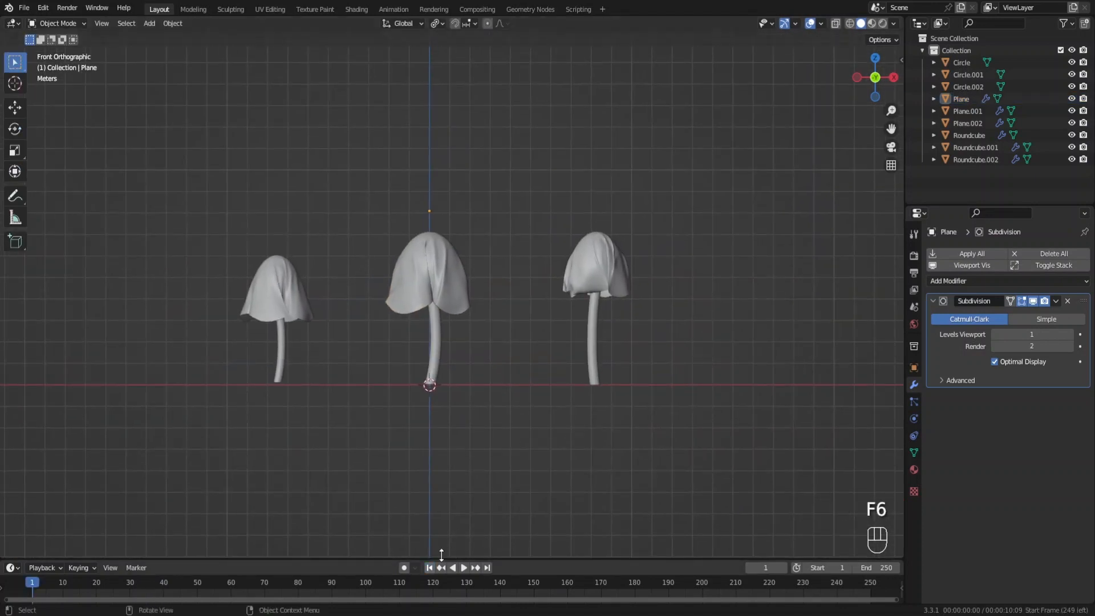
click(872, 24)
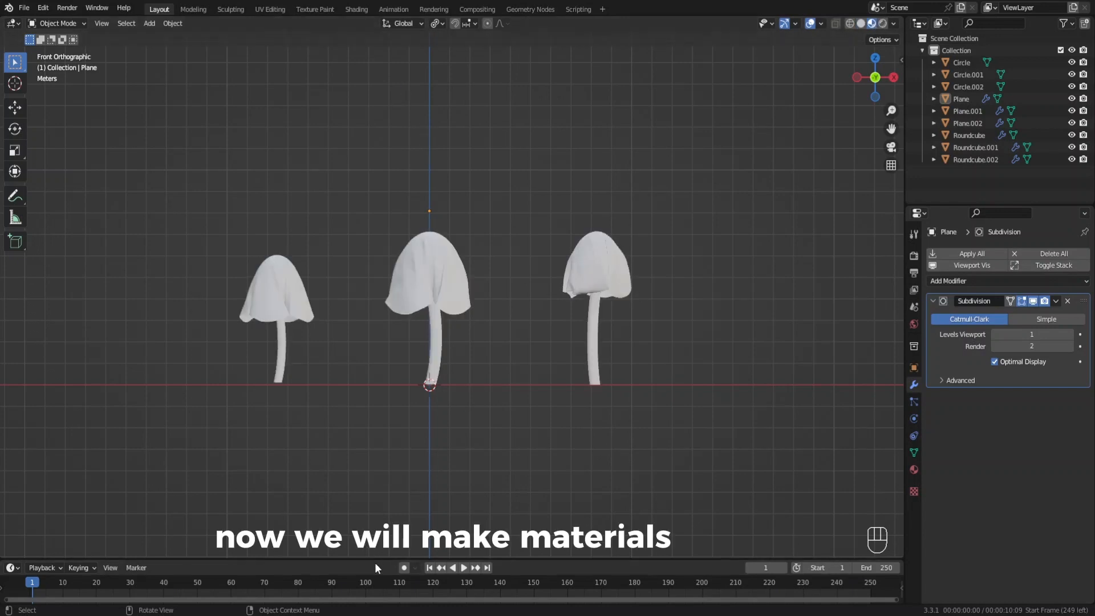
Step: Enlarge the timeline area, turn it into a Shader Editor, and show the material properties
drag(376, 561, 382, 402)
click(13, 411)
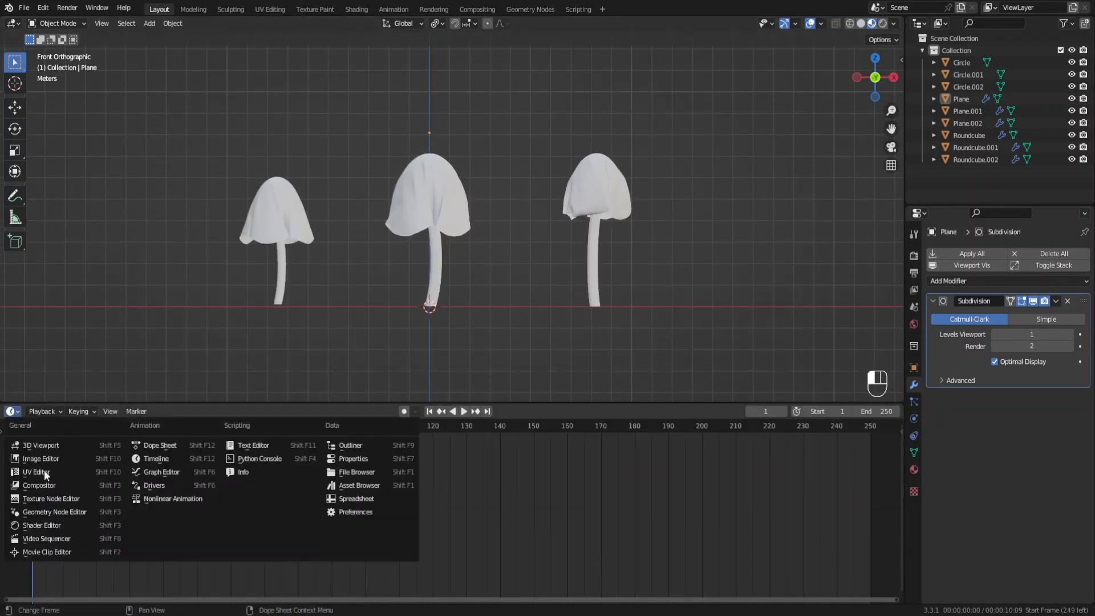
click(47, 526)
click(915, 468)
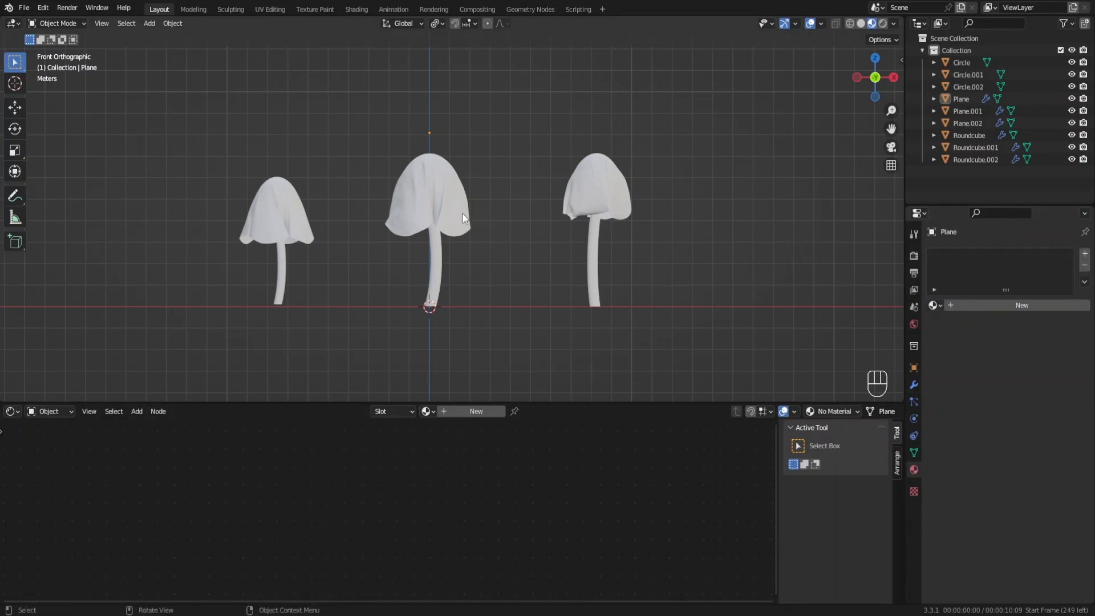
Step: Select the middle mushroom's draped cloth and create a new material for it
click(459, 216)
key(KP_Decimal)
click(495, 411)
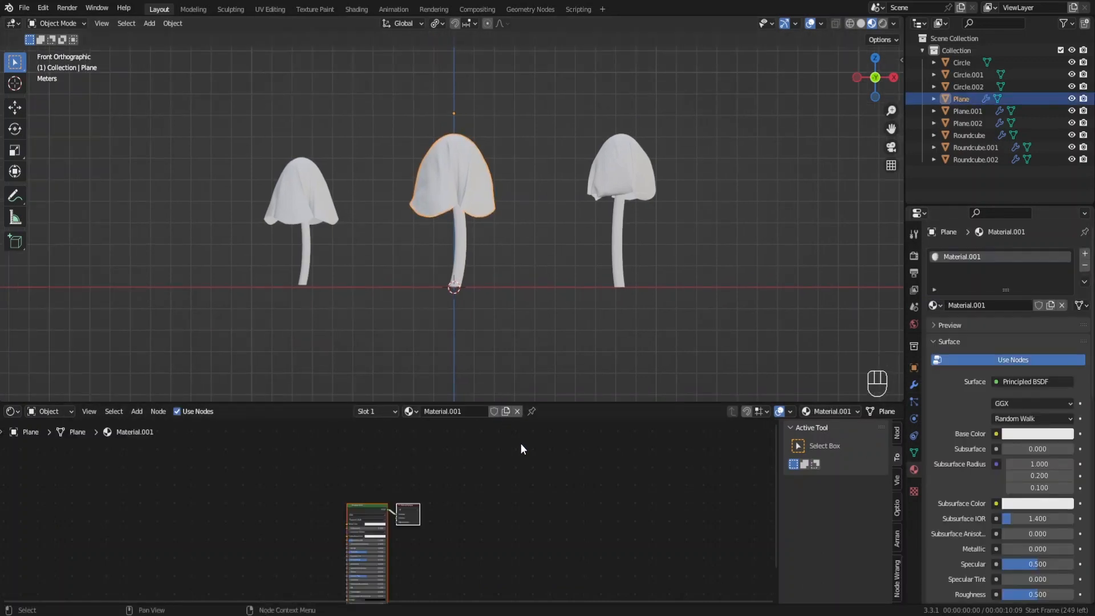
Step: Add a Noise Texture node and connect its Color output to the Principled BSDF's Base Color
middle_drag(409, 511, 502, 484)
scroll(500, 485, up, 8)
click(432, 496)
middle_drag(431, 500, 411, 515)
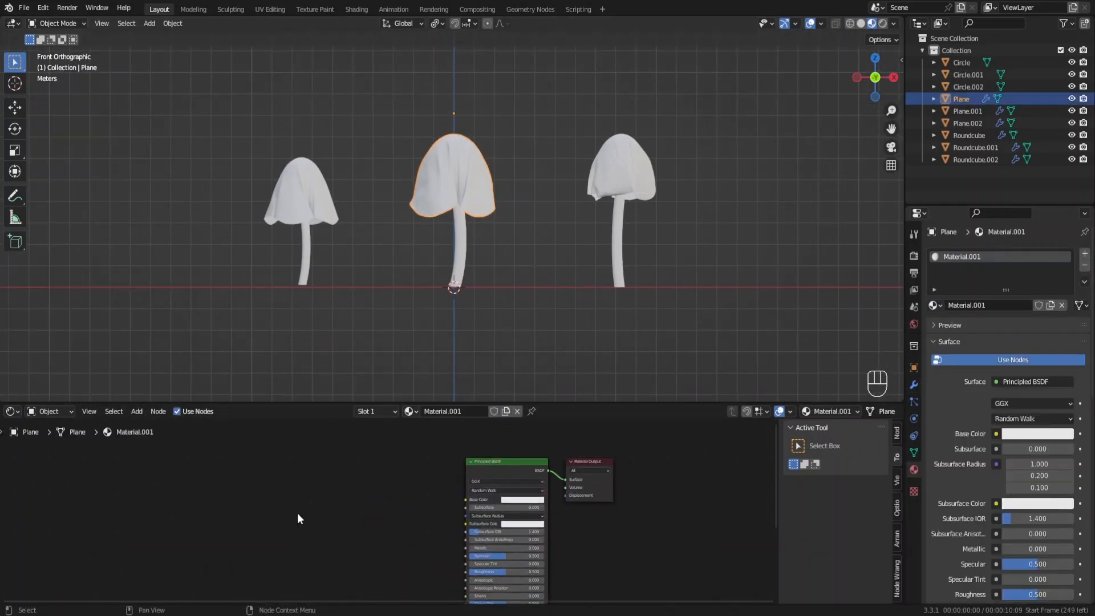
key(shift+a)
click(252, 464)
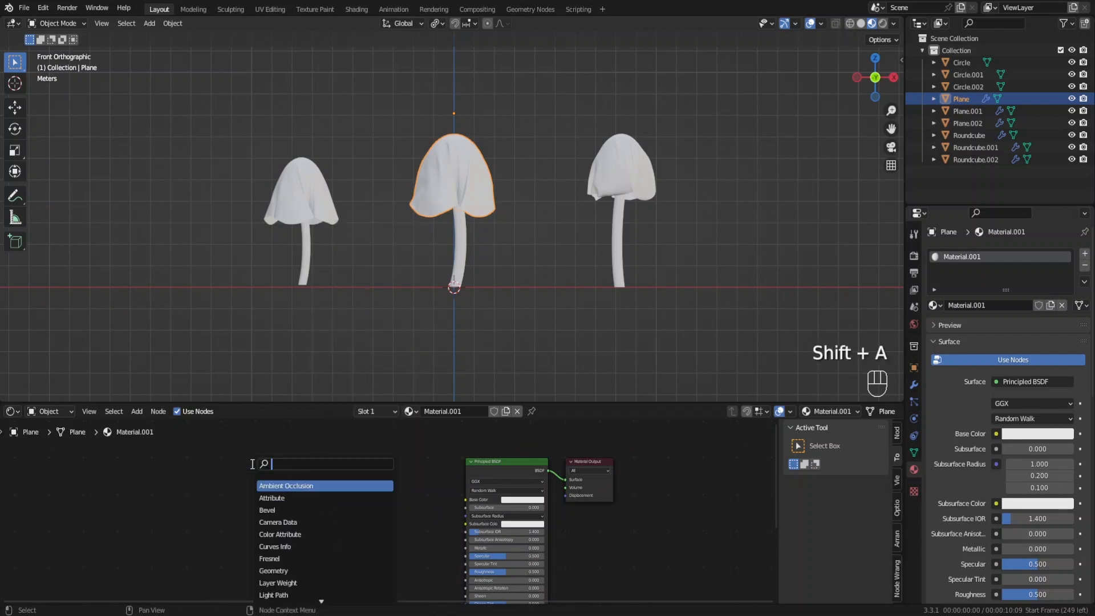
text(te)
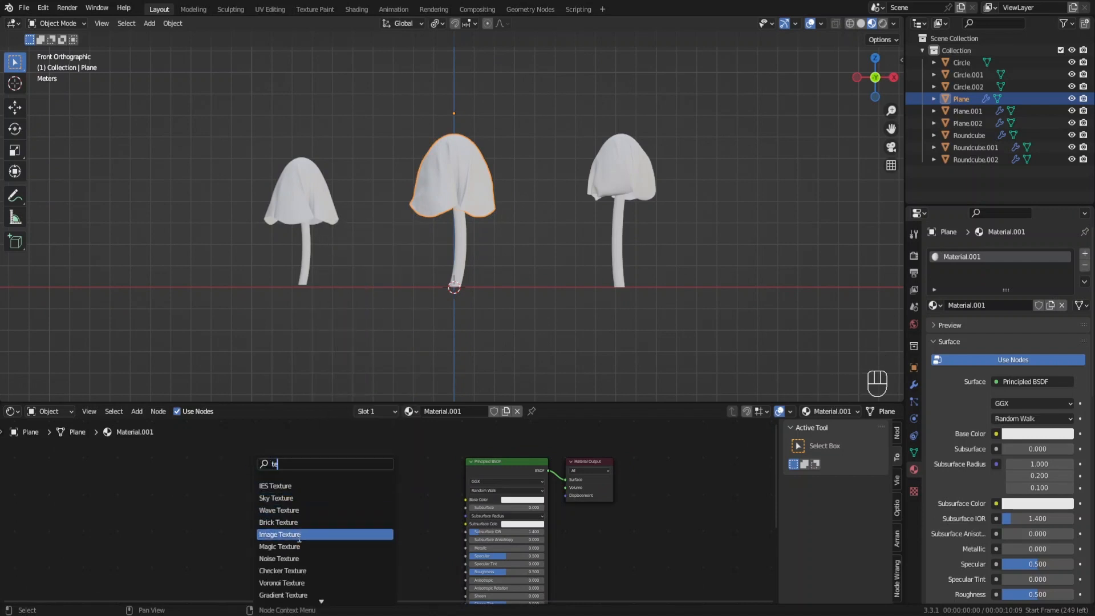
click(280, 558)
click(327, 513)
scroll(334, 499, up, 2)
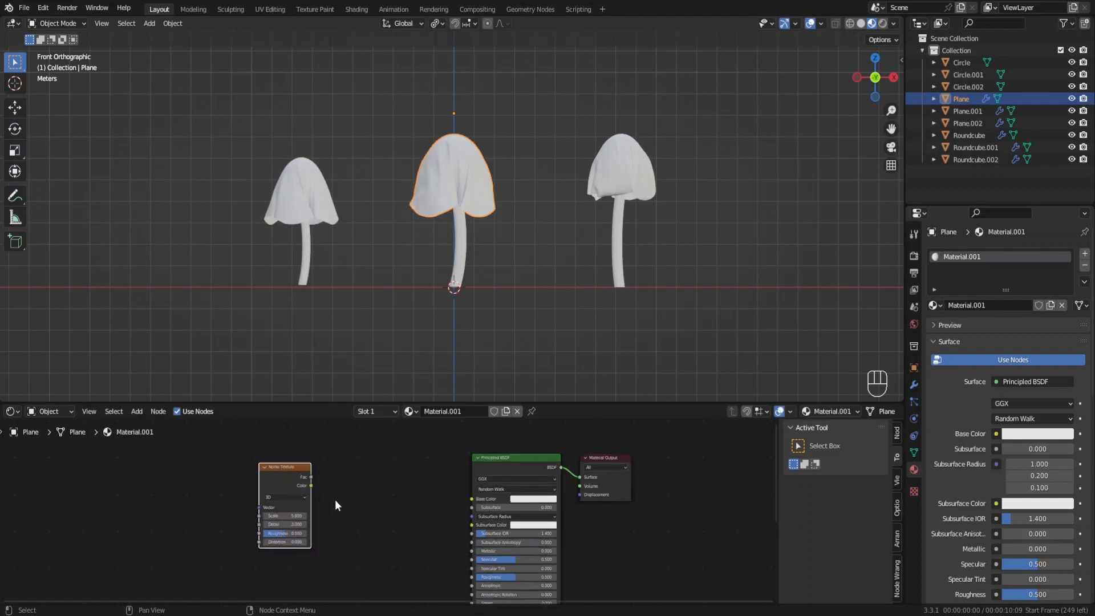
drag(305, 483, 480, 488)
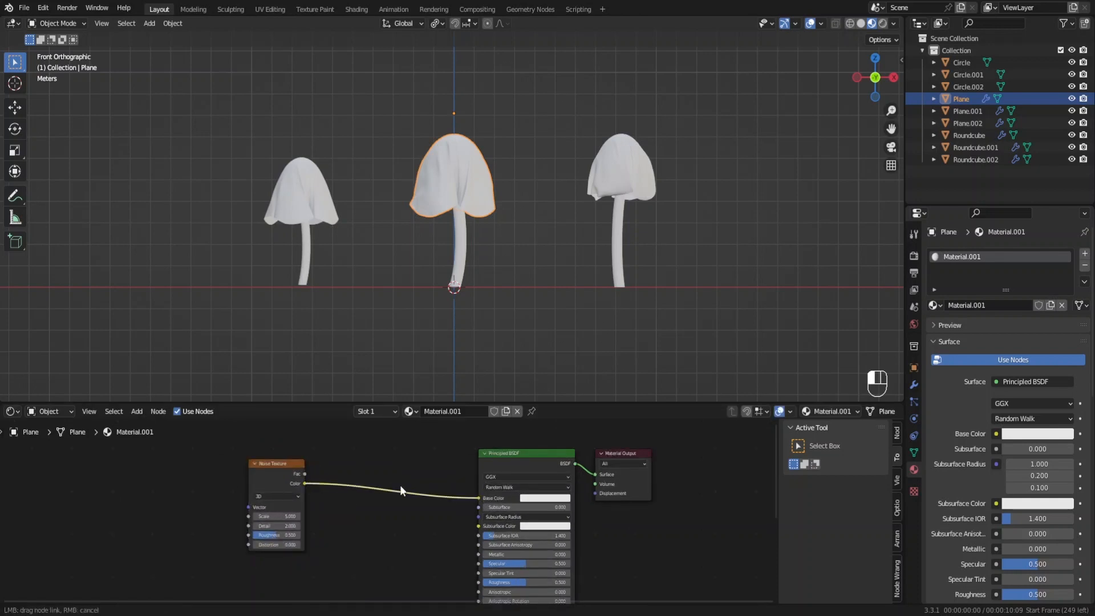
drag(401, 491, 399, 490)
Step: Insert a ColorRamp node between the Noise Texture and the Principled BSDF
key(shift+a)
mouse_move(340, 551)
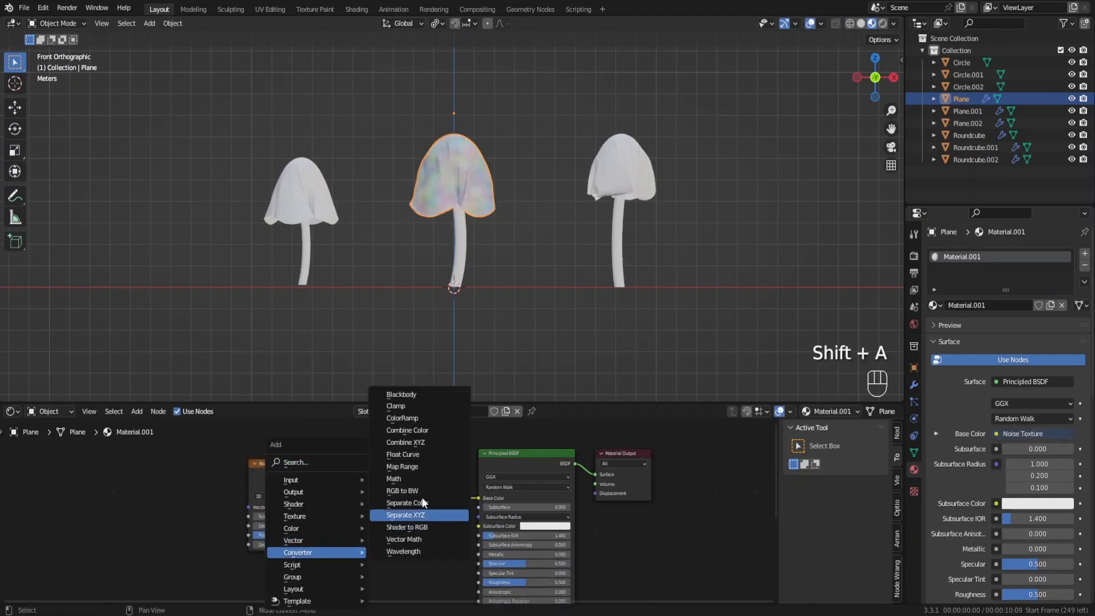
click(402, 418)
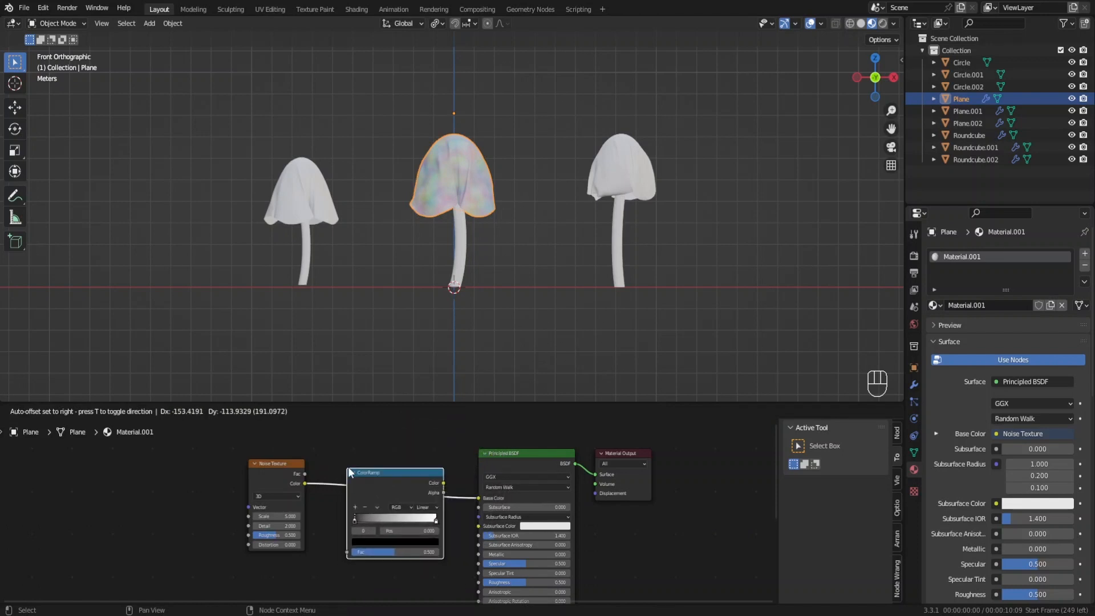
key(F6)
click(452, 508)
scroll(389, 485, up, 2)
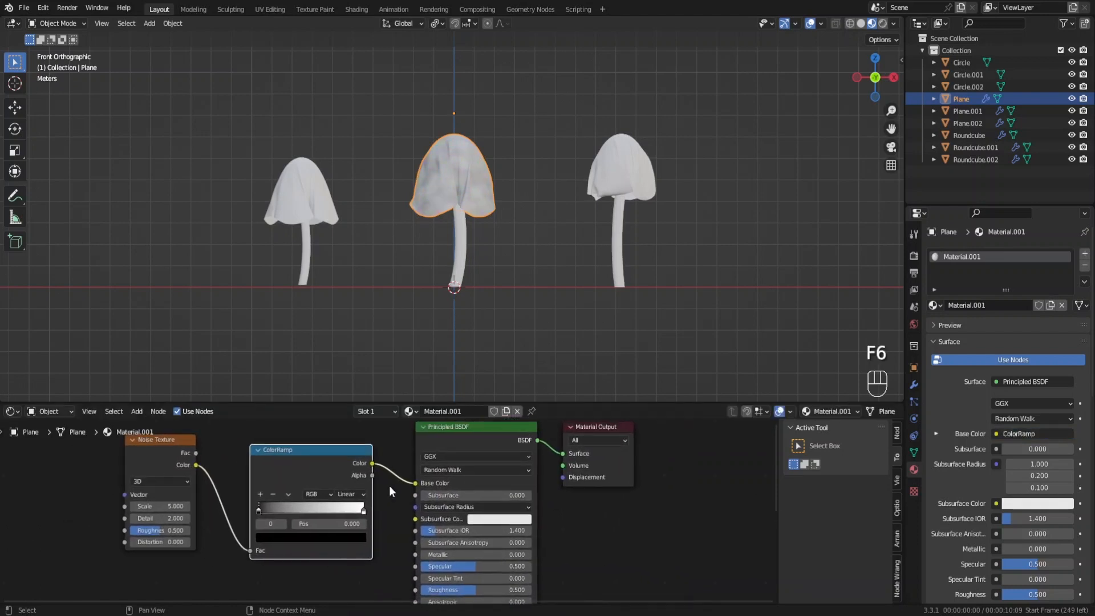
Step: Replace the Principled BSDF with a Glass BSDF node linked between the ColorRamp and the Material Output's Surface
click(435, 463)
key(x)
drag(372, 463, 563, 454)
key(shift+a)
mouse_move(466, 435)
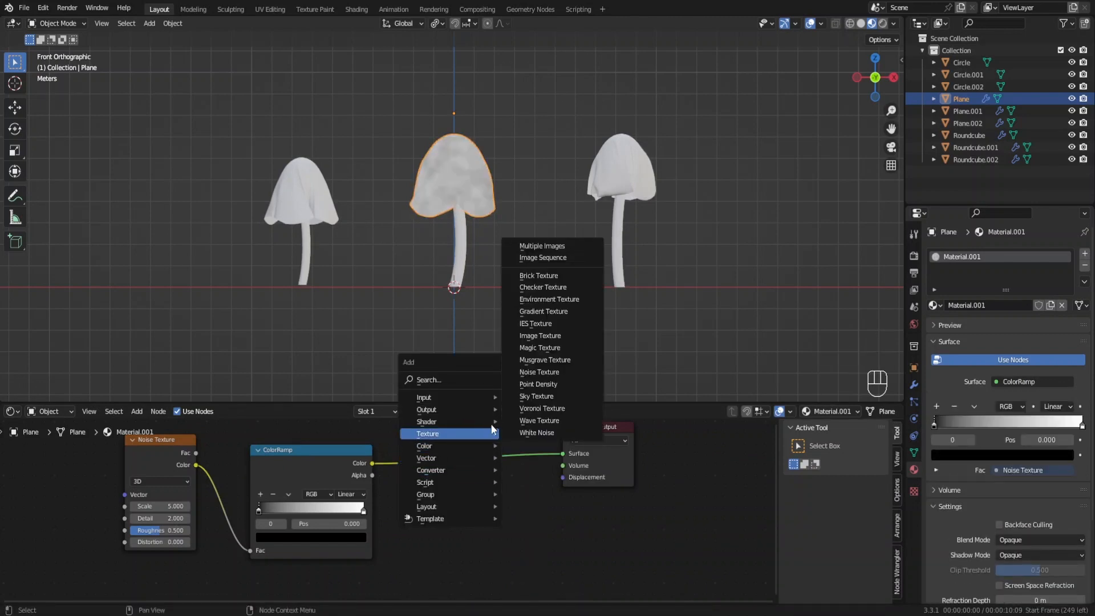
click(536, 275)
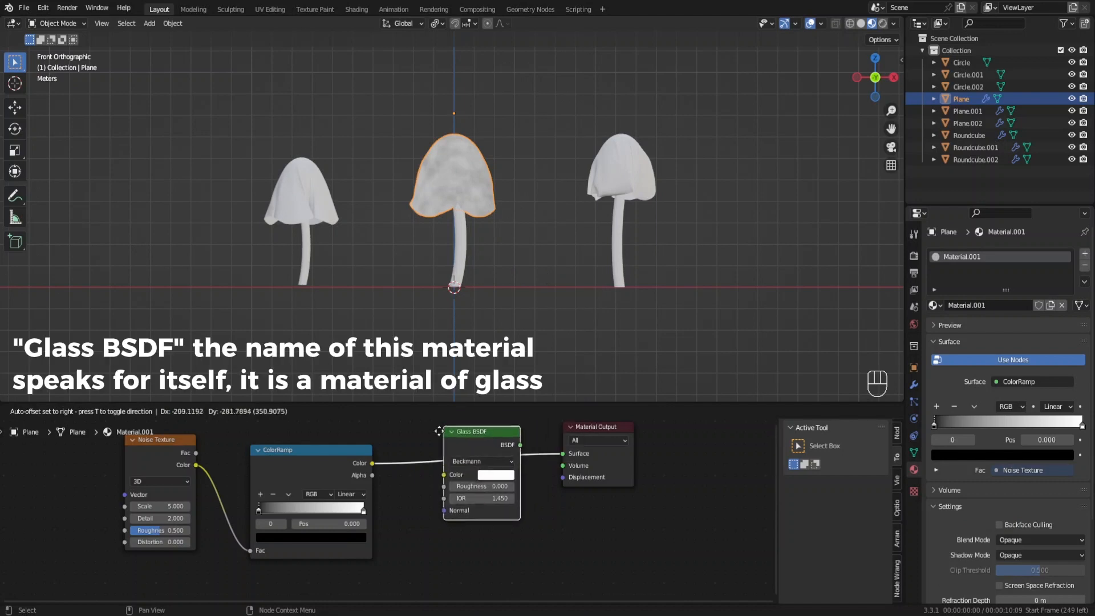
click(478, 478)
scroll(484, 491, up, 1)
Step: Set the Glass BSDF's Roughness to 0.4 and its IOR to 0.25
click(484, 489)
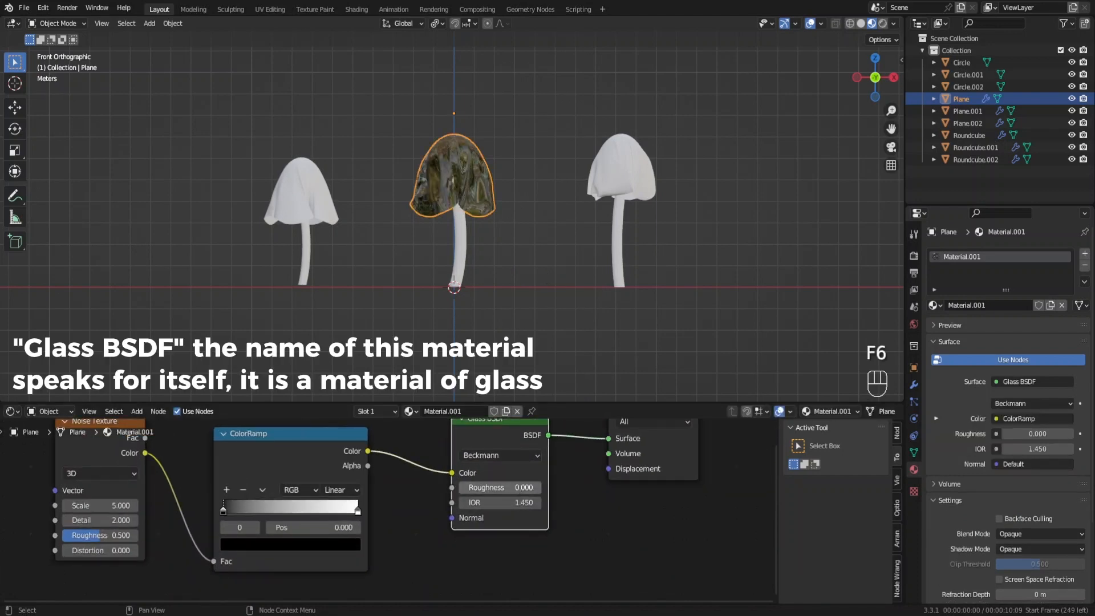
text(0.4)
key(Return)
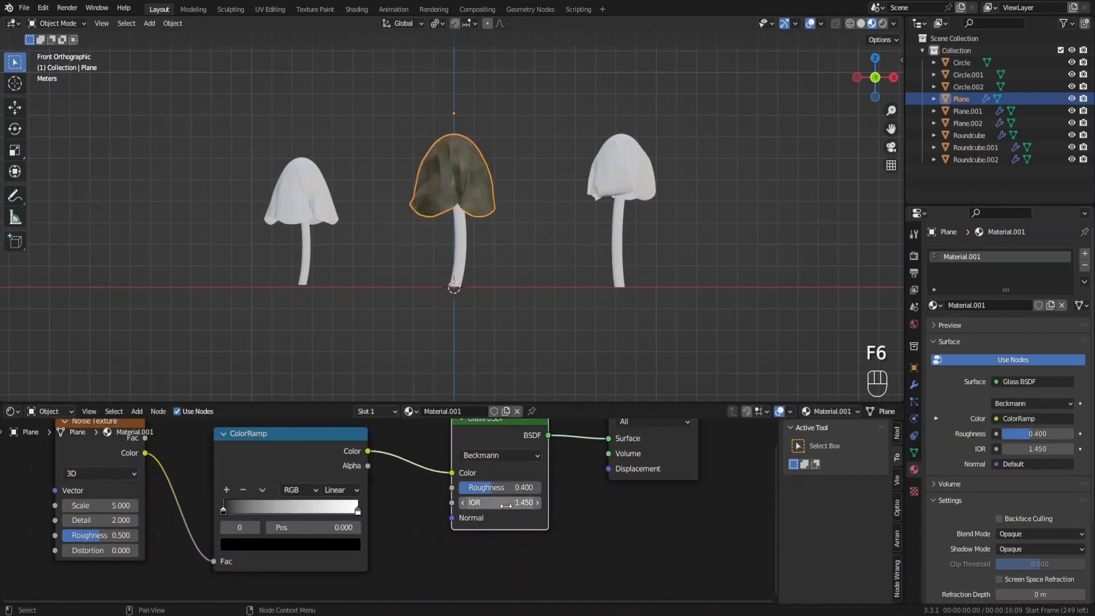
click(507, 502)
key(Return)
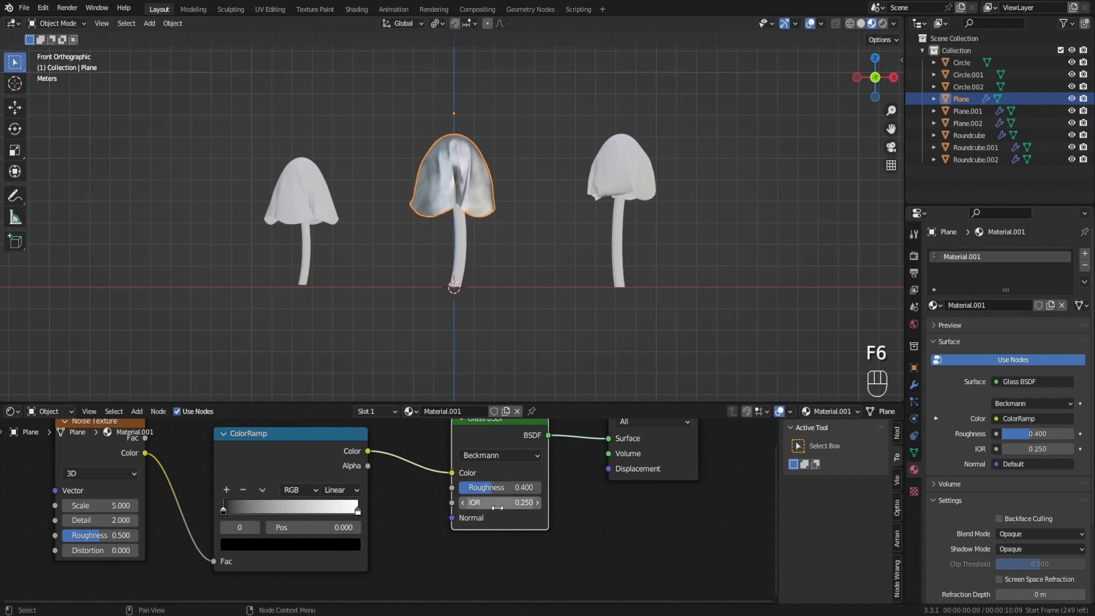
Step: Set the Noise Texture's Scale to 10
scroll(502, 280, up, 3)
shift+middle_drag(461, 302, 449, 337)
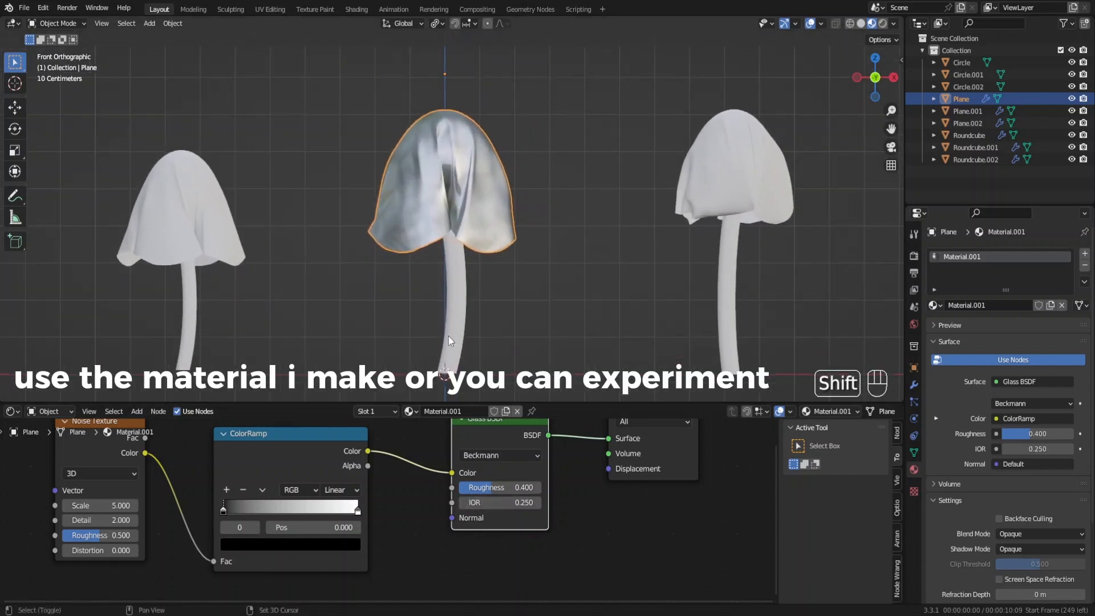
click(117, 506)
text(10)
key(Return)
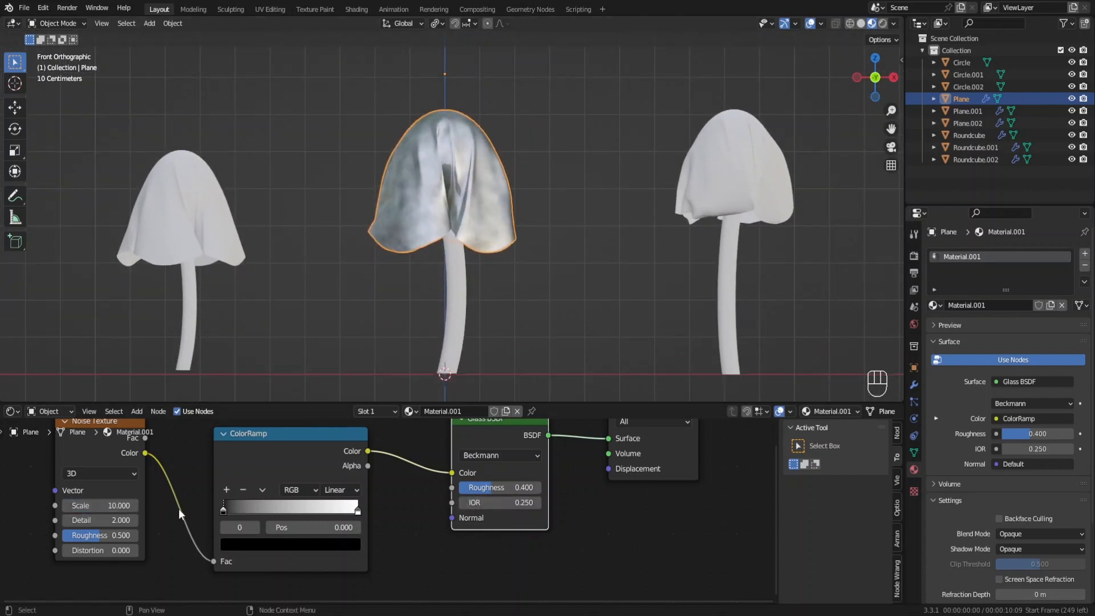
Step: Change the ColorRamp's white end stop to light blue
click(357, 509)
click(348, 544)
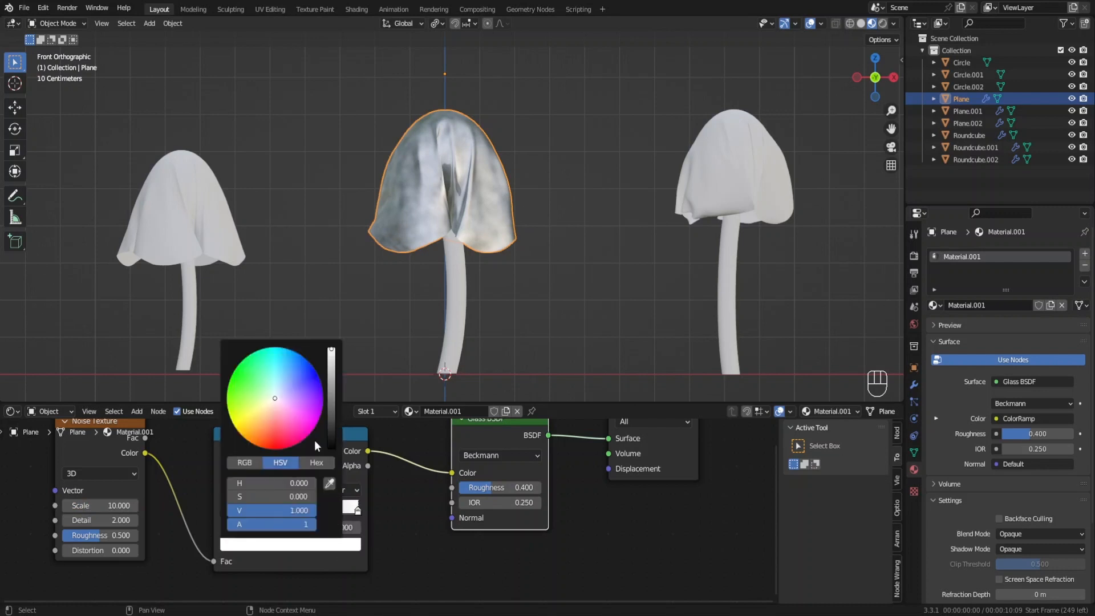
click(282, 378)
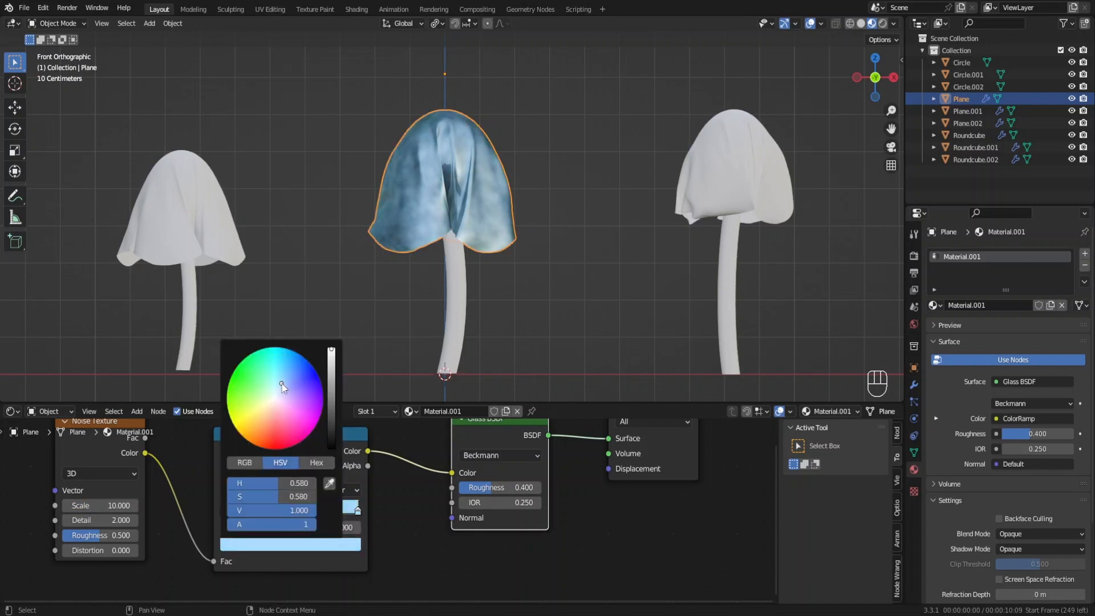
Step: Change the ColorRamp's black stop to light pink, and move the pink stop to position 0.191 and the blue stop to 0.891
click(223, 510)
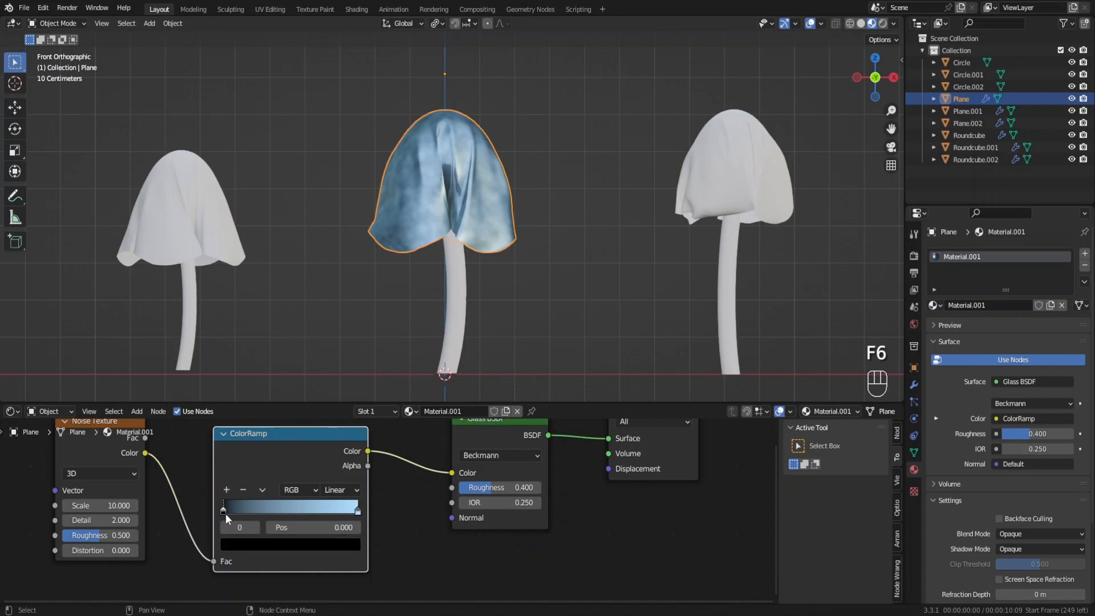
click(270, 544)
drag(331, 445, 332, 349)
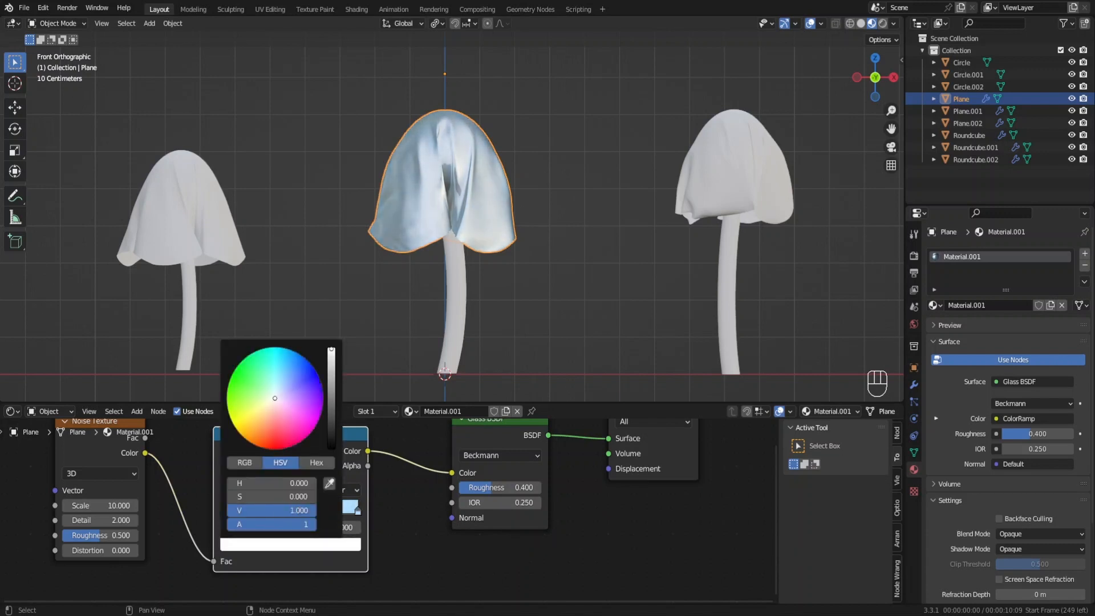
drag(282, 410, 281, 418)
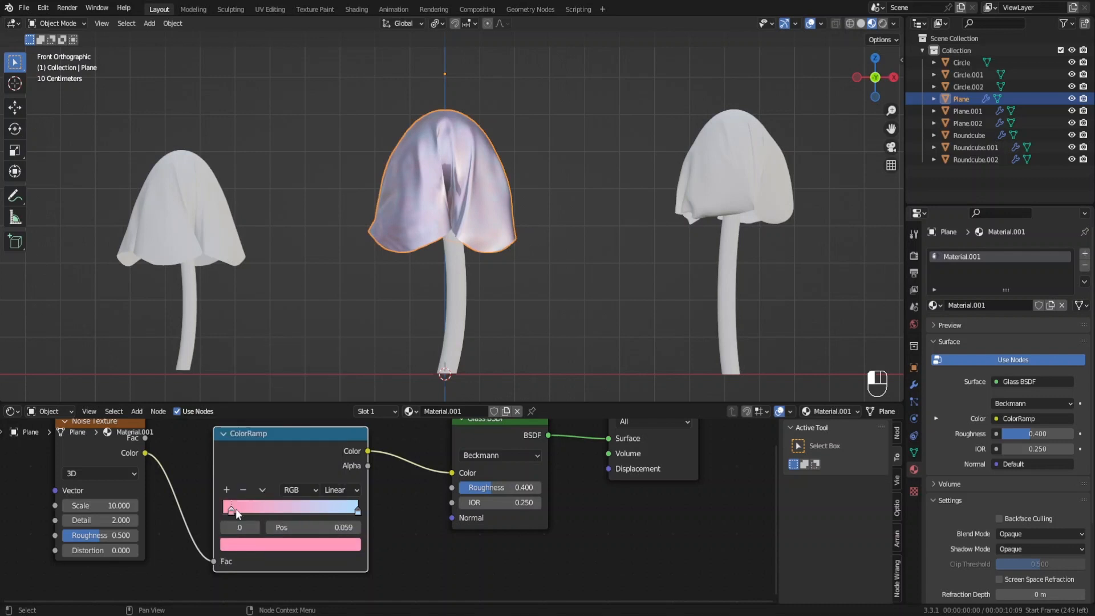
click(350, 511)
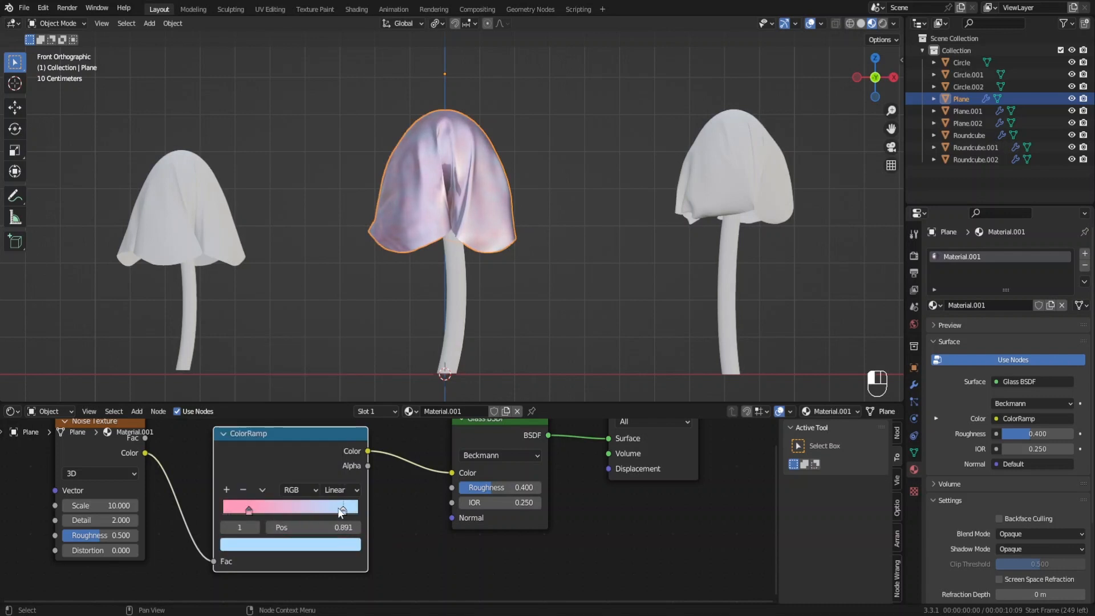
Step: Copy all the cloth material's nodes and paste them in place of the default nodes in a new material on the leftmost mushroom's cloth
scroll(416, 499, down, 3)
key(a)
key(ctrl+c)
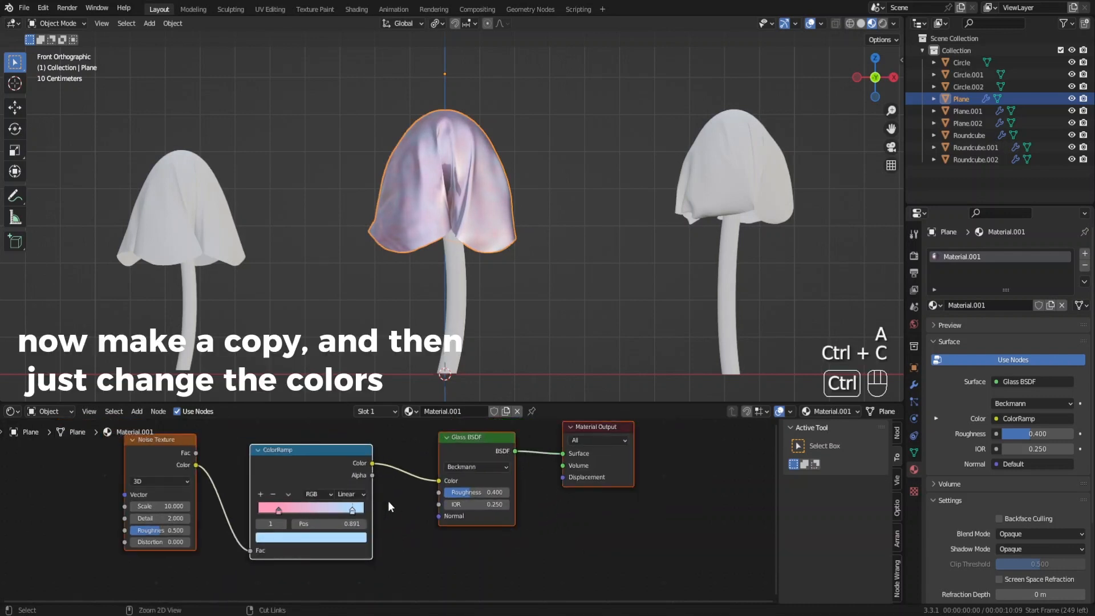
key(ctrl+c)
click(202, 227)
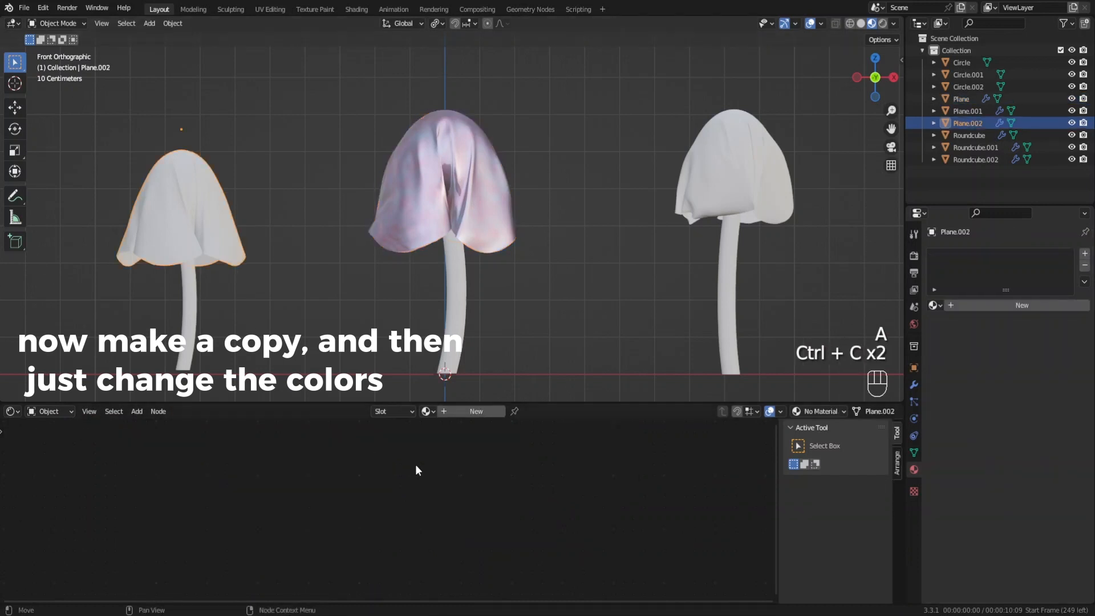
click(456, 409)
key(x)
key(ctrl+v)
shift+middle_drag(417, 494, 441, 503)
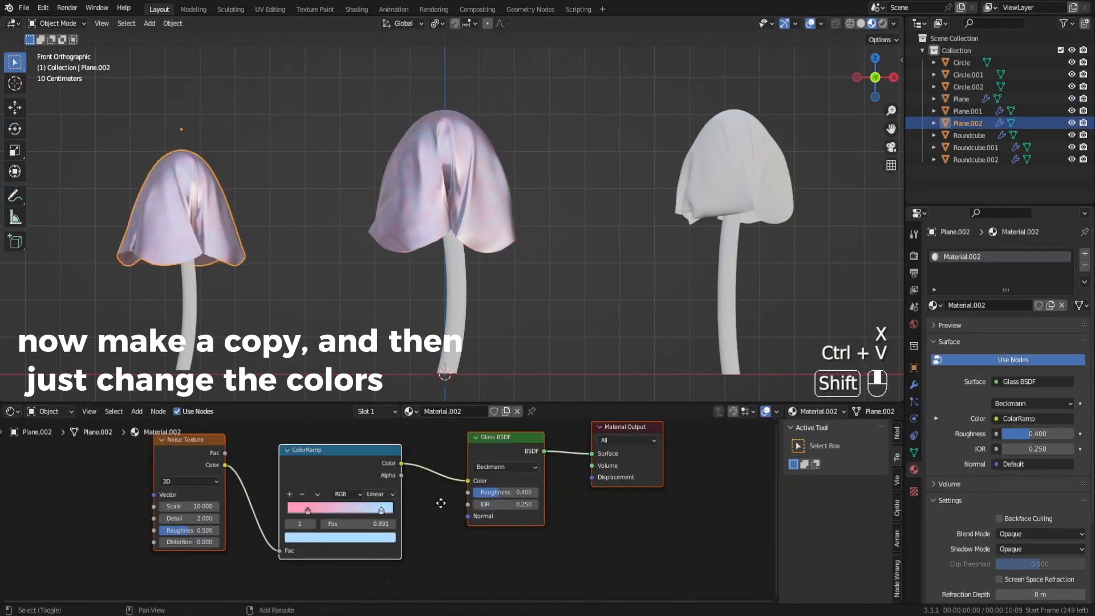
Step: Recolour the leftmost cloth's ColorRamp, changing the blue stop to mint green and the pink stop to light orange
scroll(435, 511, up, 1)
click(443, 549)
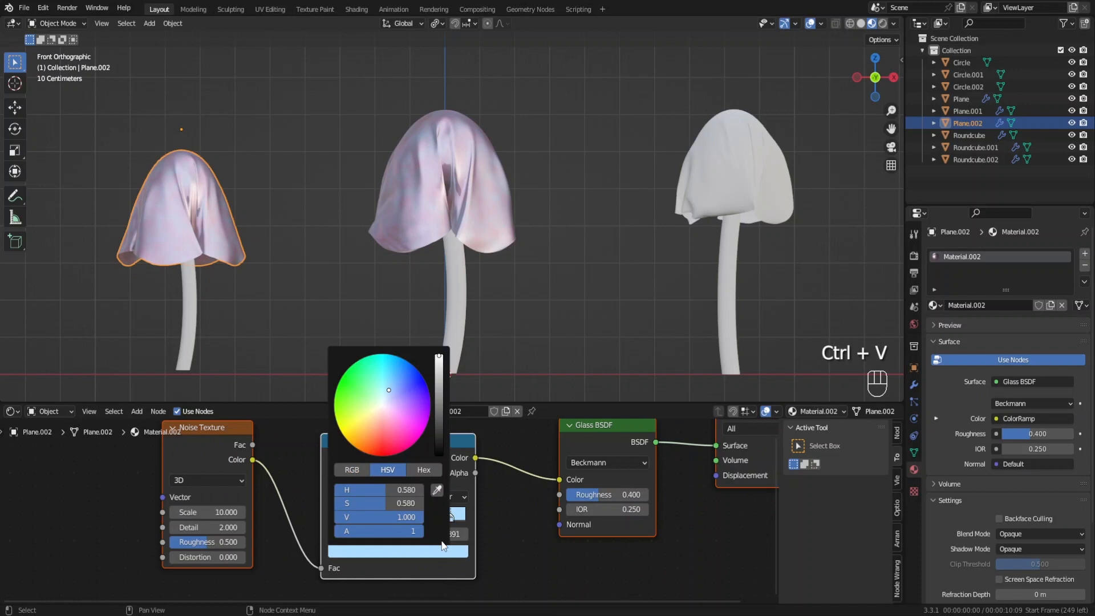
click(377, 392)
click(358, 516)
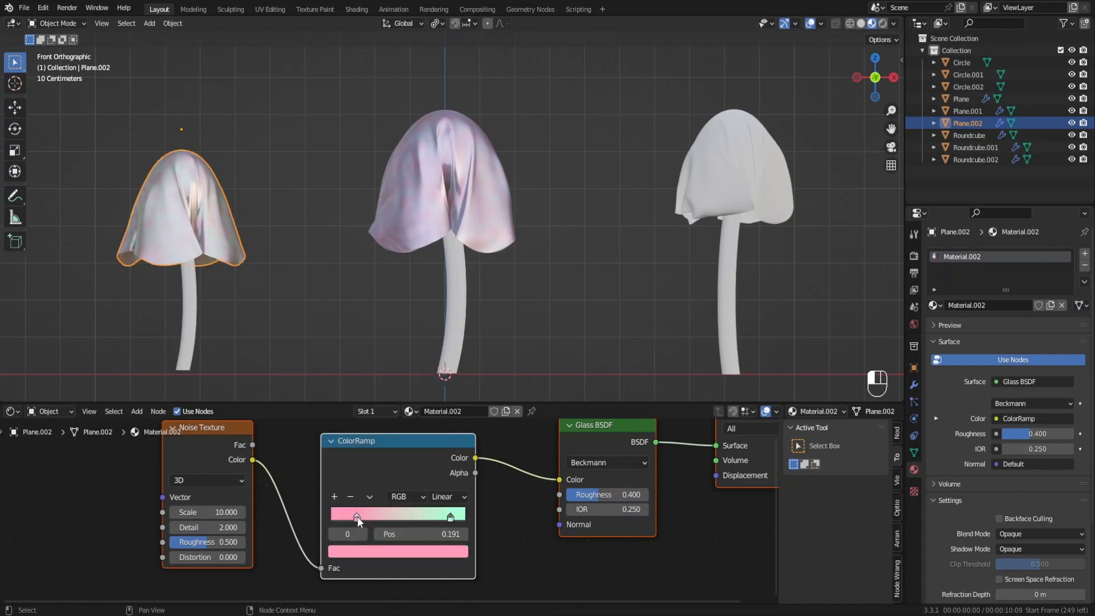
click(375, 553)
click(374, 418)
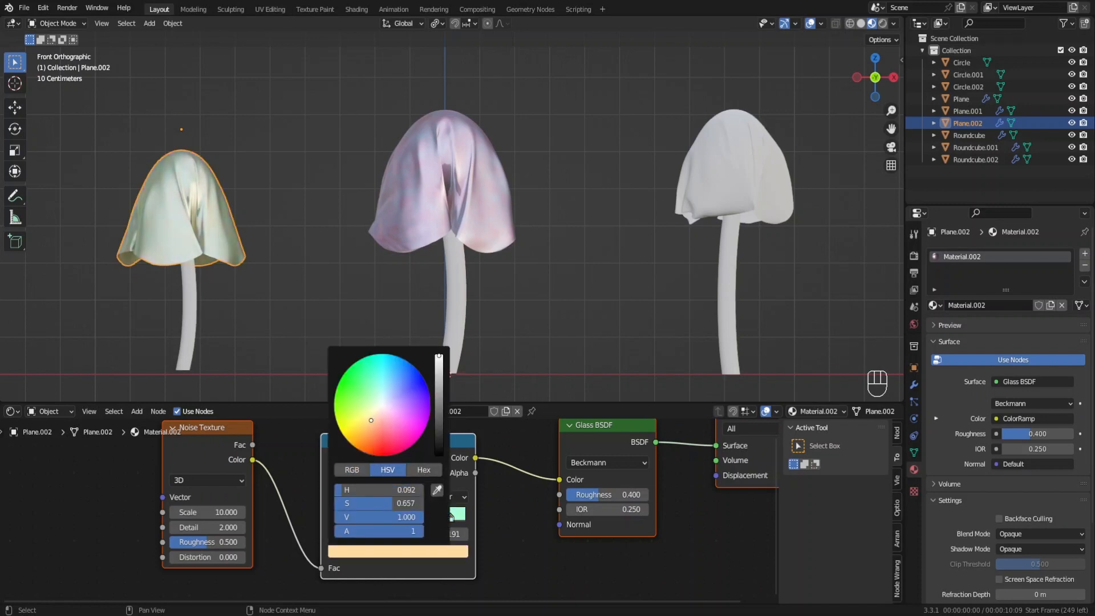
Step: Create a new material on the rightmost mushroom's cloth and replace its default nodes with the copied glass node setup
click(710, 183)
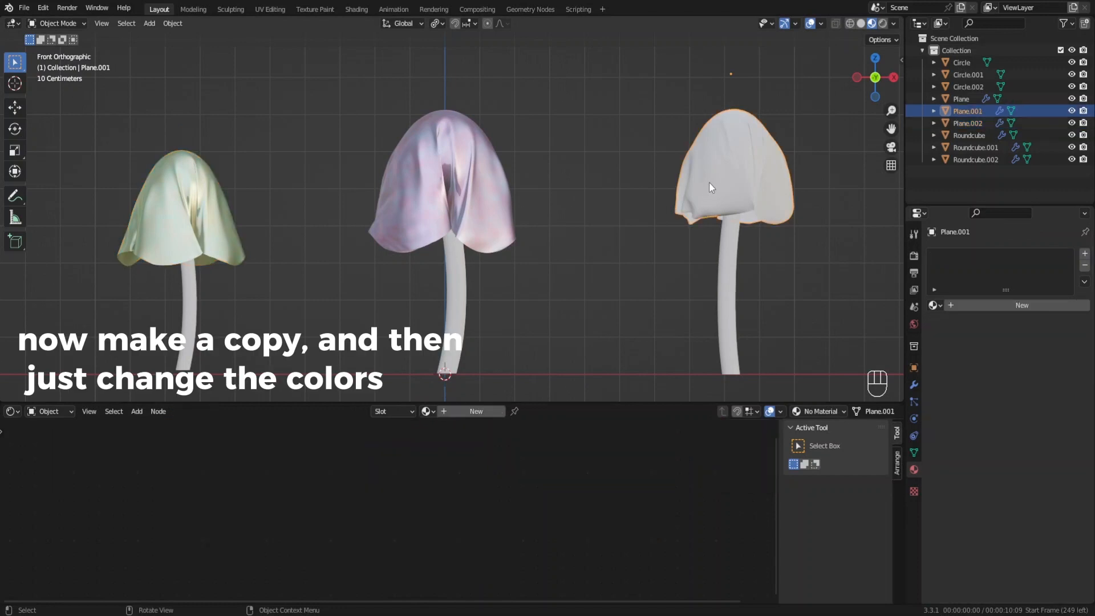
click(498, 413)
key(ctrl+v)
key(x)
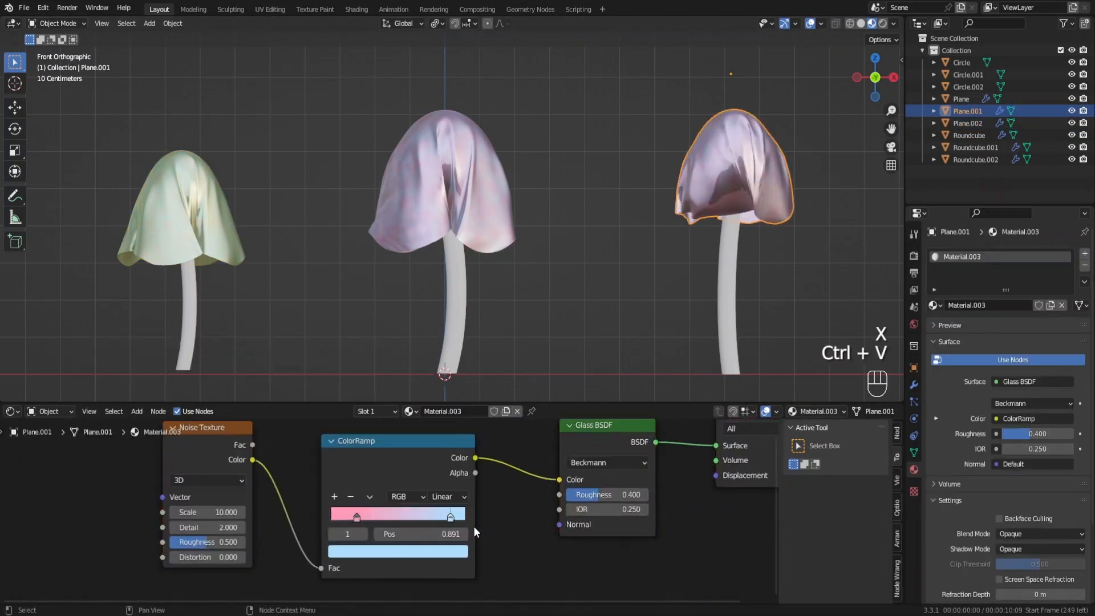
Step: Recolour the rightmost cloth's ColorRamp, changing the pink stop to lilac and the blue stop to light cyan
scroll(401, 513, up, 1)
click(356, 517)
click(380, 556)
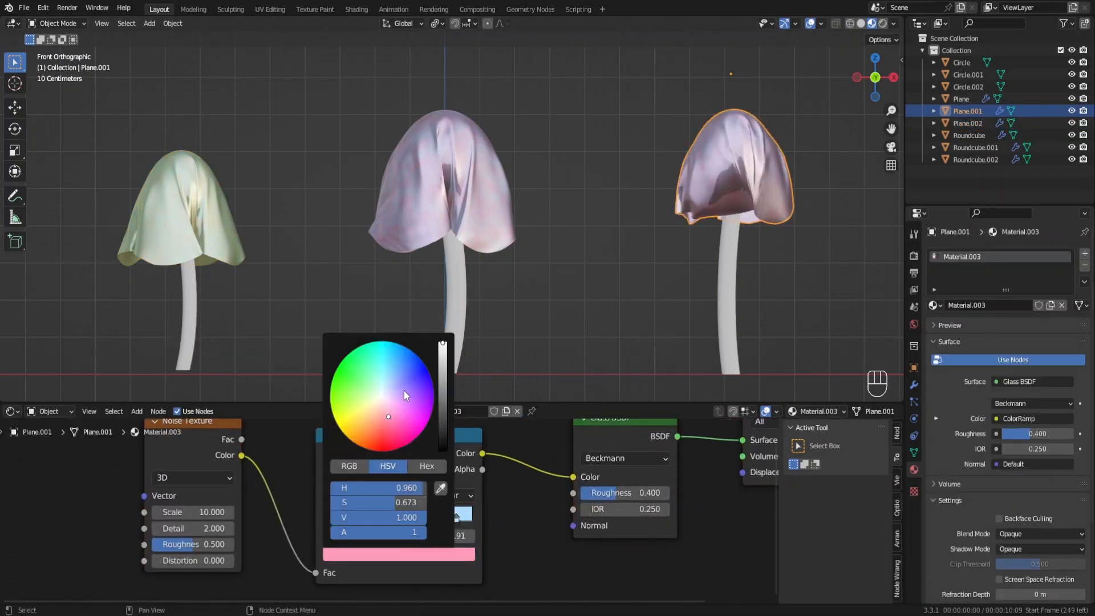
click(397, 403)
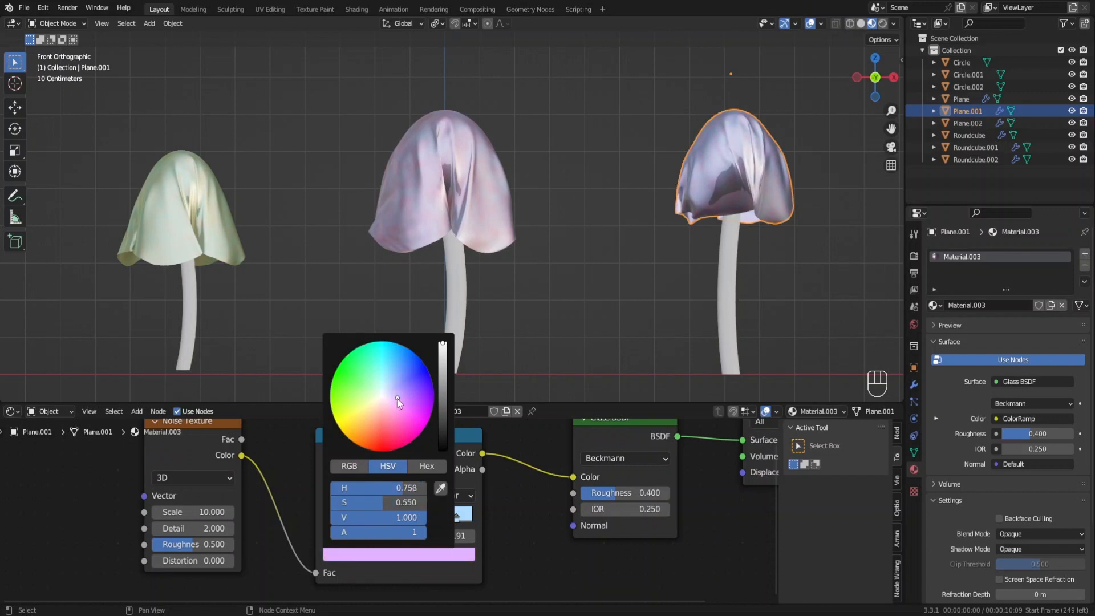
click(457, 518)
click(445, 555)
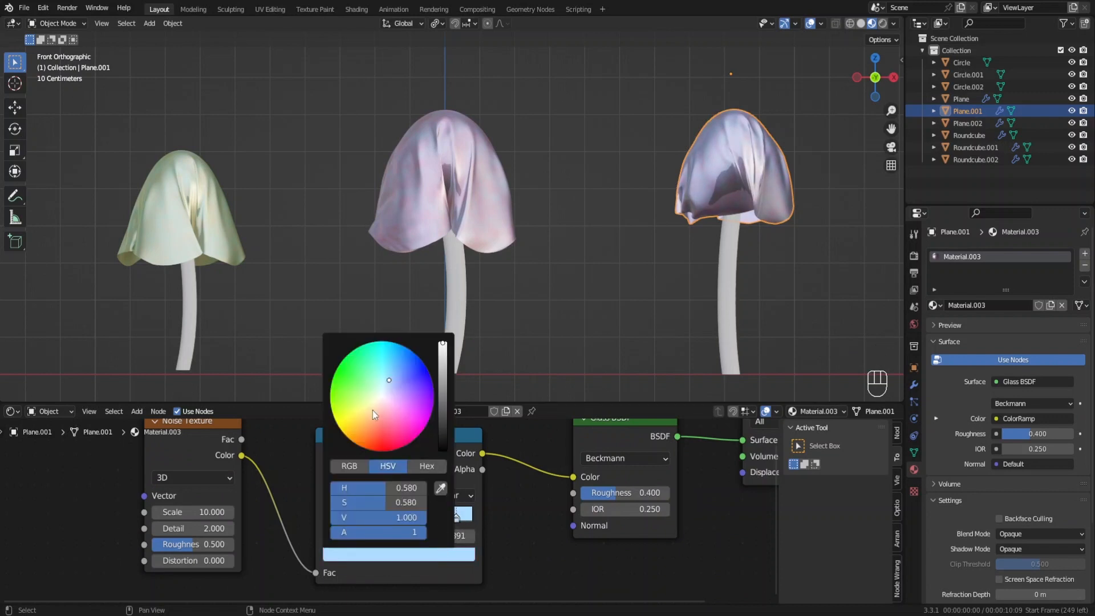
click(365, 405)
drag(366, 406, 385, 375)
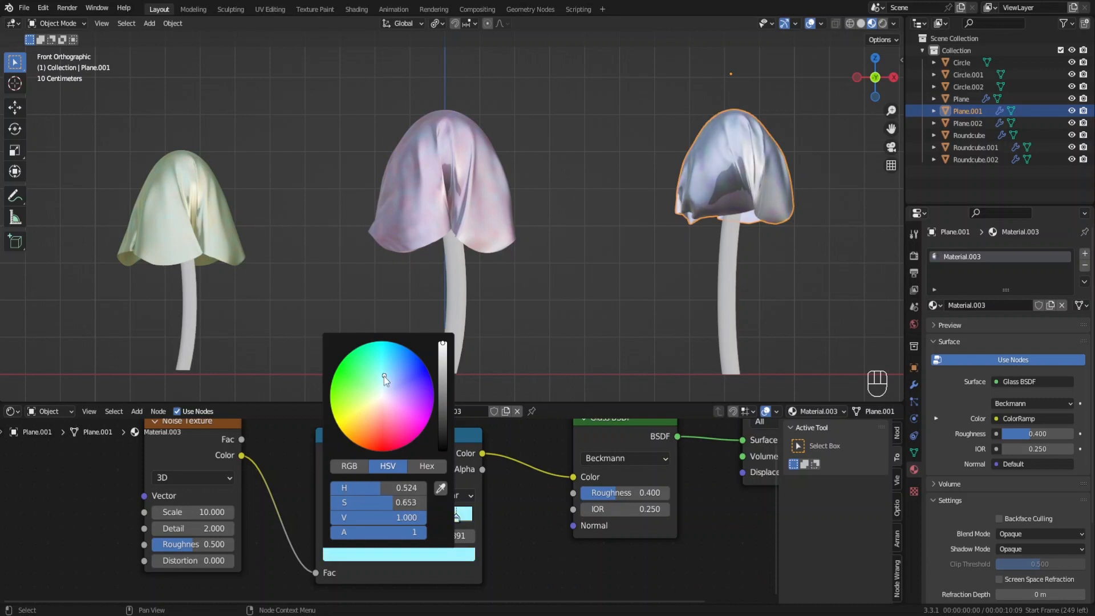
Step: Duplicate the entire green mushroom and move the copy about 6.4 m in the negative X direction
scroll(565, 308, down, 4)
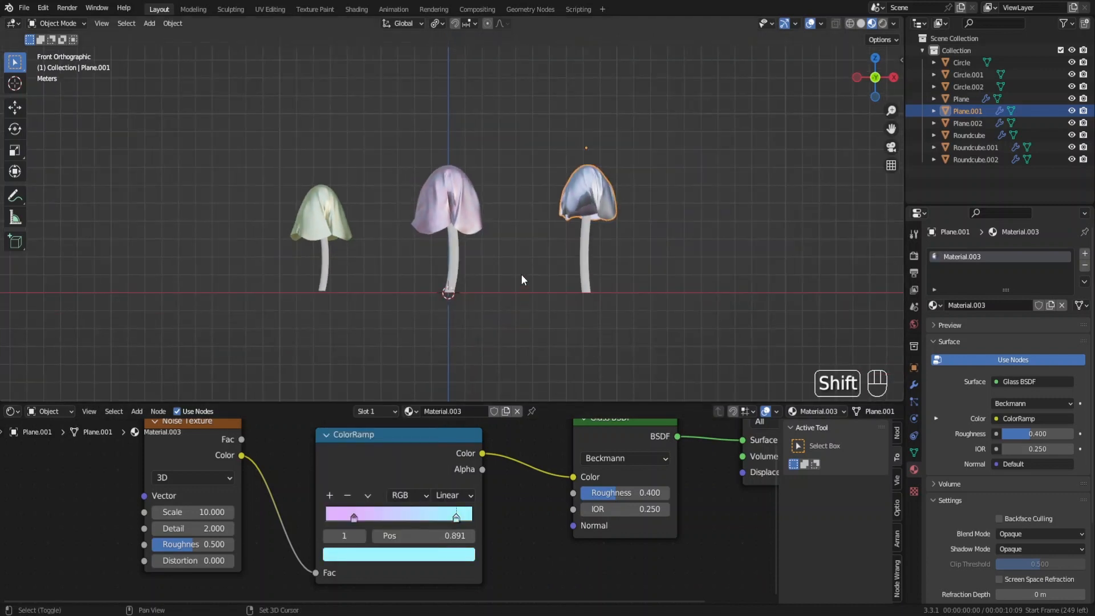
shift+middle_drag(522, 275, 469, 337)
drag(461, 324, 406, 221)
drag(361, 314, 272, 174)
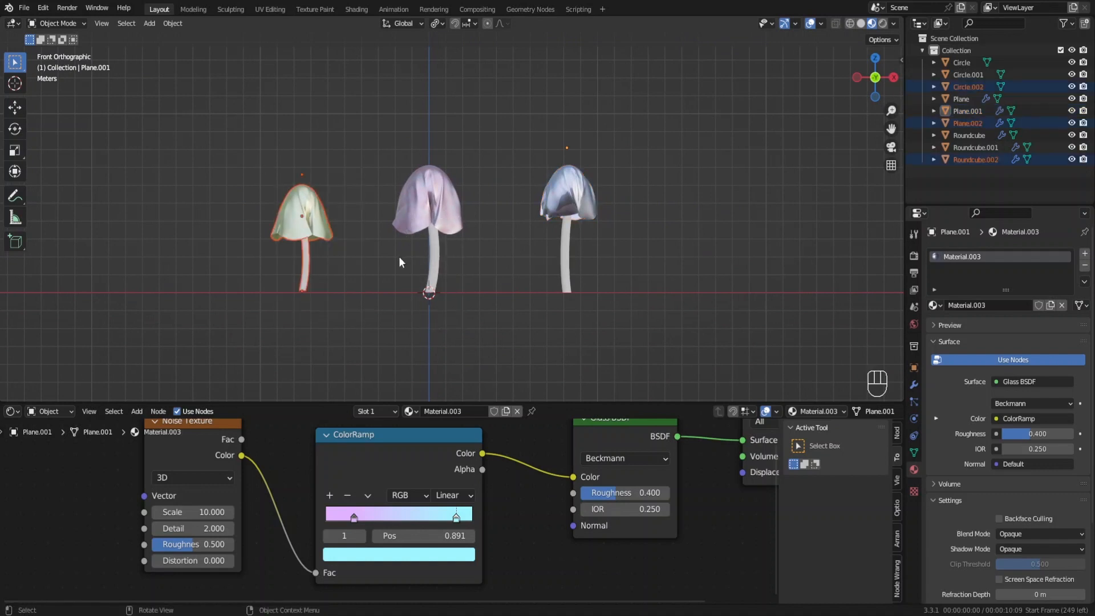
key(shift+d)
key(x)
click(292, 266)
shift+middle_drag(242, 261, 448, 245)
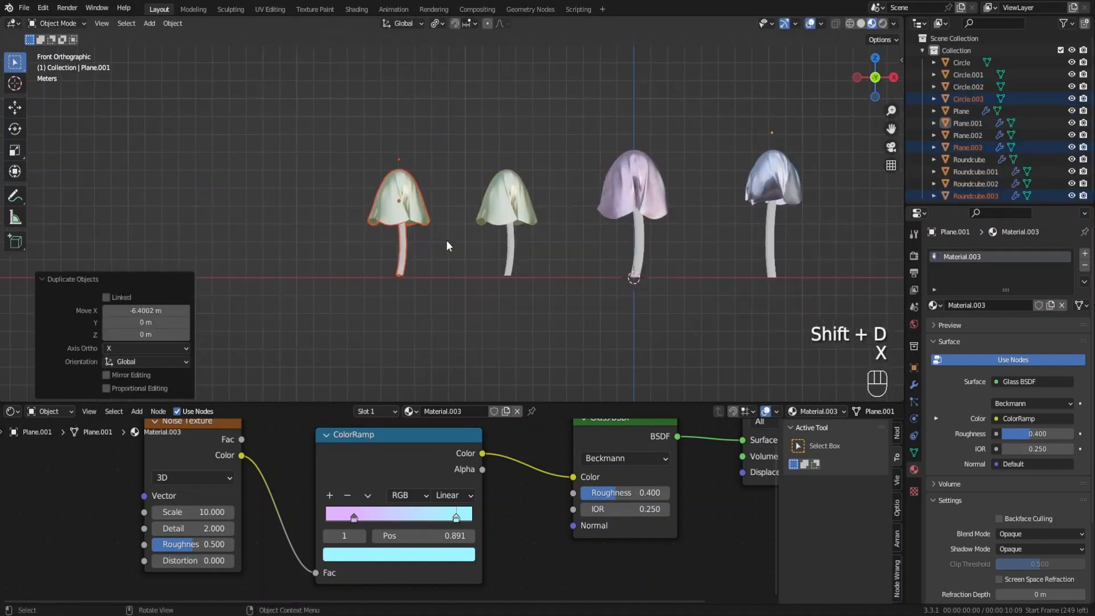
Step: Replace the duplicated mushroom's cloth material with a new one containing the copied glass node setup
scroll(446, 245, up, 1)
click(409, 220)
click(523, 412)
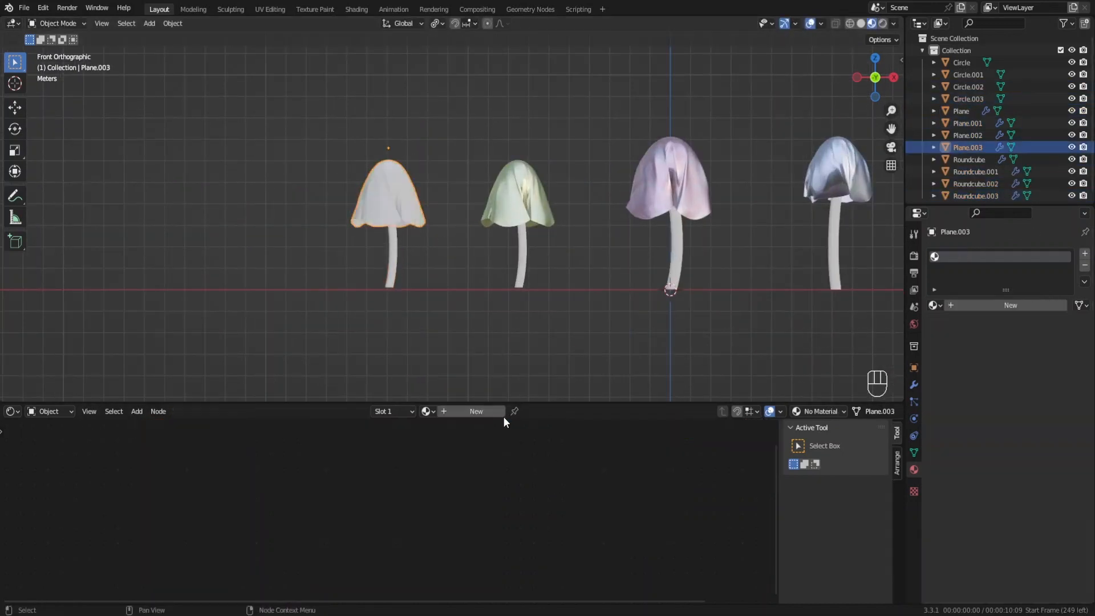
click(486, 413)
key(x)
key(ctrl+v)
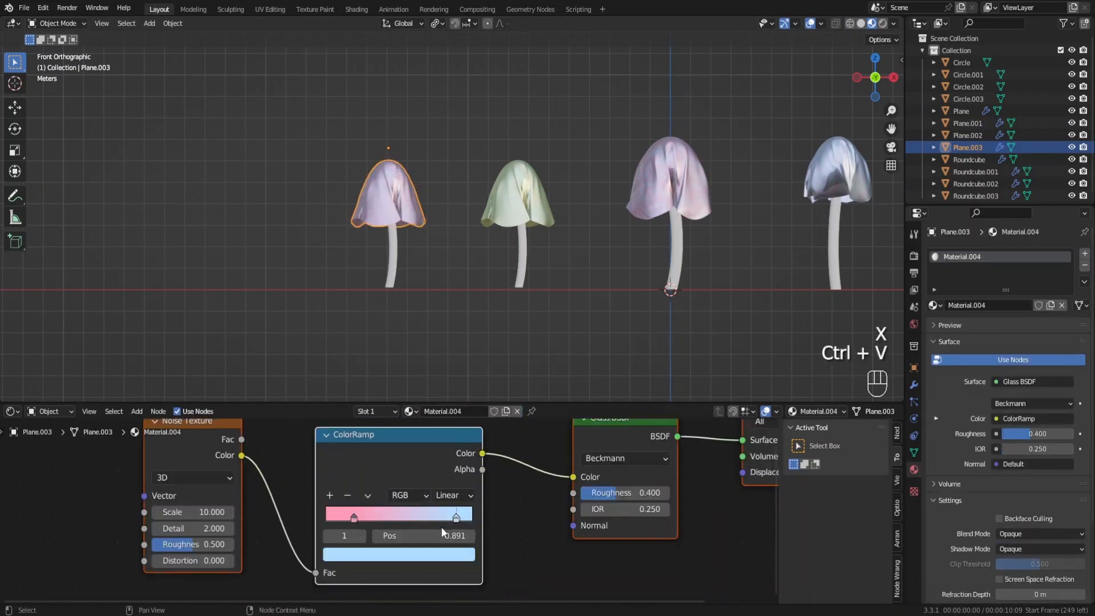
Step: Recolour the duplicated cloth's ColorRamp, changing the pink stop to orange-red and the blue stop to light orange
click(354, 517)
click(382, 554)
click(382, 435)
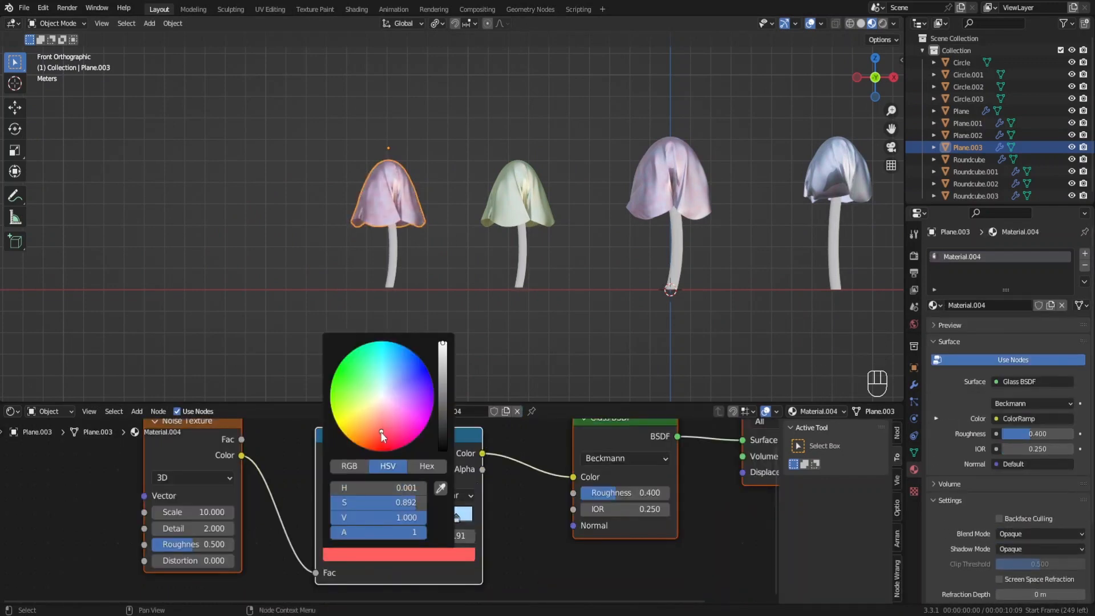
click(457, 519)
click(448, 556)
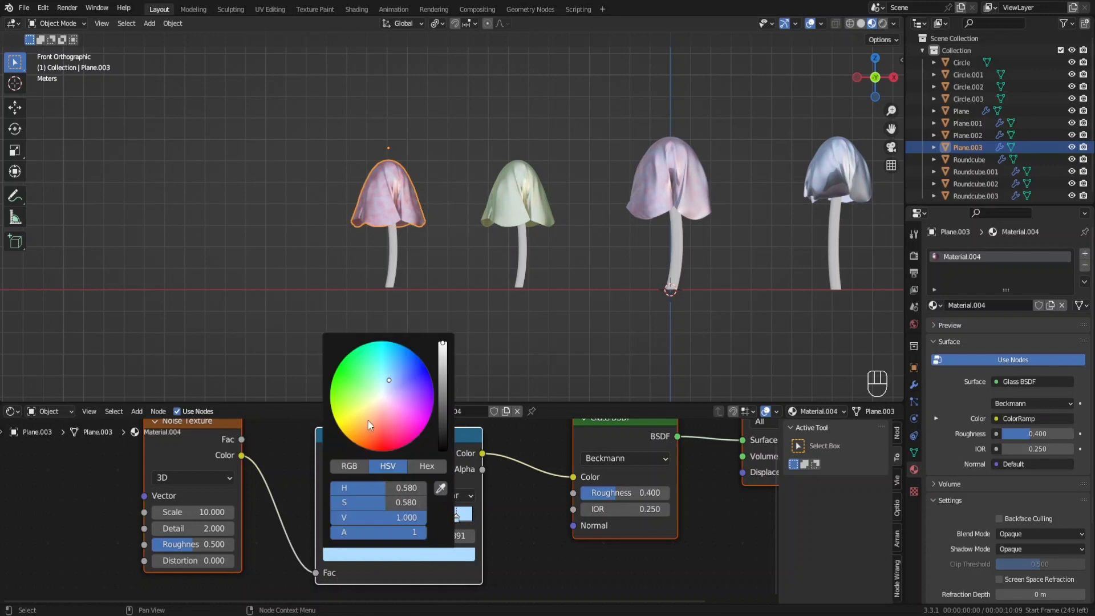
click(368, 422)
scroll(577, 292, up, 2)
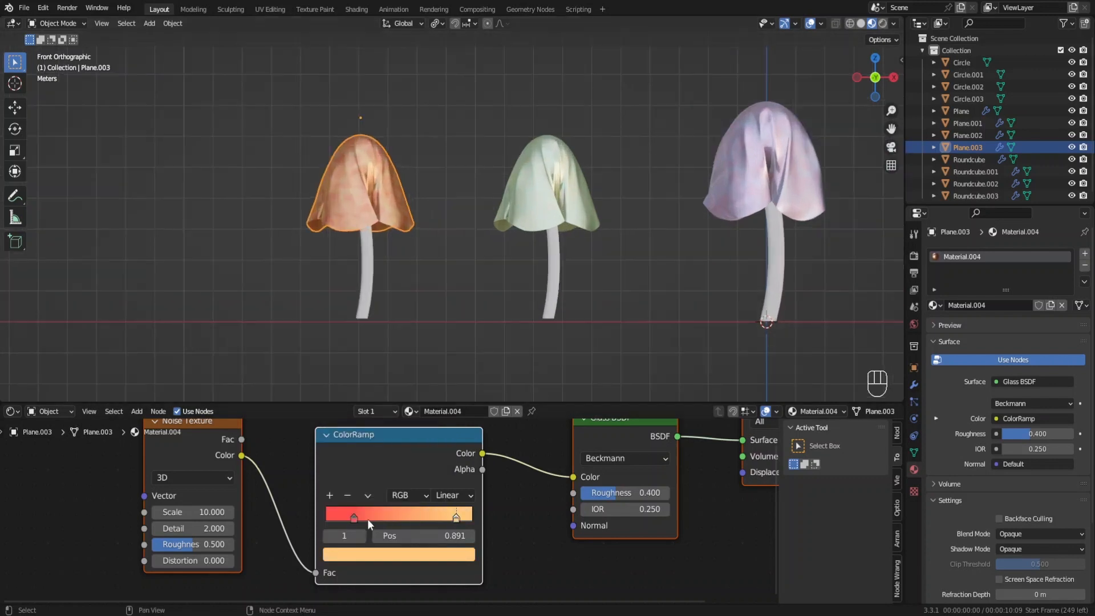
click(354, 516)
click(378, 554)
drag(383, 428, 382, 431)
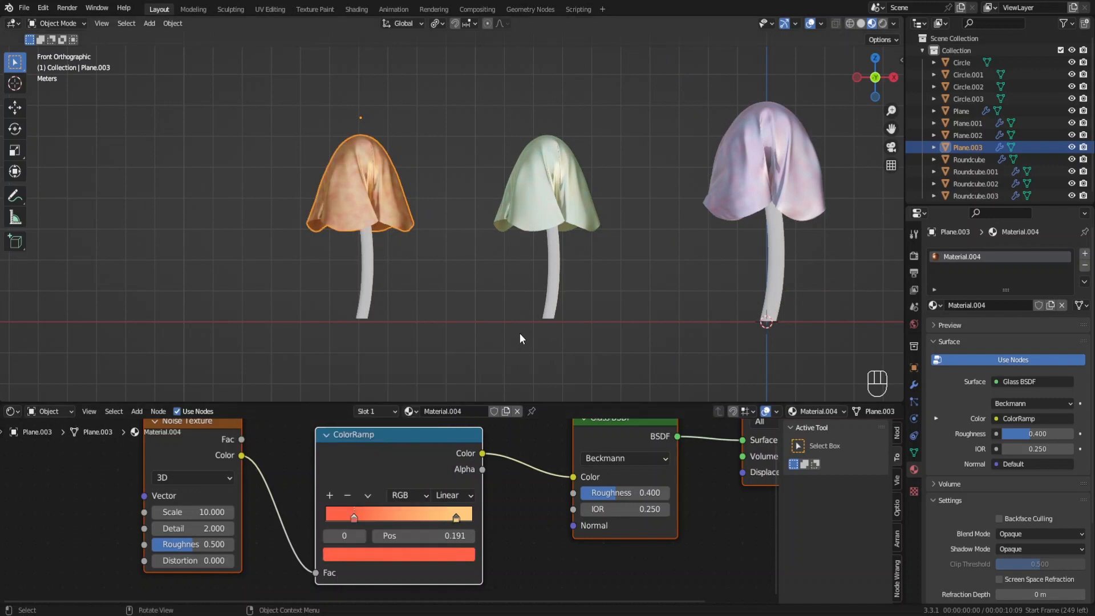
Step: Give the inner cap of the orange mushroom a new Emission material with its Strength set to 4
scroll(582, 314, down, 2)
shift+middle_drag(660, 296, 557, 297)
middle_drag(389, 299, 304, 224)
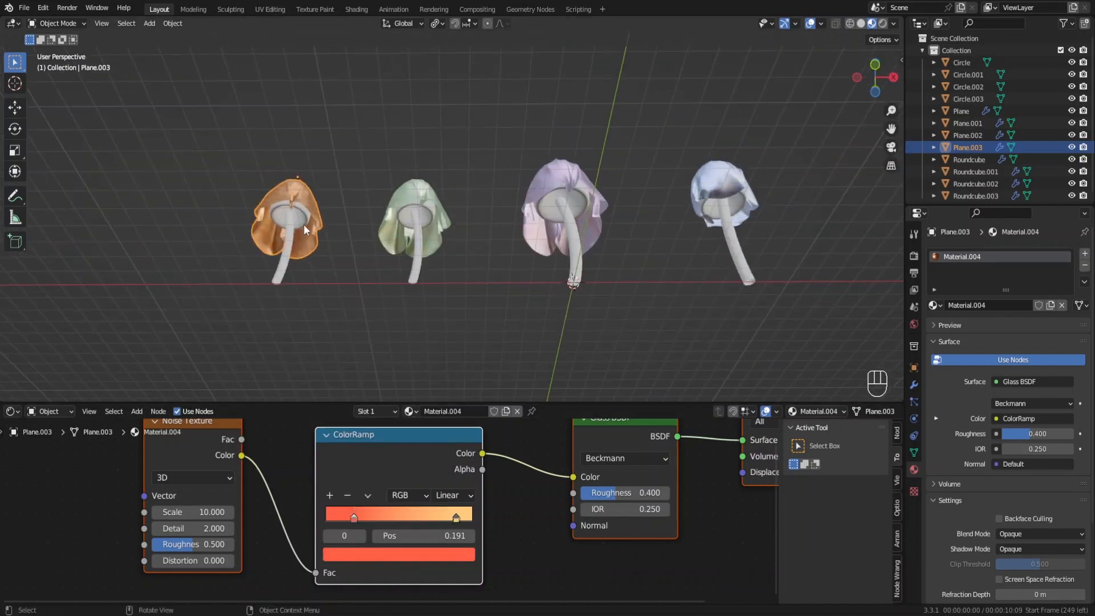
click(303, 222)
click(487, 415)
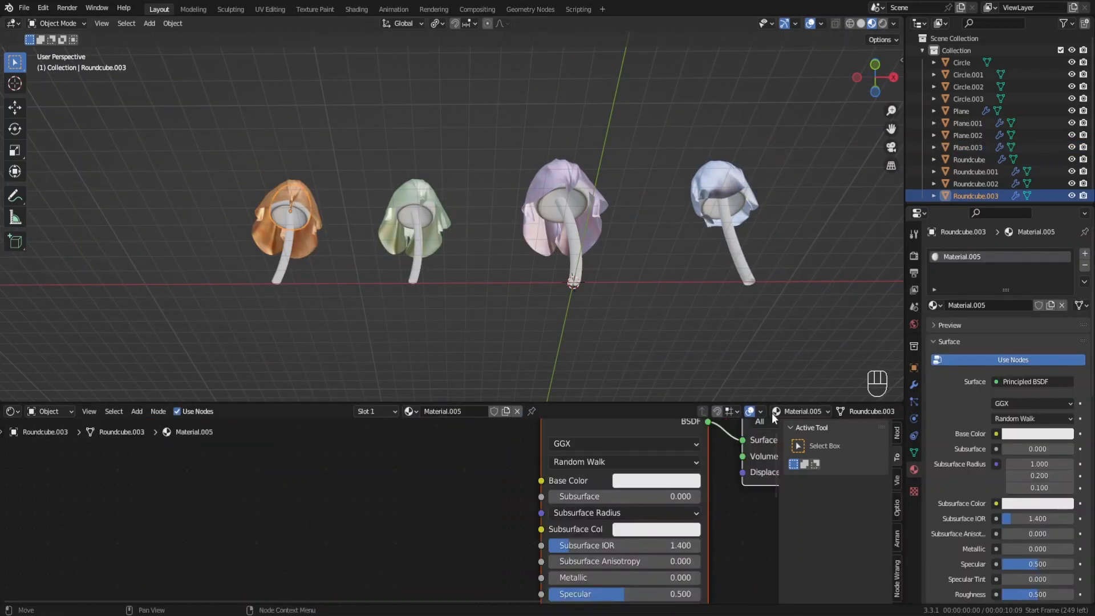
click(998, 381)
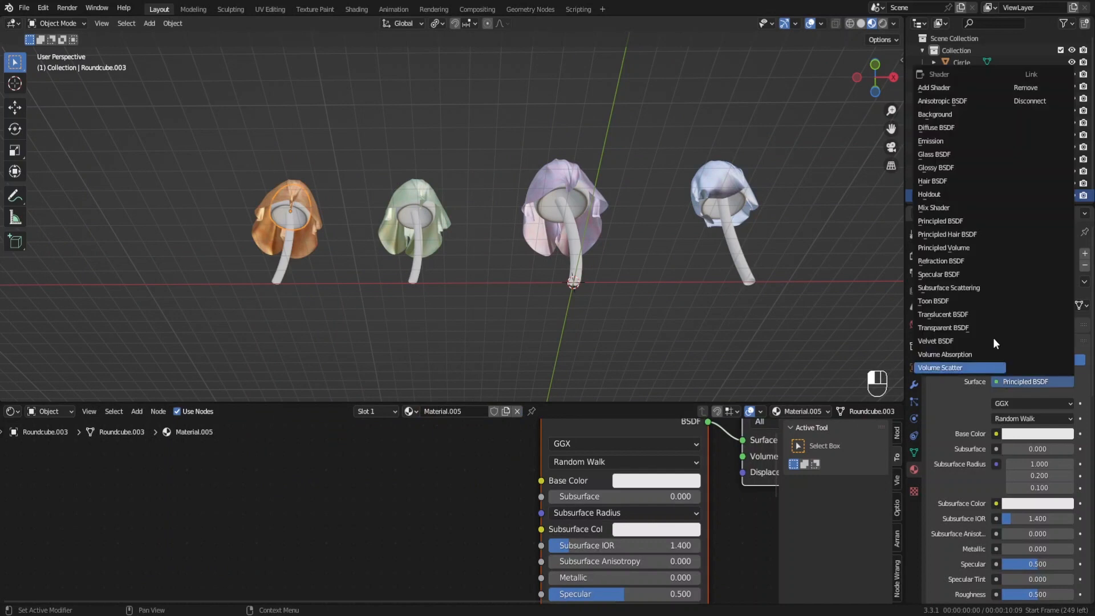
click(940, 141)
key(F6)
click(552, 479)
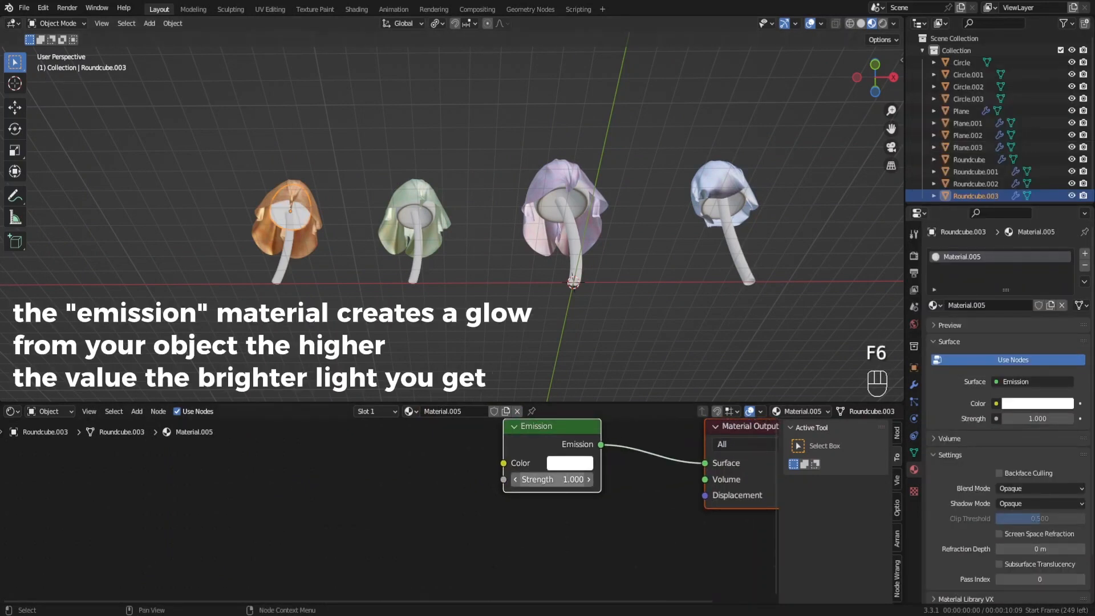
text(4)
key(Return)
Step: Apply the orange mushroom's emission material to the inner caps of the other three mushrooms
scroll(418, 393, up, 1)
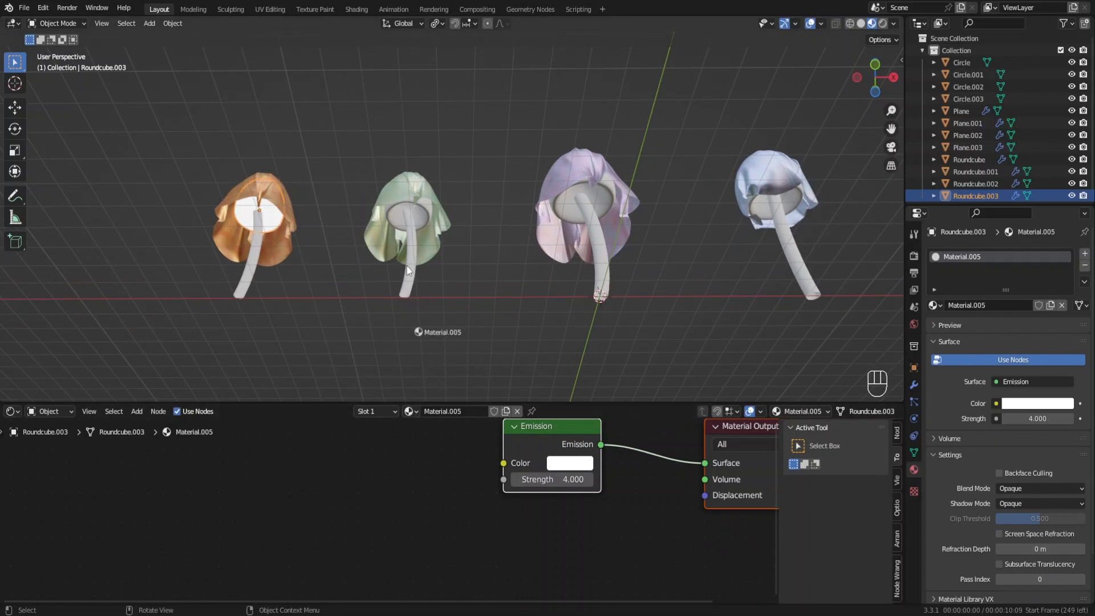
drag(423, 218, 423, 218)
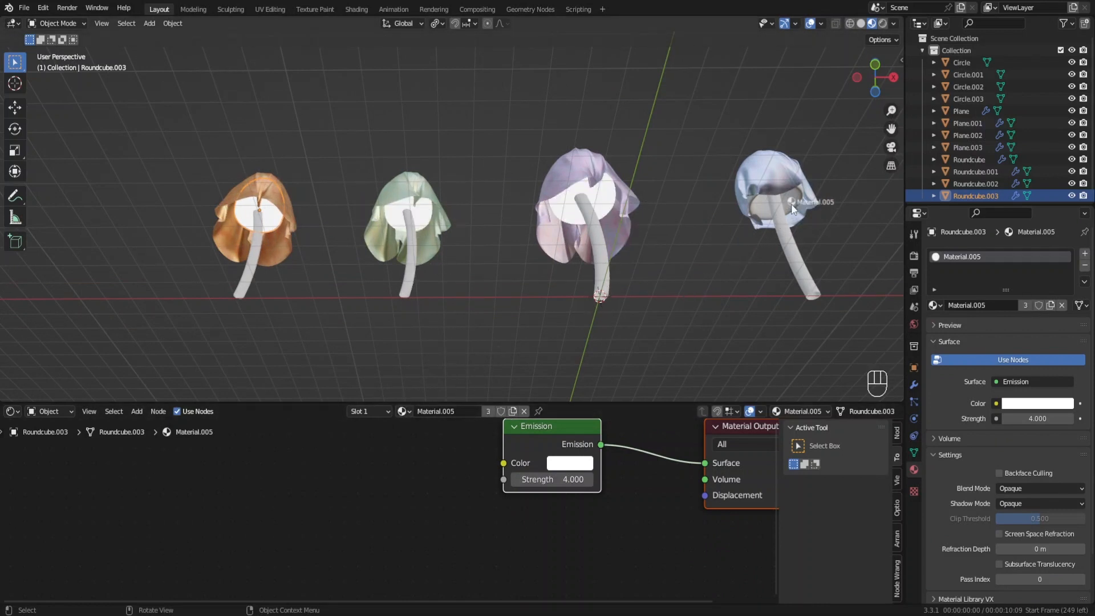
drag(792, 205, 793, 207)
Step: Give the green mushroom's stem a new material with Glass BSDF as its surface shader
click(407, 288)
key(KP_1)
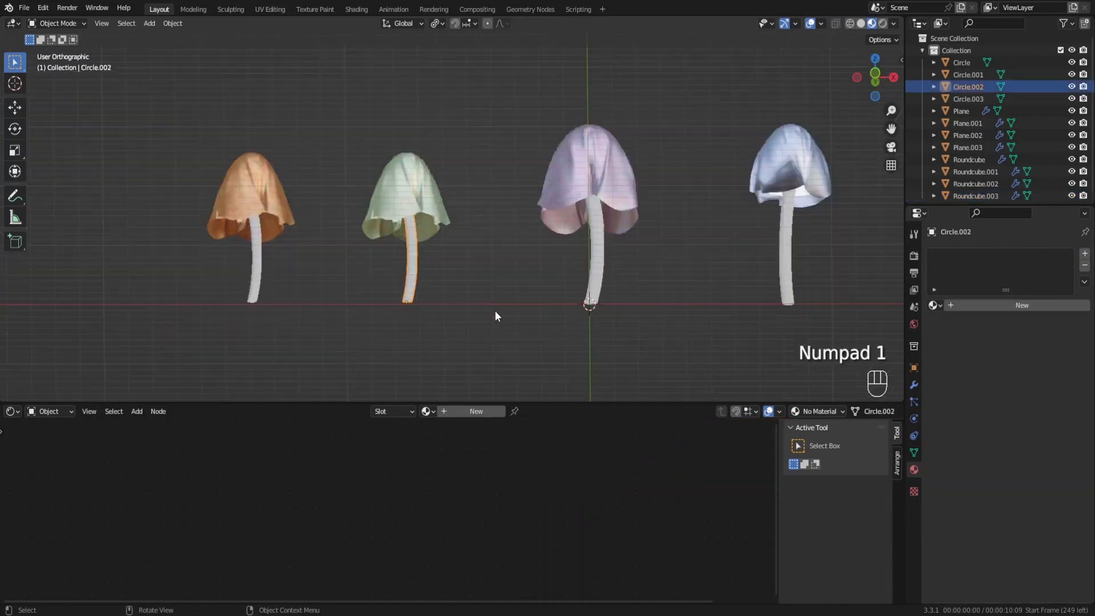
click(1013, 382)
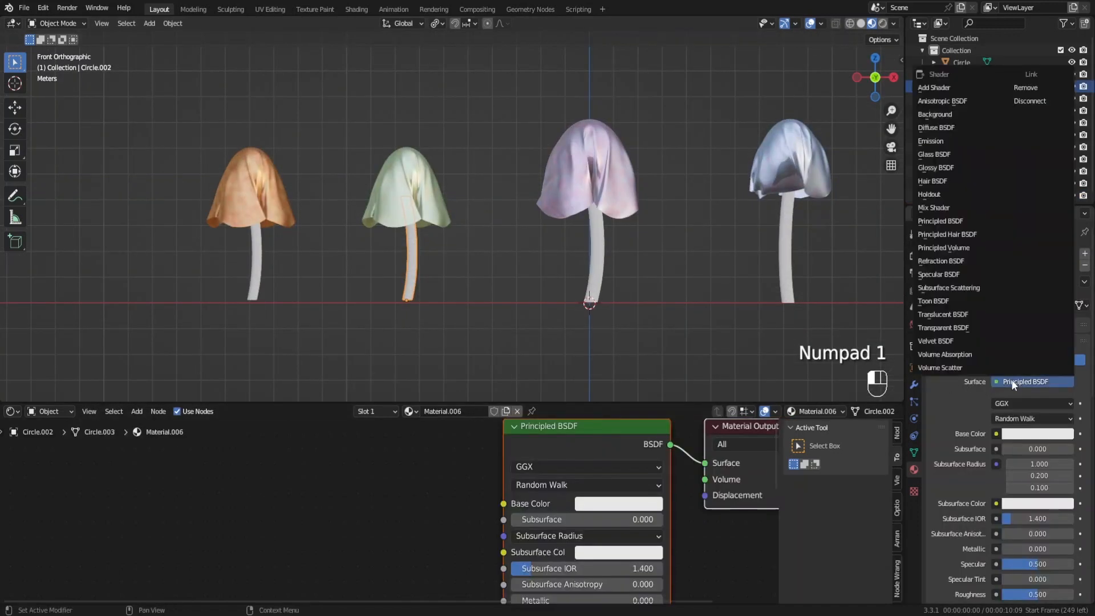
click(939, 155)
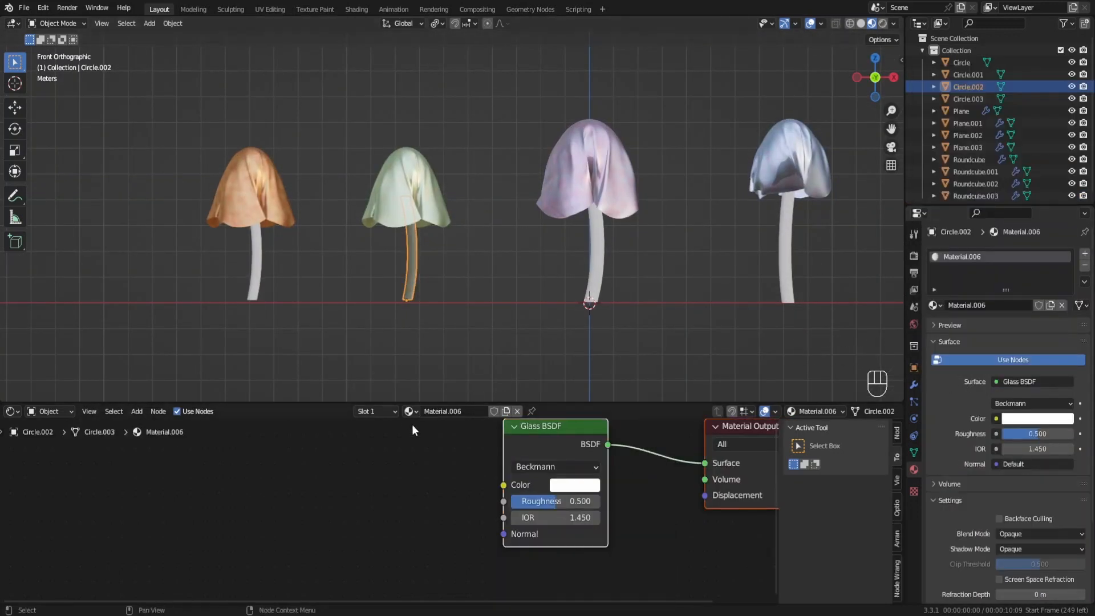
Step: Apply the green stem's glass material to the stems of the other three mushrooms
drag(561, 302, 595, 273)
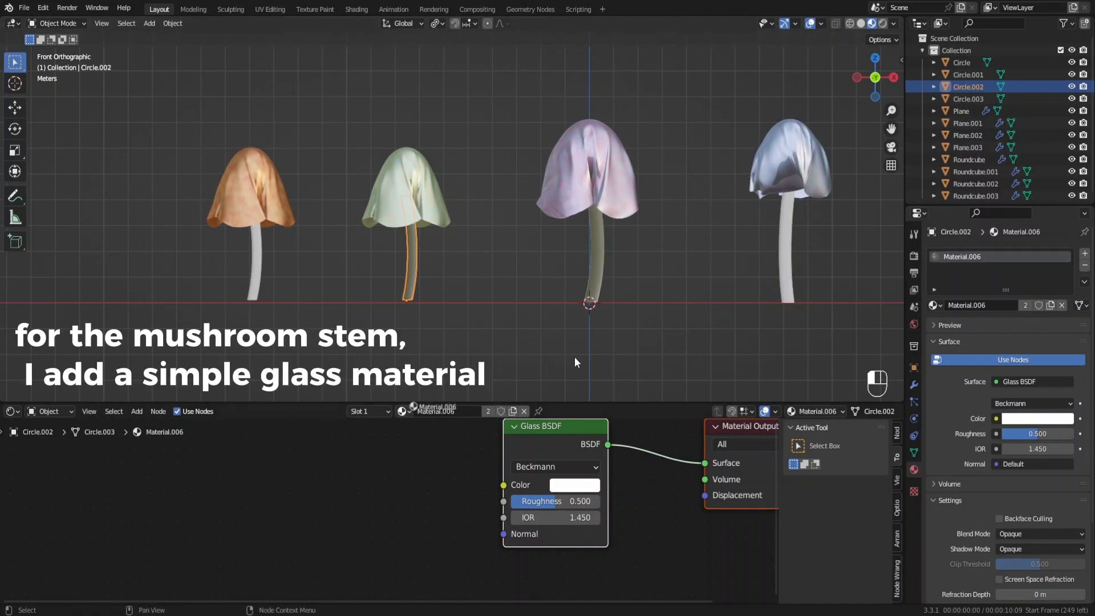
drag(574, 357, 792, 260)
drag(282, 290, 259, 273)
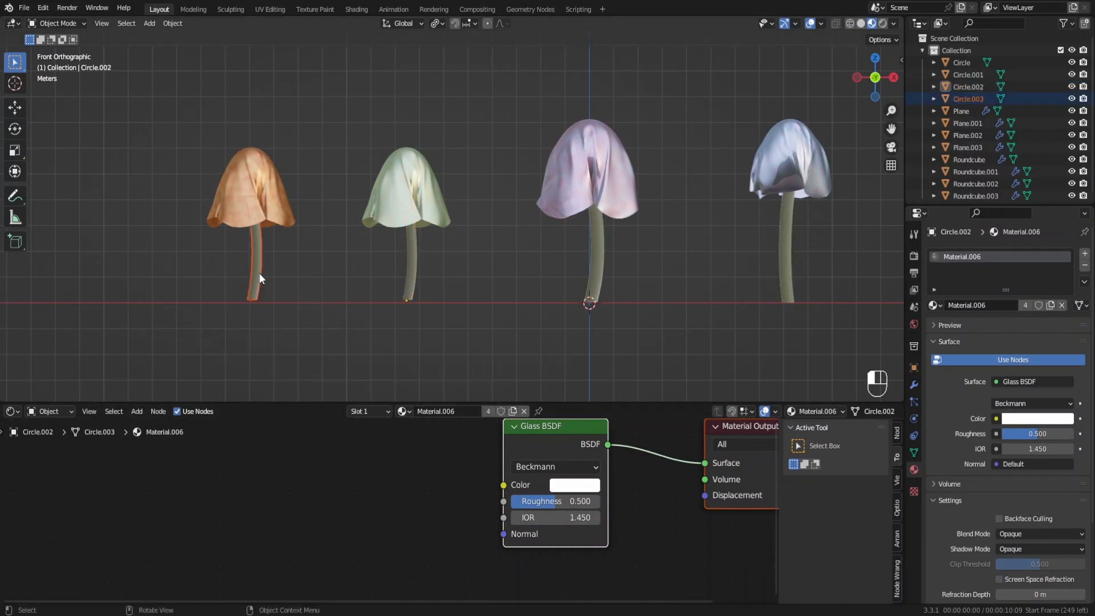
Step: Apply the Subdivision modifier on the orange cloth and join the orange mushroom's cloth, inner cap and stem into one object
click(277, 208)
click(915, 385)
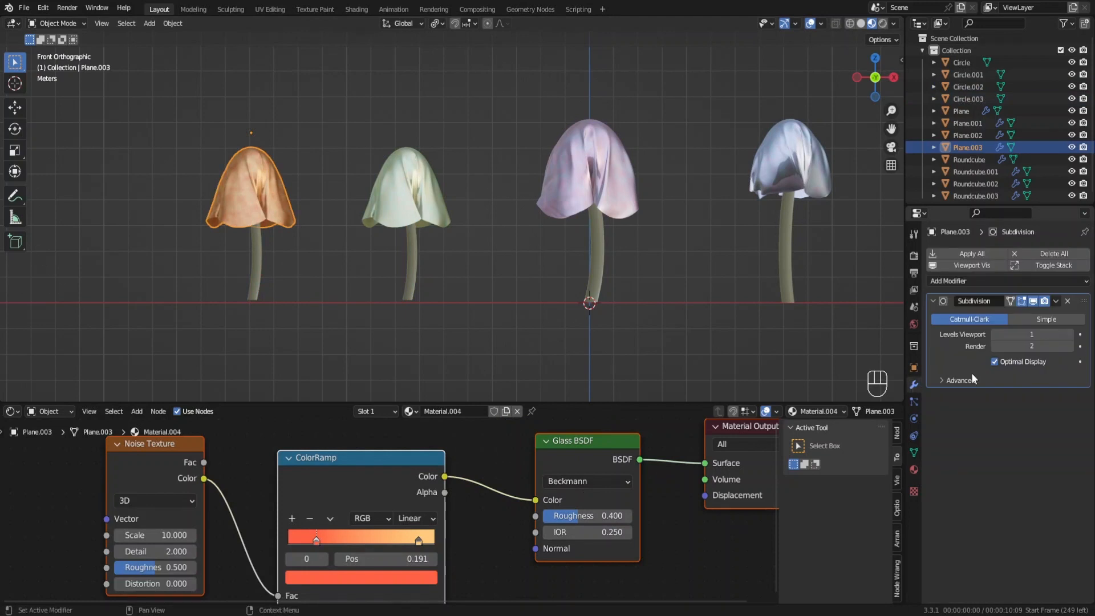
middle_drag(371, 315, 323, 240)
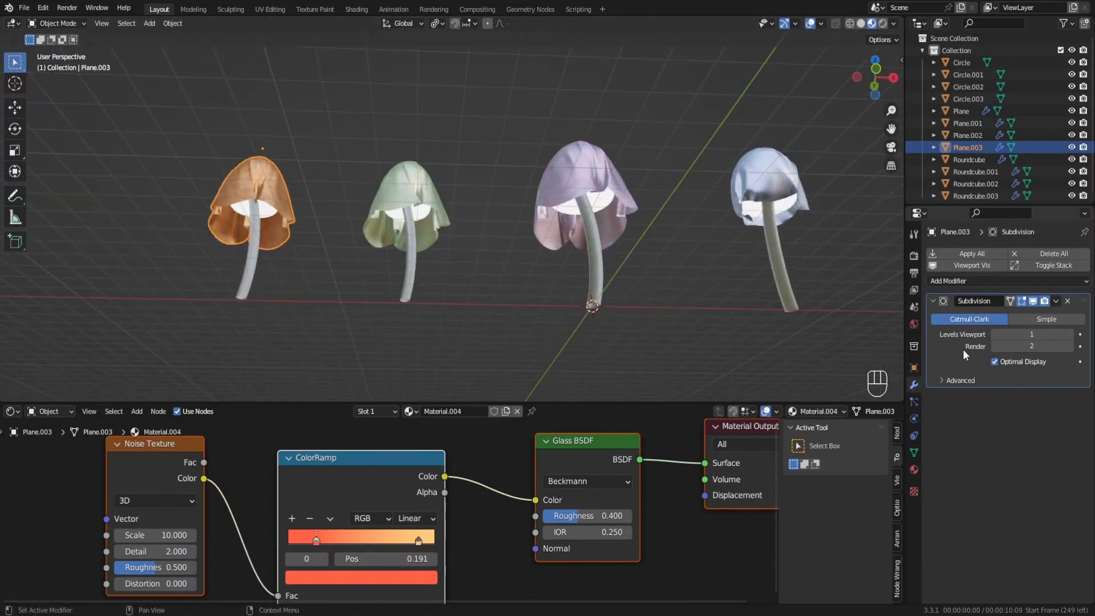
key(ctrl+a)
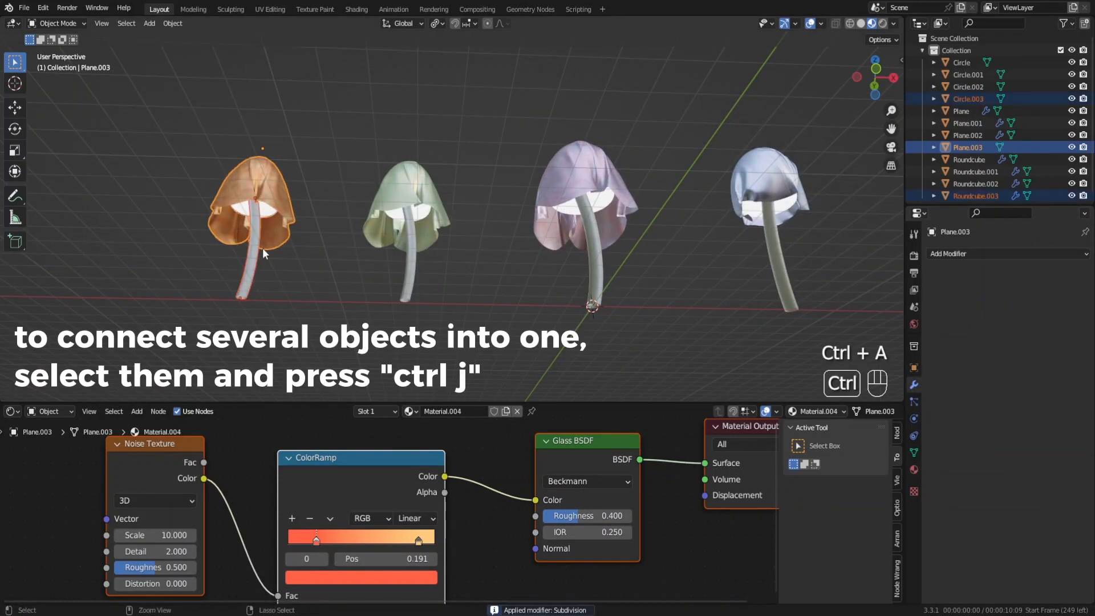
key(ctrl+j)
Step: Apply the green cloth's Subdivision modifier and join the green mushroom's parts into one object
click(393, 194)
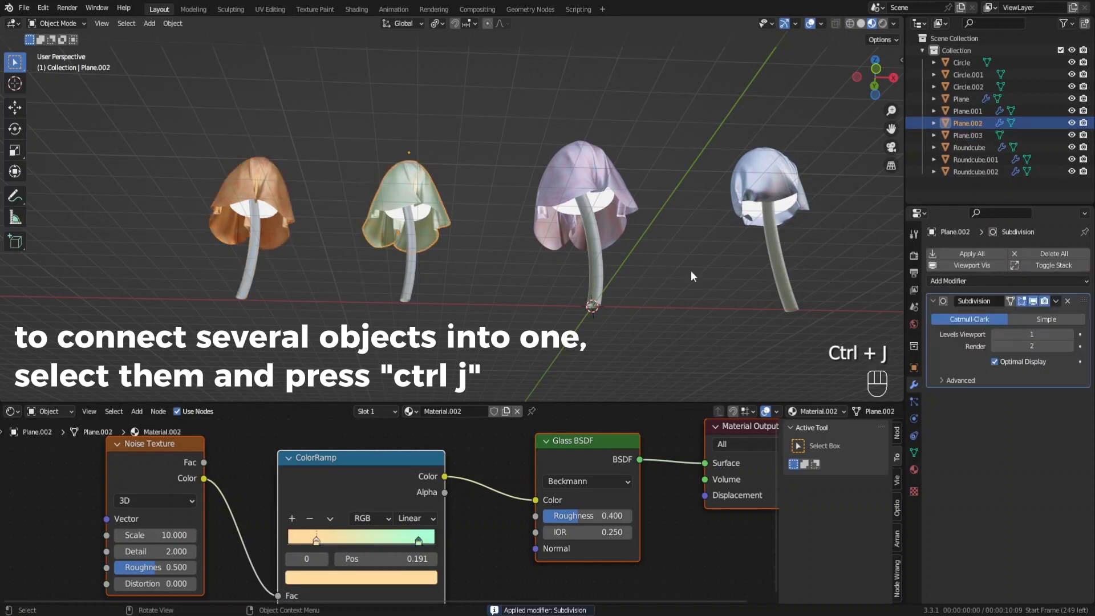
key(ctrl+a)
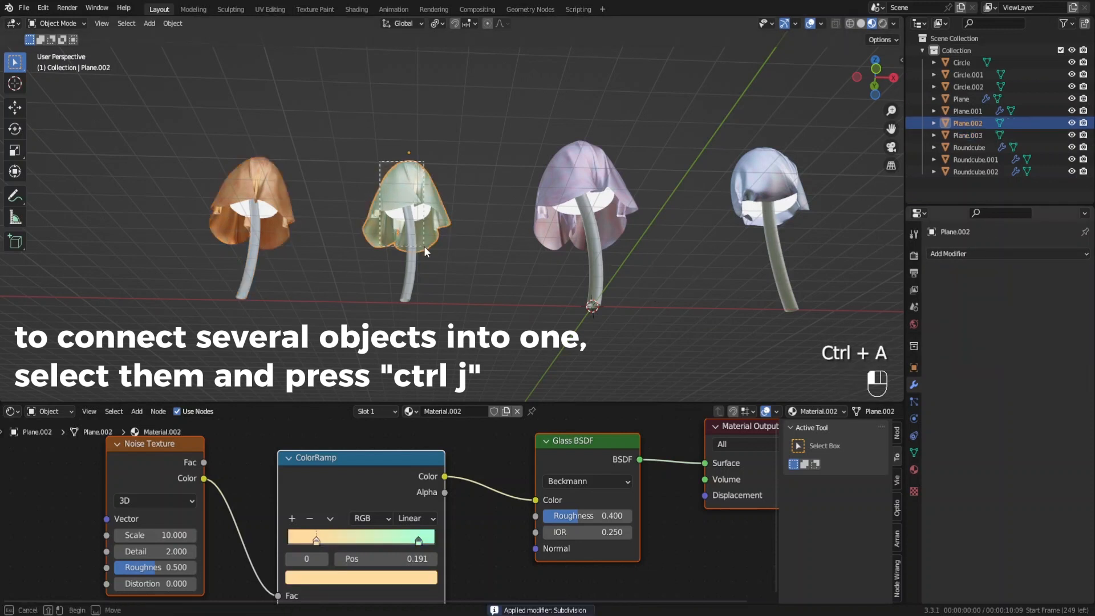
key(ctrl+j)
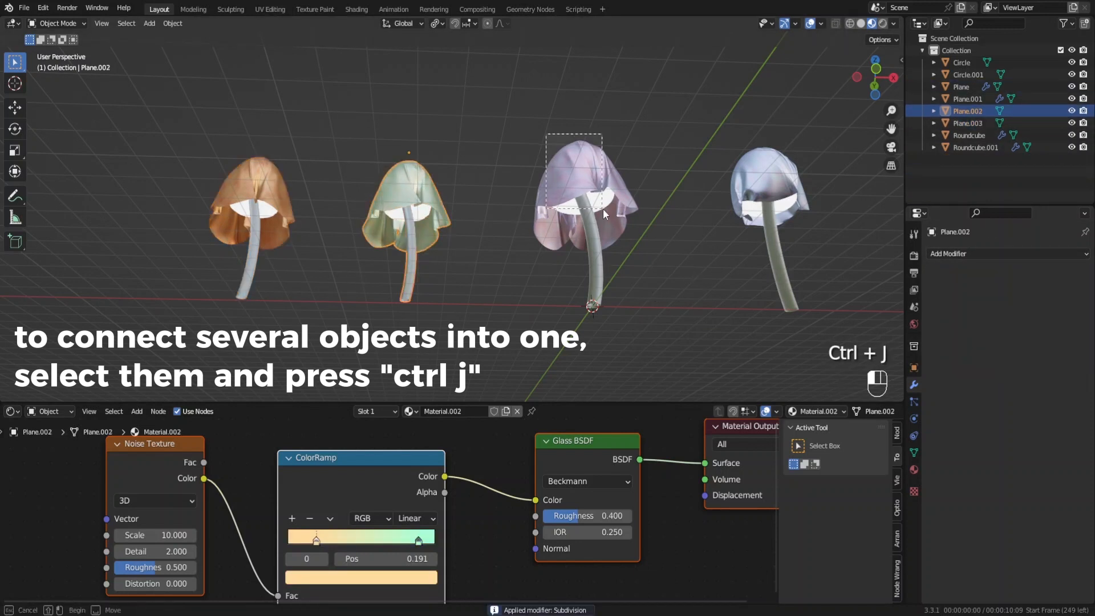
Step: Join the purple mushroom's parts into one object and do the same for the blue mushroom's parts
drag(604, 209, 619, 240)
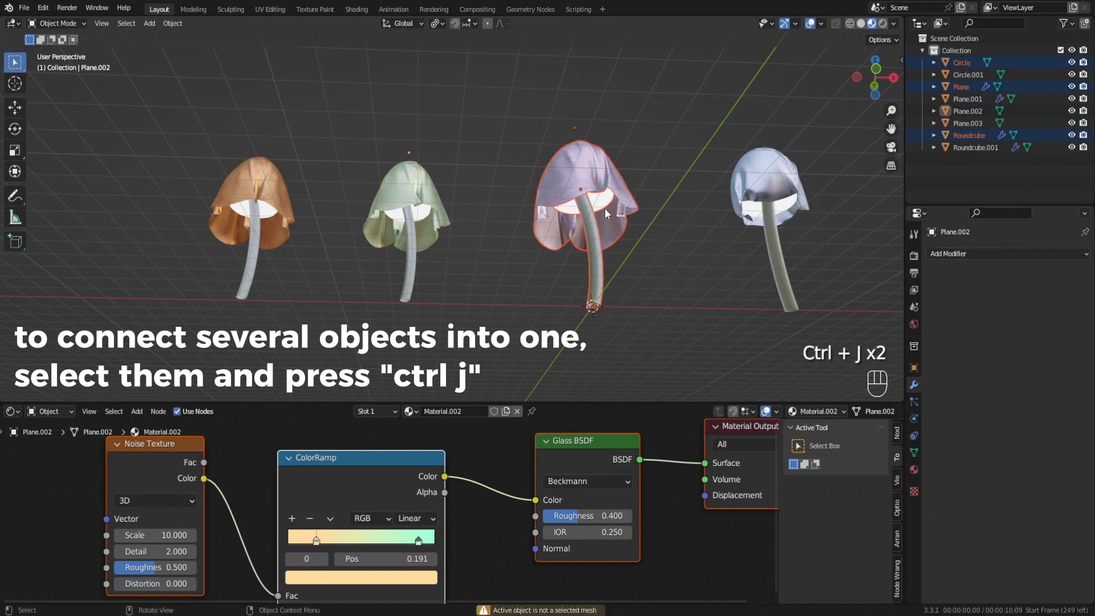
shift+click(604, 207)
key(ctrl+j)
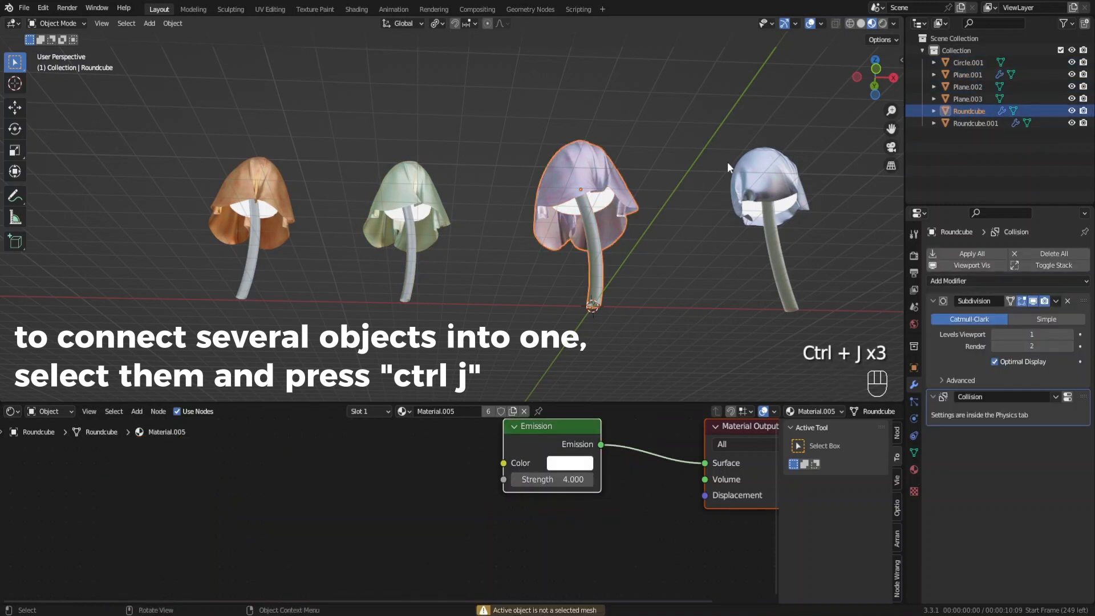
drag(728, 162, 798, 242)
shift+click(774, 217)
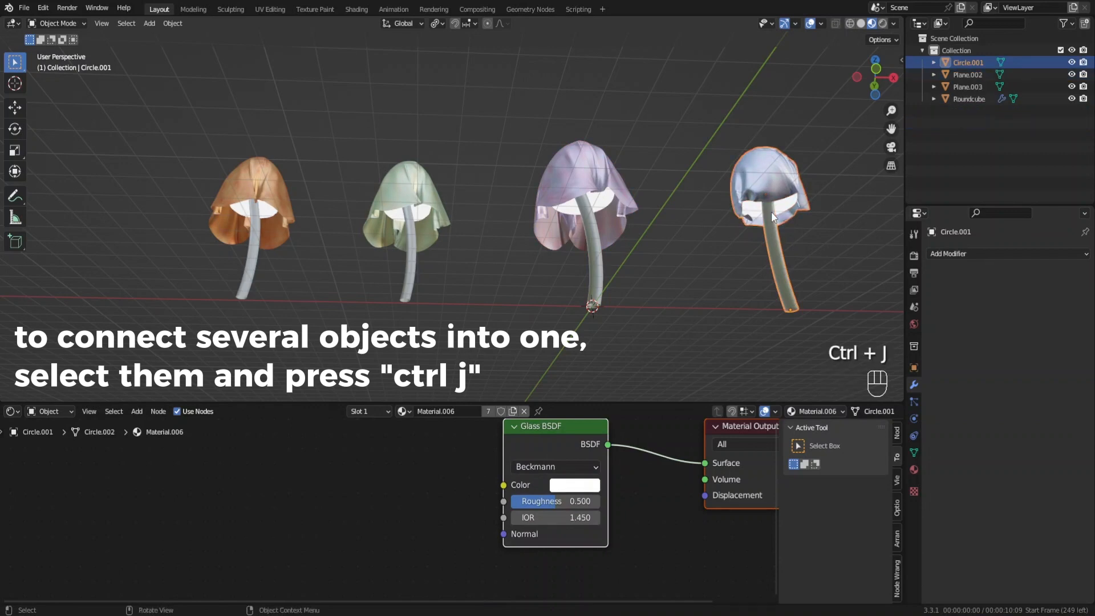
Step: Move all four mushrooms up about 4.46 m along the Z axis
key(KP_1)
click(725, 238)
middle_drag(699, 234, 679, 244)
scroll(679, 245, down, 3)
key(a)
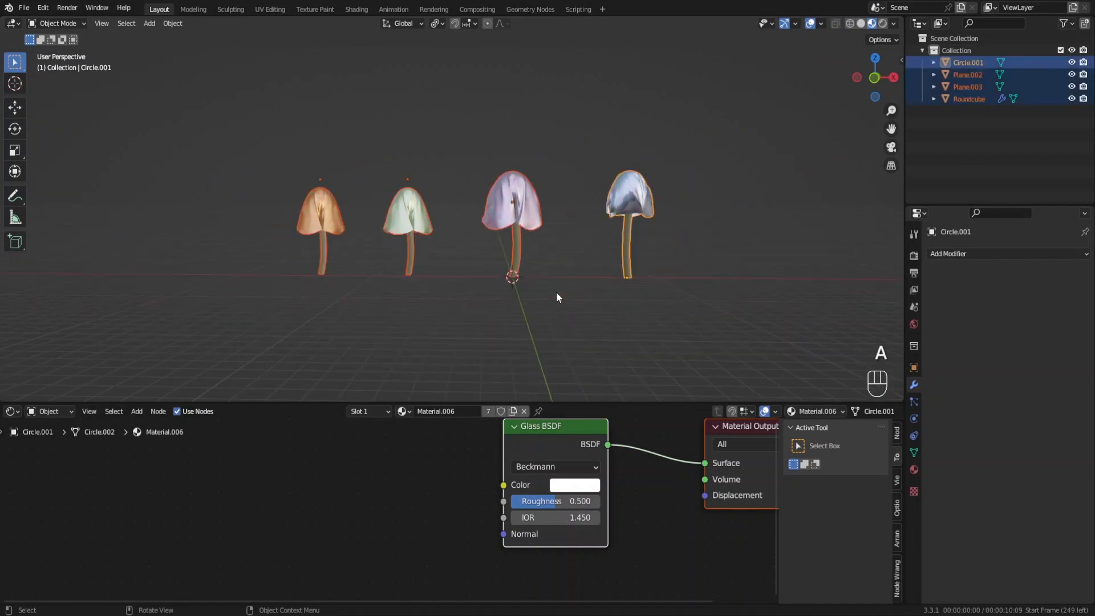
key(g)
key(z)
click(567, 228)
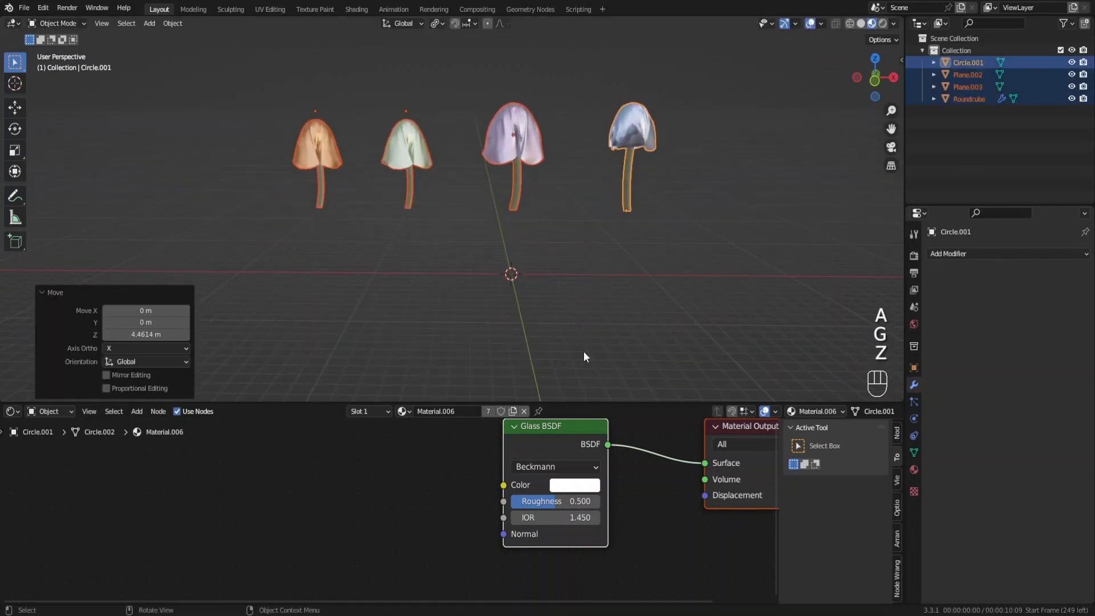
Step: Enlarge the 3D viewport, add a plane at the origin and scale it up into a large ground surface below the mushrooms
drag(589, 411, 624, 555)
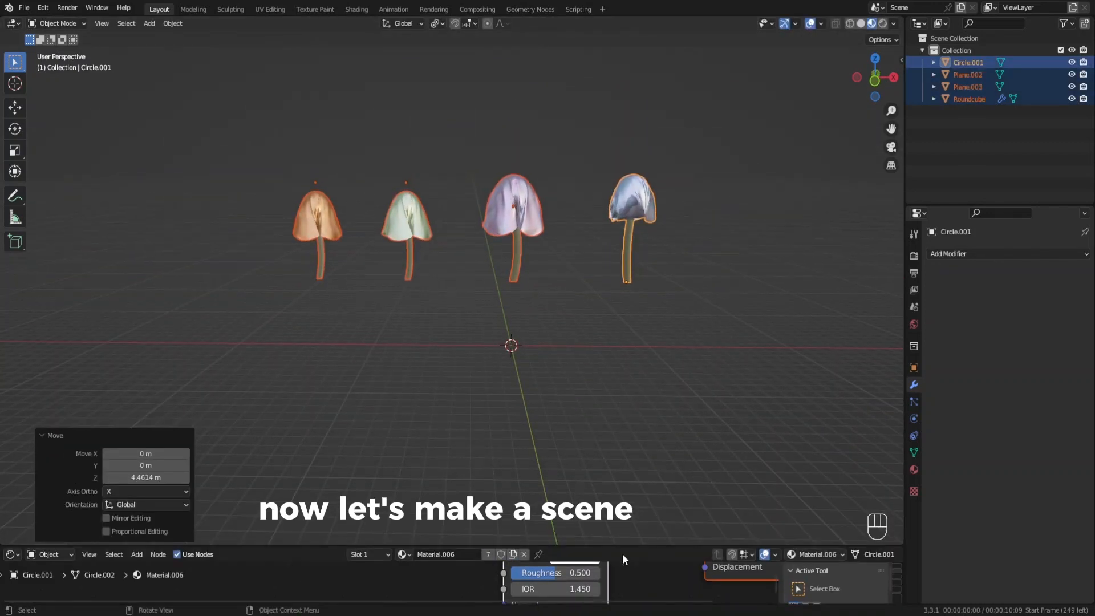
click(45, 432)
shift+middle_drag(501, 362, 422, 328)
key(shift+a)
click(414, 271)
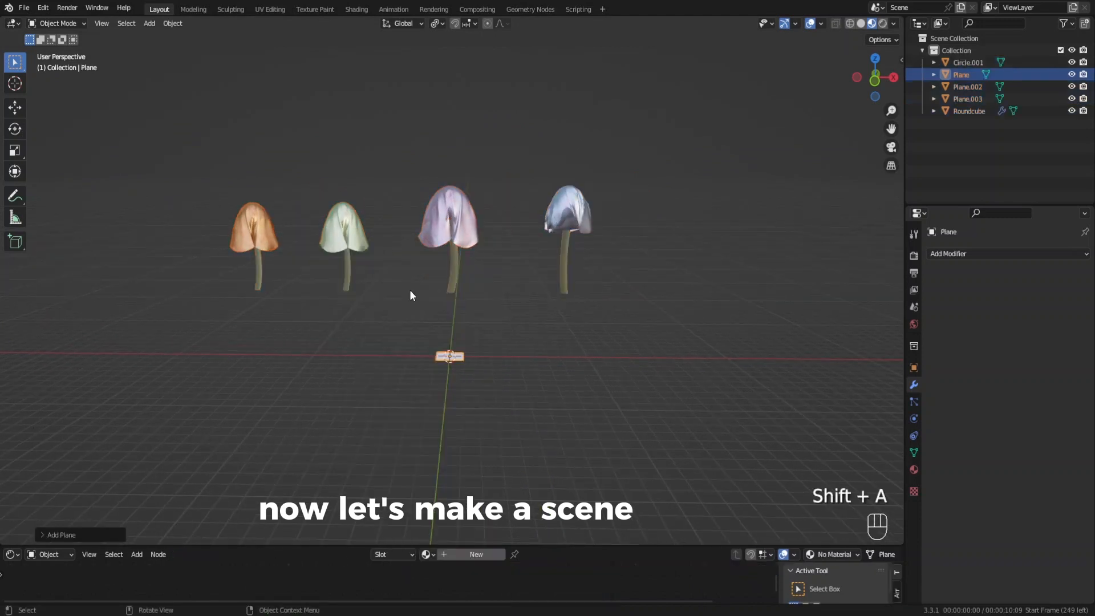
key(s)
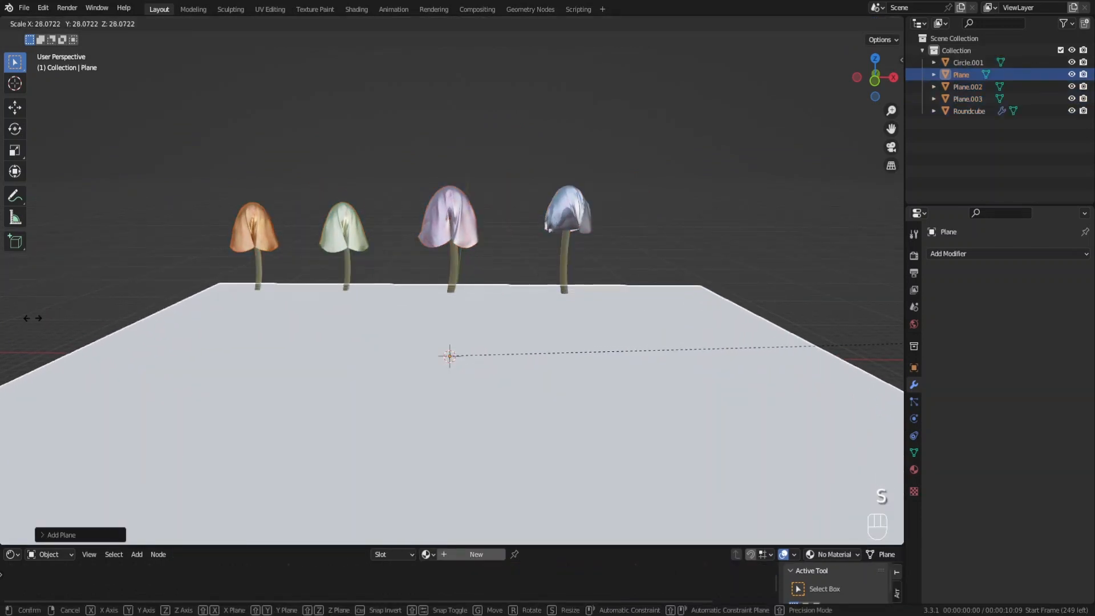
click(477, 405)
scroll(478, 321, down, 2)
key(s)
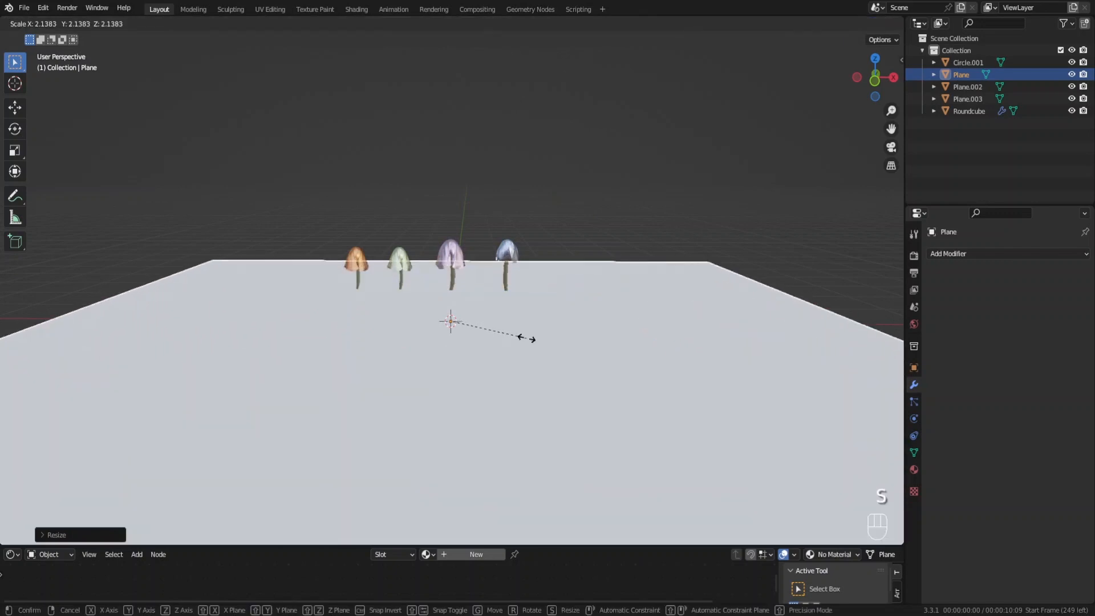
click(525, 338)
Step: Subdivide the ground plane's mesh twice into a dense grid, with the second subdivision set to 6 cuts
key(Tab)
scroll(420, 283, down, 3)
right_click(407, 234)
click(406, 233)
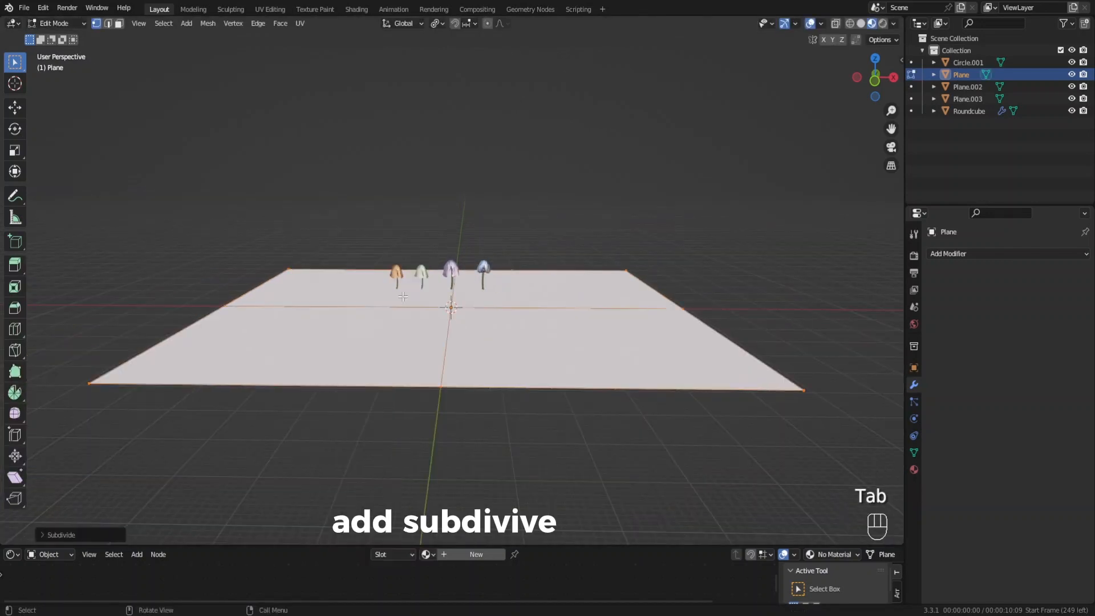
click(48, 536)
drag(146, 451, 177, 451)
right_click(292, 318)
click(292, 319)
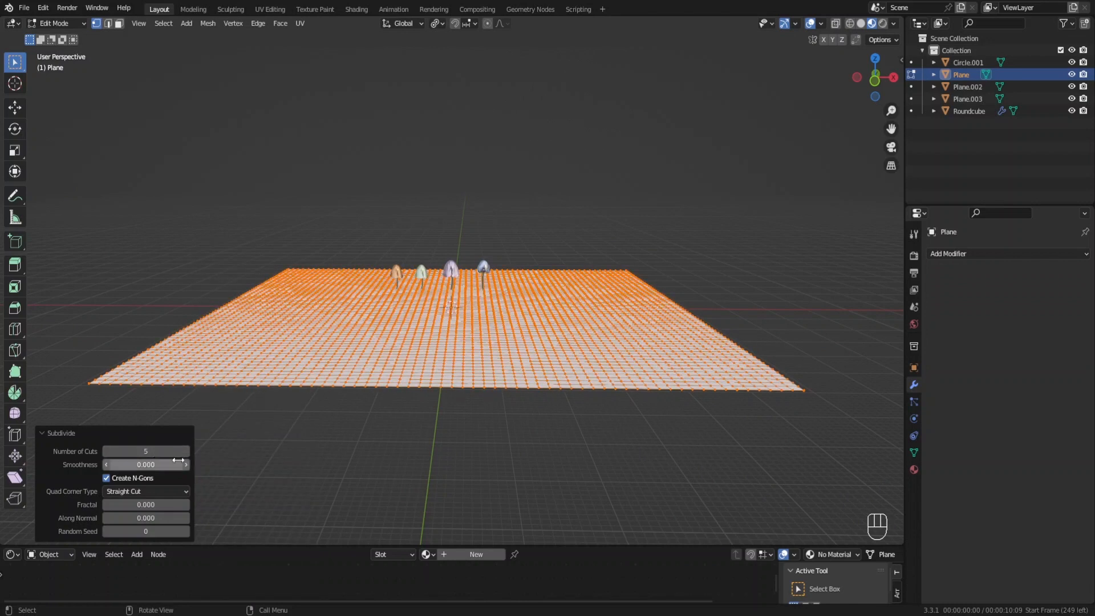
click(186, 453)
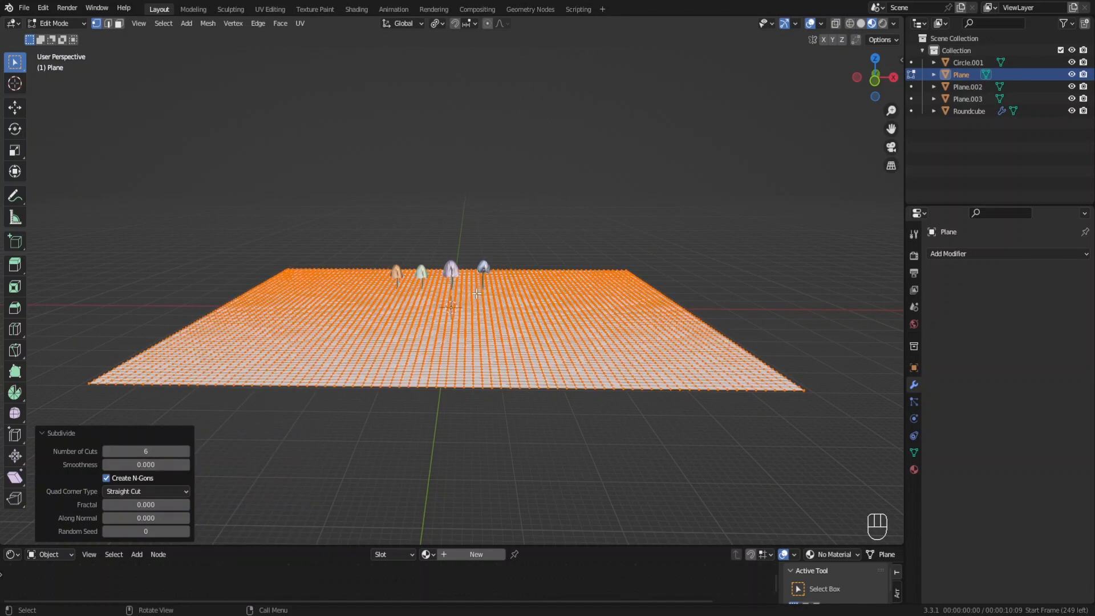
Step: Turn on proportional editing for the ground plane's mesh, deselect its vertices and return to Object Mode
key(o)
middle_drag(482, 294, 487, 308)
click(487, 308)
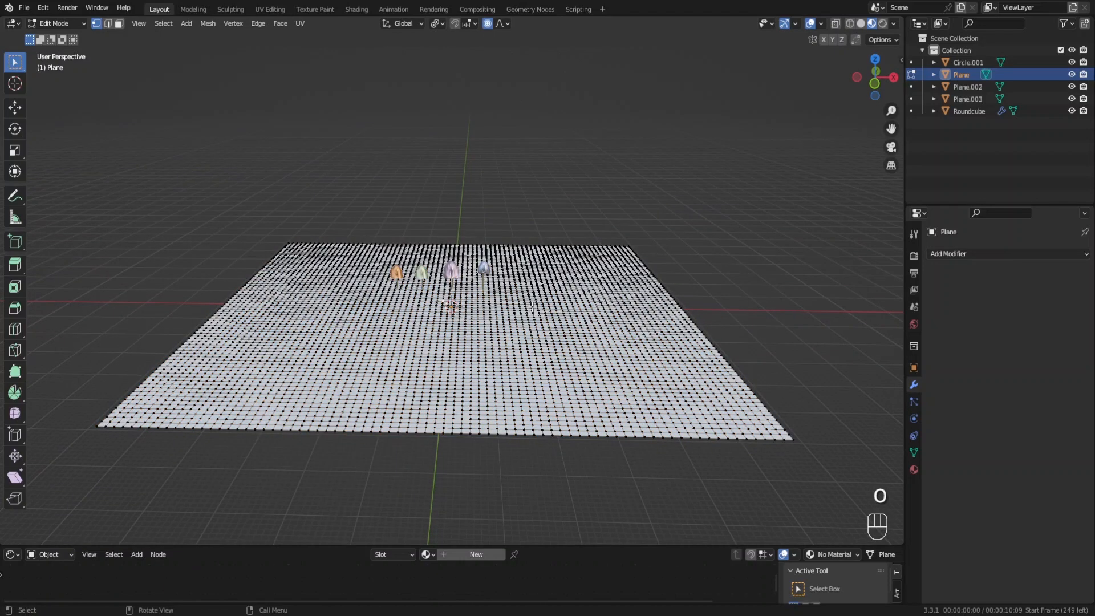
key(Tab)
Step: Add a camera and align it to the current view of the mushrooms and ground
key(shift+a)
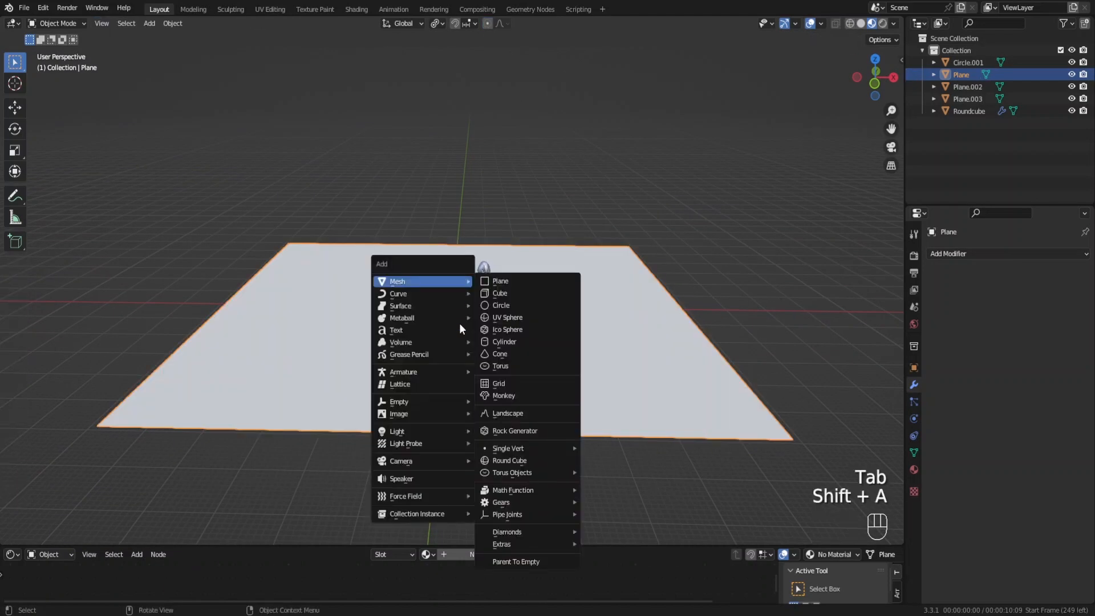
click(489, 461)
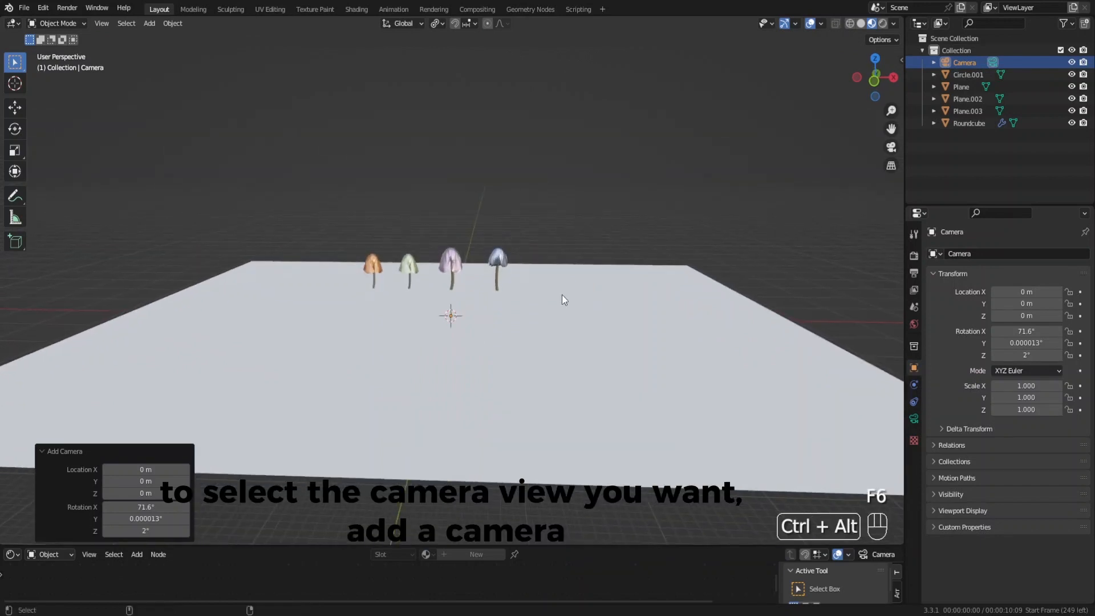
key(ctrl+alt+KP_0)
Step: Change the camera's lens type to Orthographic with an Orthographic Scale of 33.5
click(914, 419)
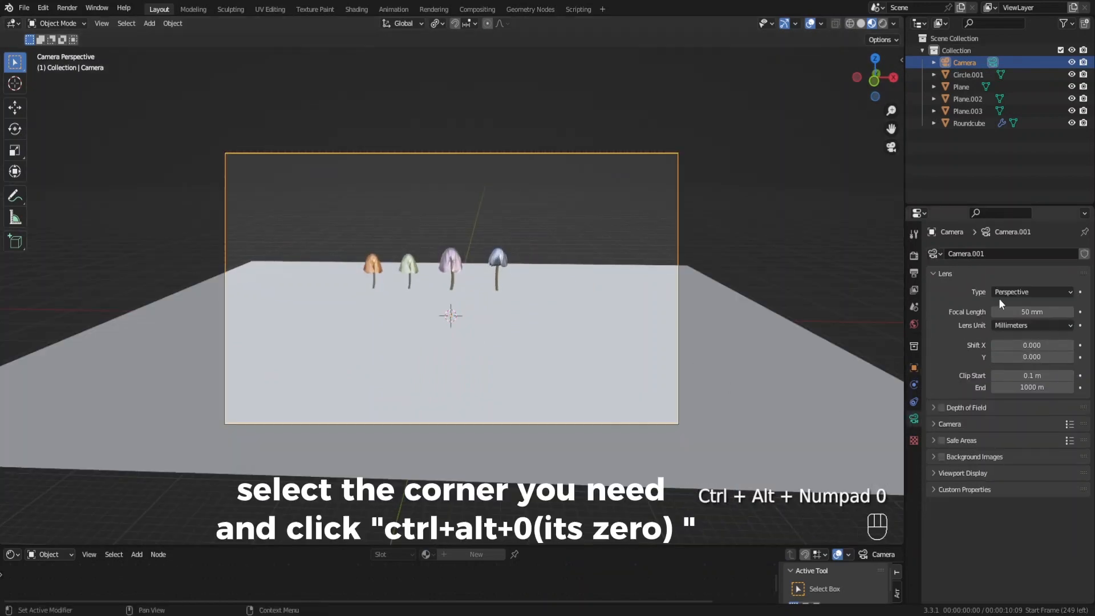
click(1015, 319)
drag(1027, 312, 1071, 312)
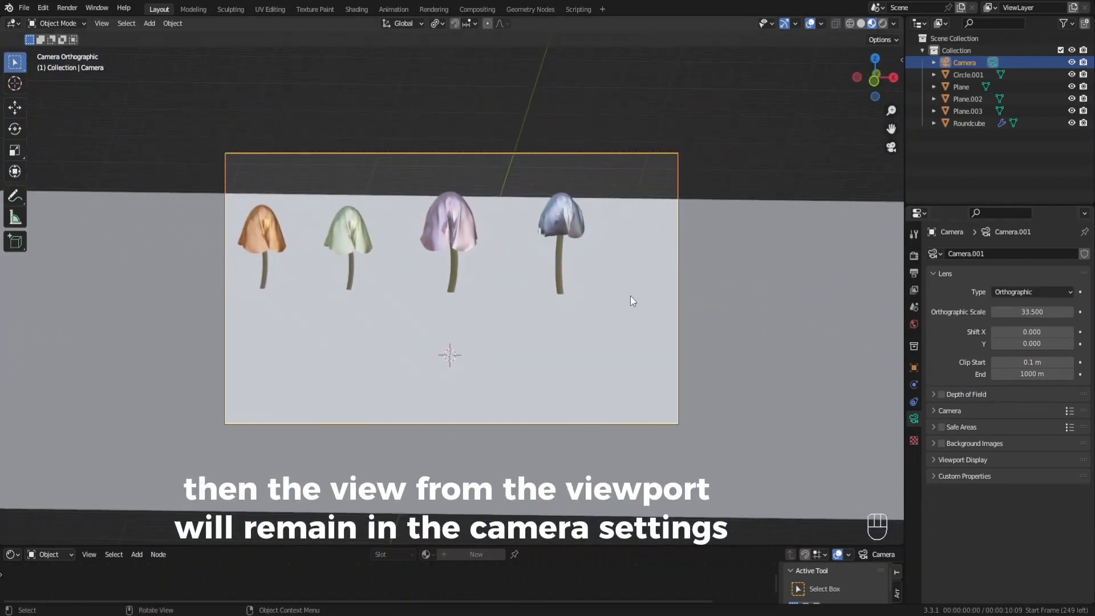
Step: Rotate the camera freely, then shift it about -2.6 m in X and -3.2 m in Y relative to the view
key(r)
key(r)
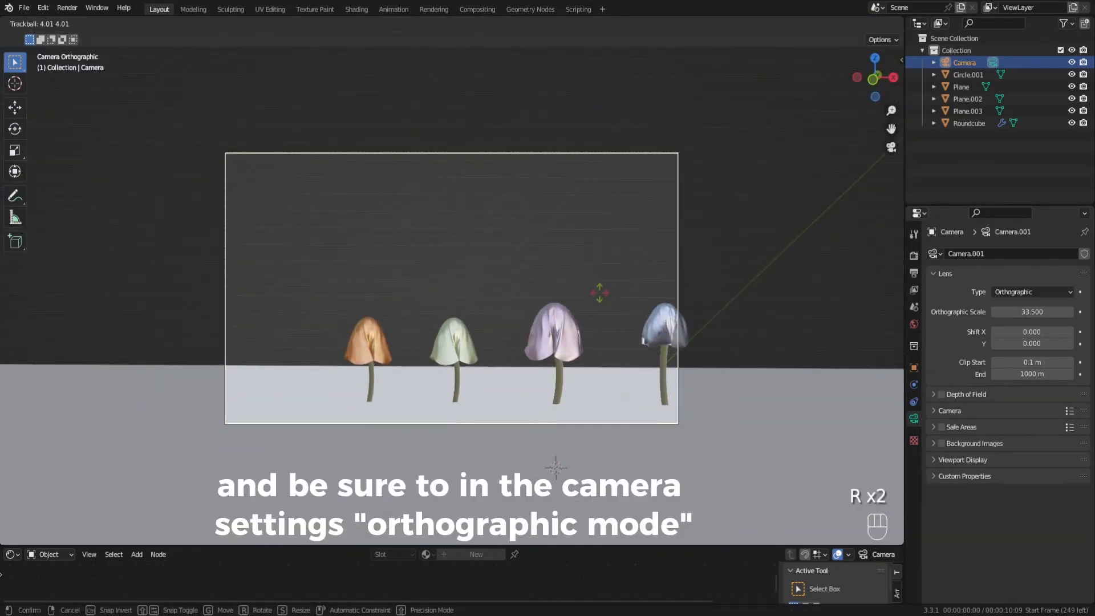
click(597, 292)
key(g)
click(562, 339)
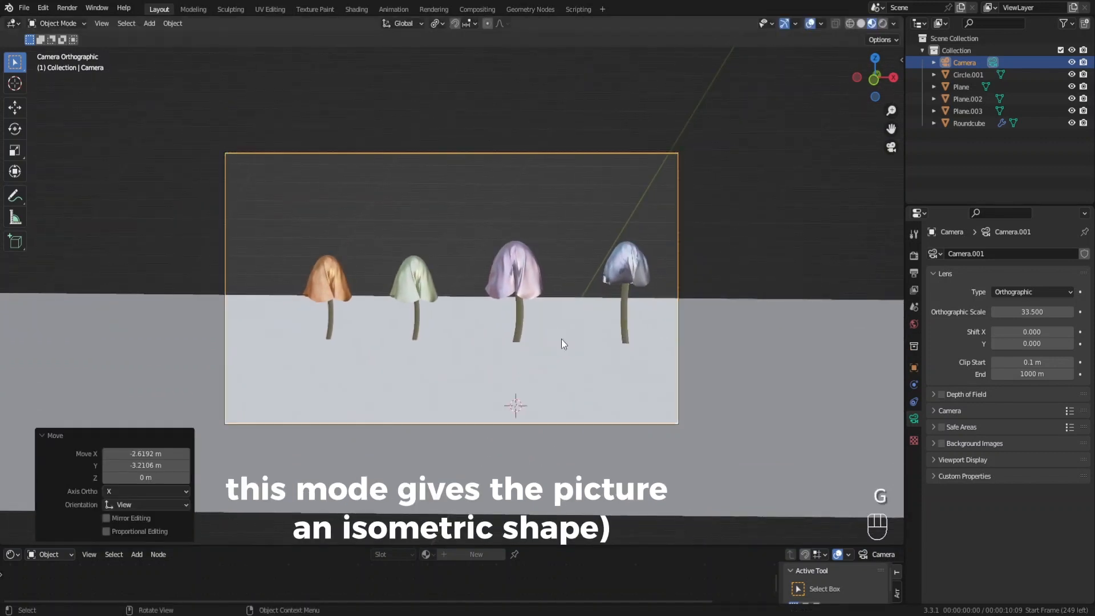
Step: Increase the camera's Orthographic Scale and reposition the camera so the mushrooms sit near the middle of the frame
scroll(665, 336, down, 2)
drag(1041, 316, 1060, 317)
key(g)
click(517, 361)
Step: Raise a broad hill along Z on the ground plane in front of the blue mushroom, using smooth proportional editing
click(635, 331)
scroll(633, 331, up, 1)
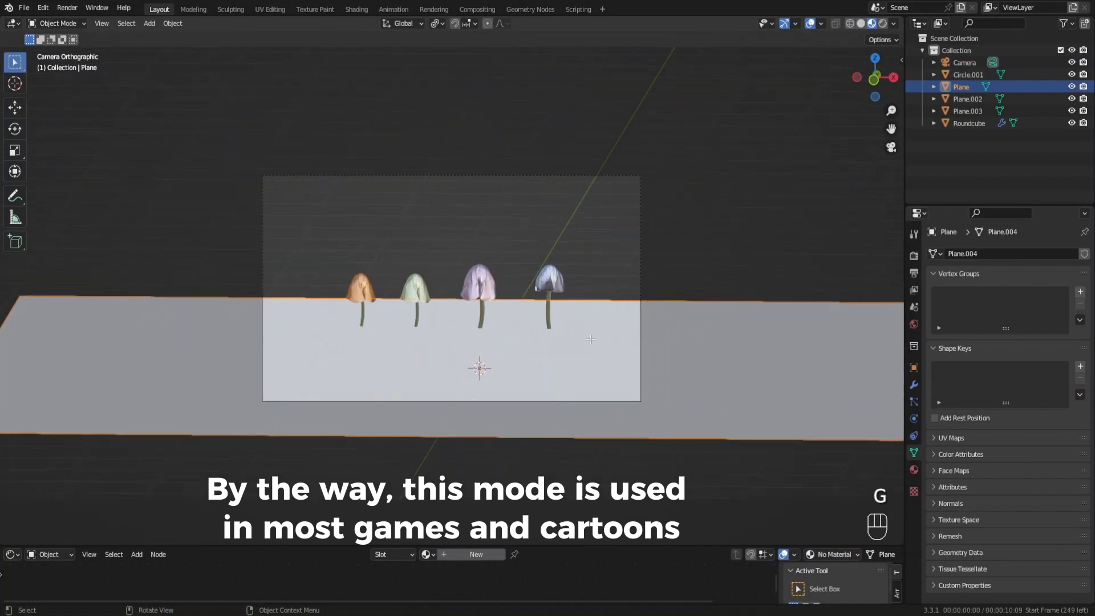
key(Tab)
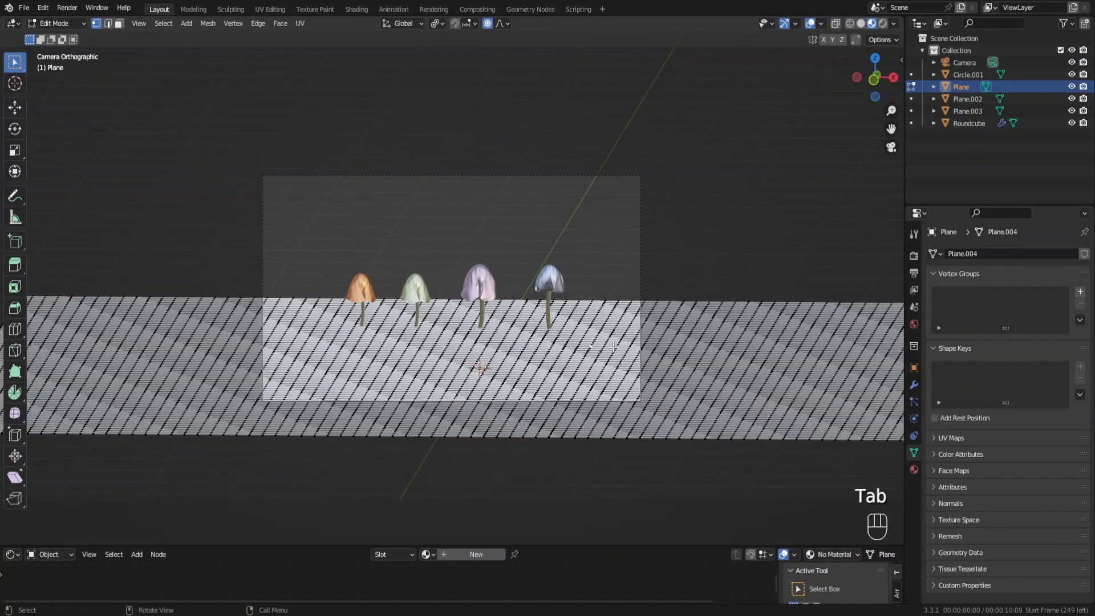
key(g)
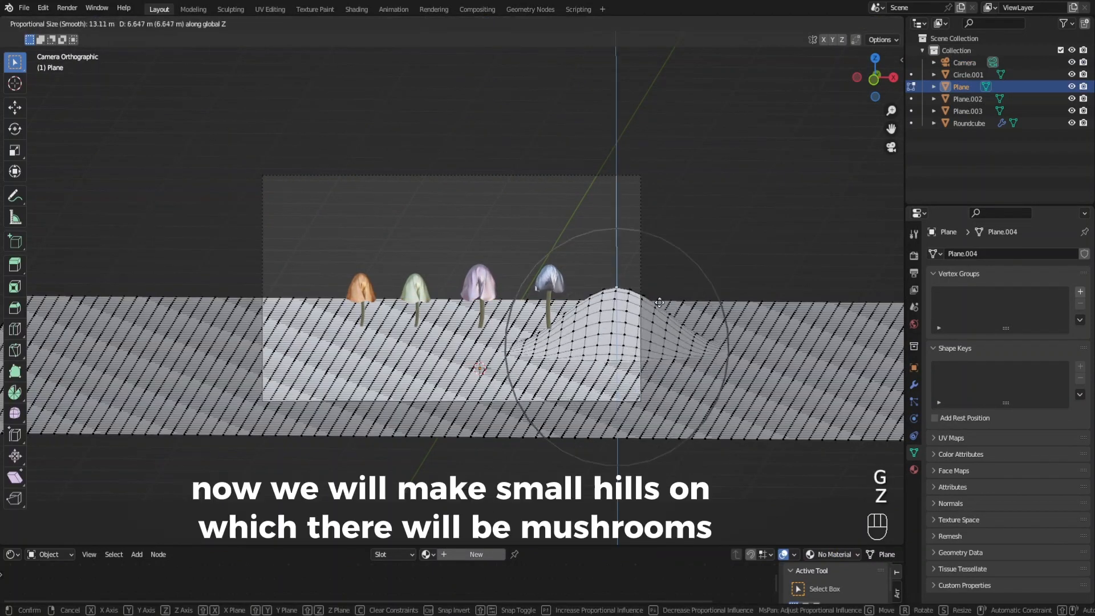
right_click(661, 297)
click(639, 397)
key(g)
key(z)
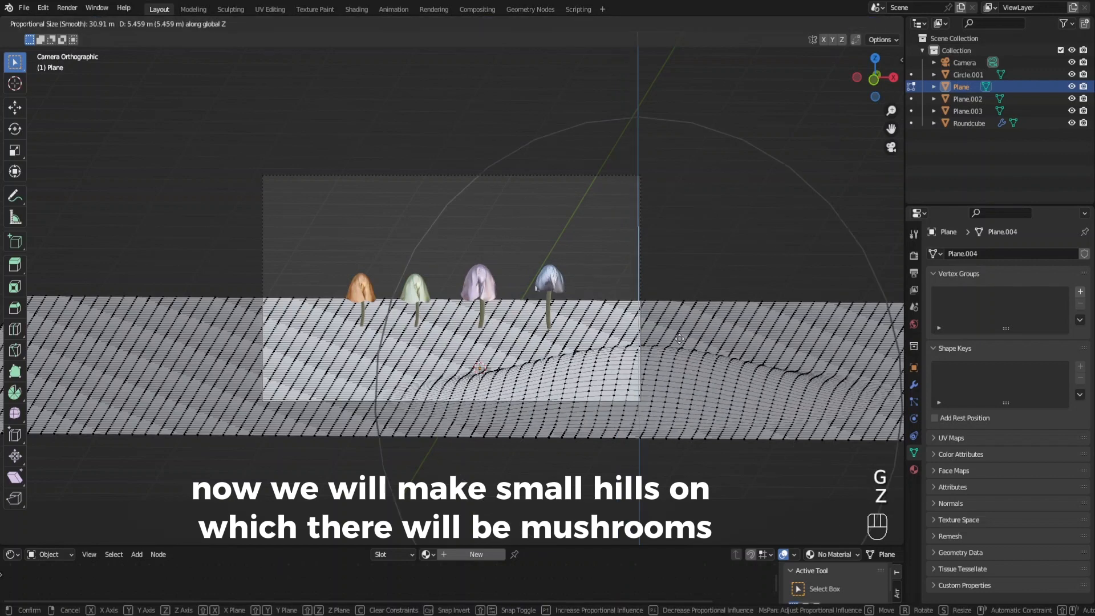
click(638, 321)
Step: Raise two broad hills along Z behind the mushroom row, the left one by about 10 m, using smooth proportional editing
click(274, 331)
key(g)
key(z)
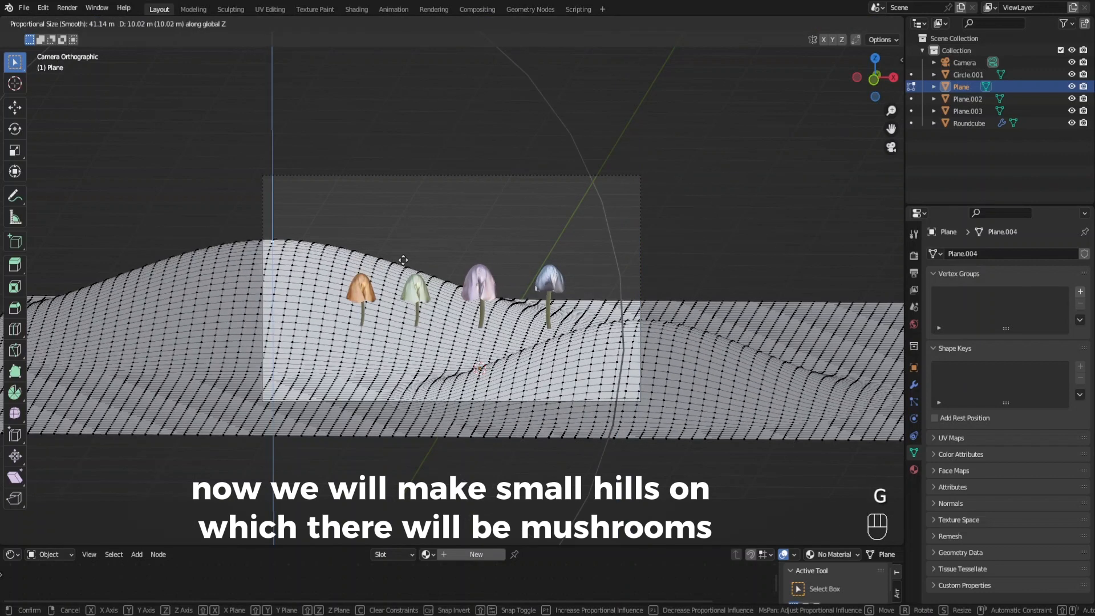
click(404, 262)
click(621, 299)
key(g)
key(z)
click(611, 249)
Step: Raise a smaller hill along Z near the front edge of the ground plane, below the orange mushroom
click(297, 395)
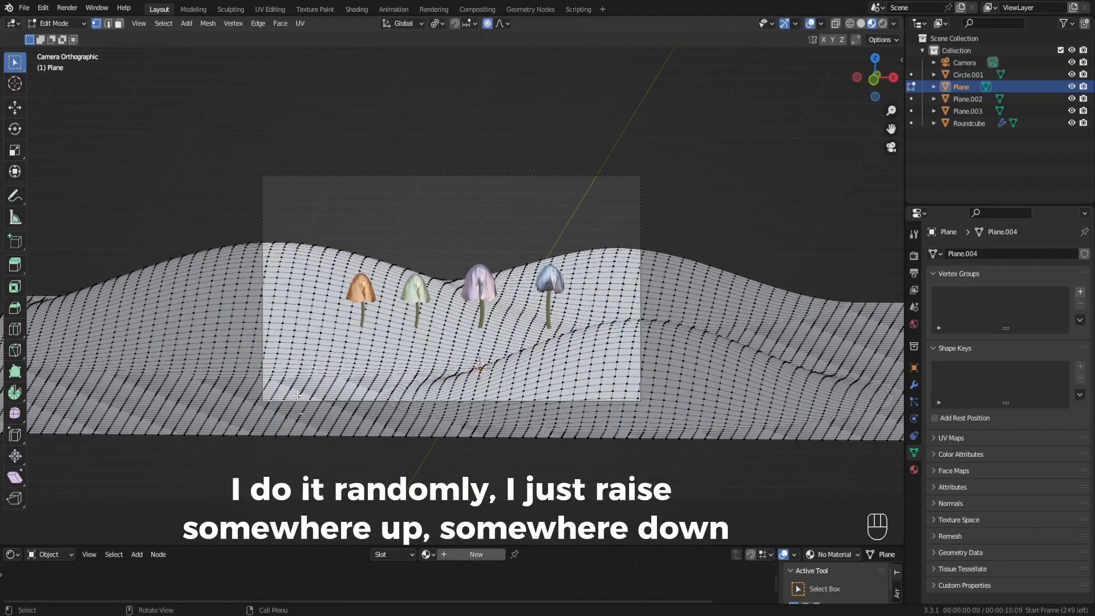
key(g)
key(z)
click(297, 416)
Step: Scale the whole ground plane along Z in Object Mode to exaggerate the height of its hills
key(F6)
key(Tab)
key(s)
key(z)
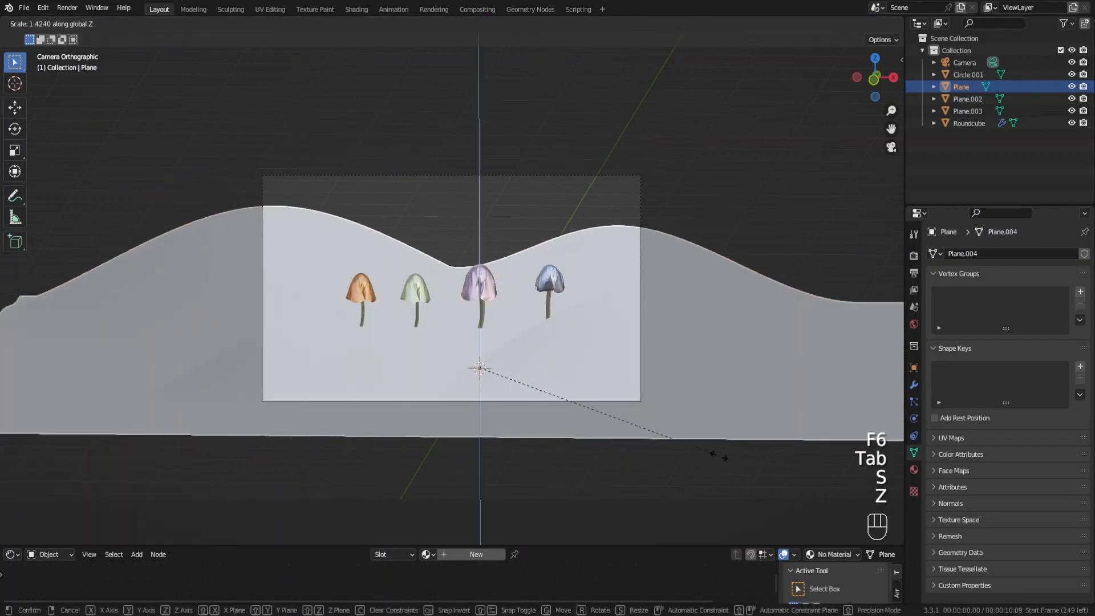
click(640, 399)
Step: Lower the front-left hill and raise the front-right hill along Z with smooth proportional editing
key(Tab)
scroll(525, 273, up, 2)
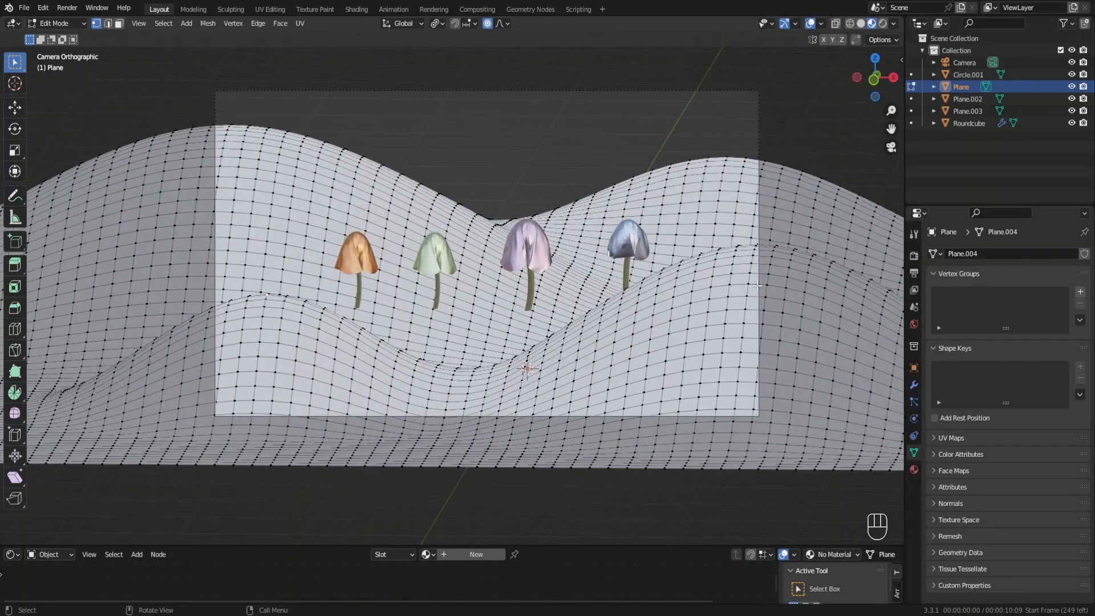
key(g)
key(z)
click(740, 247)
key(g)
key(z)
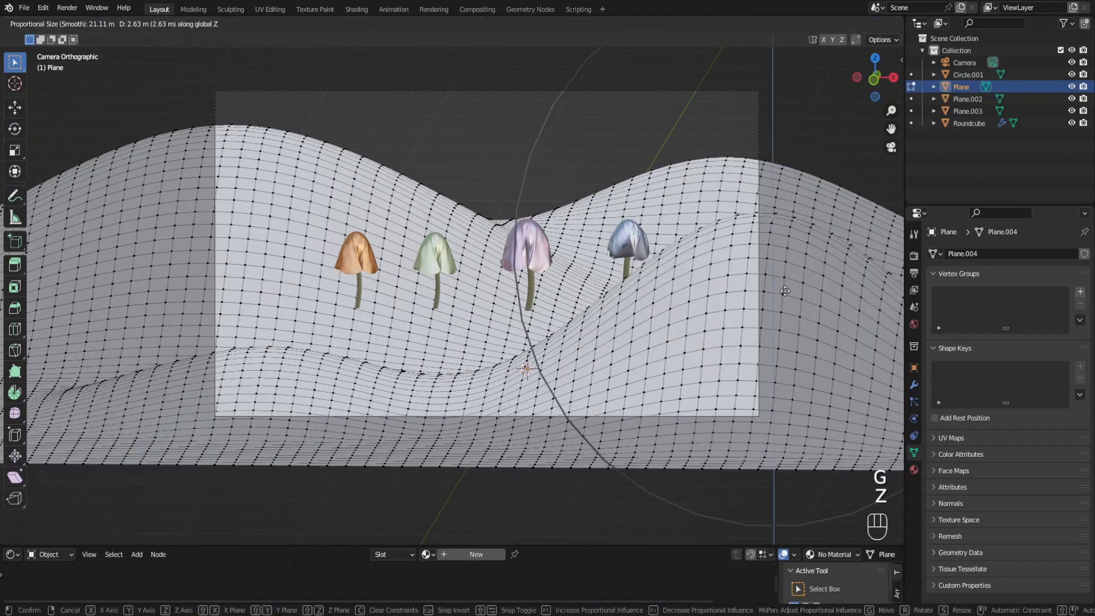
click(787, 235)
Step: Lower the ridge behind the front-right hill along Z using a smaller proportional radius
key(g)
key(z)
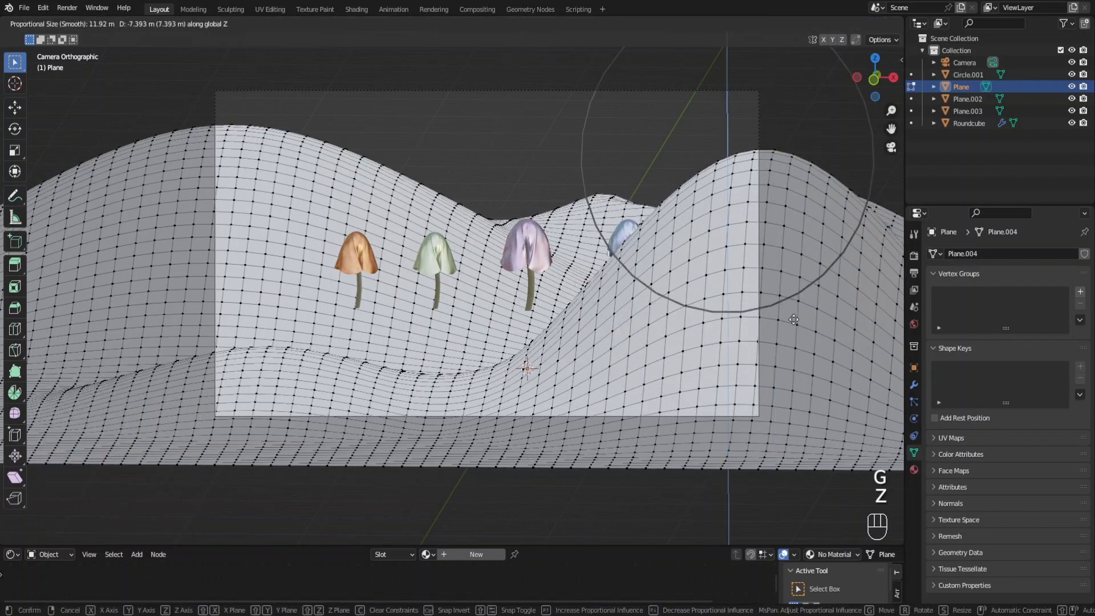
click(792, 296)
Step: Pull down the rear slope above the orange and green mushrooms with a wider proportional radius
click(399, 193)
key(g)
right_click(467, 210)
key(g)
scroll(513, 245, down, 6)
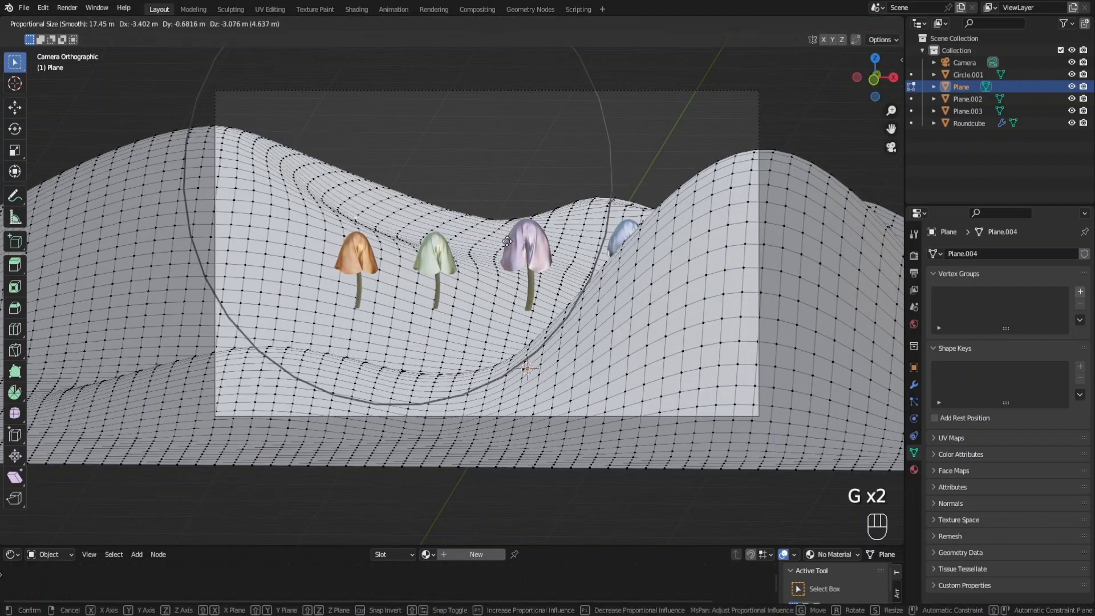
click(504, 255)
Step: Adjust the height of the ground between the purple mushroom and the right hill along Z
click(508, 286)
key(g)
key(z)
scroll(514, 288, up, 5)
click(564, 288)
Step: Shape the valley along Y and push the ground beside the orange mushroom about -2.2 m in X and -1.8 m in Z
click(472, 335)
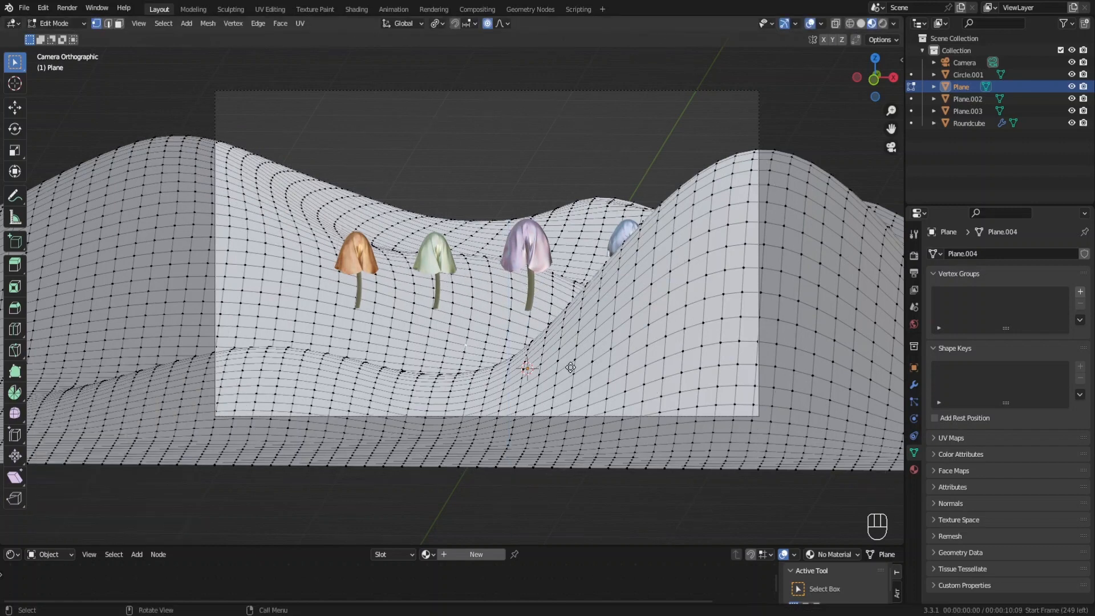
key(g)
key(y)
click(271, 304)
key(g)
click(262, 268)
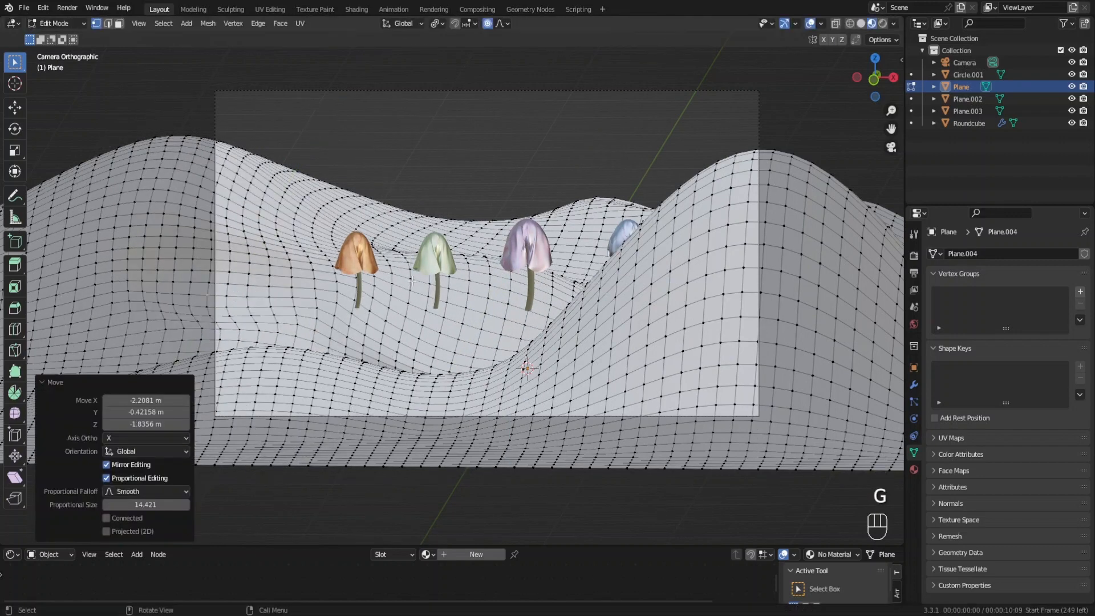
Step: Return to Object Mode and shade the ground plane smooth
key(Tab)
right_click(464, 270)
click(464, 269)
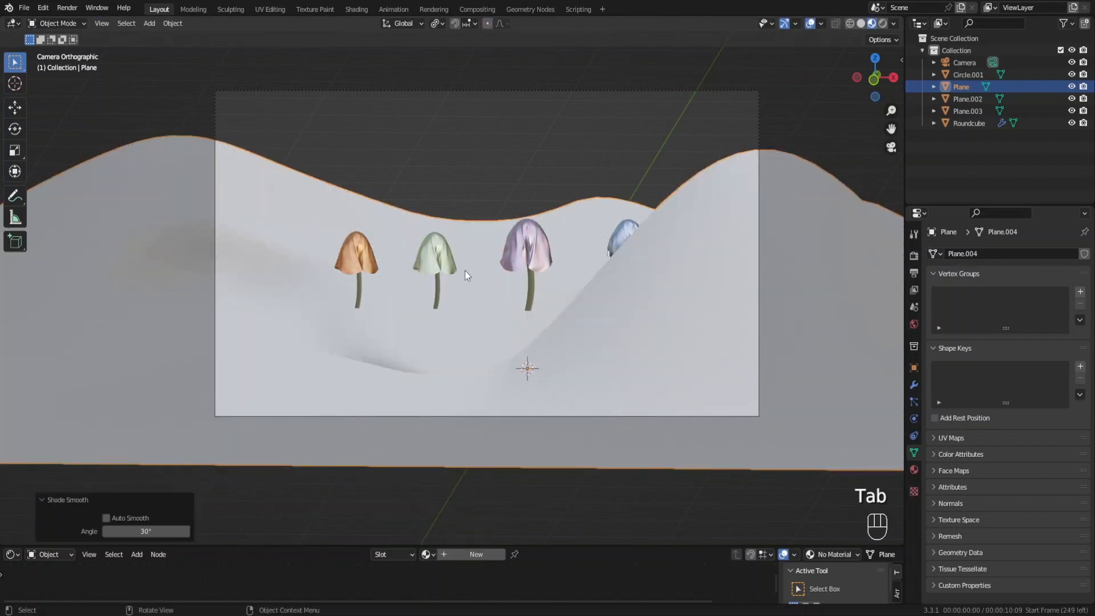
scroll(566, 253, down, 2)
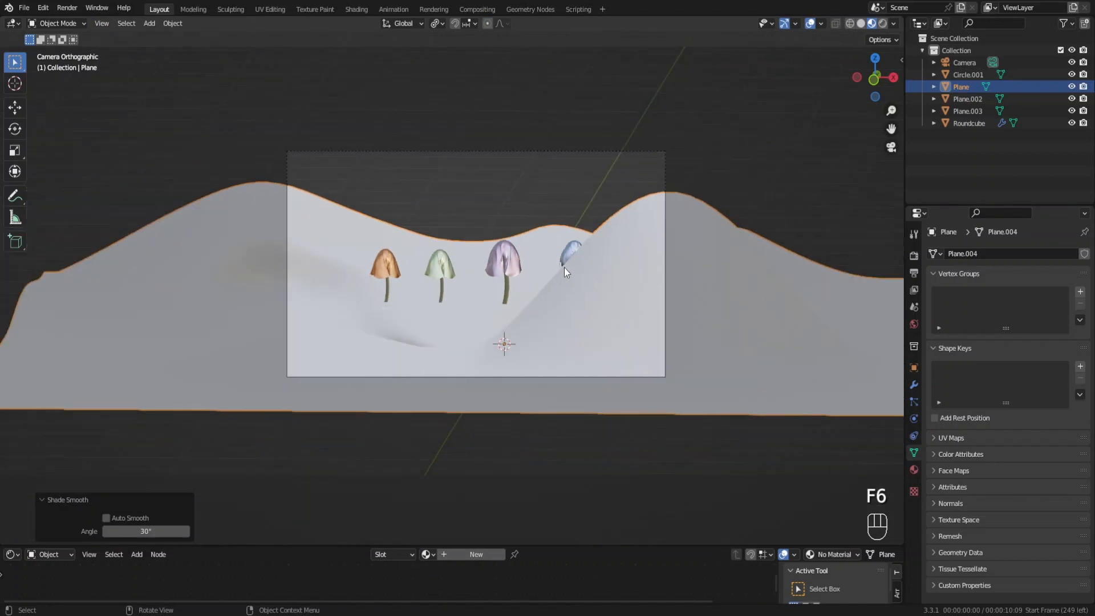
Step: Duplicate the ground plane in top view and place the copy about 107.8 m back along Y
key(KP_7)
scroll(567, 269, down, 4)
key(shift+d)
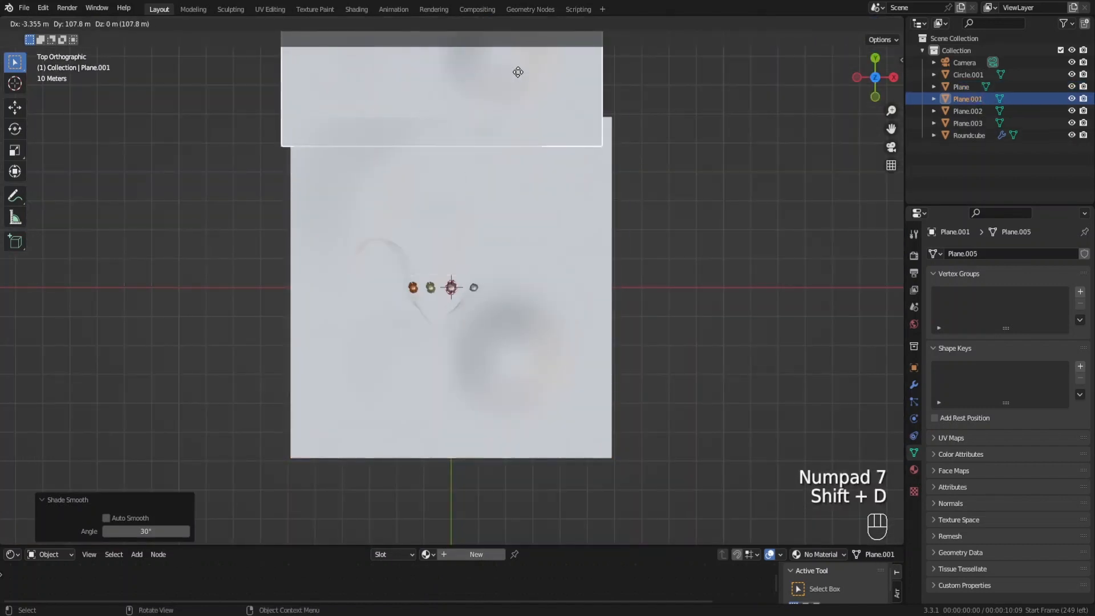
click(518, 75)
shift+middle_drag(518, 75, 594, 225)
key(KP_0)
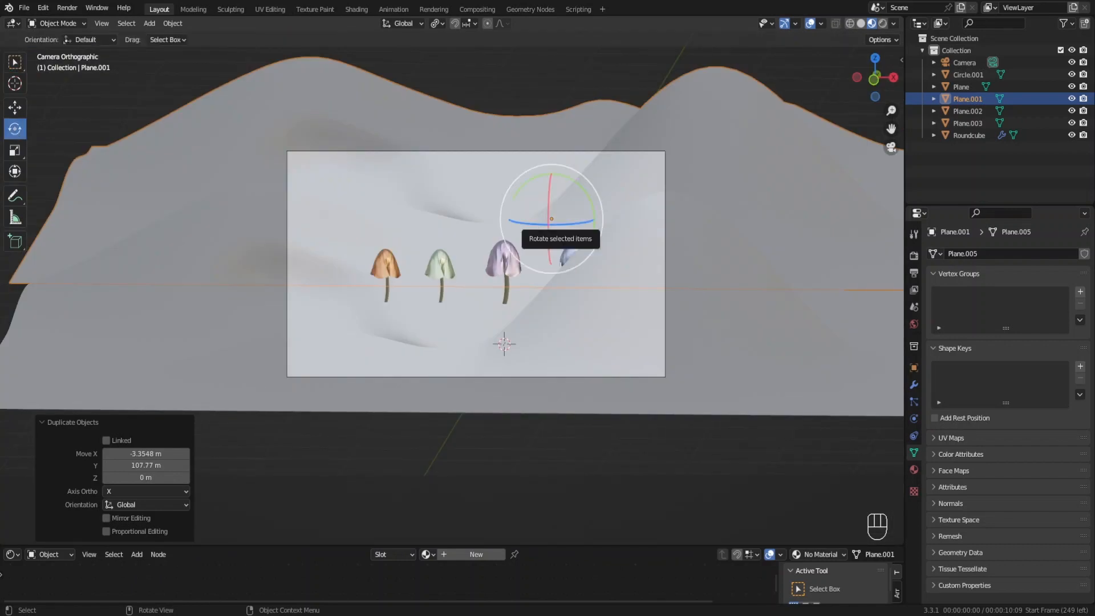
Step: Rotate the copied plane 223° about Z and move it about -4.2 m in X and 0.28 m in Z
drag(561, 223, 623, 206)
key(g)
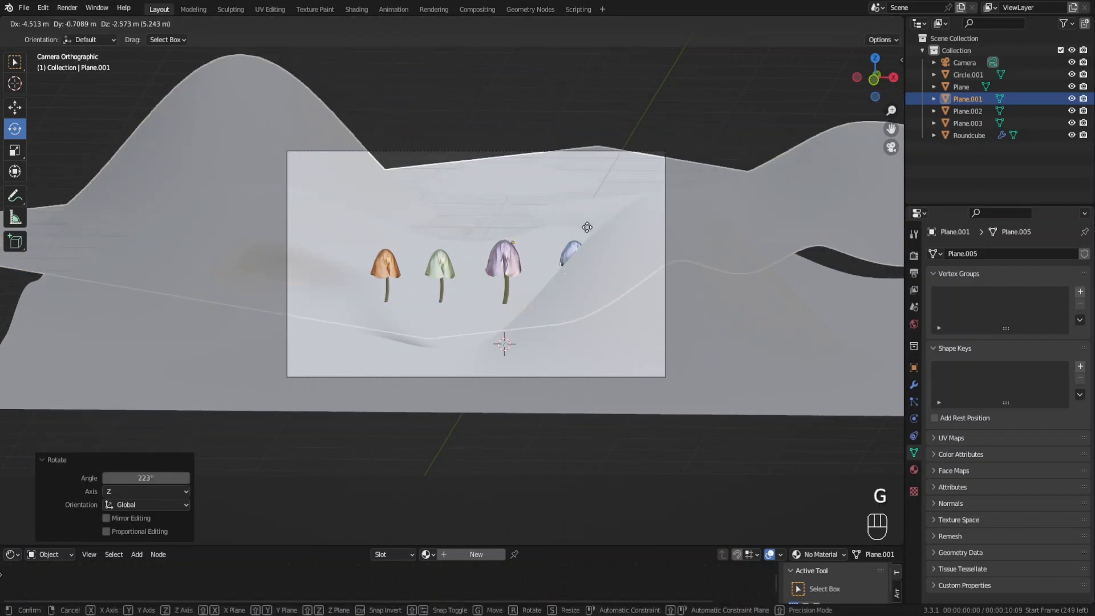
click(587, 203)
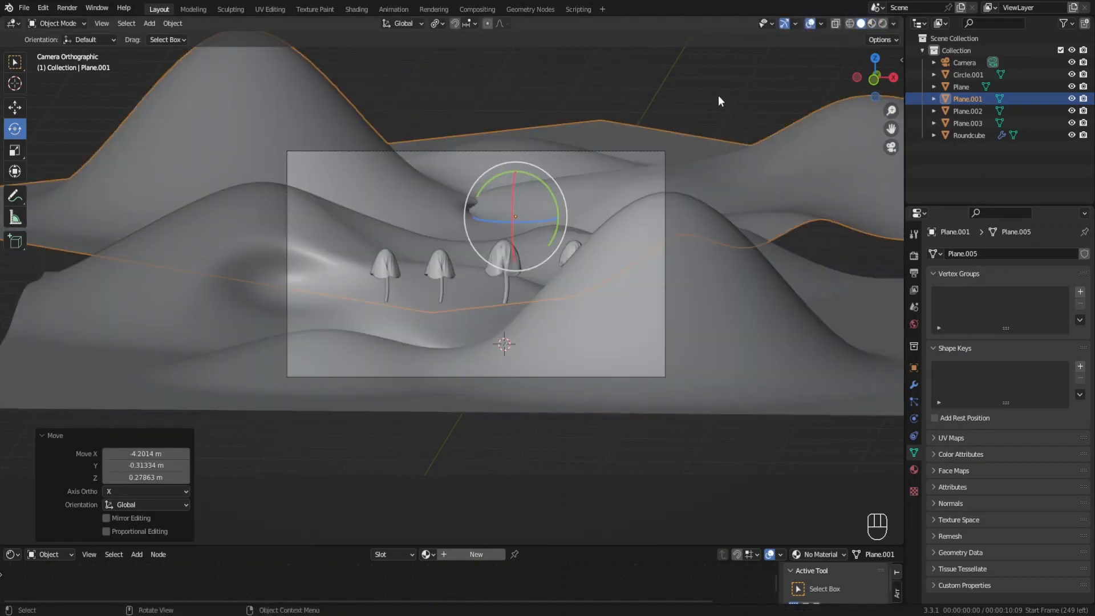
Step: Edit the copied plane and raise its terrain behind the front-right hill with smooth proportional editing
scroll(639, 158, up, 1)
key(Tab)
click(486, 185)
key(g)
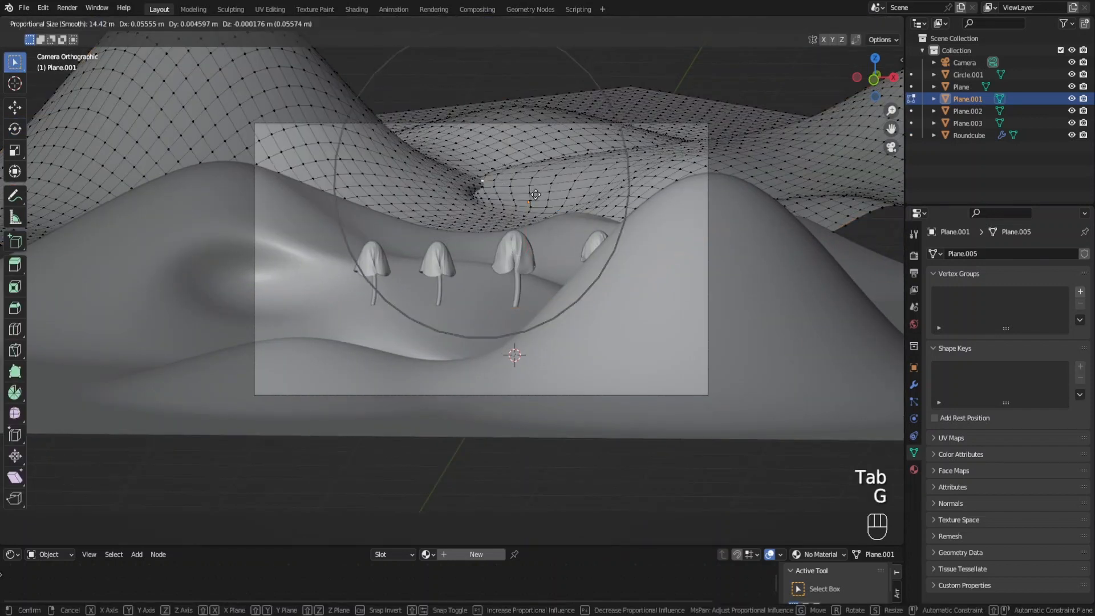
right_click(565, 200)
click(713, 150)
key(g)
click(712, 116)
Step: Lower the far middle part of the copied plane along Z using smooth proportional editing
click(525, 109)
key(g)
key(z)
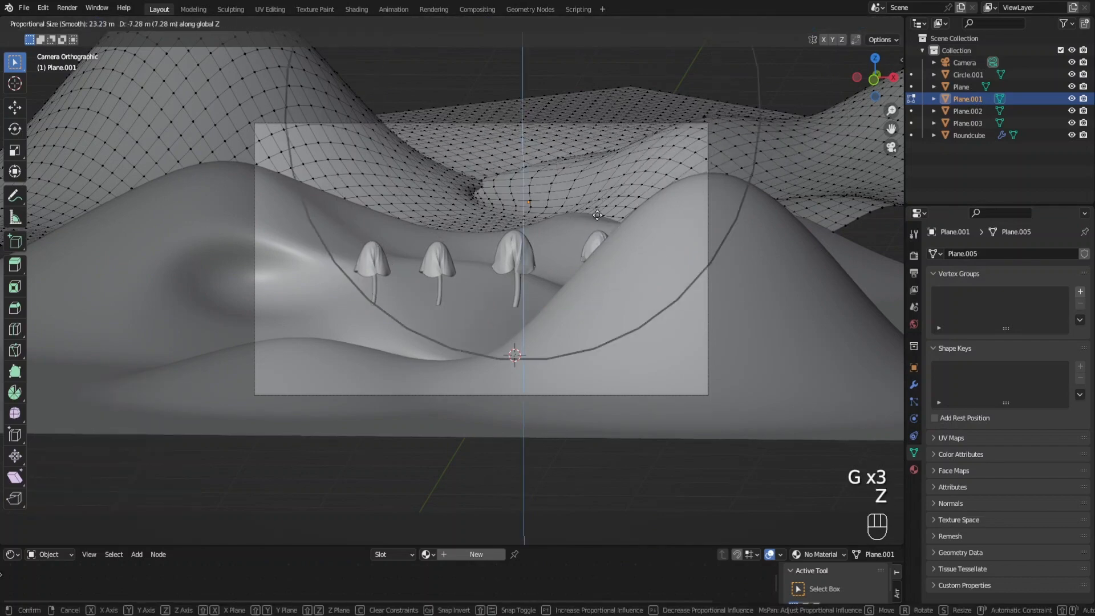
click(606, 140)
key(g)
key(z)
click(619, 148)
click(611, 156)
key(g)
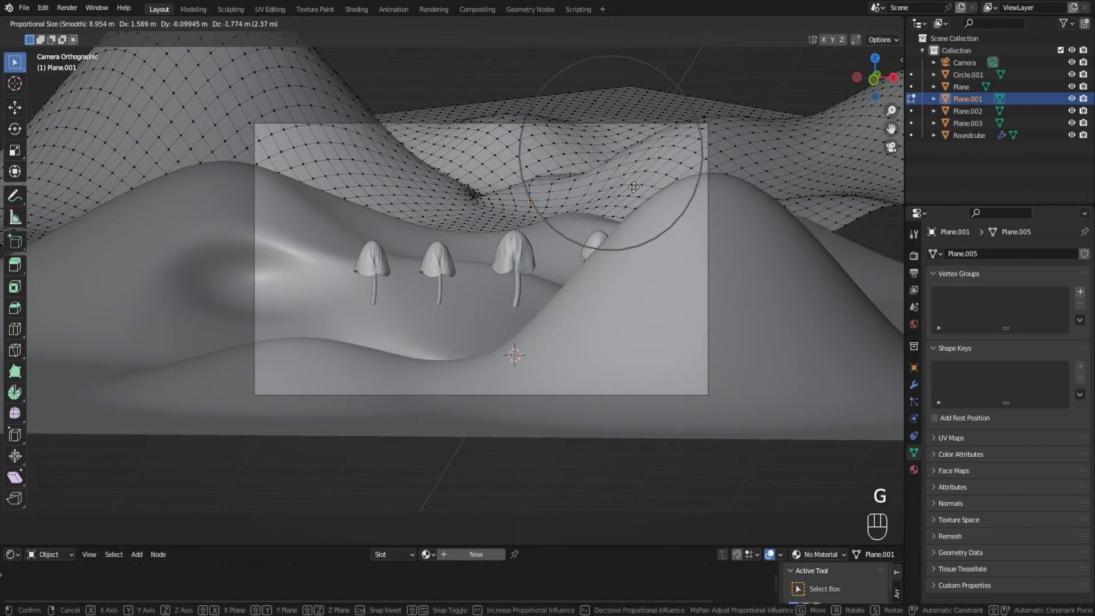
right_click(622, 163)
Step: Bulge the inner slope of the left rear hill toward the middle of the frame, then leave Edit Mode
scroll(616, 171, down, 2)
key(g)
click(602, 215)
click(378, 178)
key(g)
click(463, 206)
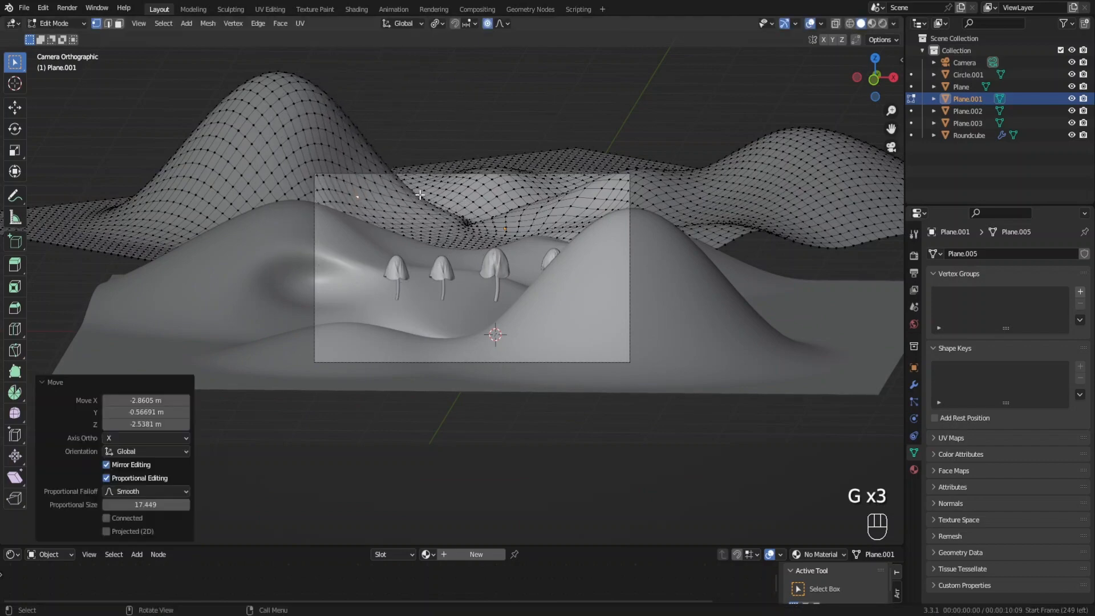
key(g)
click(450, 220)
scroll(448, 228, up, 1)
scroll(394, 302, down, 1)
key(Tab)
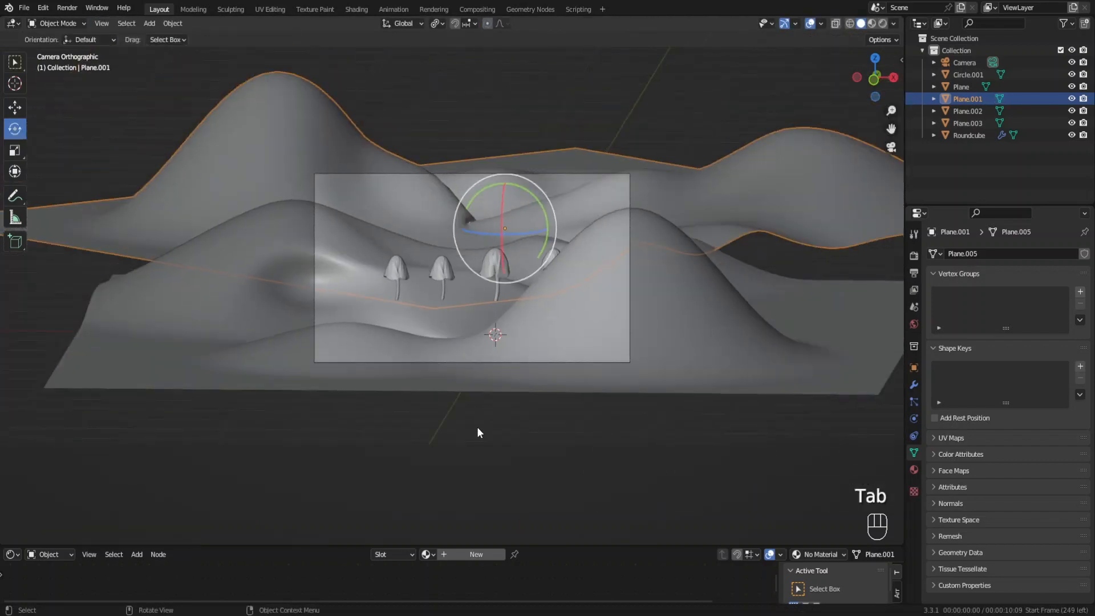
Step: Scale the front ground plane by 1.182 and lower it about 1.5 m along Z
click(478, 432)
scroll(498, 345, up, 2)
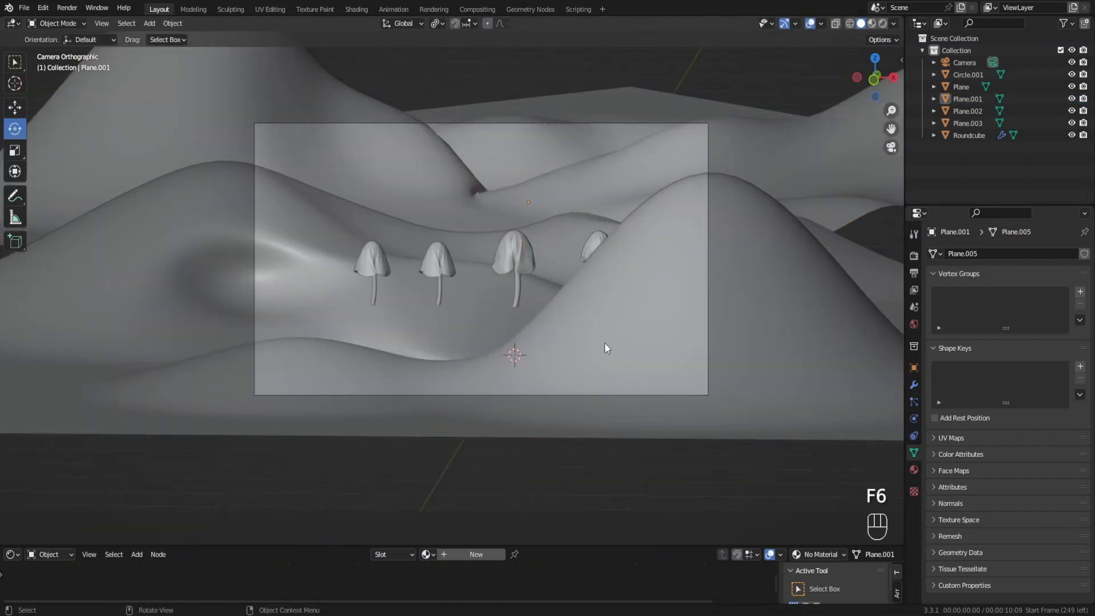
click(605, 344)
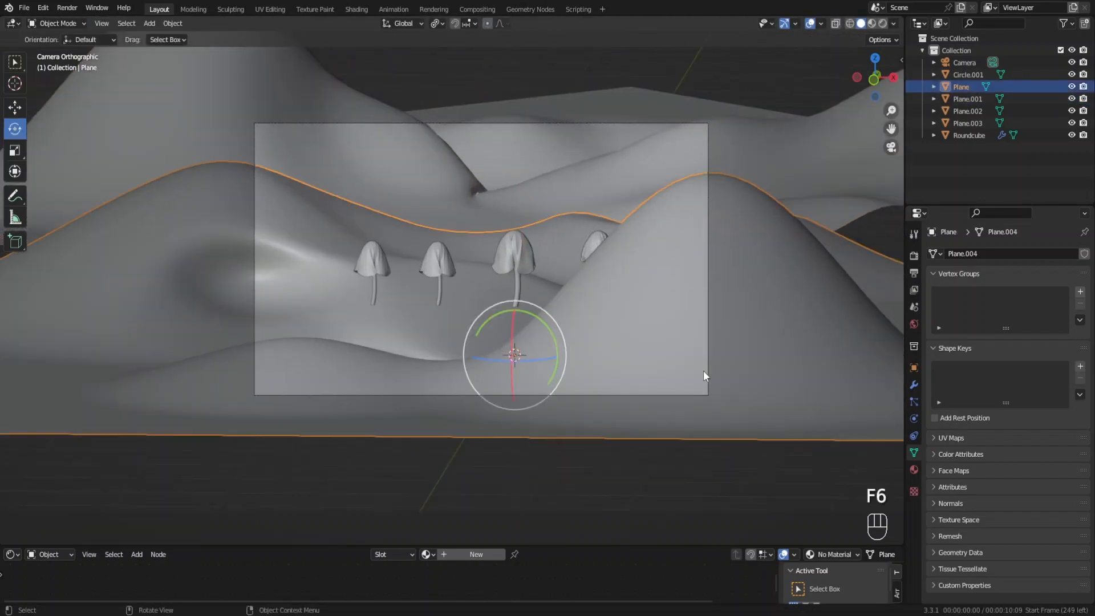
key(s)
click(734, 387)
key(g)
key(z)
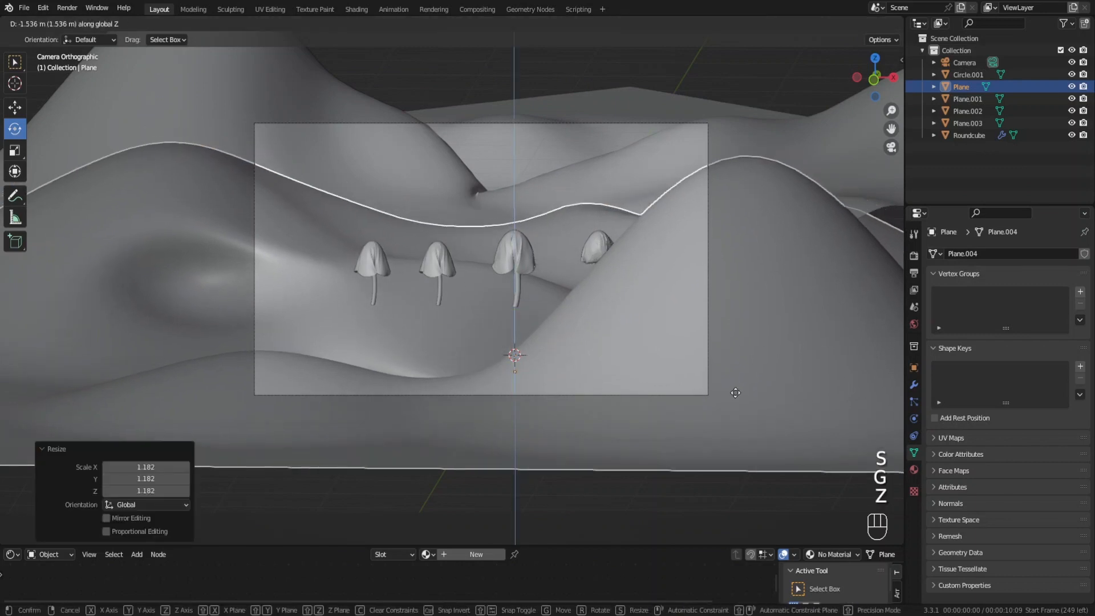
click(664, 334)
Step: Move the blue mushroom from the right hill to the left end of the mushroom row
click(600, 254)
key(g)
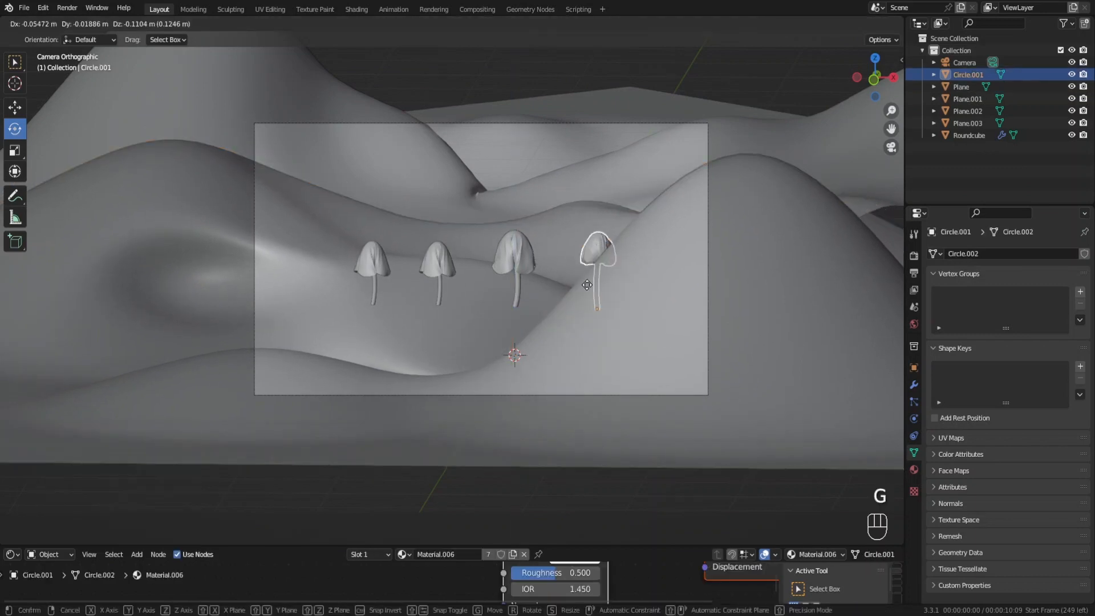
click(331, 298)
scroll(513, 285, up, 3)
Step: Select all four mushrooms, scale them by 1.489 and shift them along Z
click(534, 274)
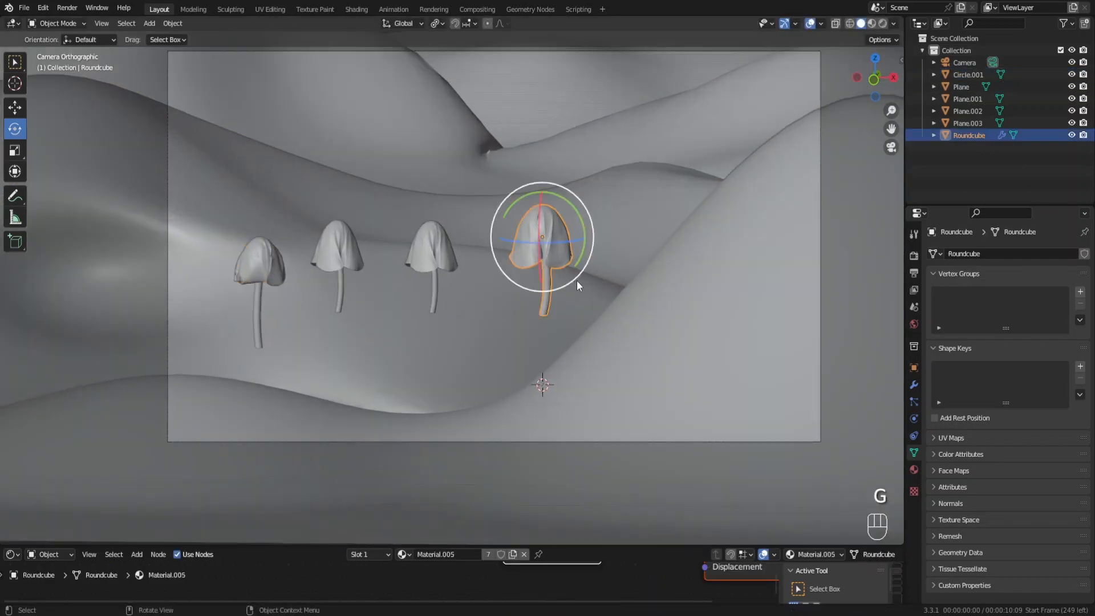
shift+middle_drag(534, 291, 460, 297)
shift+click(356, 268)
shift+click(257, 268)
shift+click(184, 273)
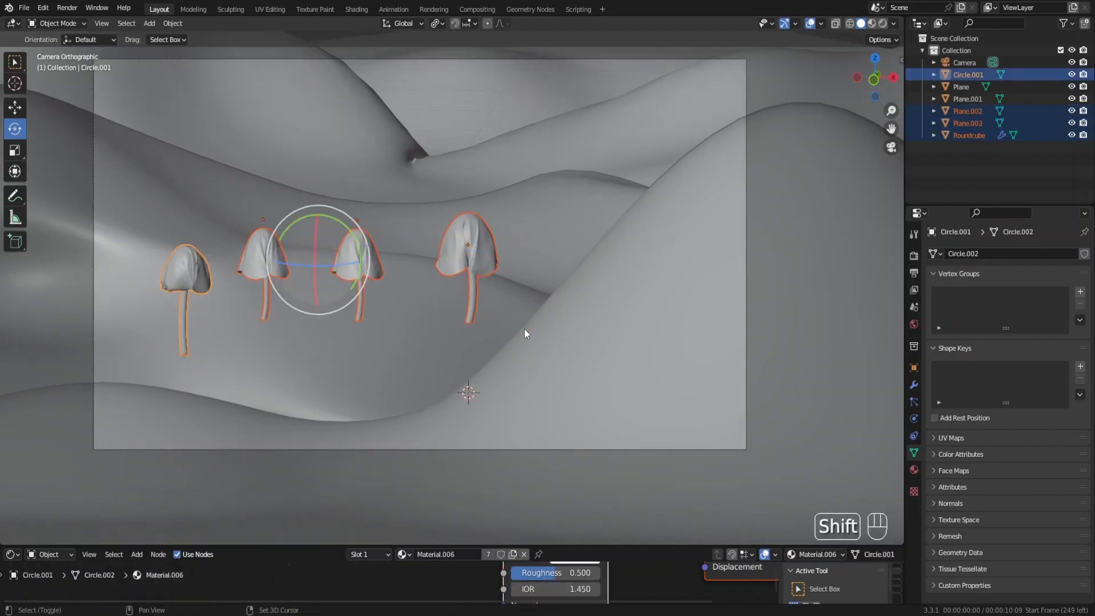
key(s)
click(648, 336)
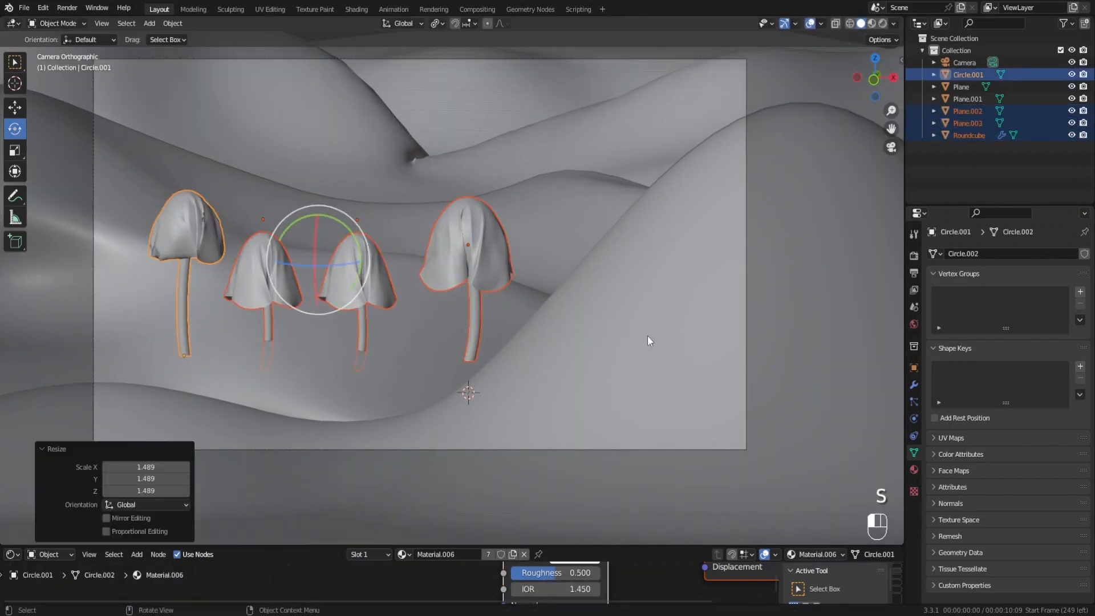
key(g)
key(z)
click(495, 245)
Step: Select all four mushrooms and move them about -29.9 m along Y, then return to the camera view
click(495, 244)
middle_drag(531, 293, 583, 320)
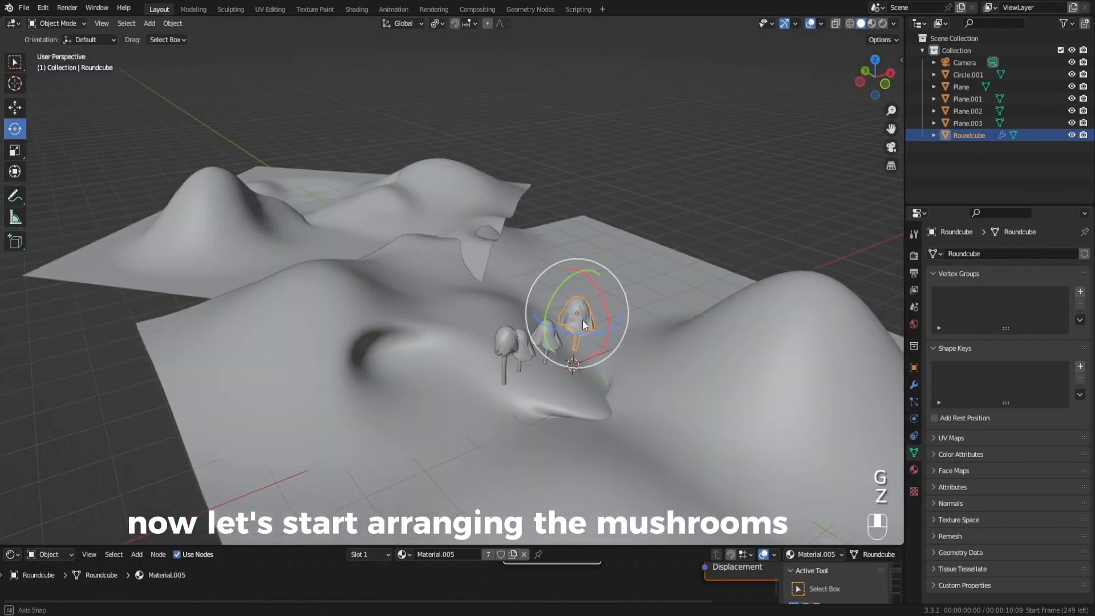
shift+click(526, 349)
shift+click(524, 349)
shift+click(509, 346)
shift+middle_drag(651, 365, 554, 318)
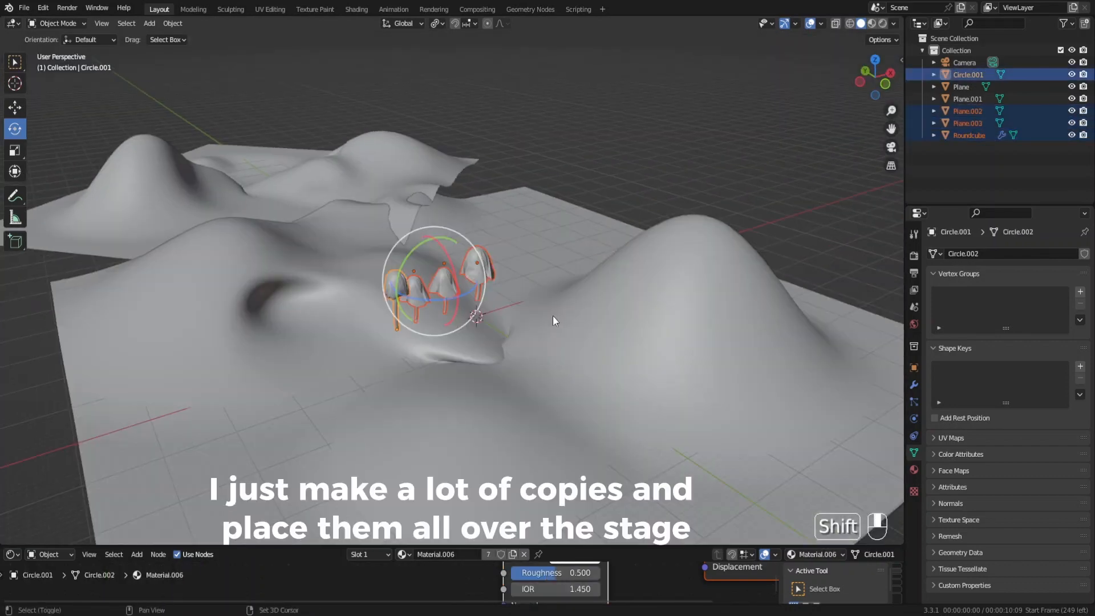
key(g)
key(y)
click(680, 363)
key(KP_0)
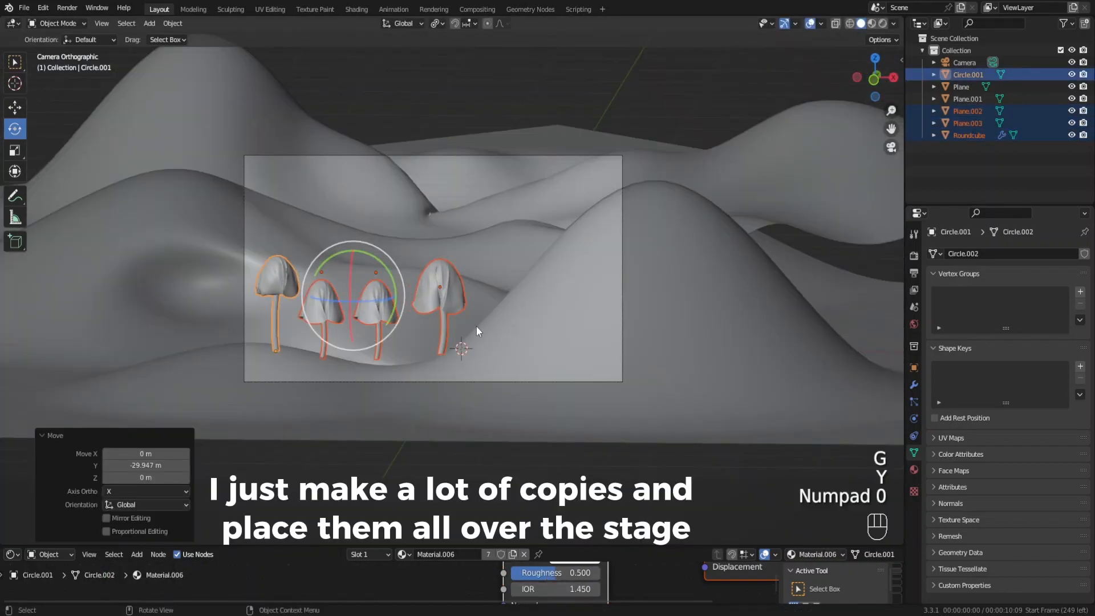
Step: Move the large purple mushroom onto the left slope of the front-right hill
click(455, 303)
scroll(510, 346, up, 1)
key(g)
click(570, 274)
scroll(570, 274, up, 1)
Step: Spread the two middle mushrooms along the valley at the foot of the right hill and tilt them
click(416, 342)
key(g)
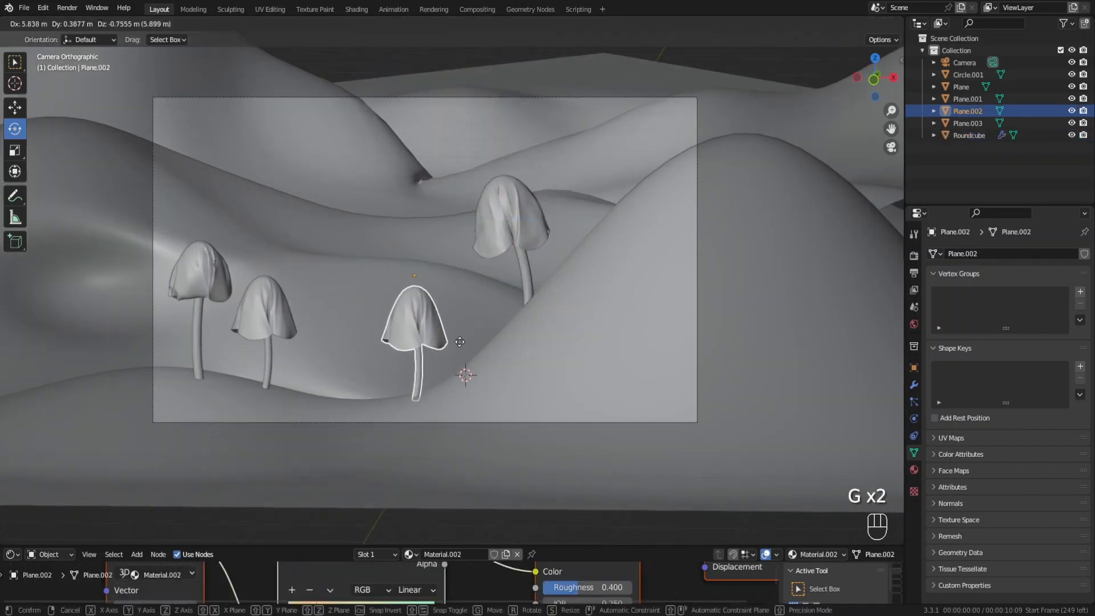
click(529, 372)
key(g)
key(y)
click(392, 341)
key(r)
Step: Tilt the blue mushroom and seat its stem on the left front slope
click(200, 285)
key(g)
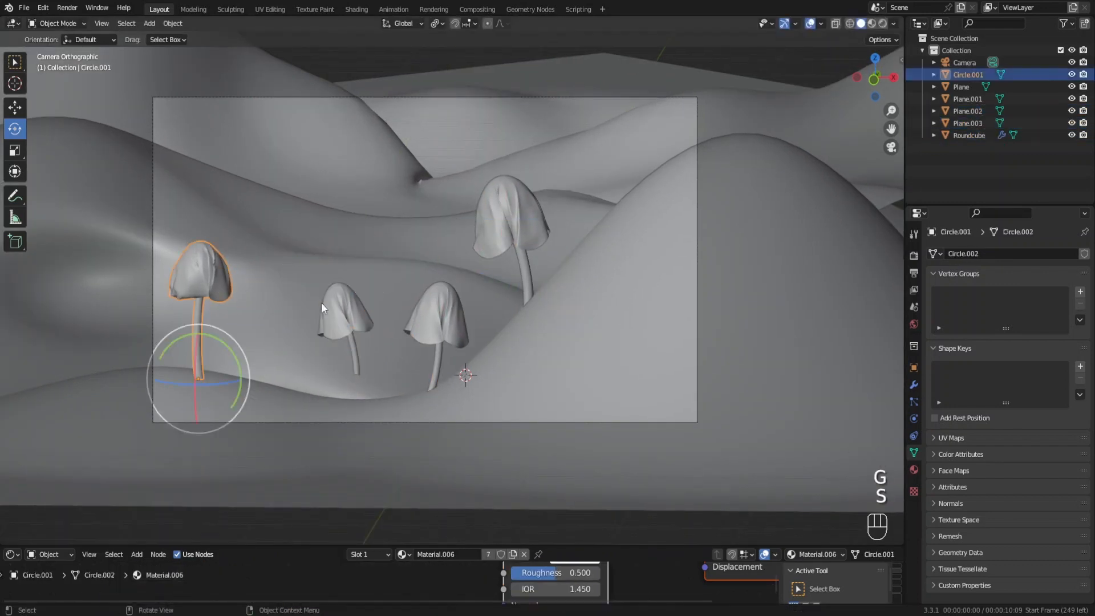
key(r)
click(228, 314)
Step: Duplicate the blue mushroom onto the upper slope of the right hill, scaled to 0.770 and freely rotated
key(shift+d)
click(650, 263)
key(r)
key(r)
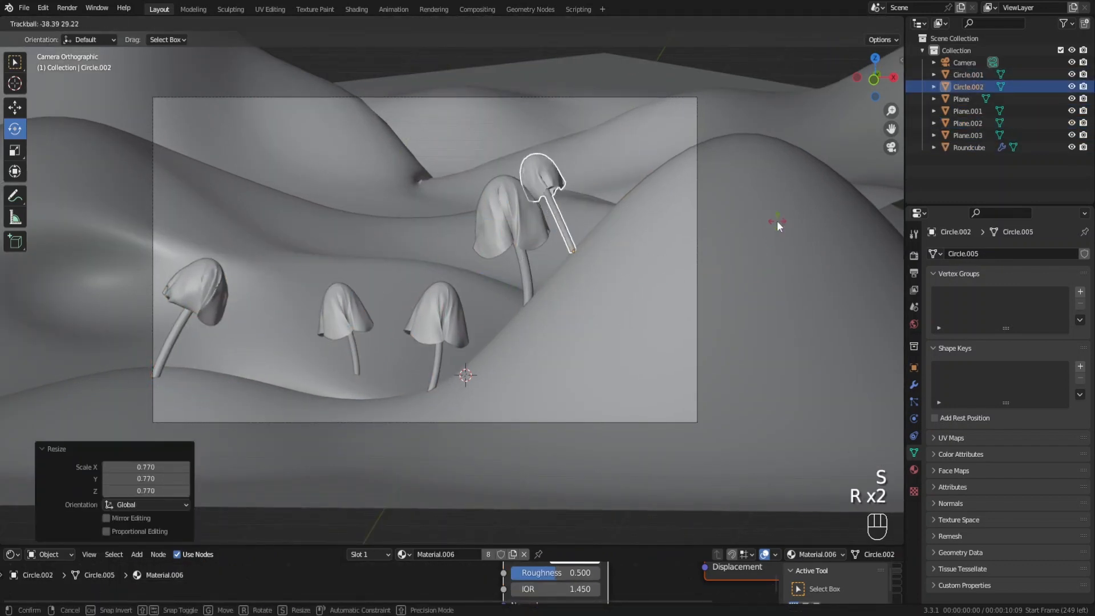
click(777, 225)
key(g)
key(Tab)
key(Tab)
scroll(623, 181, up, 1)
Step: Duplicate the orange mushroom beside the blue one on the front-left slope, rotated freely, scaled down and seated on the ground
click(331, 334)
key(shift+d)
key(r)
key(r)
key(r)
key(r)
key(r)
key(s)
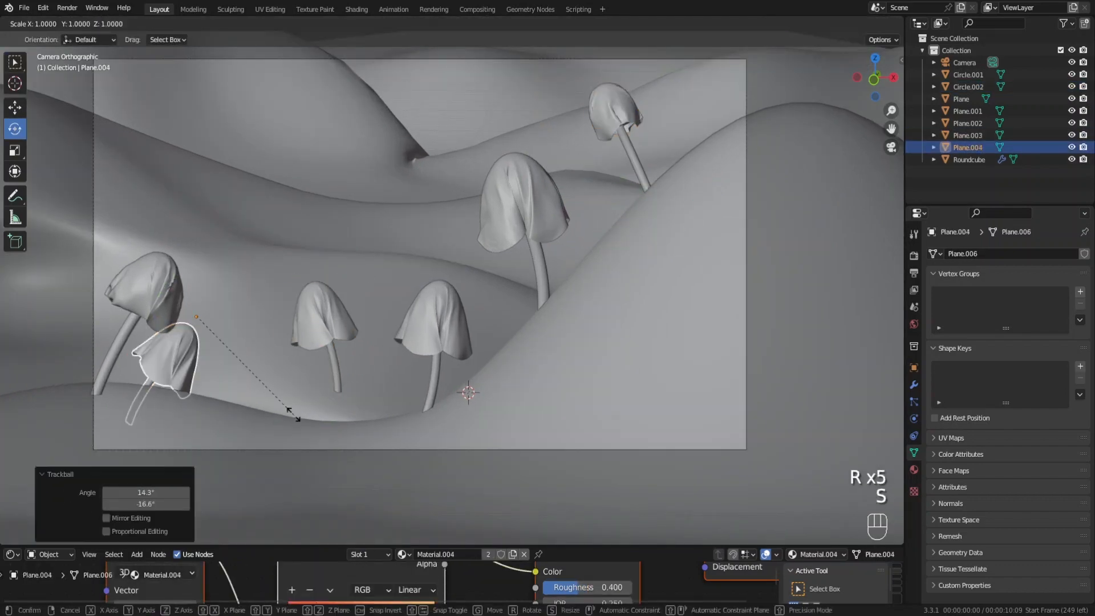
click(257, 393)
key(g)
key(g)
shift+middle_drag(195, 412, 217, 382)
Step: Duplicate the green mushroom onto the left hill with a free rotation, and place another copy on the far right slope
scroll(345, 343, down, 3)
click(465, 308)
middle_drag(465, 320, 547, 365)
key(shift+d)
key(r)
key(r)
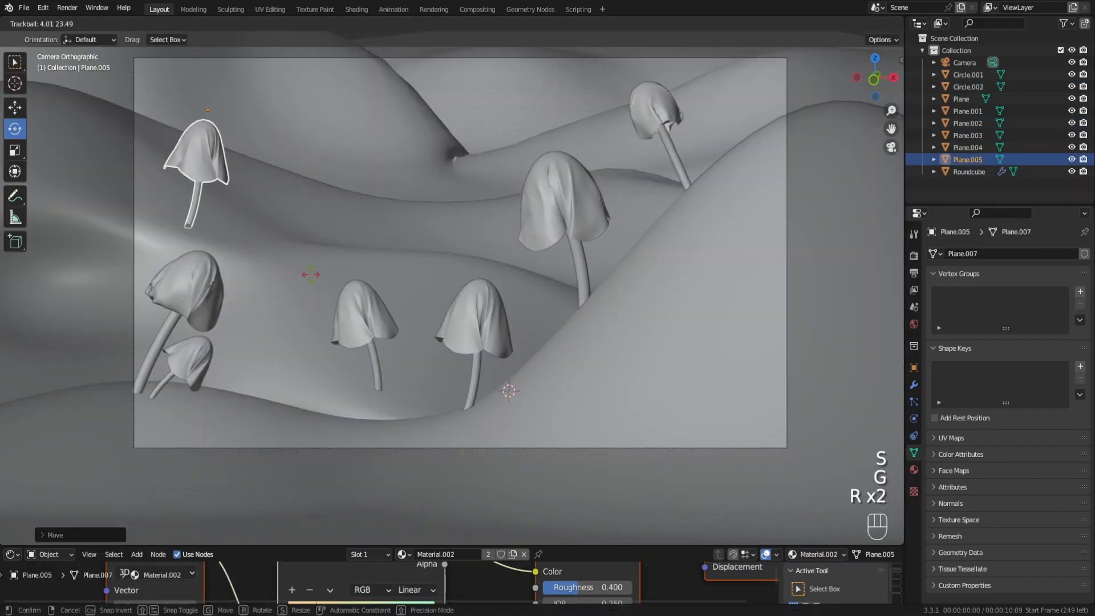
click(311, 274)
key(shift+d)
key(g)
Step: Duplicate the large purple mushroom, rotate it freely and move it back along Y onto the middle-left slope
click(518, 228)
key(shift+d)
middle_drag(485, 274, 430, 318)
key(r)
key(r)
key(g)
key(y)
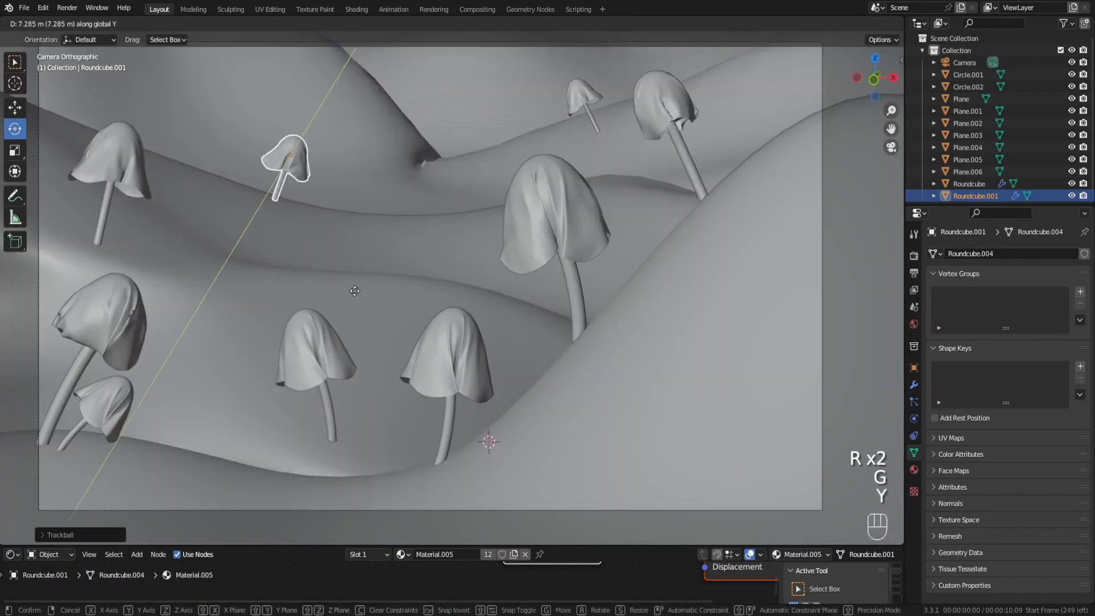
click(355, 291)
middle_drag(355, 291, 434, 336)
Step: Duplicate another small mushroom into the back of the scene, and rotate, scale and position it in the camera view
click(873, 31)
key(shift+d)
key(KP_0)
key(g)
key(r)
key(s)
key(g)
Step: Duplicate the blue mushroom far back along the Y axis onto the rear left hill and rotate it
click(600, 165)
key(shift+d)
key(y)
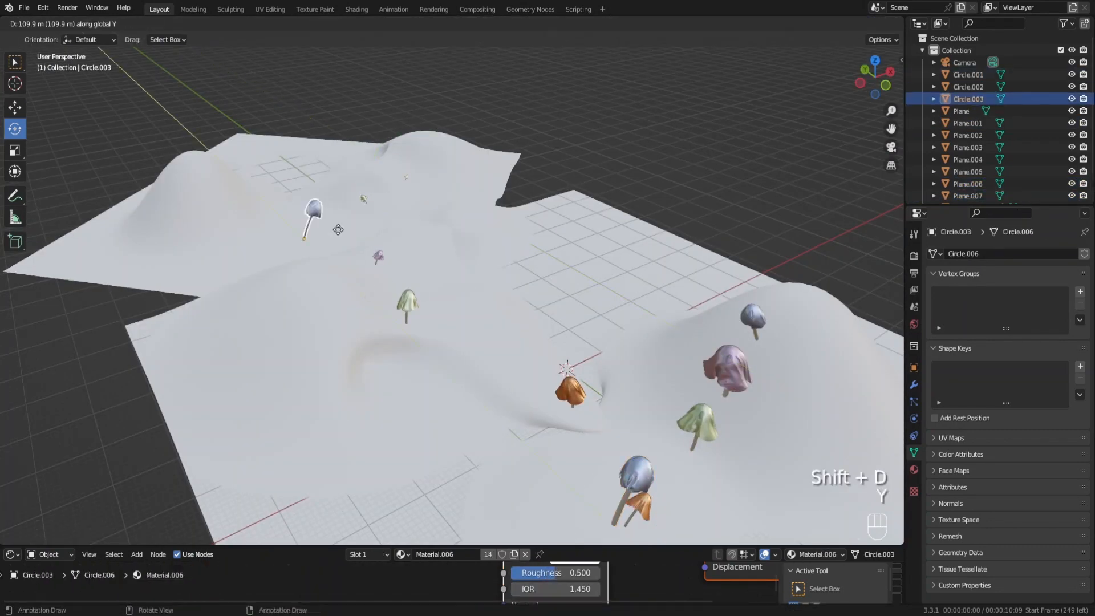
click(339, 230)
key(KP_0)
key(r)
Step: Add another scaled copy of the blue mushroom, move it along Y and place it on the rear left slope
key(shift+d)
click(356, 319)
key(shift+d)
key(s)
shift+click(450, 162)
middle_drag(450, 228, 515, 251)
key(g)
key(y)
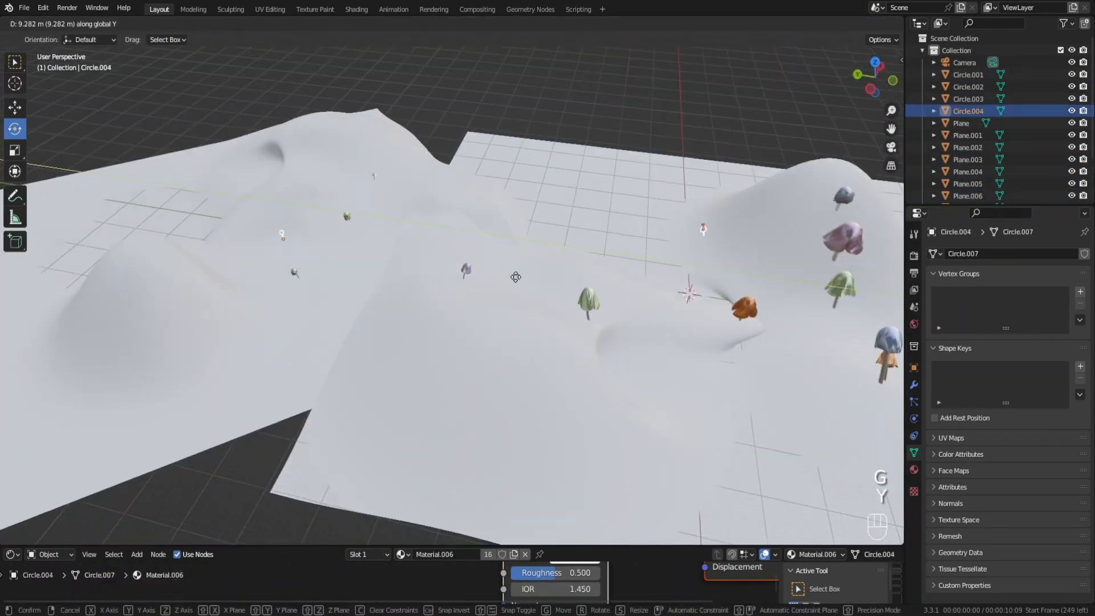
click(515, 276)
key(KP_0)
key(g)
Step: Move the small green mushroom along the Y, X and Z axes across the rear hills
click(861, 23)
click(416, 217)
middle_drag(616, 251, 668, 283)
key(g)
key(y)
key(g)
key(x)
key(g)
key(z)
key(KP_0)
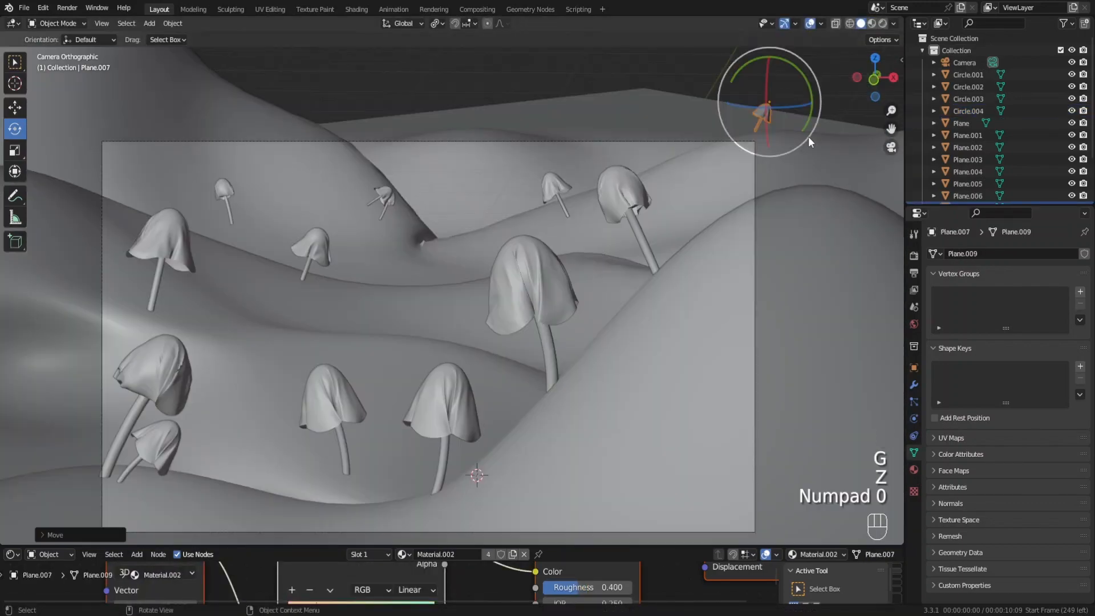
Step: Bring the small green mushroom into the camera frame, adjusting its depth and height, and rotate it on the far slope
key(g)
key(g)
key(y)
key(g)
key(z)
mouse_move(627, 239)
middle_down()
mouse_move(513, 274)
mouse_move(548, 320)
middle_up()
key(KP_0)
key(g)
key(r)
Step: Freely rotate one of the small mushrooms at the back of the scene
click(428, 166)
key(r)
key(r)
key(r)
key(r)
Step: Duplicate a purple mushroom into the far valley between the hills, scale it and rotate it
click(872, 24)
click(860, 24)
key(shift+d)
key(KP_0)
key(s)
key(r)
middle_drag(611, 164, 514, 217)
key(KP_0)
key(g)
key(s)
key(r)
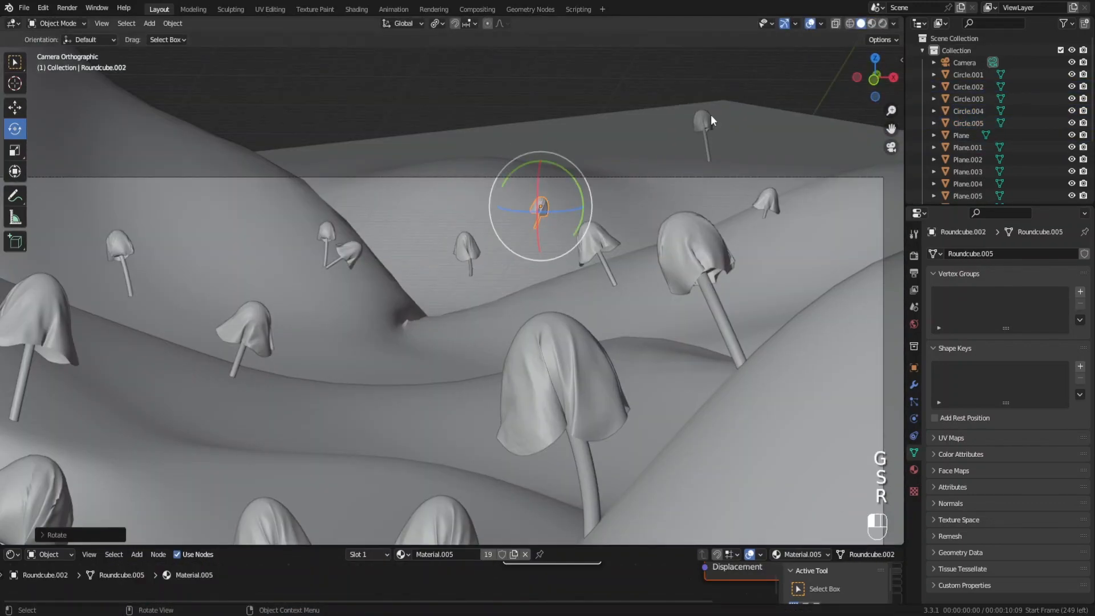
Step: Move the distant blue mushroom from the far right edge into the frame and add a freely rotated copy of it
click(705, 122)
key(g)
key(shift+d)
key(r)
key(r)
key(r)
Step: Adjust the tilt of the small blue mushroom on the rear left hill
click(118, 248)
key(r)
scroll(456, 285, down, 5)
Step: Enlarge the shader editor, switch the viewport to material preview and create a new material for the front hill
key(F6)
drag(496, 546, 496, 390)
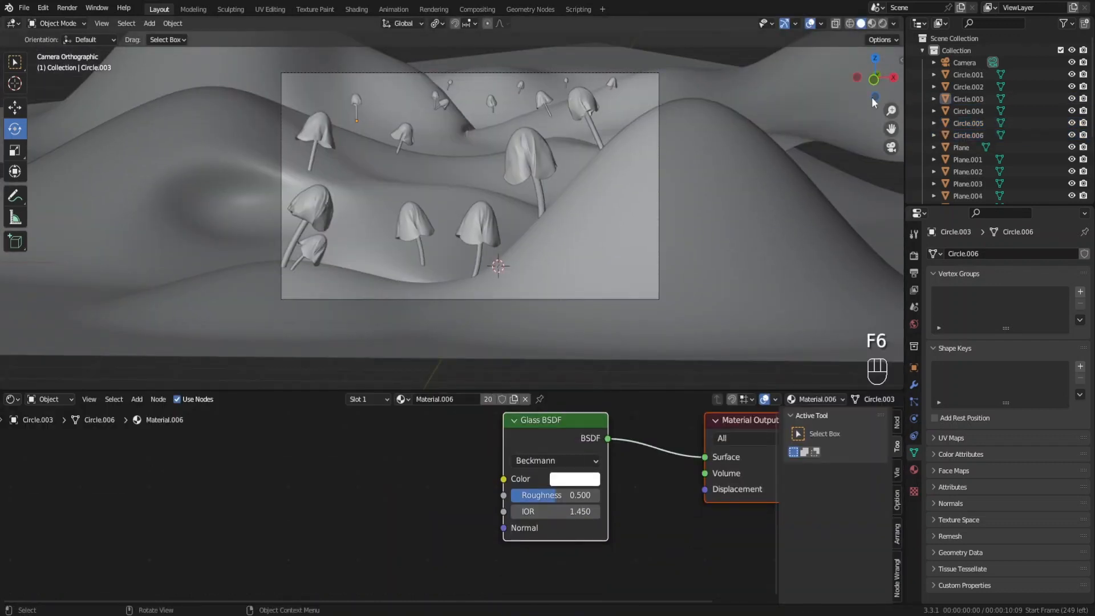
click(872, 24)
click(727, 245)
click(476, 398)
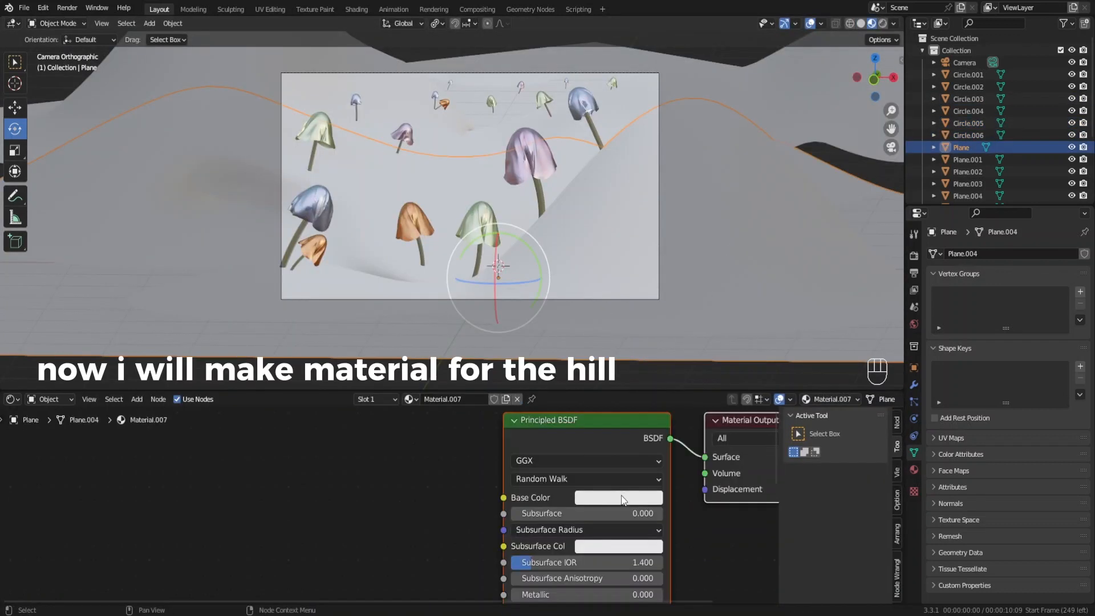
key(n)
scroll(505, 521, down, 2)
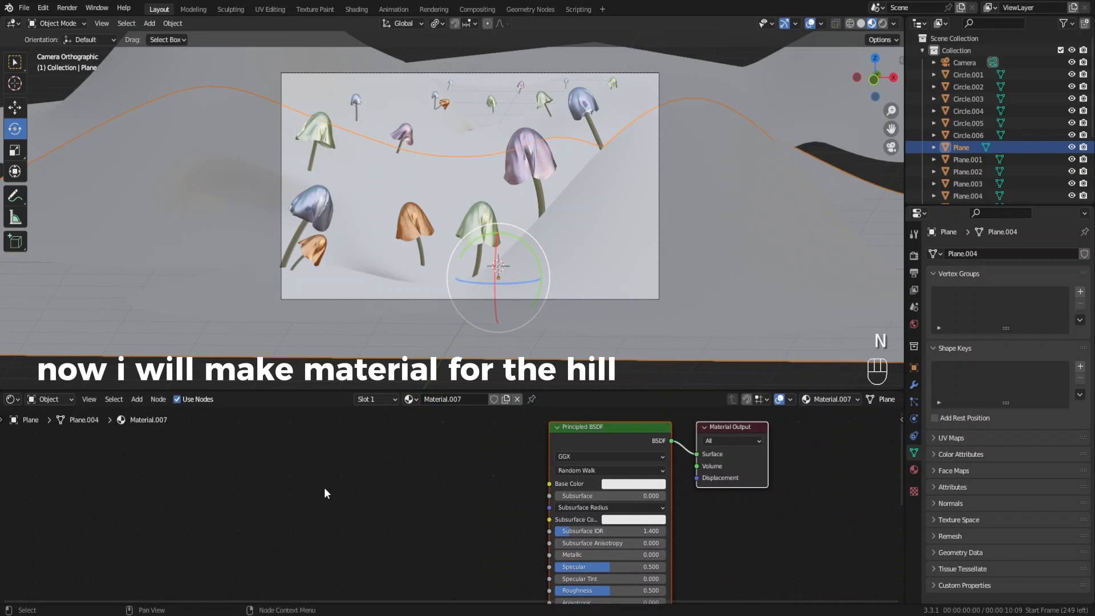
Step: Add a Noise Texture node to the hill material and connect its Color to the Base Color
key(shift+a)
mouse_move(302, 516)
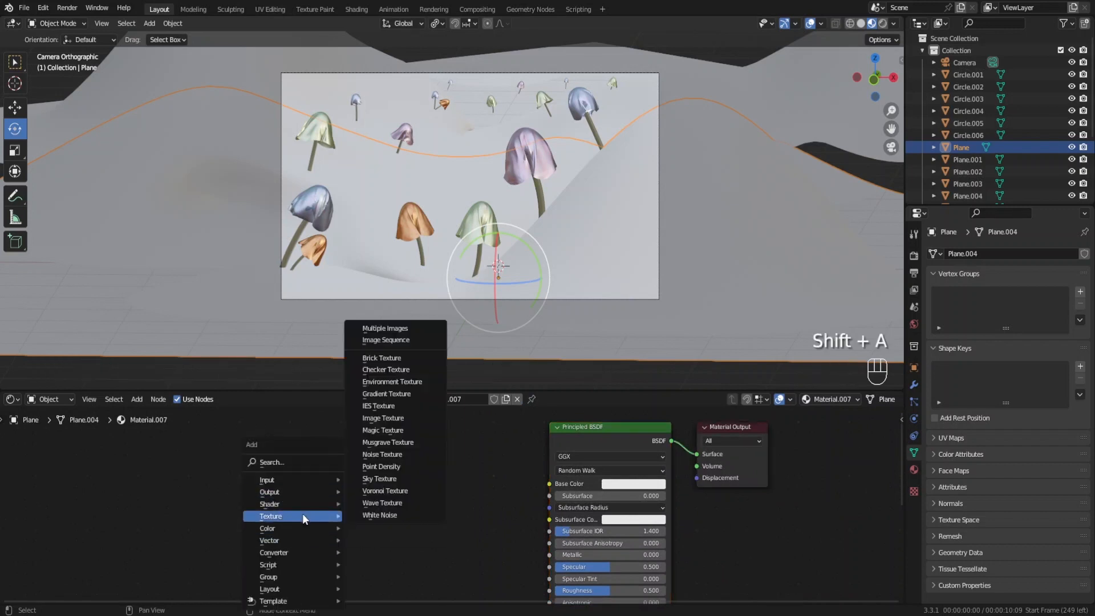
click(381, 454)
click(402, 494)
drag(401, 500, 551, 485)
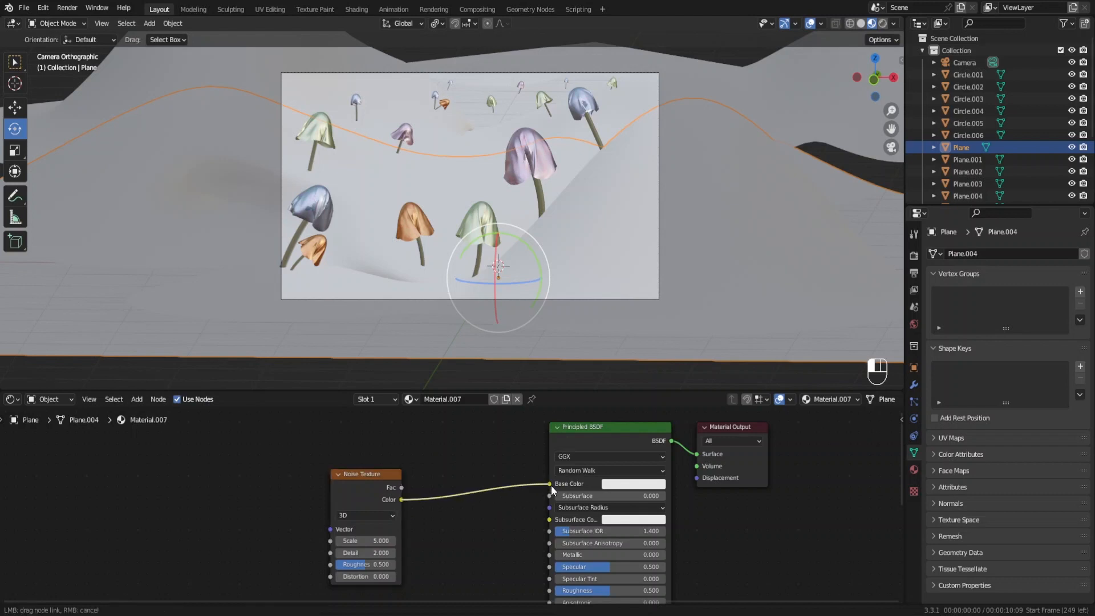
Step: Insert a ColorRamp between the Noise Texture and the Principled BSDF's Base Color
key(shift+a)
mouse_move(422, 499)
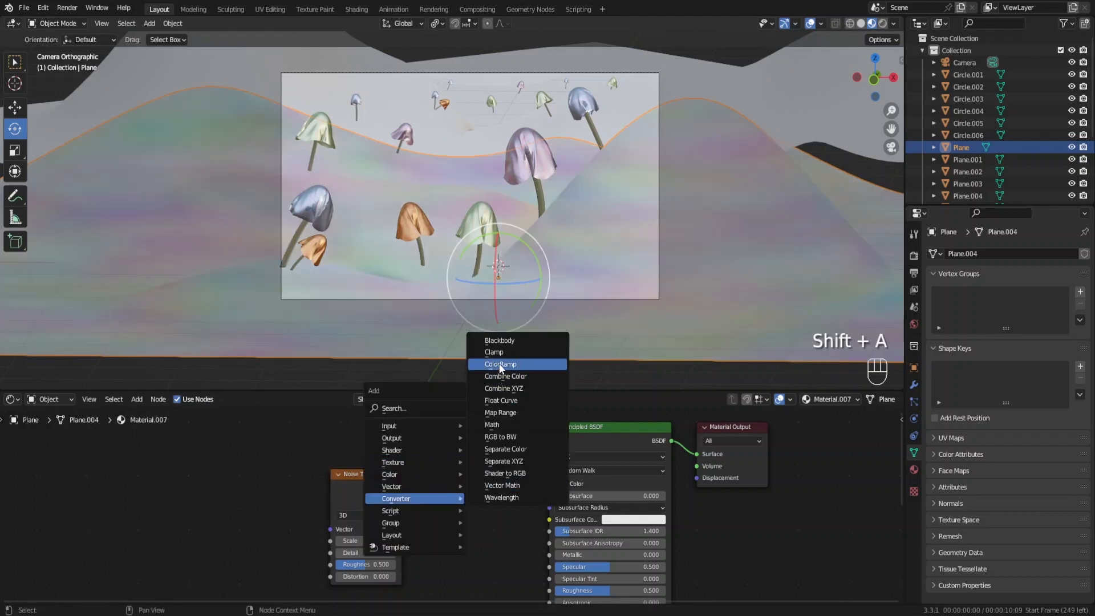
click(500, 365)
Step: Colour the ColorRamp from dark green at position 0 to light green at position 1
click(557, 530)
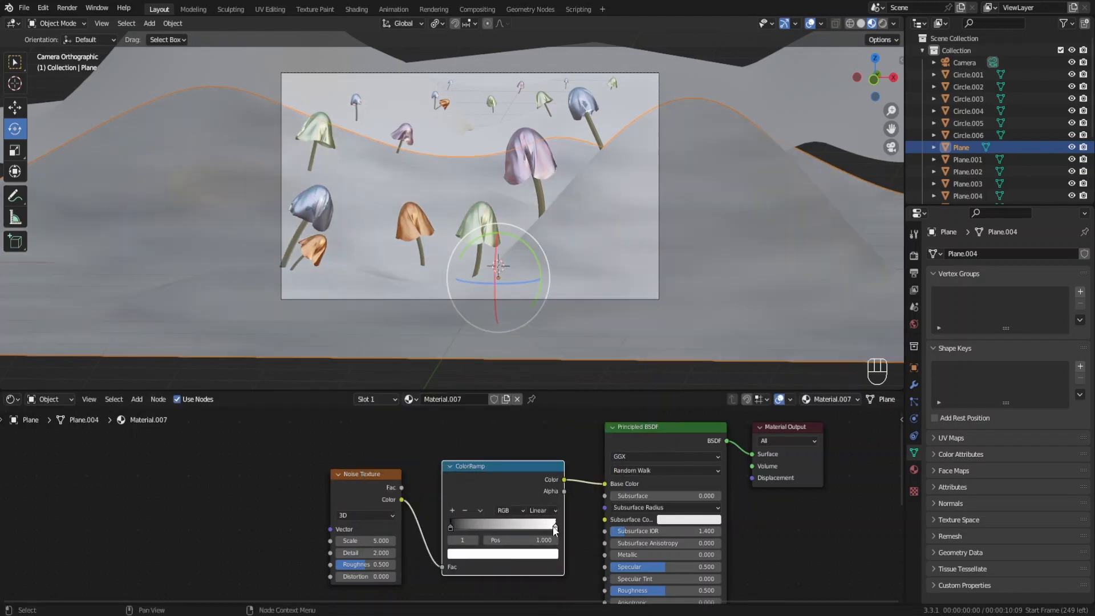
click(545, 554)
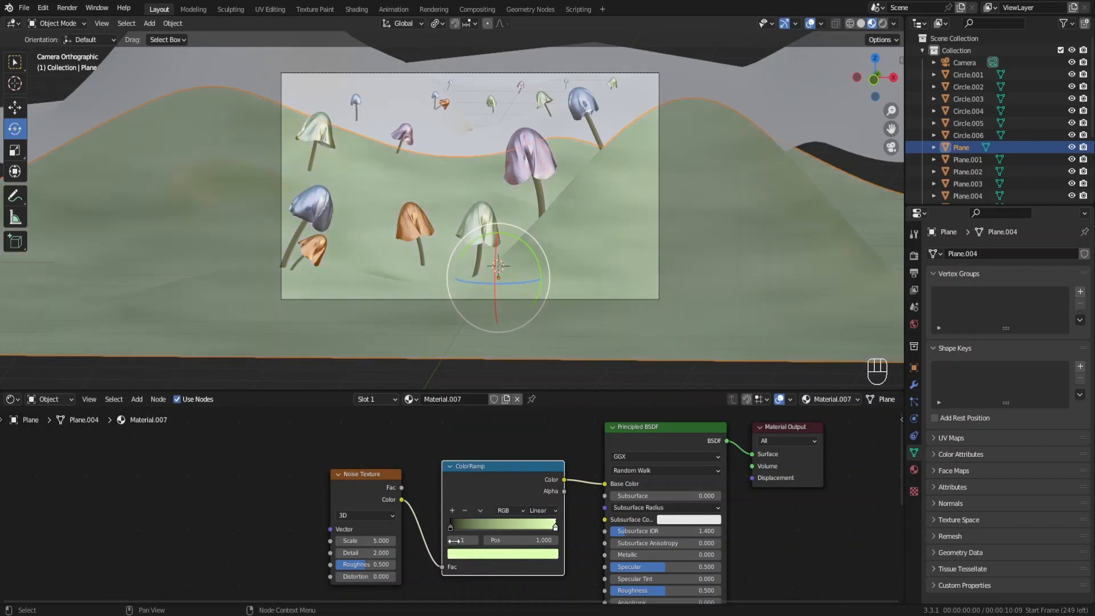
click(514, 553)
drag(536, 477, 535, 450)
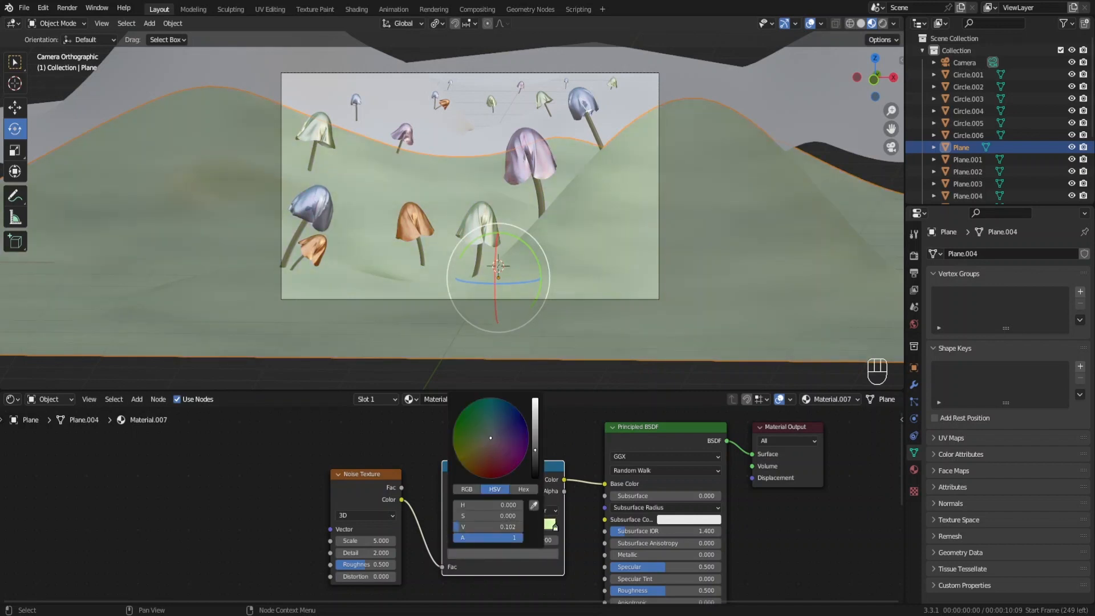
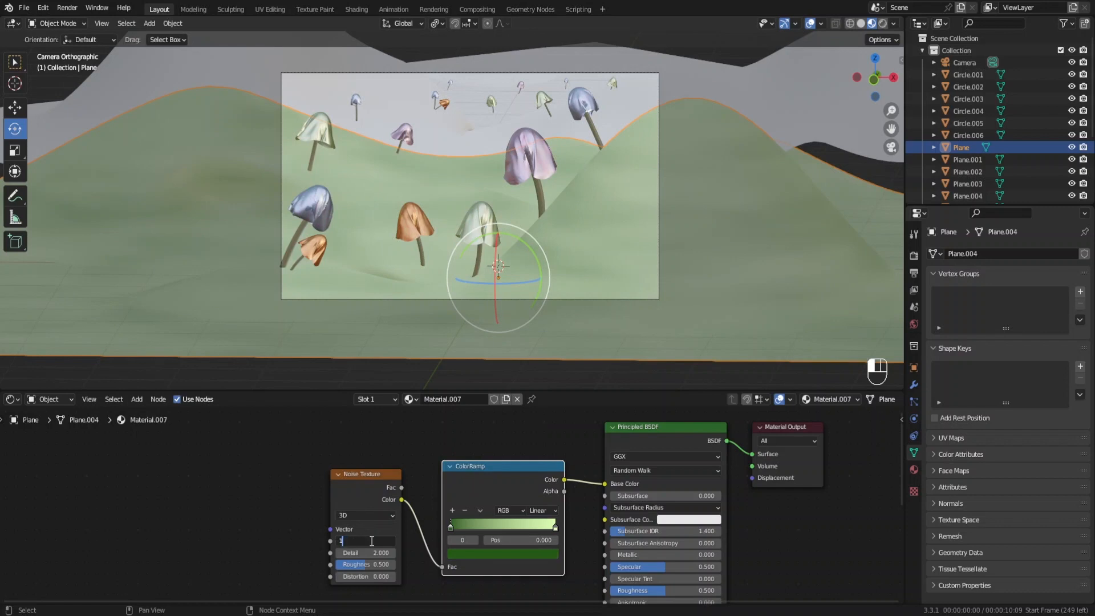
Step: Set the Noise Texture's scale to 12 and its distortion to 2
key(Return)
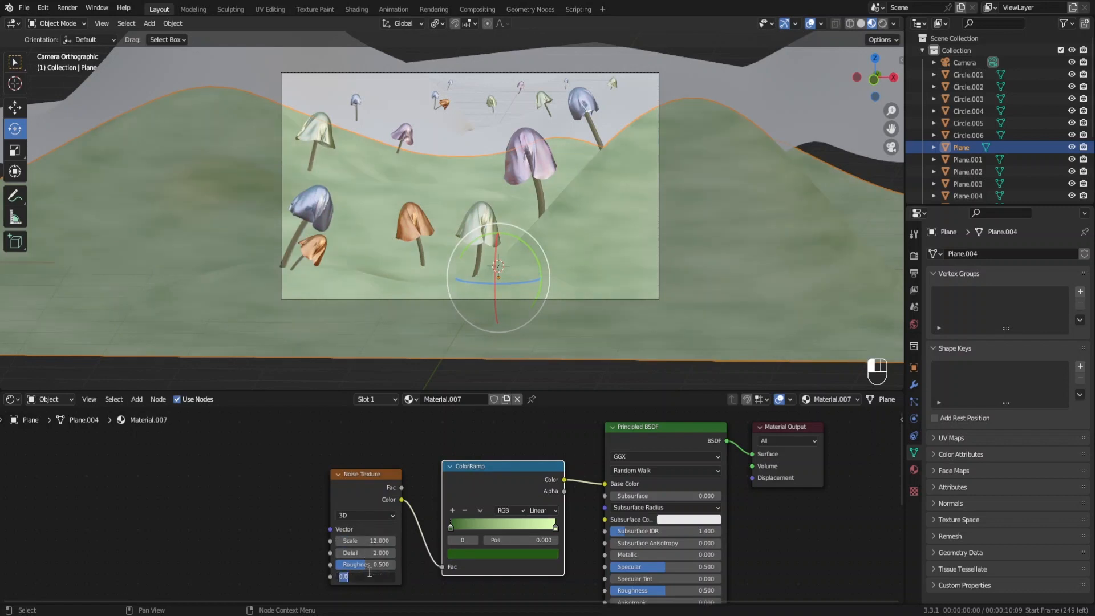
click(369, 573)
text(2)
key(Return)
scroll(415, 563, up, 1)
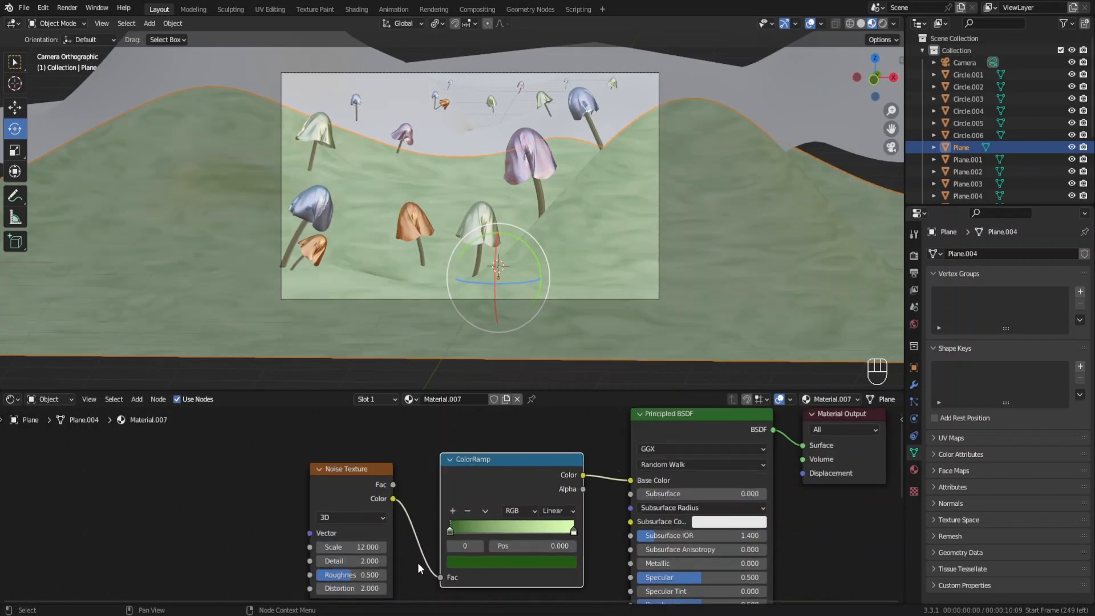
Step: Assign the green hill material to the hills behind as well and save the file
middle_drag(477, 546, 322, 515)
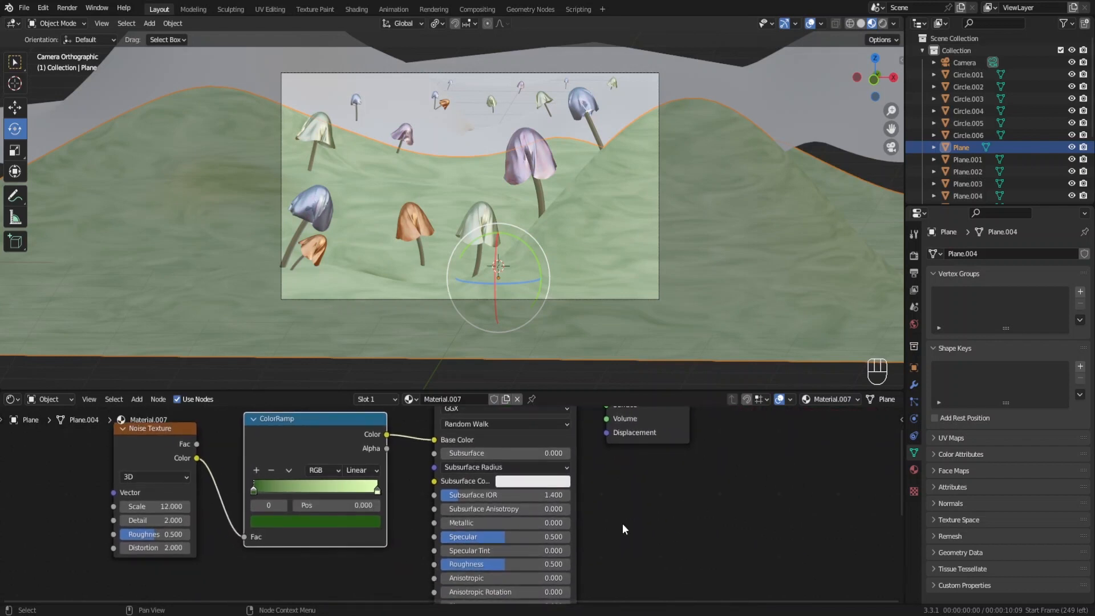
click(915, 402)
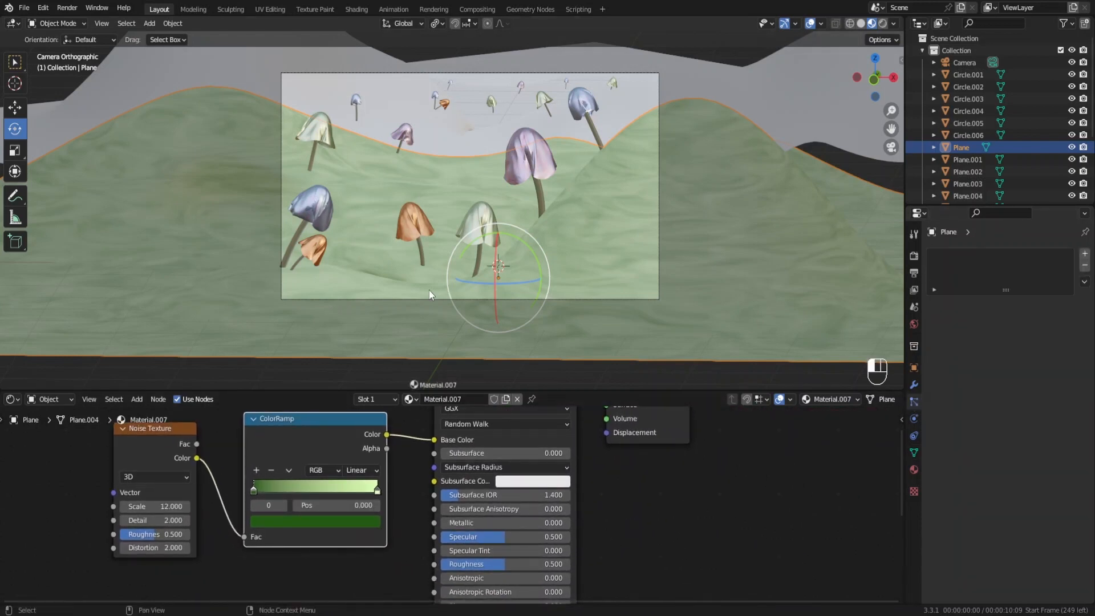
drag(452, 144, 450, 146)
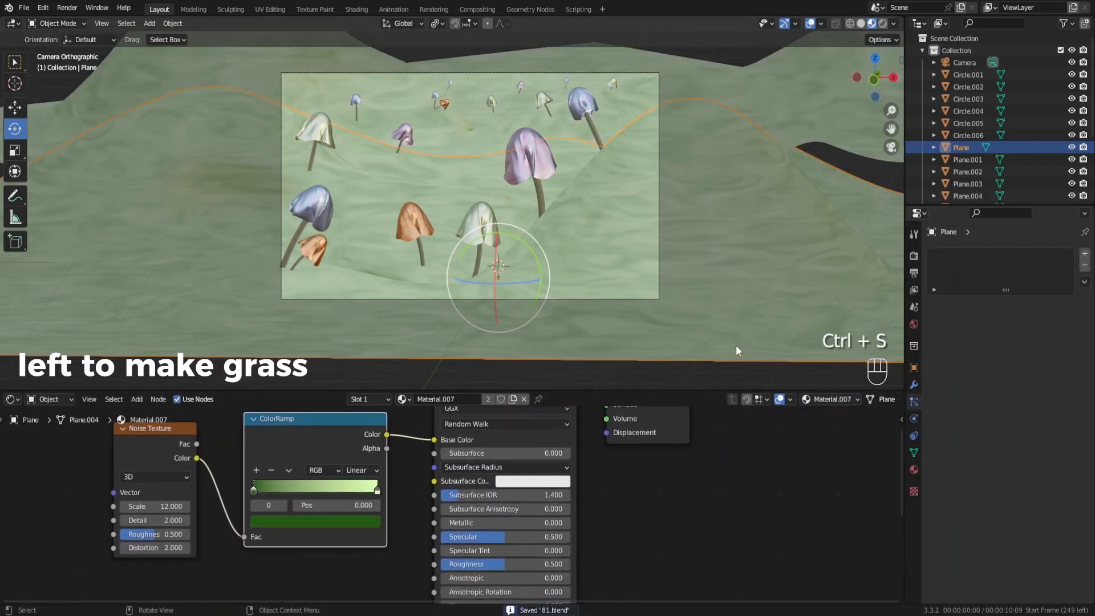
Step: Add a Hair particle system to the front hill with 3000 hairs
click(1085, 254)
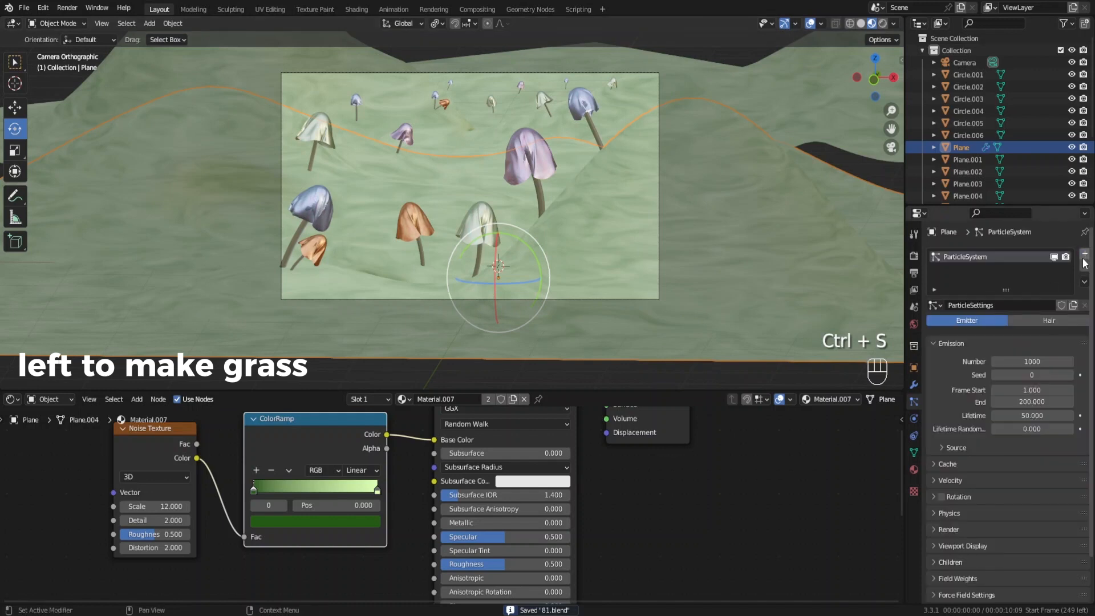
click(1043, 322)
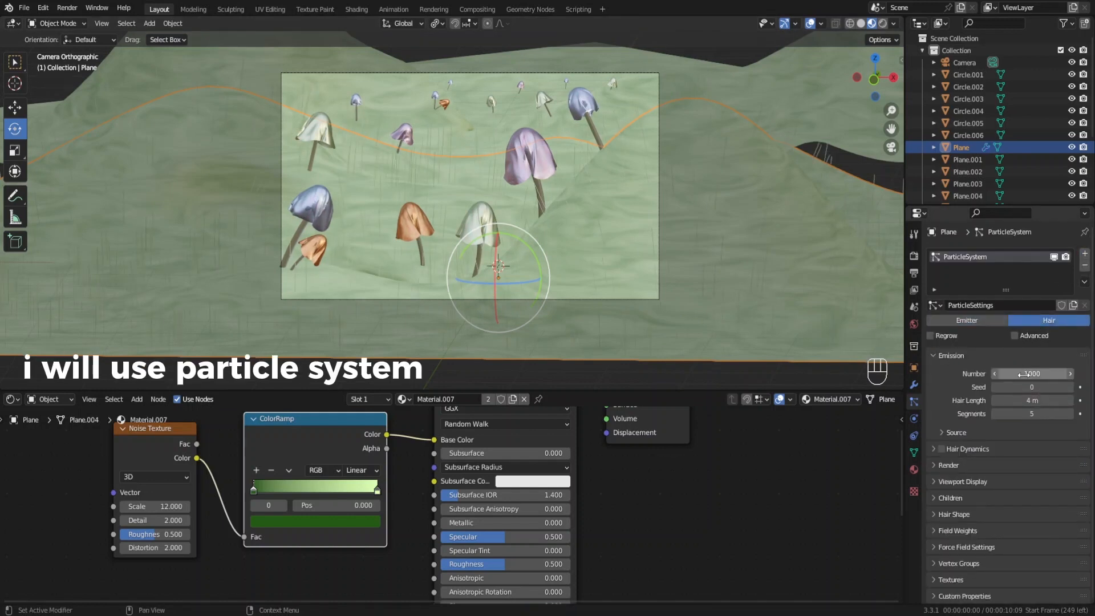
text(3)
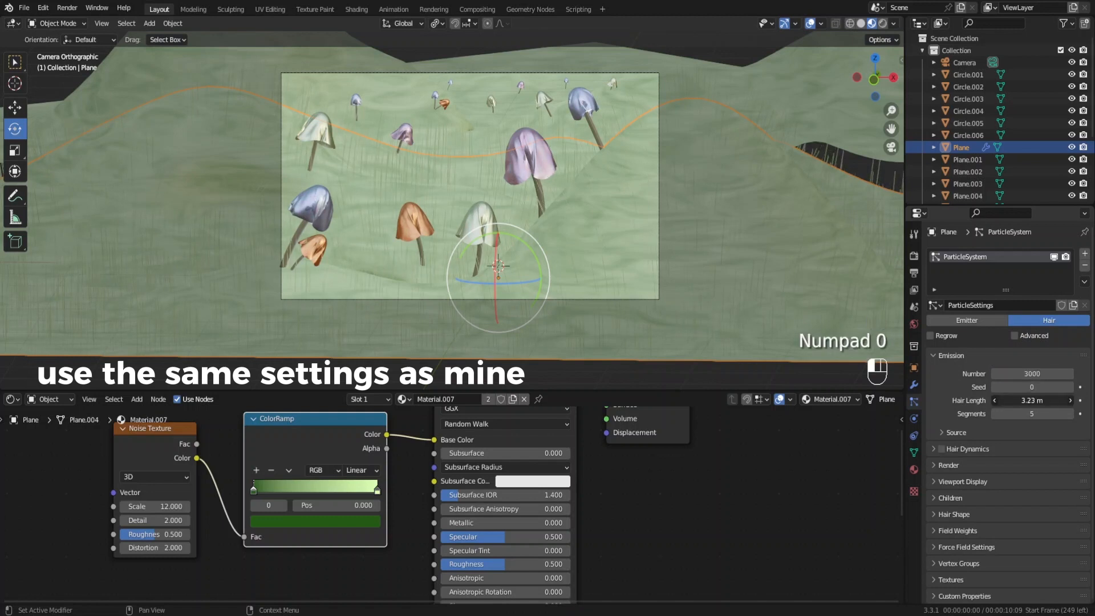
Step: Adjust the grass hair length to 2 m, checking it up close and through the camera
drag(1033, 400, 1030, 400)
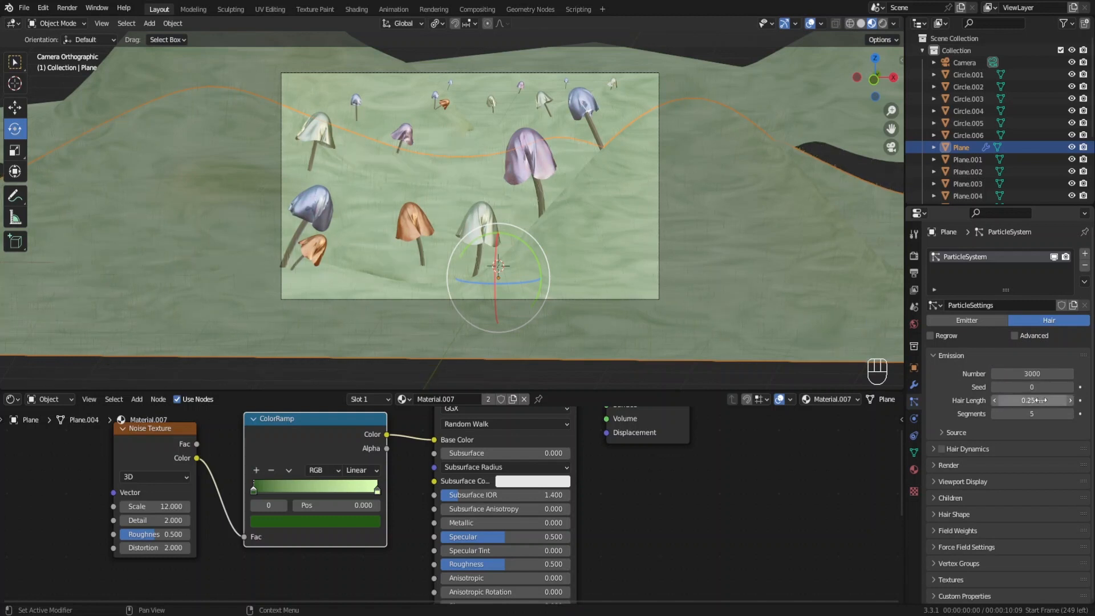
middle_drag(559, 237, 576, 207)
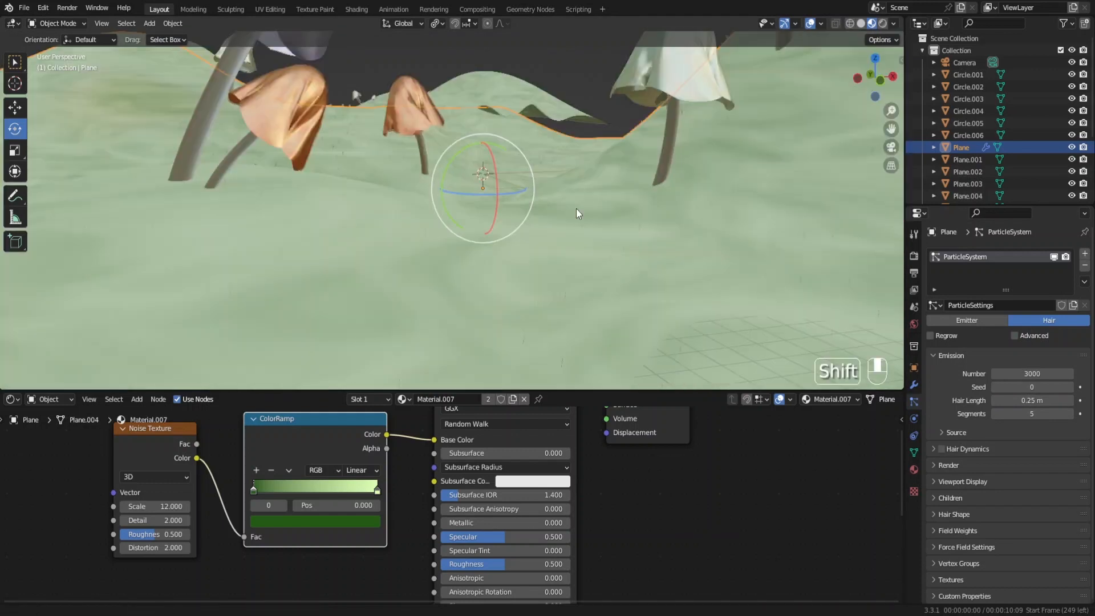
drag(1032, 400, 1066, 401)
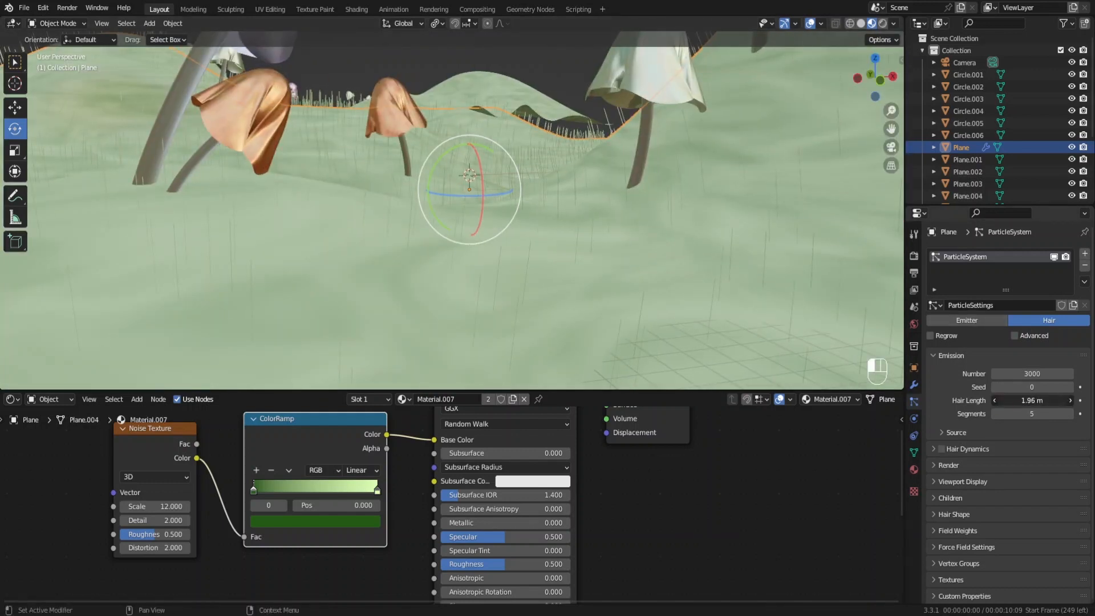
drag(1066, 400, 1062, 400)
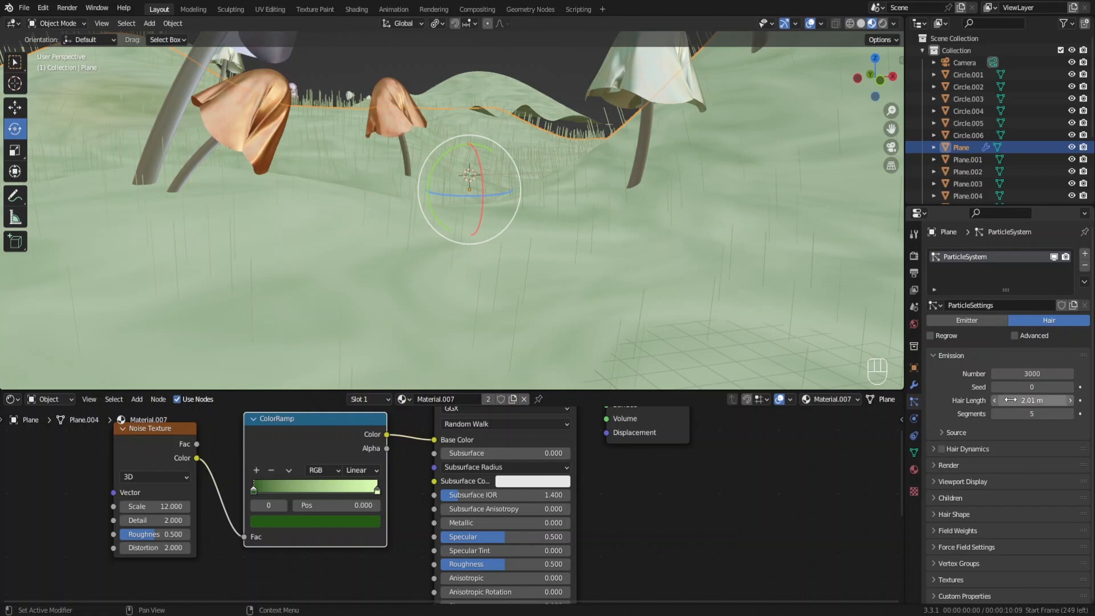
key(KP_Decimal)
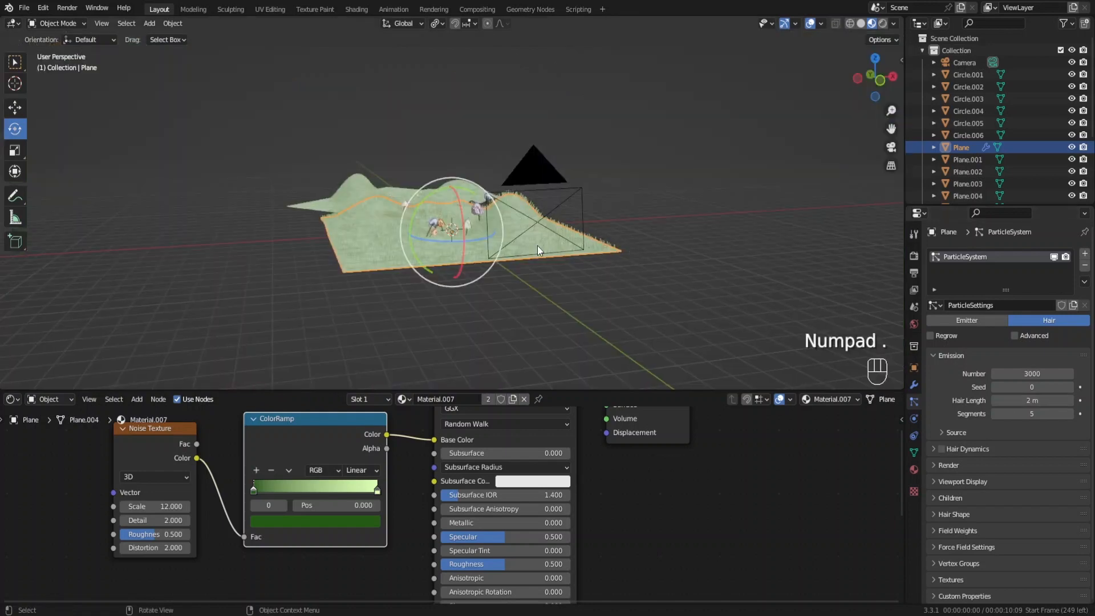
key(KP_0)
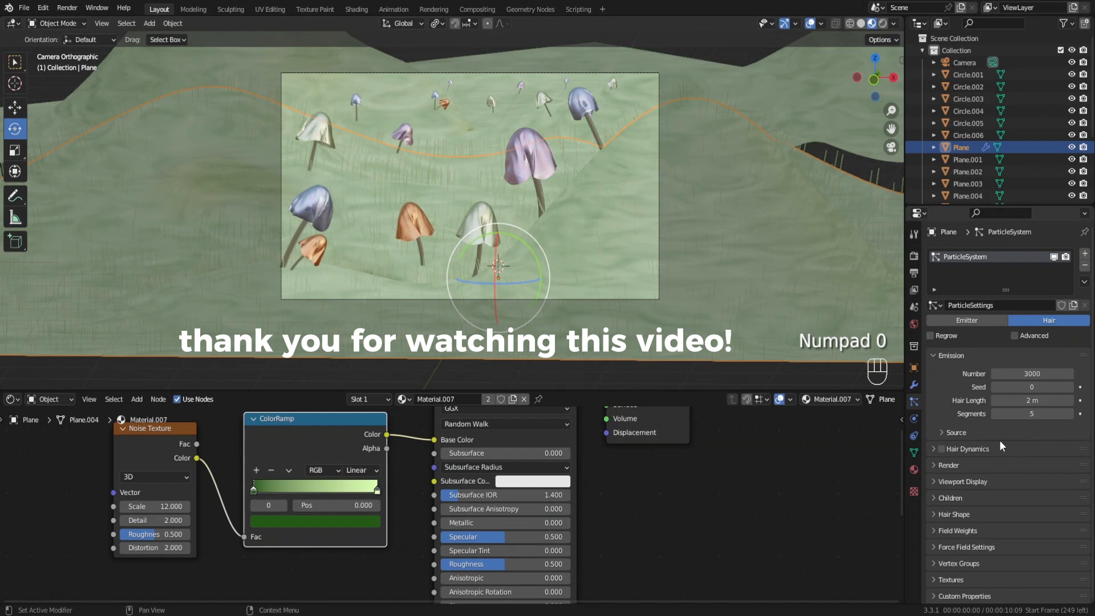
Step: Set the hair particles' segments to 8
click(1030, 414)
text(8)
key(Return)
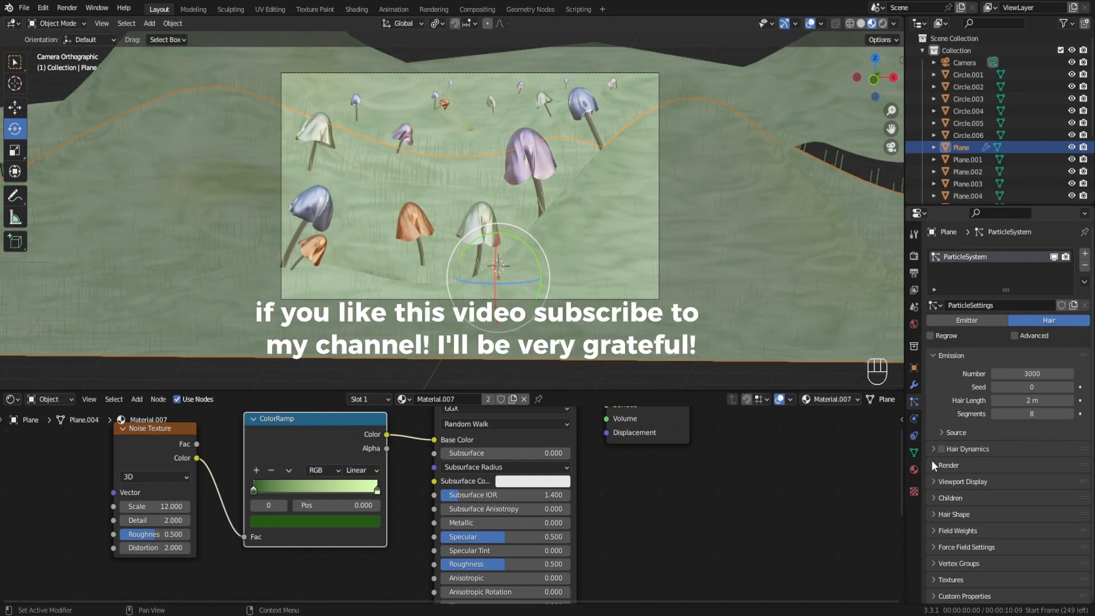
Step: Set the hair's render path to 6 steps and enable B-Spline interpolation
click(950, 465)
scroll(992, 482, down, 3)
click(1012, 512)
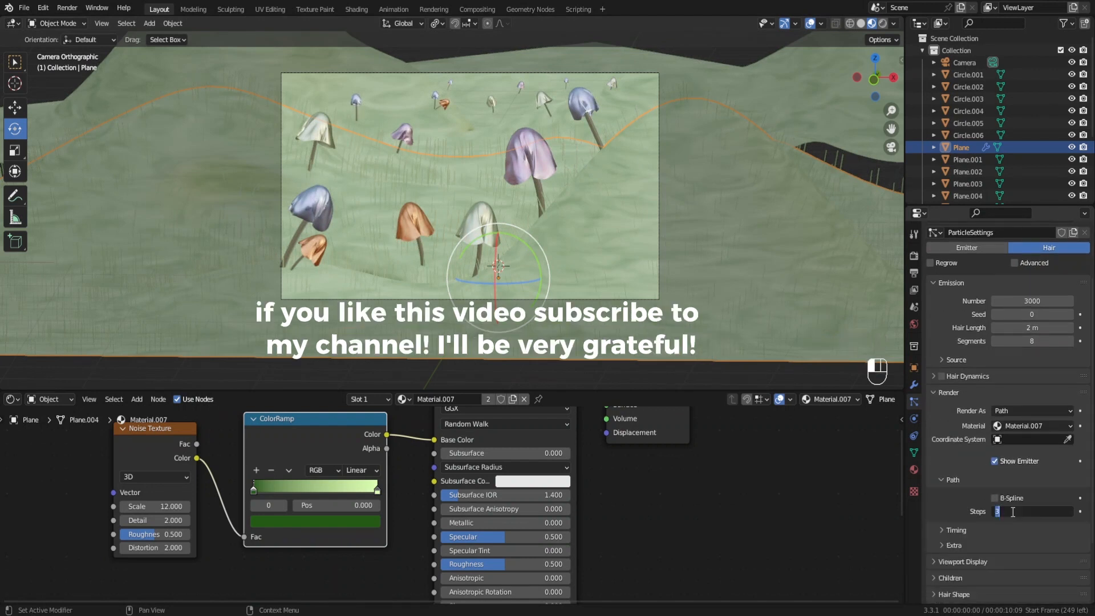
text(6)
key(Return)
click(999, 498)
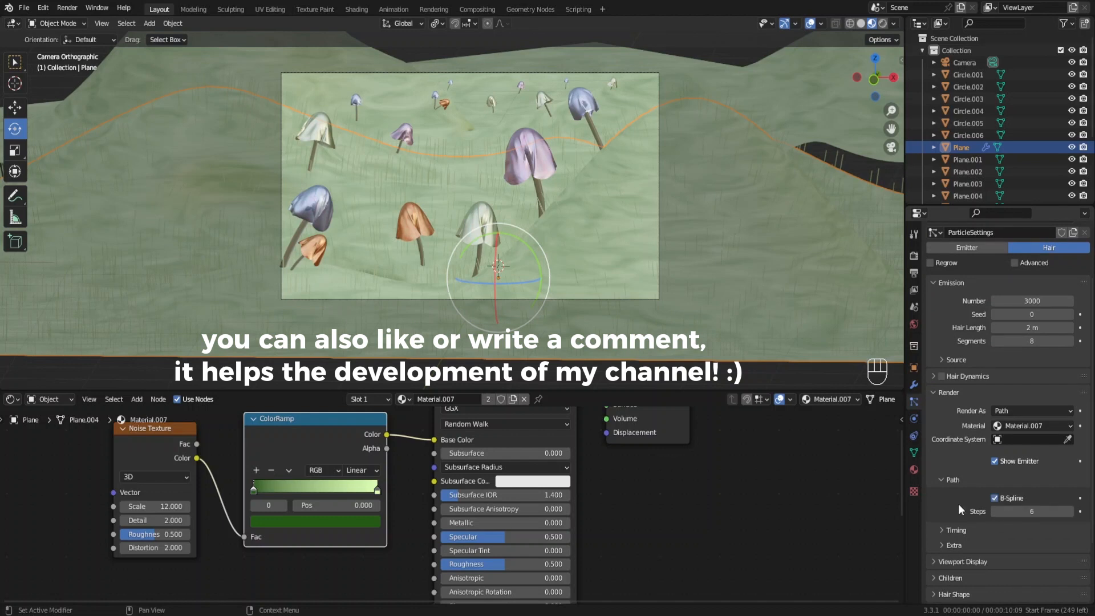
Step: Set the viewport display strand steps to 6 for the front hill's hair particles
click(936, 562)
scroll(935, 562, down, 4)
click(1025, 521)
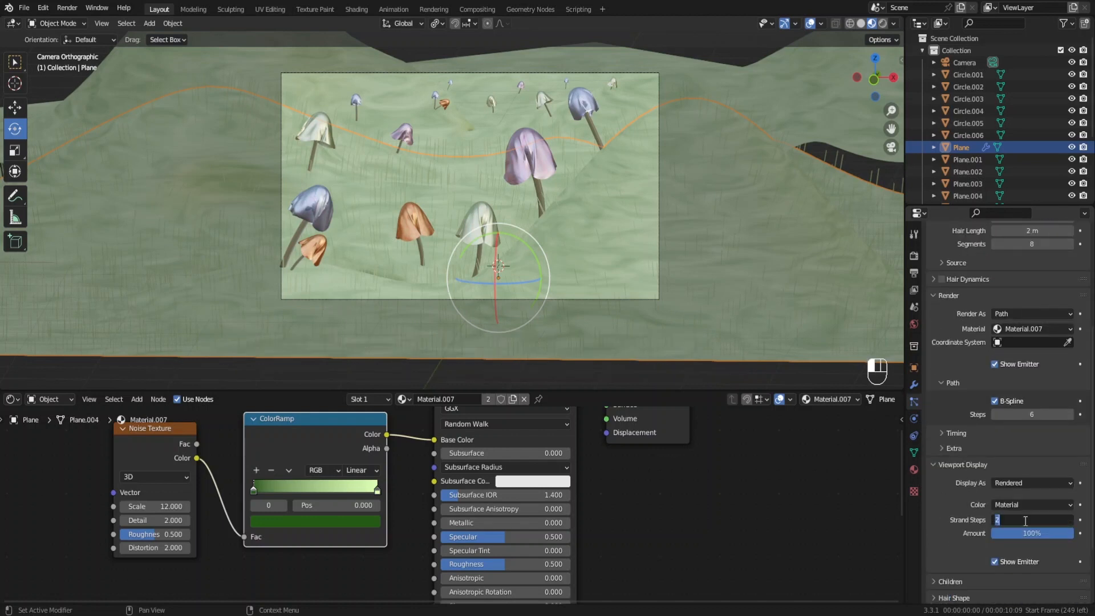
key(Return)
Step: Enable Interpolated children for the front hill's grass with a display amount of 80
scroll(936, 505, down, 3)
click(935, 496)
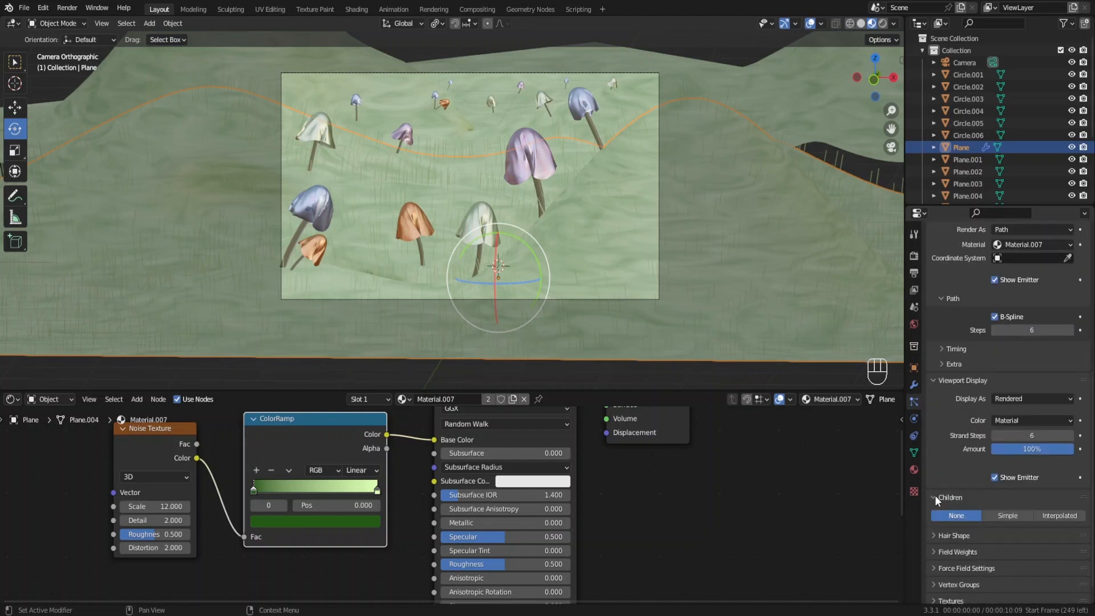
click(1055, 516)
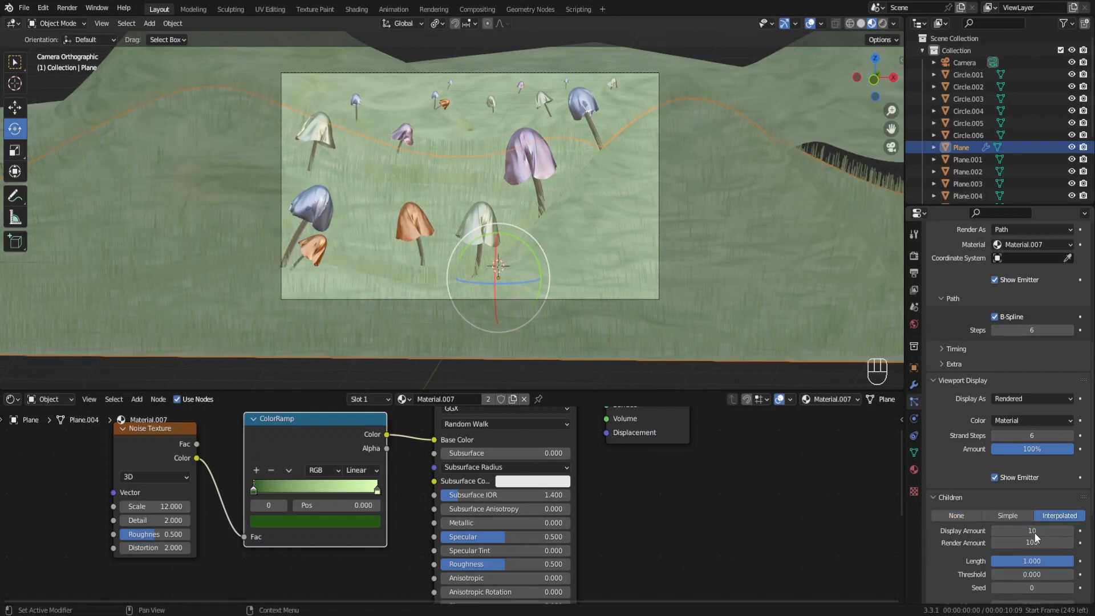
double_click(1036, 531)
text(80)
key(Return)
scroll(970, 532, down, 3)
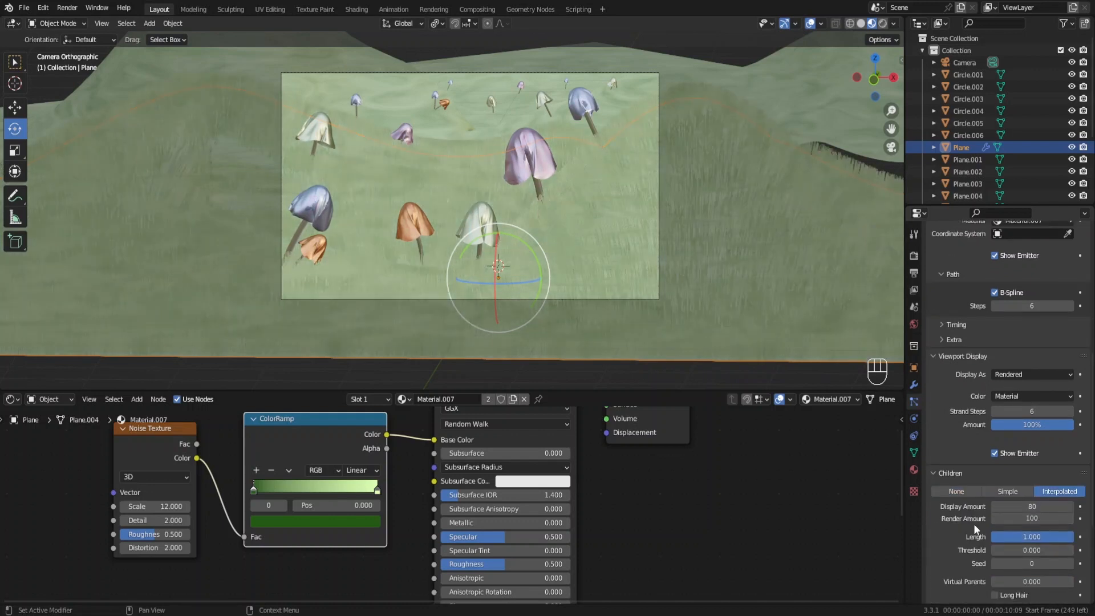
Step: Set the child hairs' clumping to a Clump of 0.2 and a Shape of 0.6
scroll(961, 515, down, 5)
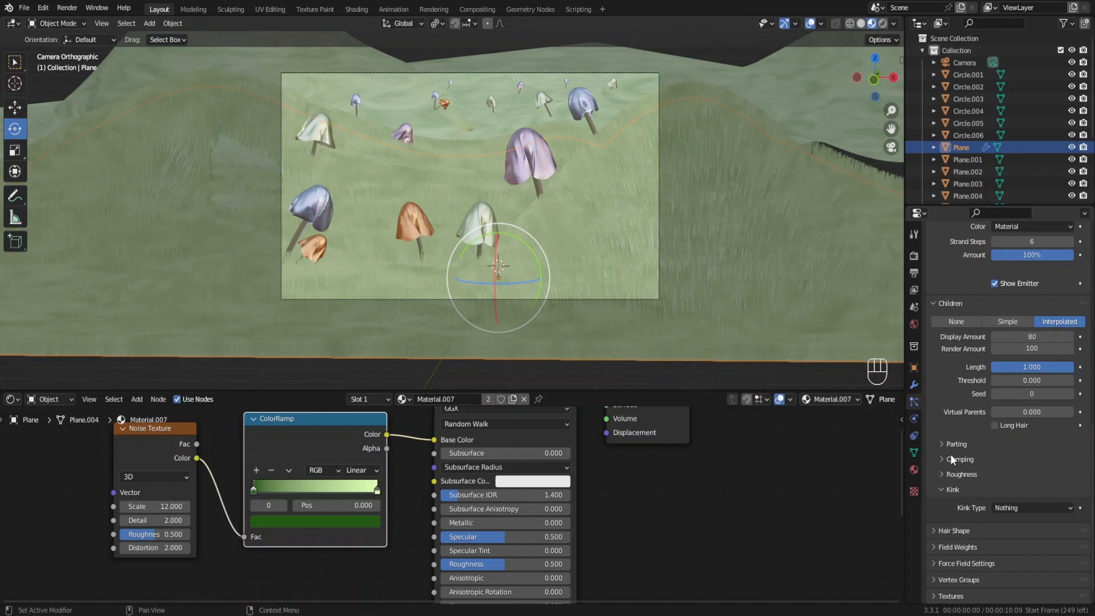
click(950, 485)
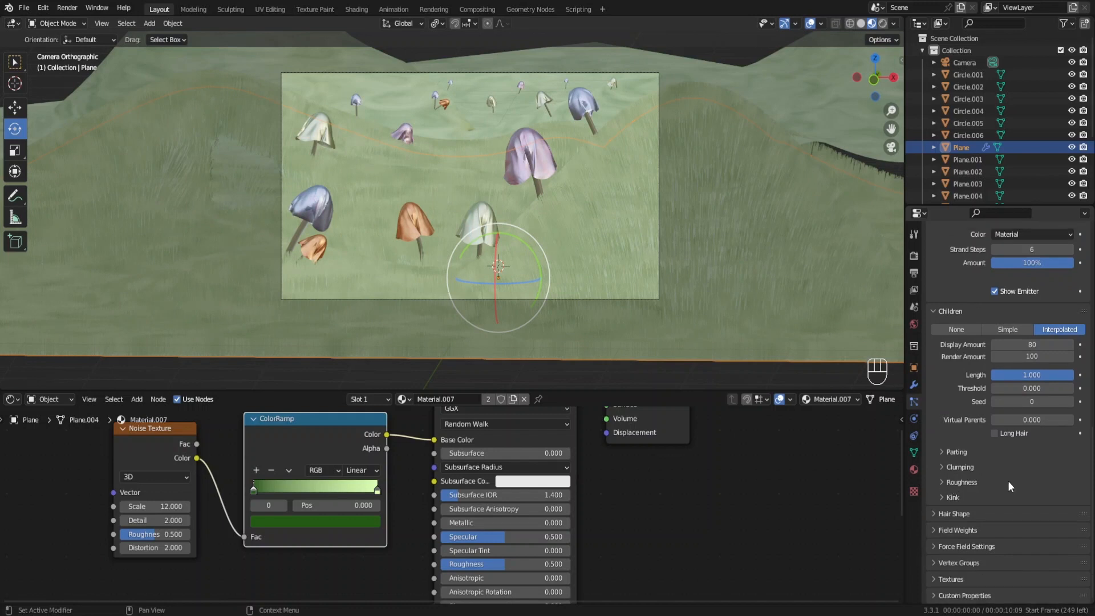
click(970, 467)
click(1025, 499)
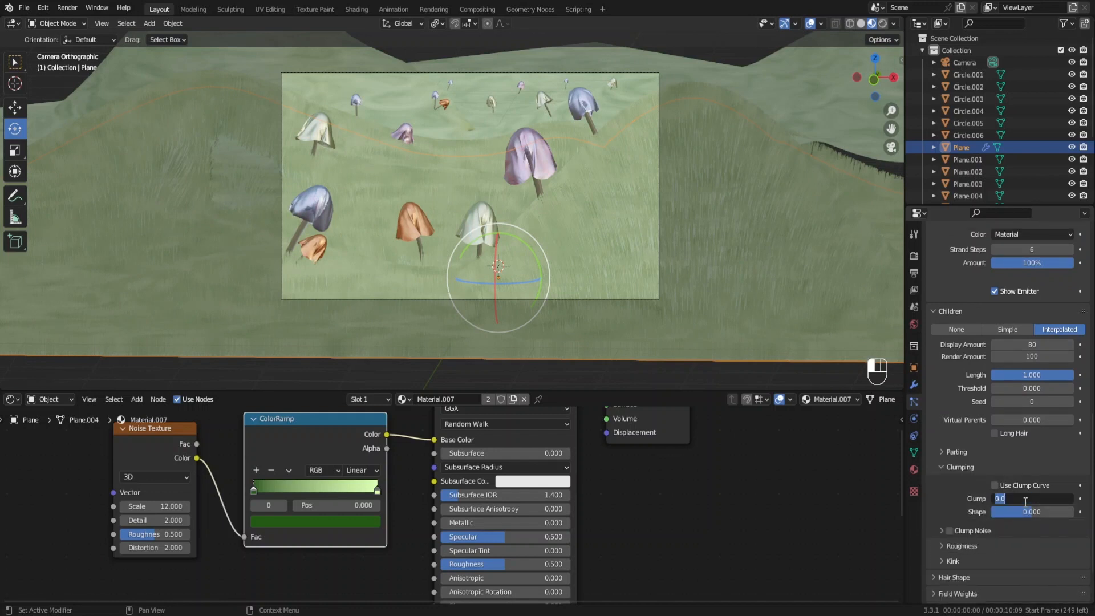
text(0.2)
key(Return)
click(1025, 513)
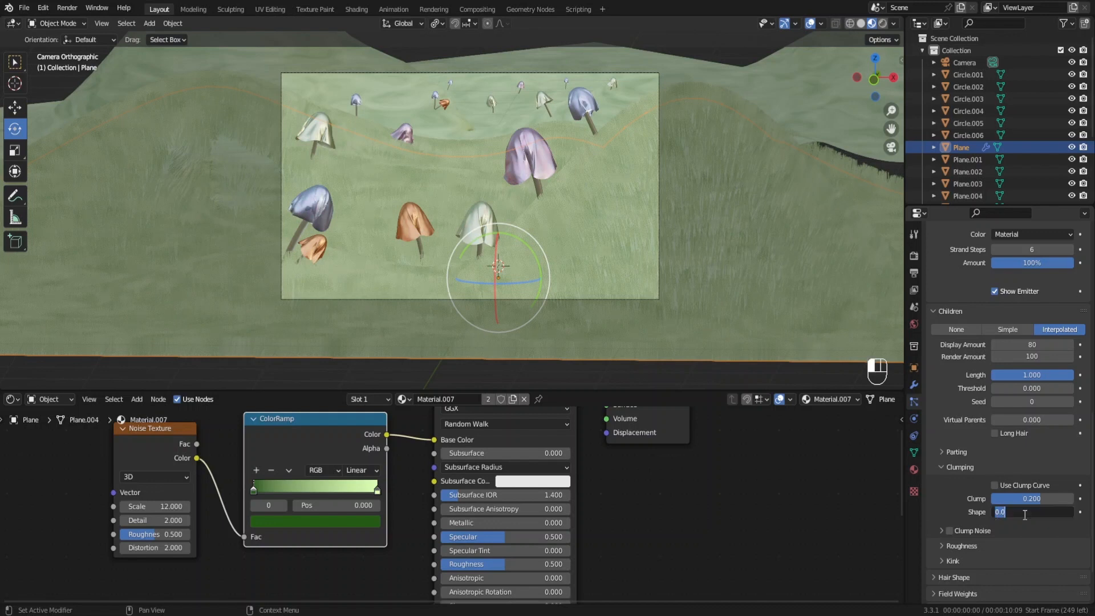
text(0.6)
key(Return)
Step: Set the child hairs' Random roughness to 0.05
click(939, 547)
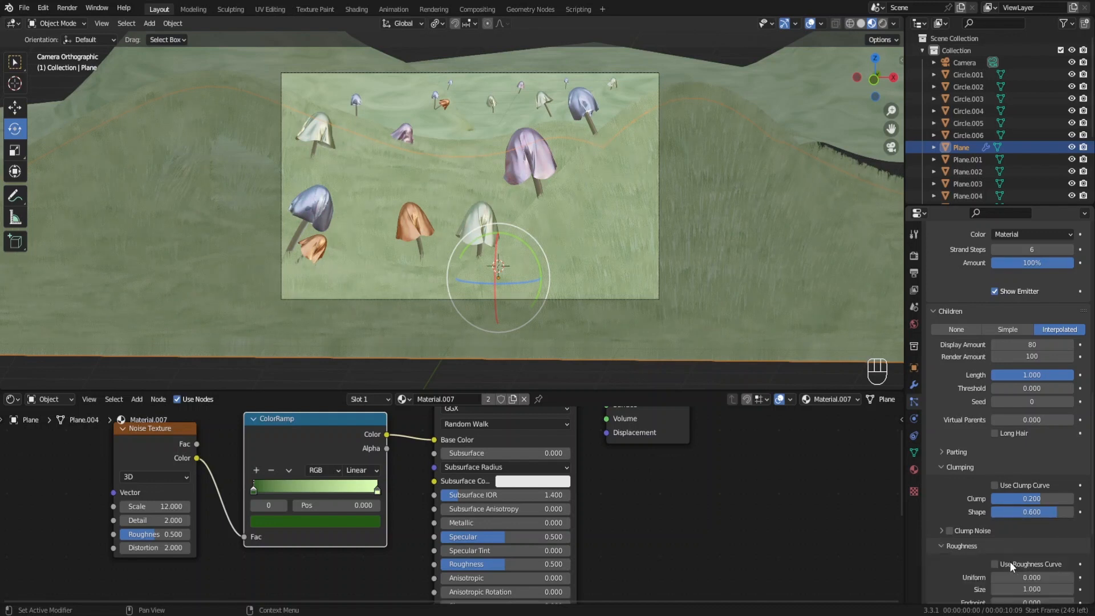
scroll(1011, 560, down, 1)
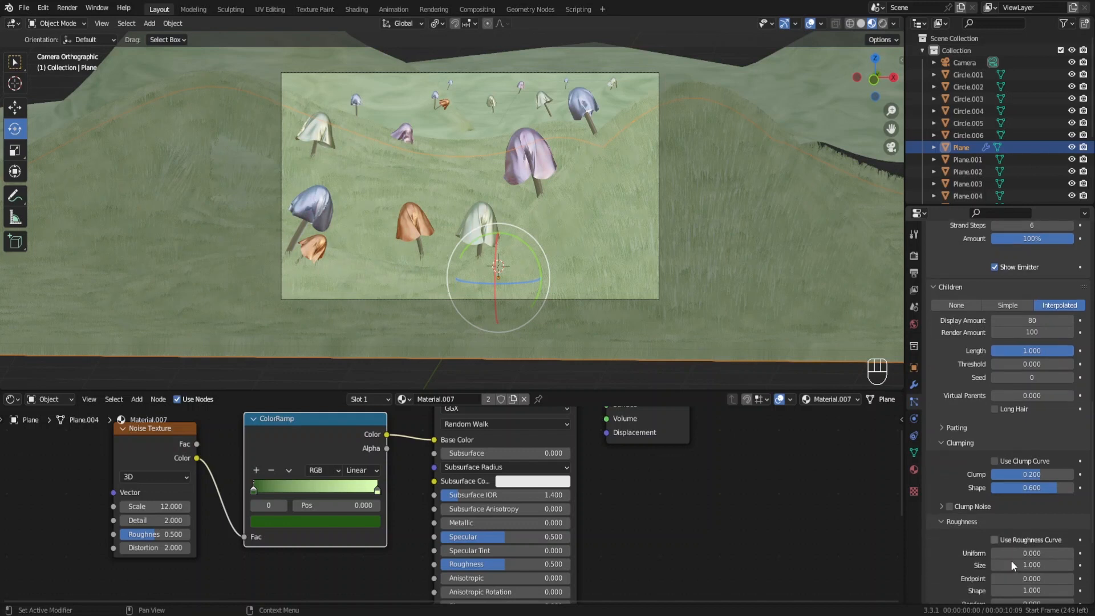
scroll(1030, 556, down, 2)
click(1032, 556)
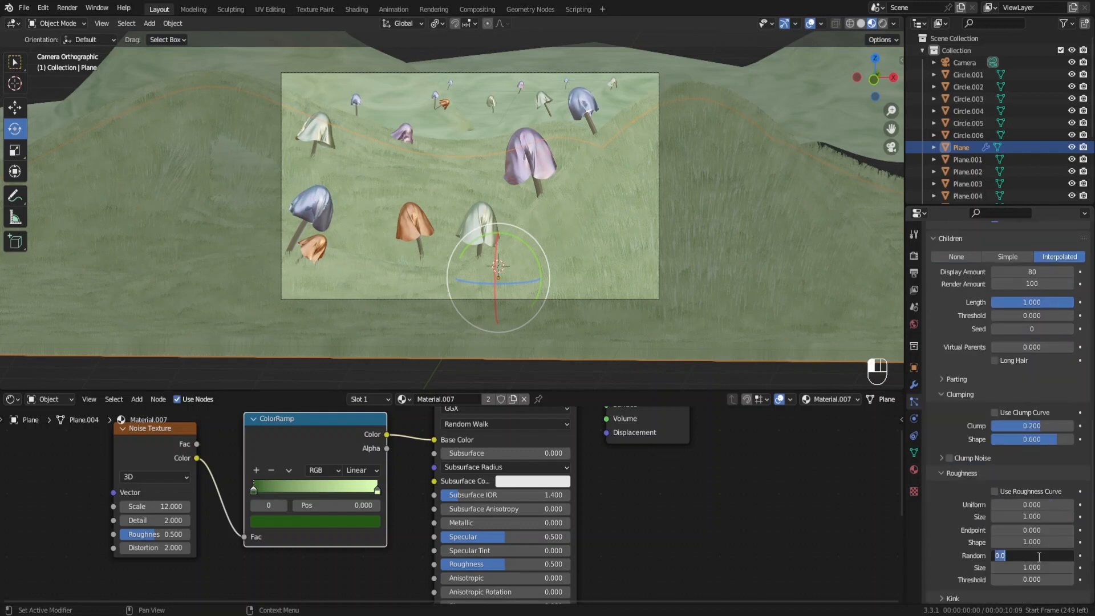
text(0.05)
key(Return)
Step: Zoom in on the grass and change the viewport shading to Solid
key(F5)
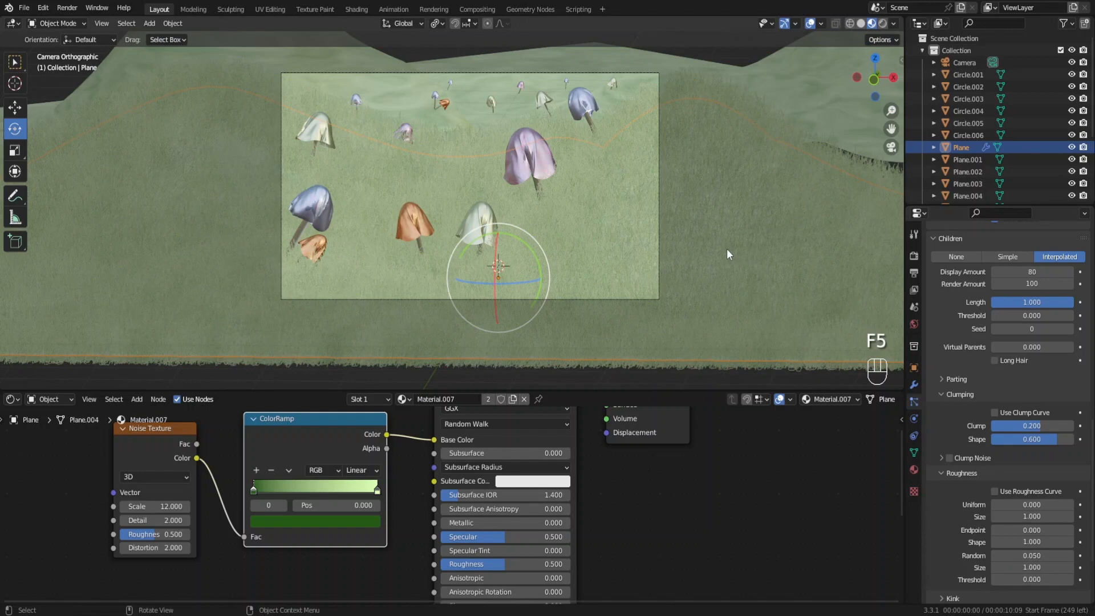
key(F6)
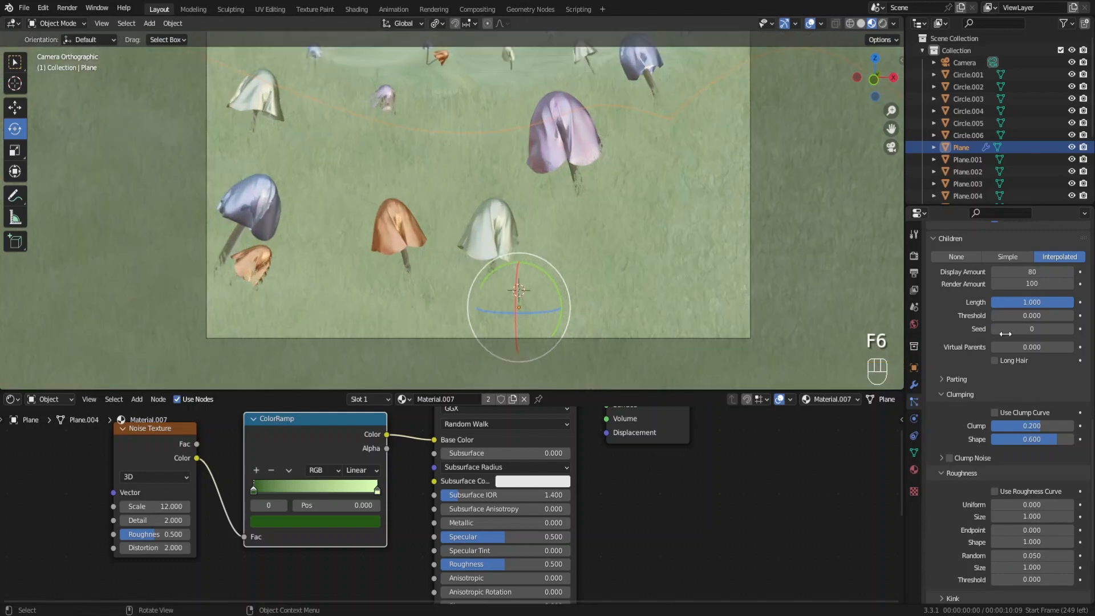
scroll(1006, 341, up, 3)
click(861, 23)
Step: Shorten the front hill's hair length, trying 1.3 m and settling on 0.5 m
scroll(1046, 350, up, 10)
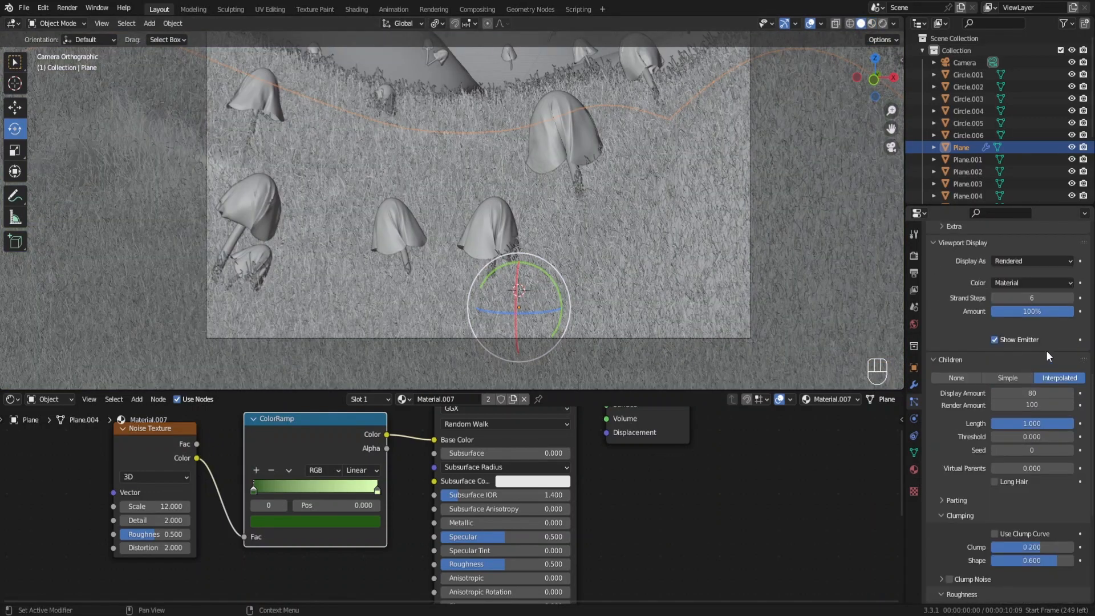
scroll(1023, 334, up, 5)
click(1038, 348)
text(1)
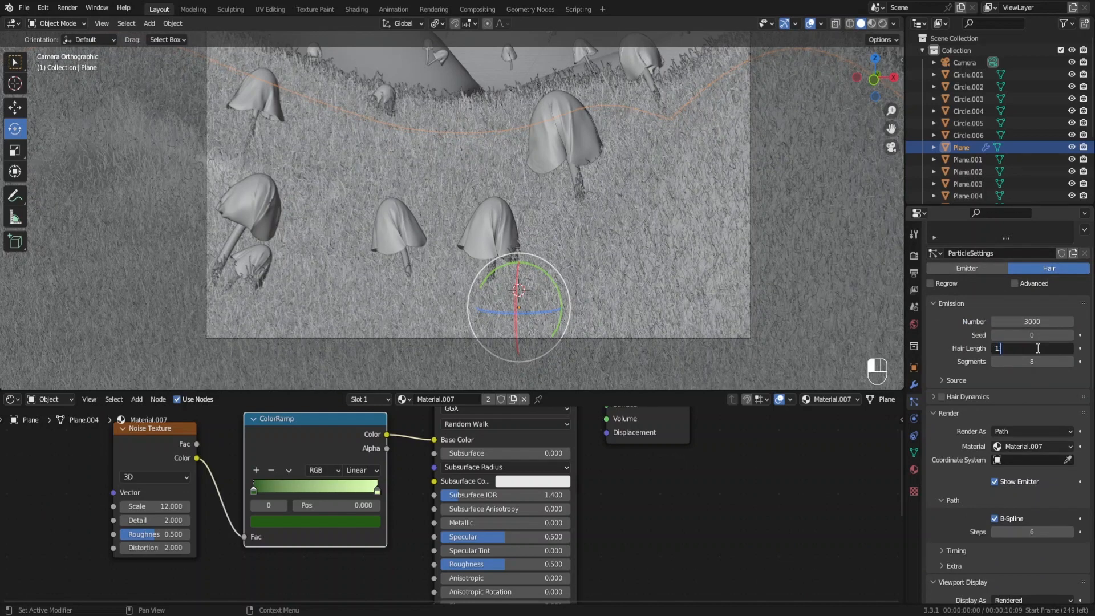
text(.3)
key(Return)
click(1043, 348)
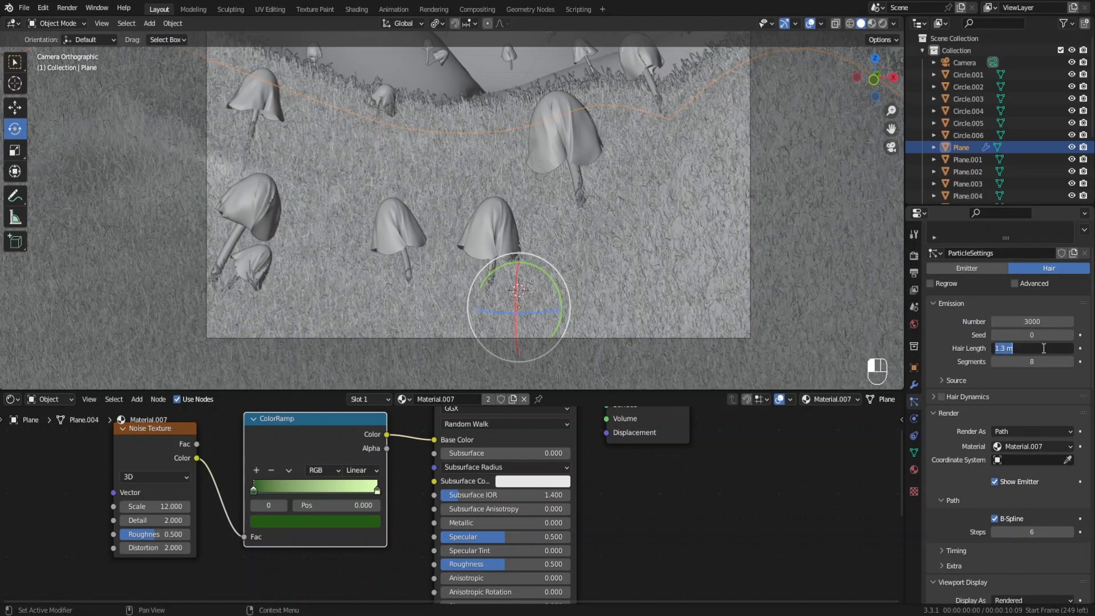
text(0.5)
key(Return)
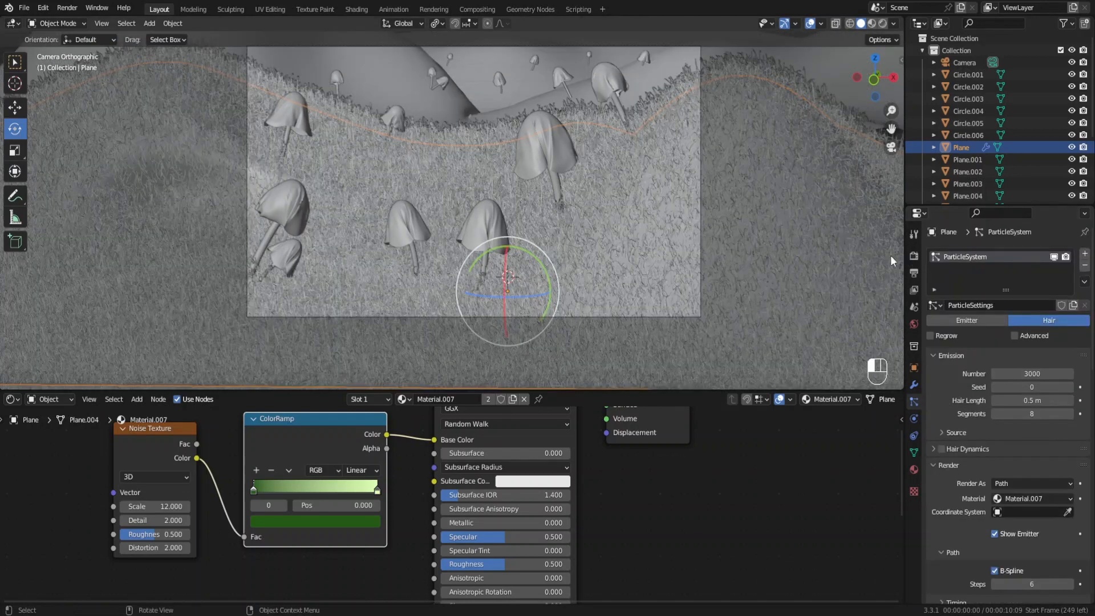
Step: Add a Hair particle system to the second hill, Plane.001
click(465, 109)
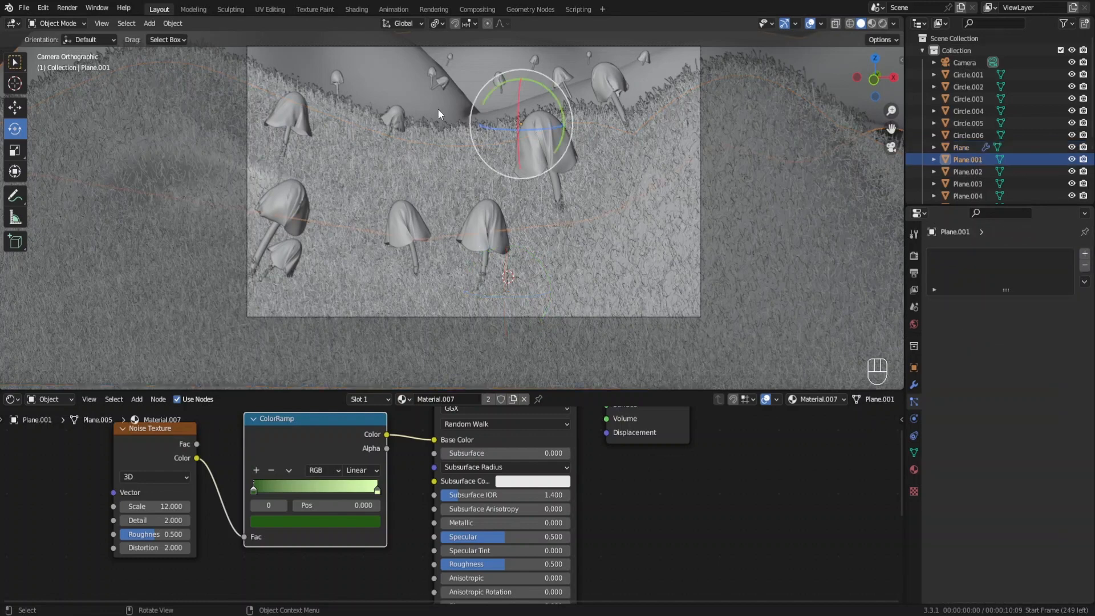
click(934, 289)
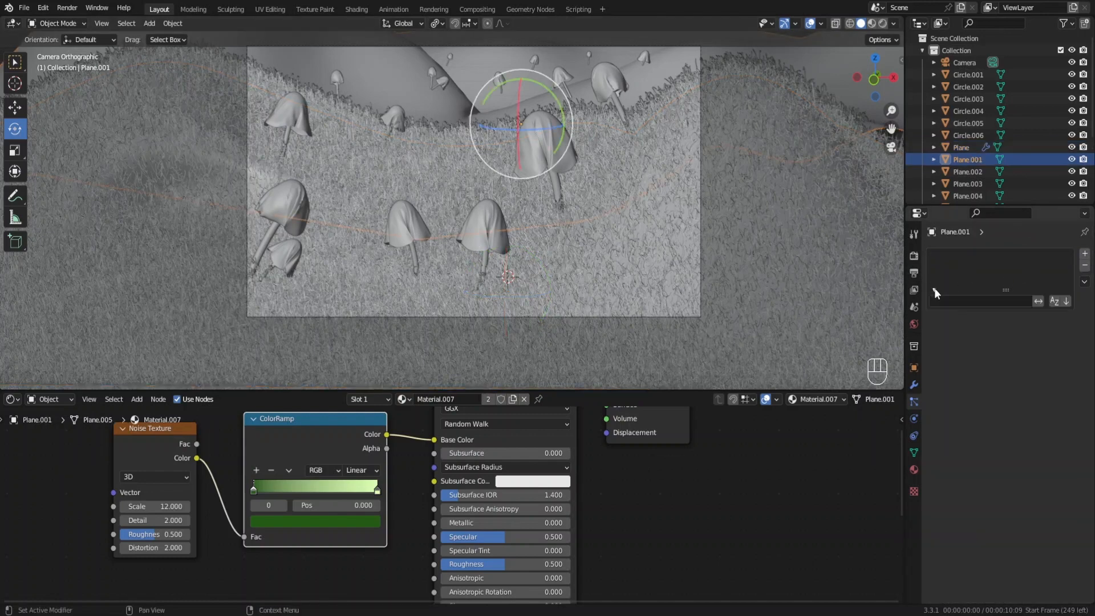
click(1085, 257)
click(1050, 335)
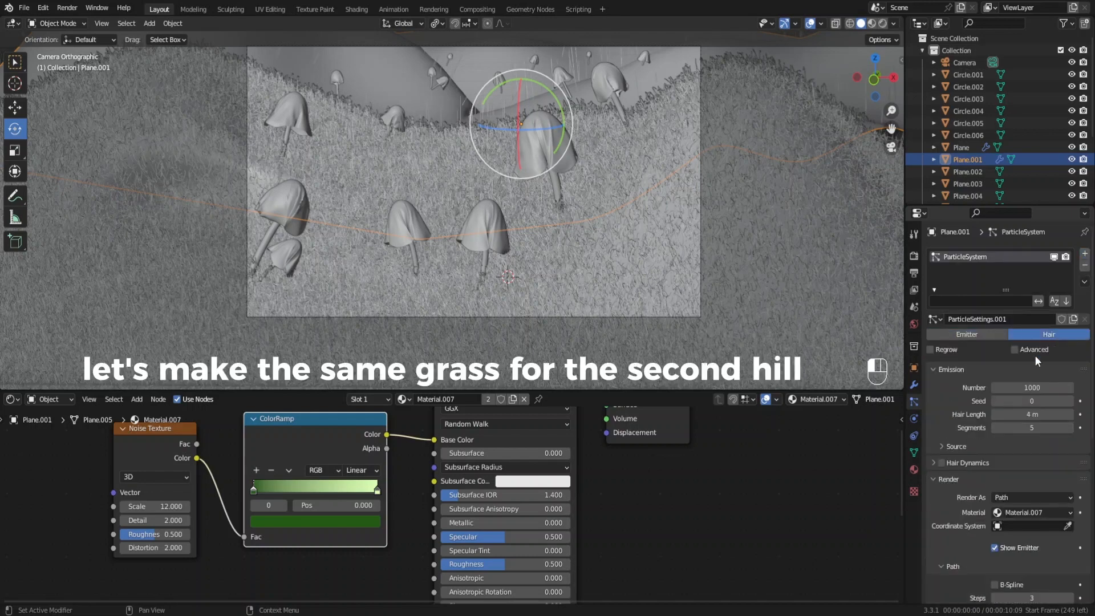
Step: Set the second hill's hair count to 2000 and its hair length to 0.26 m
double_click(1033, 387)
text(2000)
key(Return)
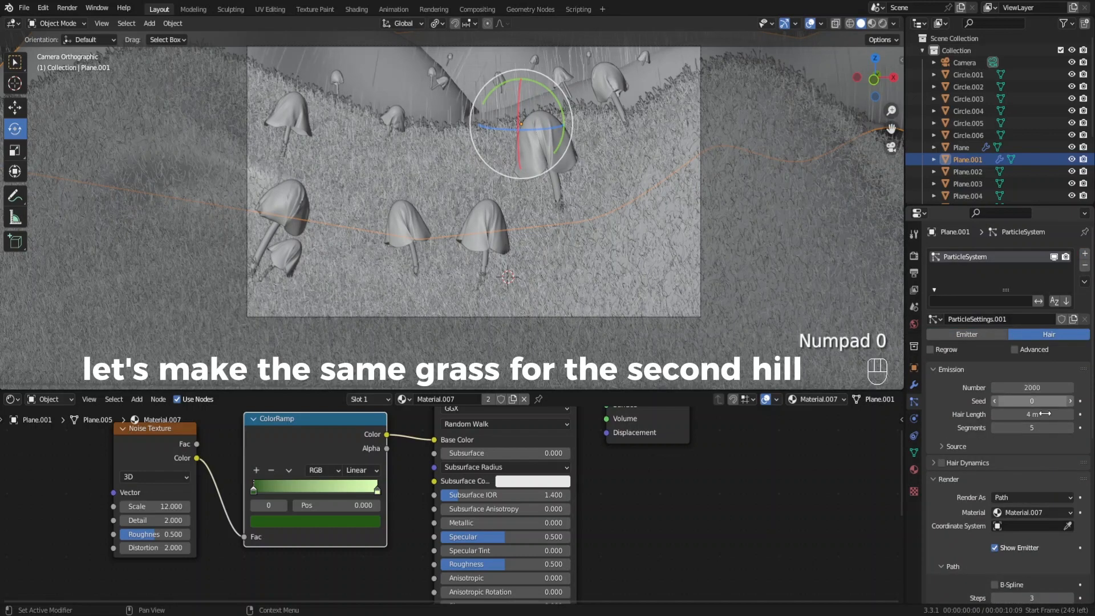
drag(1045, 414, 1021, 414)
Step: Enable B-Spline on the second hill's hair path with 5 render steps and 5 viewport strand steps
scroll(1013, 458, down, 3)
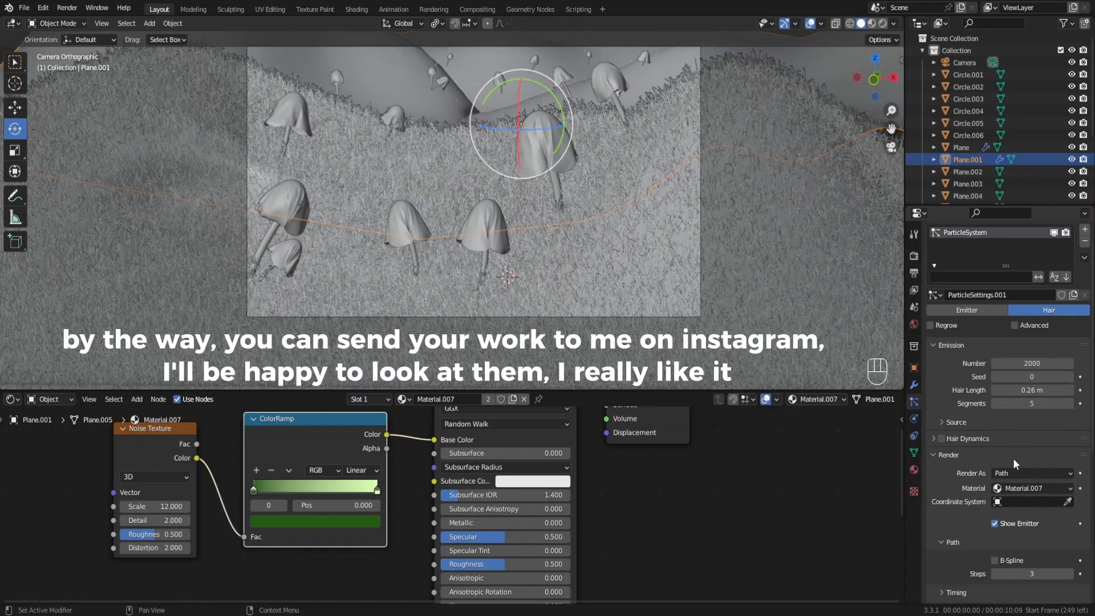
click(995, 512)
click(1022, 524)
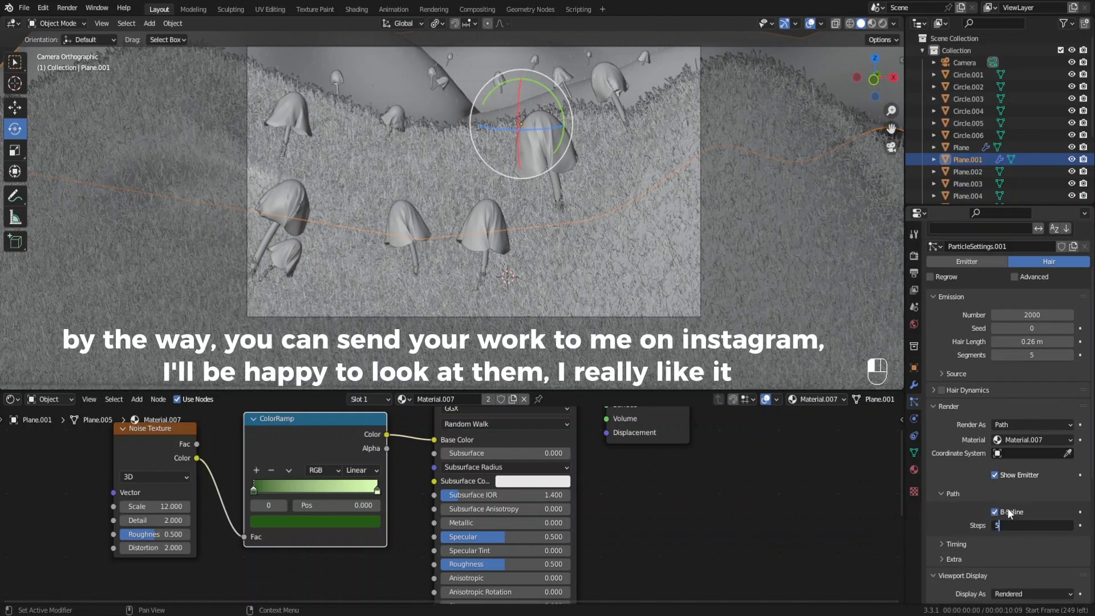
text(5)
key(Return)
scroll(960, 517, down, 8)
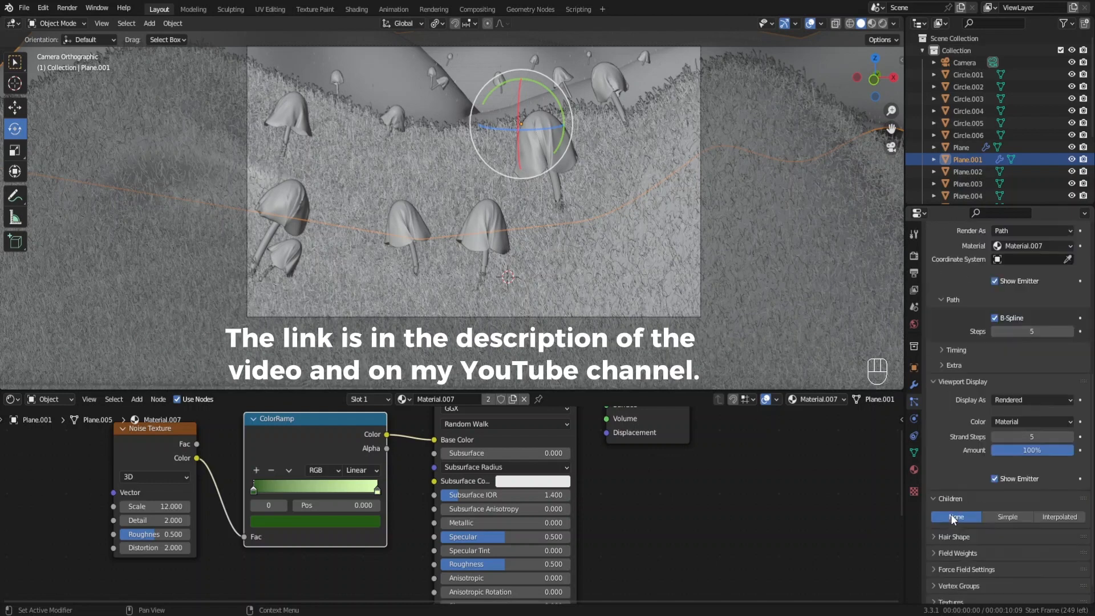
Step: Enable Interpolated children for the second hill's grass with a display amount of 40 and a render amount of 80
scroll(950, 515, down, 1)
click(1055, 494)
click(1034, 509)
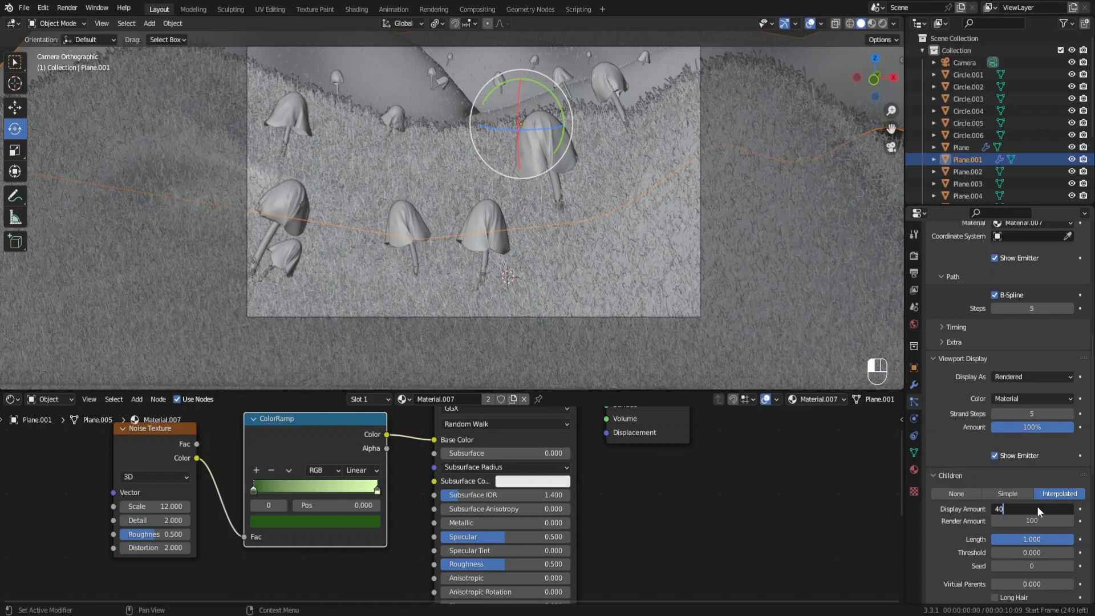
key(Return)
click(1032, 520)
text(80)
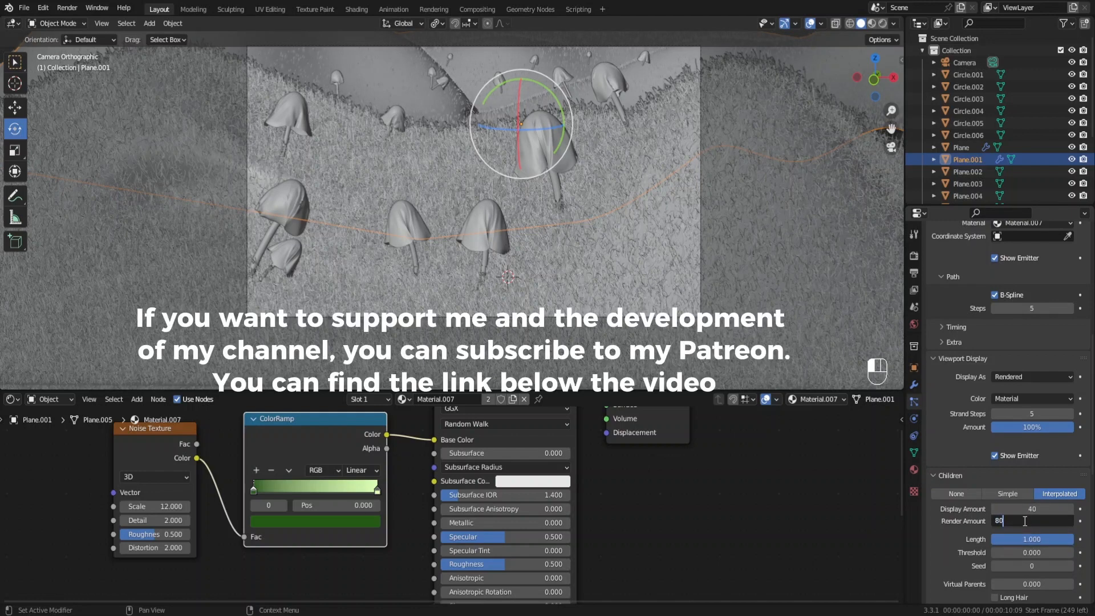
key(Return)
Step: Give the second hill's child hairs a Clump of 0.2 and a clumping Shape of 0.6
scroll(974, 551, down, 4)
click(1022, 565)
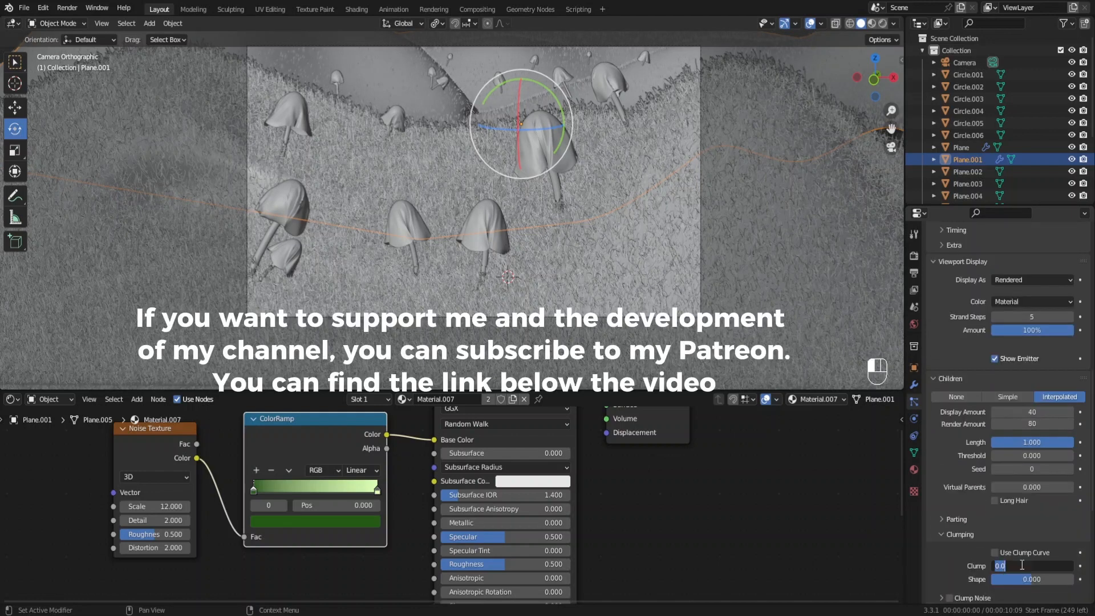
text(0.2)
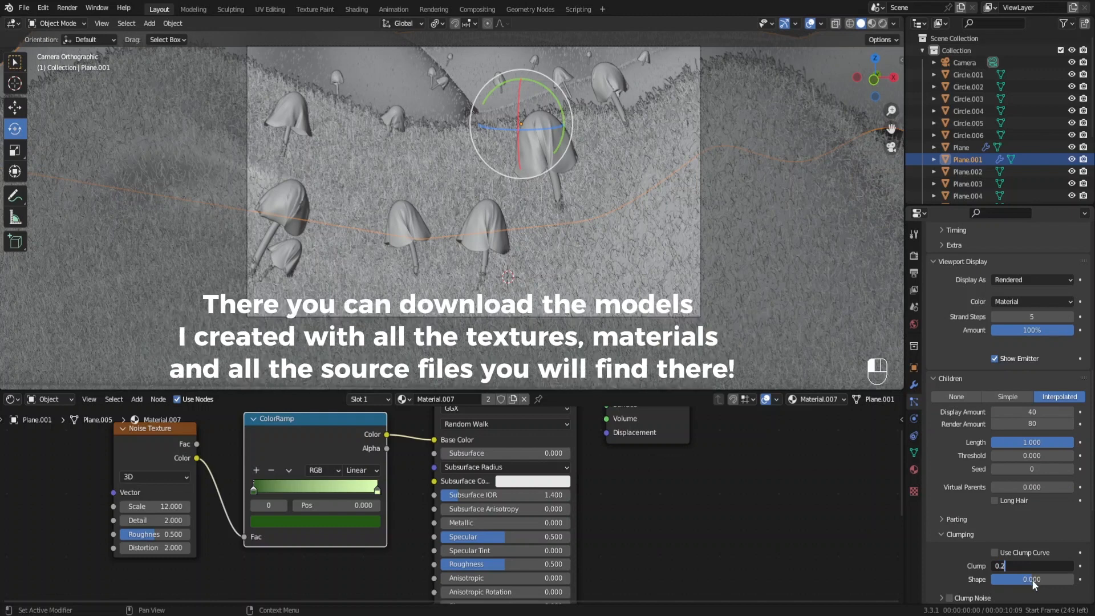
key(Return)
click(1032, 580)
text(0.6)
key(Return)
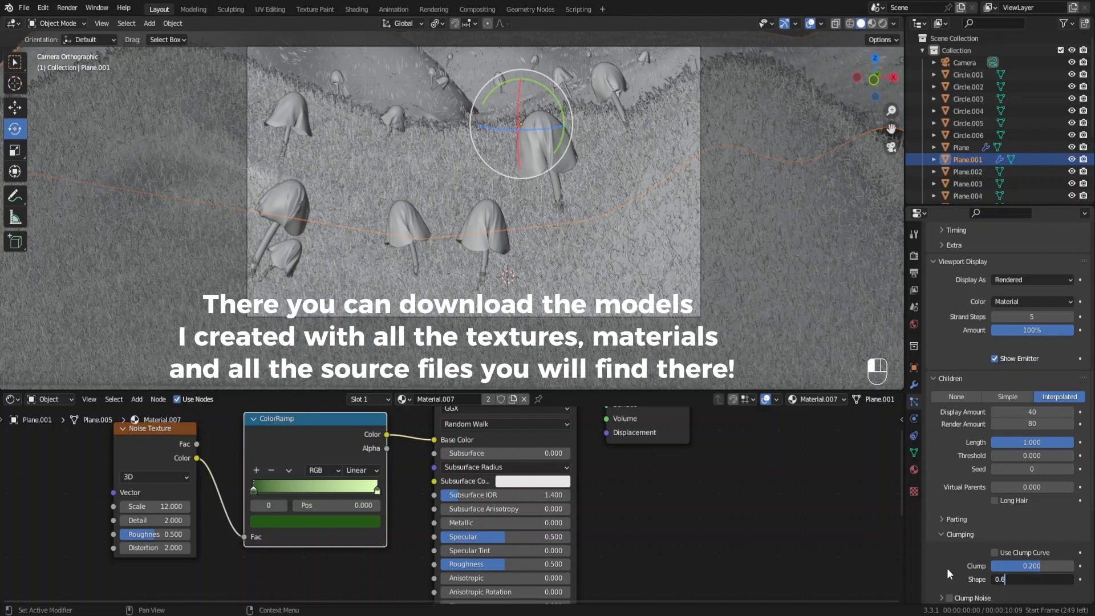
Step: Set the Random roughness of the second hill's child hairs to 0.05
scroll(970, 531, down, 6)
click(1019, 526)
text(0.05)
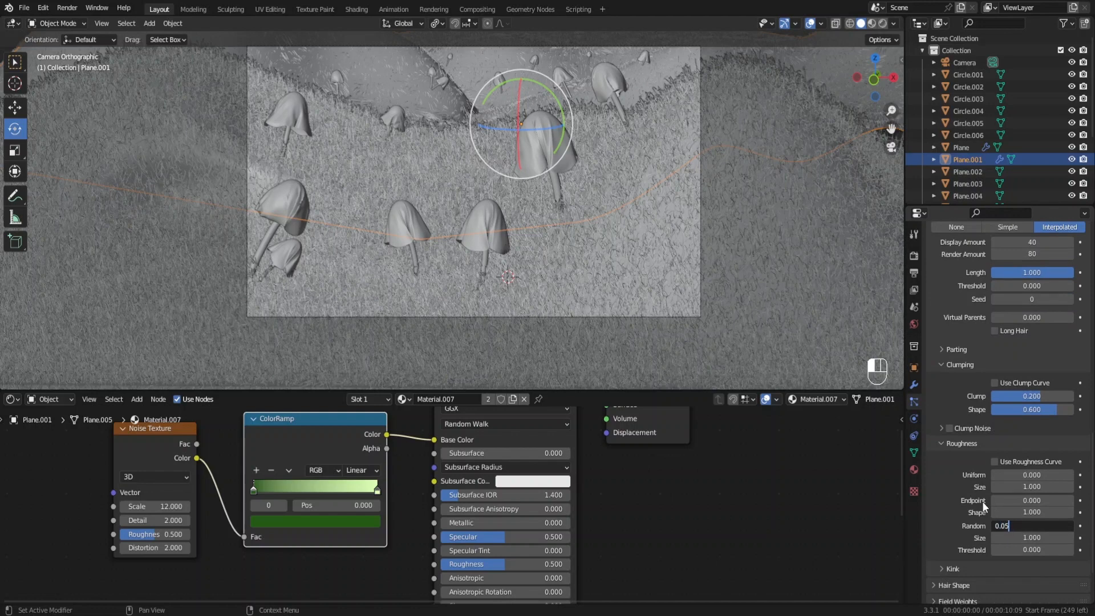
key(Return)
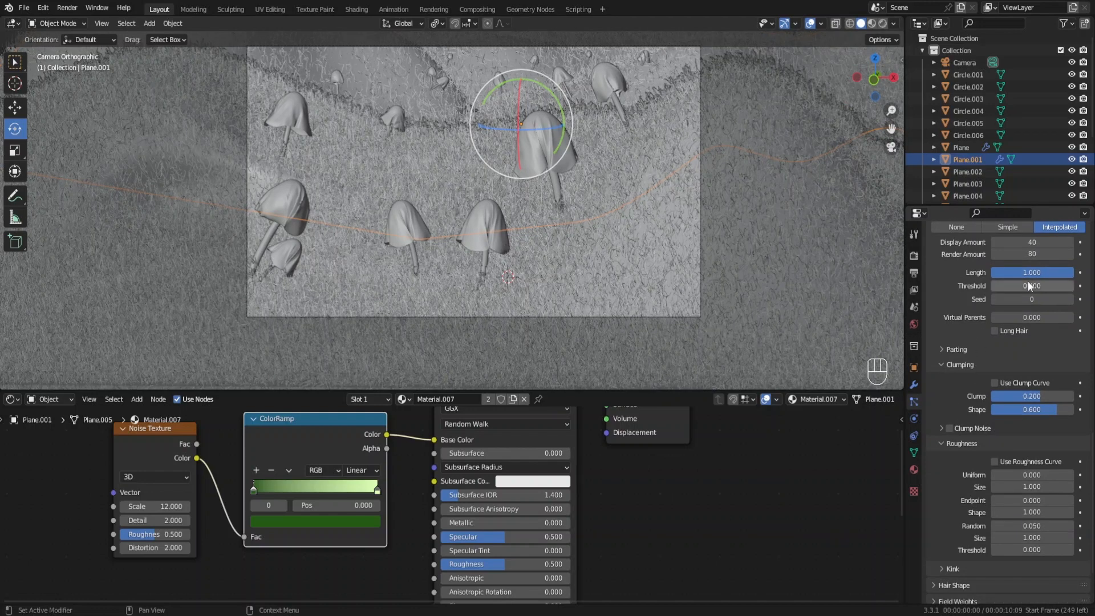
Step: Reduce the render amount of the second hill's child hairs to 60
click(1034, 254)
text(60)
key(Return)
Step: Enlarge the 3D viewport over the node editor and inspect the grass on both hills within the camera frame
drag(719, 392, 673, 555)
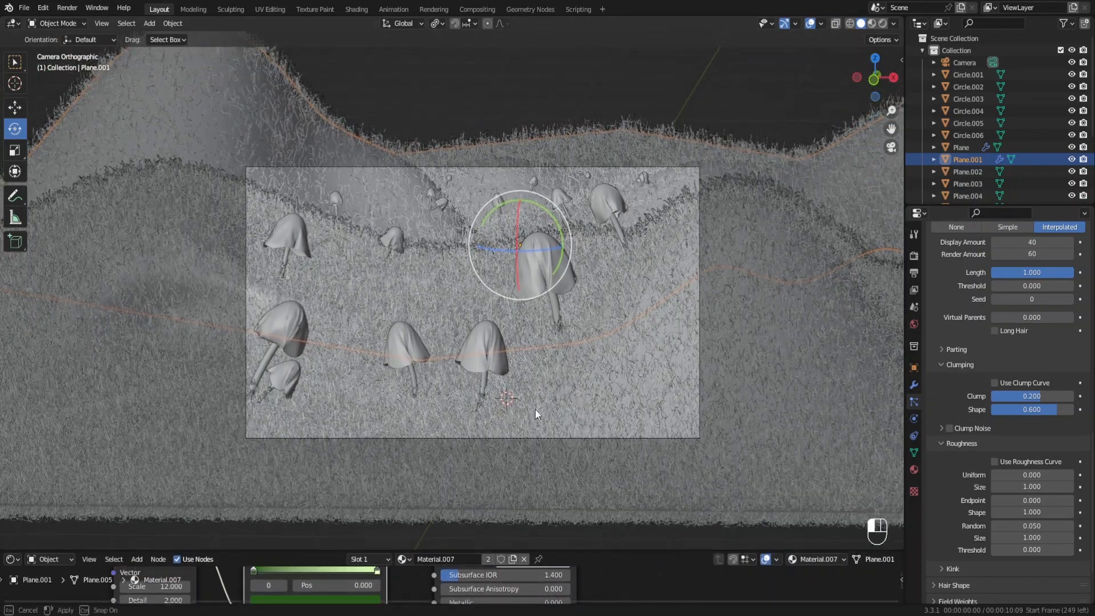
scroll(505, 354, up, 1)
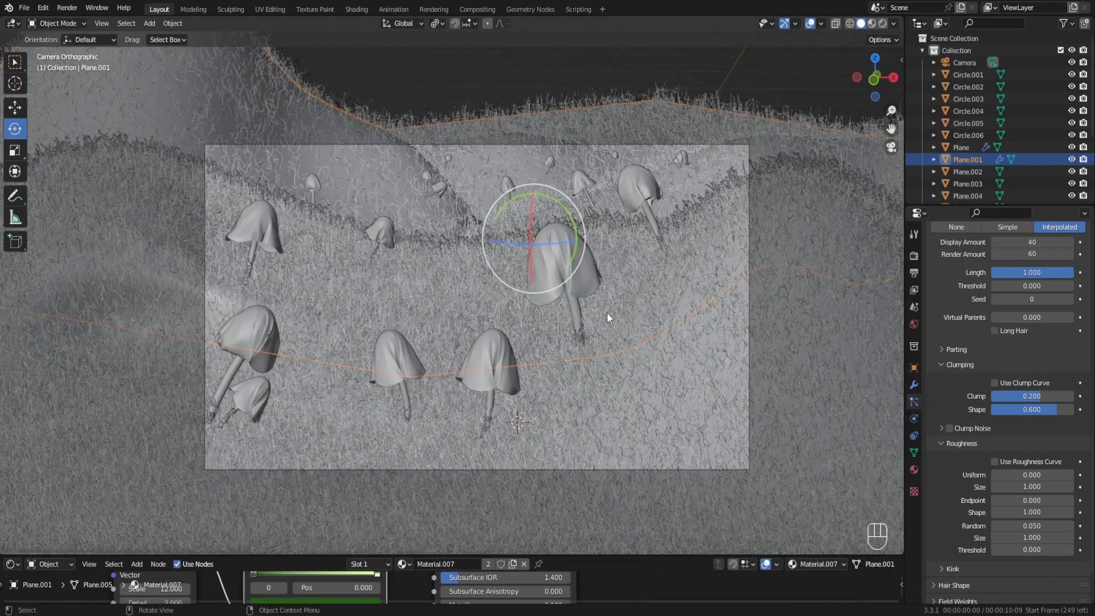
scroll(607, 313, up, 2)
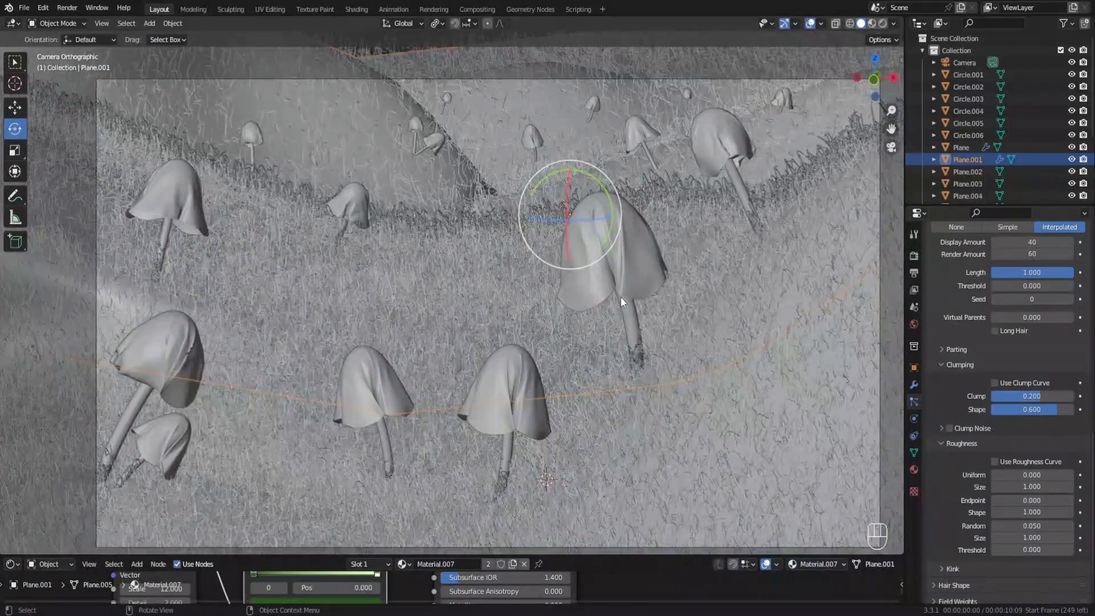
shift+middle_drag(621, 297, 597, 281)
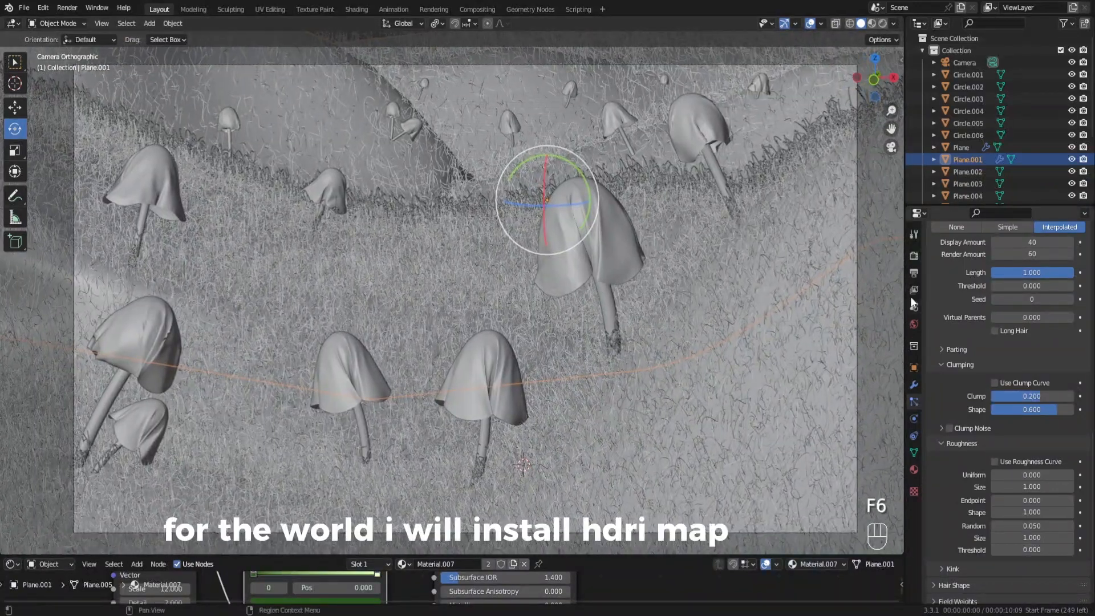
Step: Give the world background colour an Environment Texture and load the HDRI satara_night_no_lamps_2k.exr
click(915, 324)
click(998, 337)
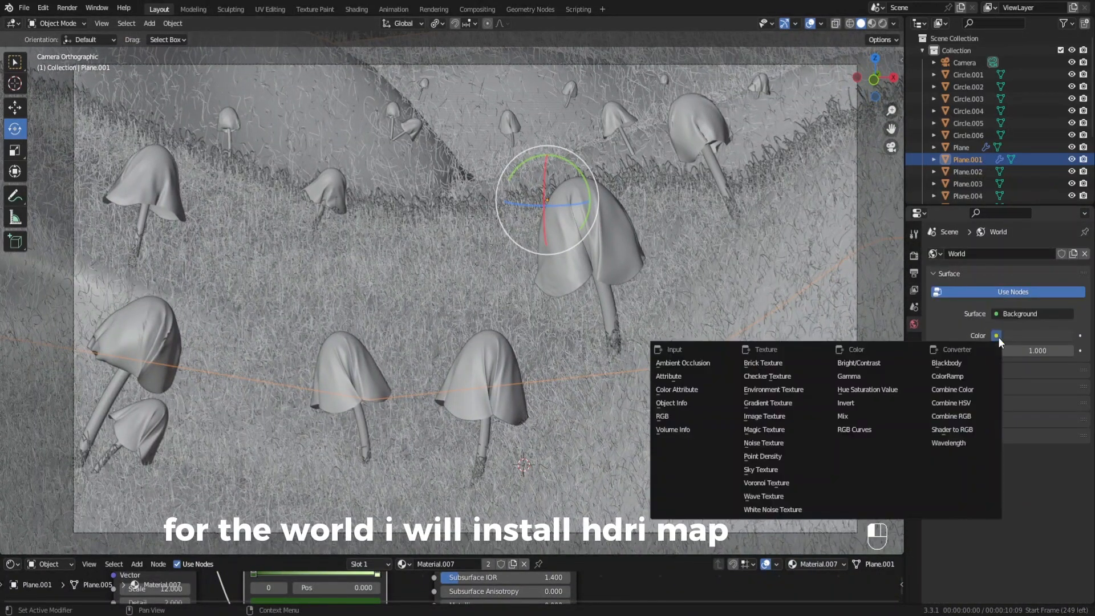
click(770, 389)
click(1035, 349)
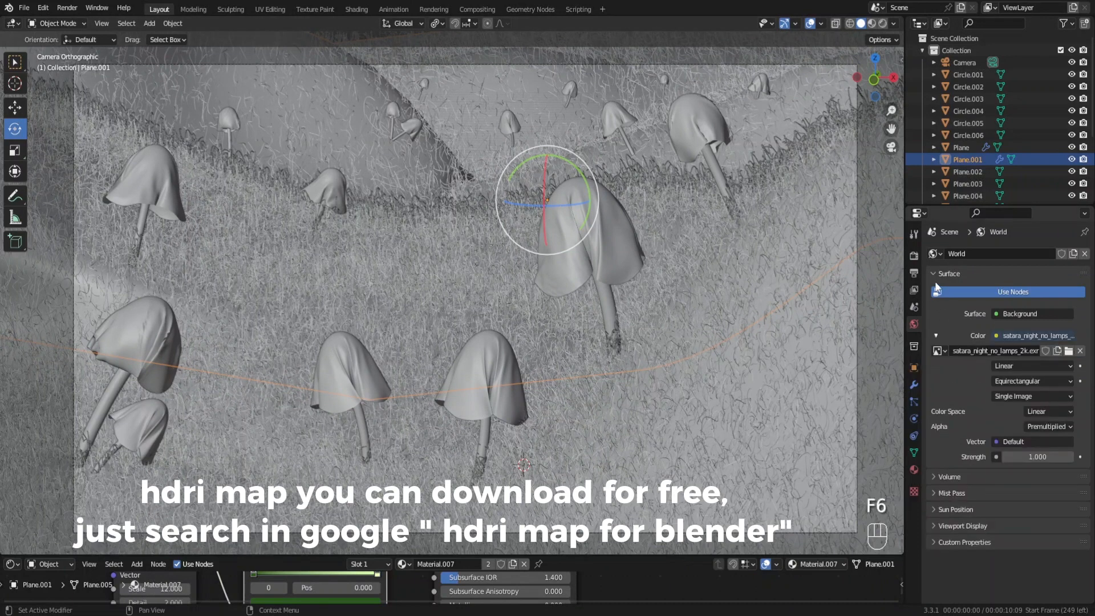
Step: Set the render engine to Cycles with GPU Compute as the device
click(914, 255)
click(1017, 253)
click(1018, 295)
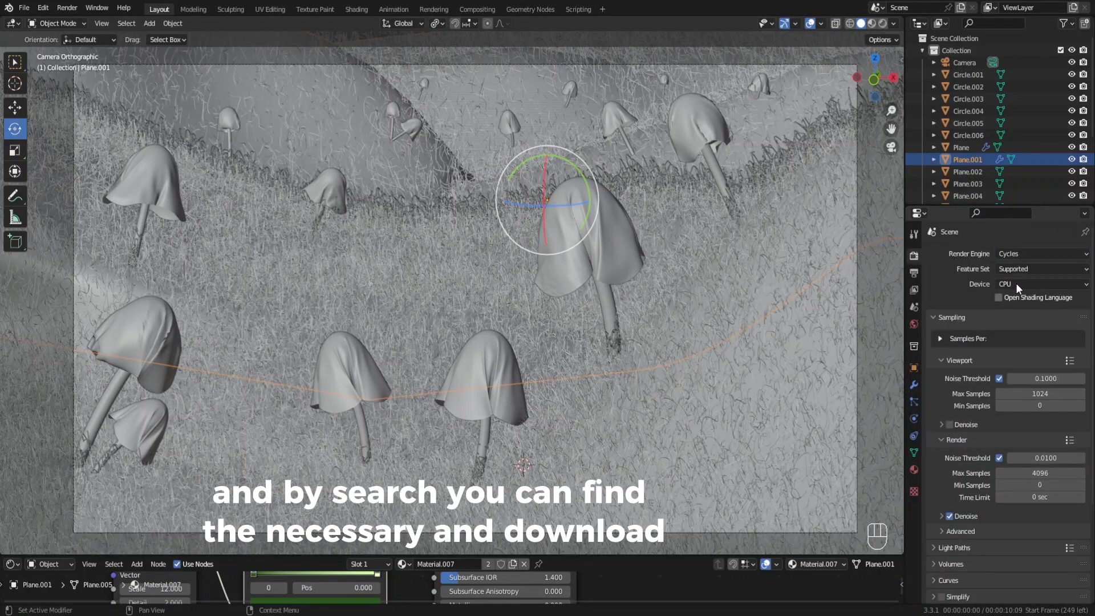
click(1021, 284)
click(1018, 310)
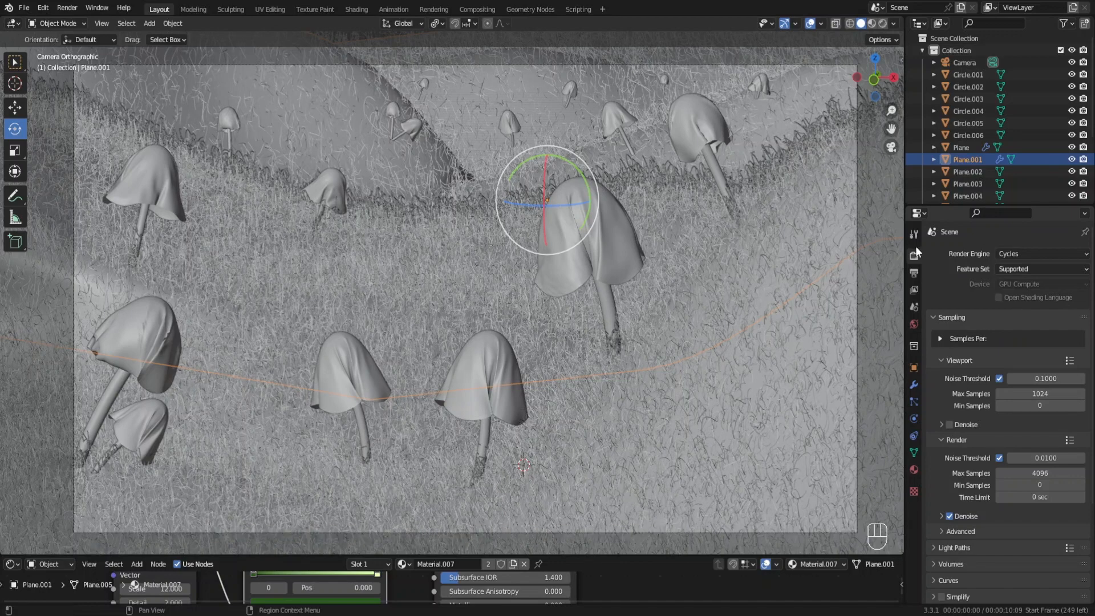
Step: Enable depth of field on the camera and set the front-centre mushroom, Plane.002, as its focus object
mouse_move(775, 277)
ctrl+middle_down()
mouse_move(779, 266)
mouse_move(770, 272)
ctrl+middle_up()
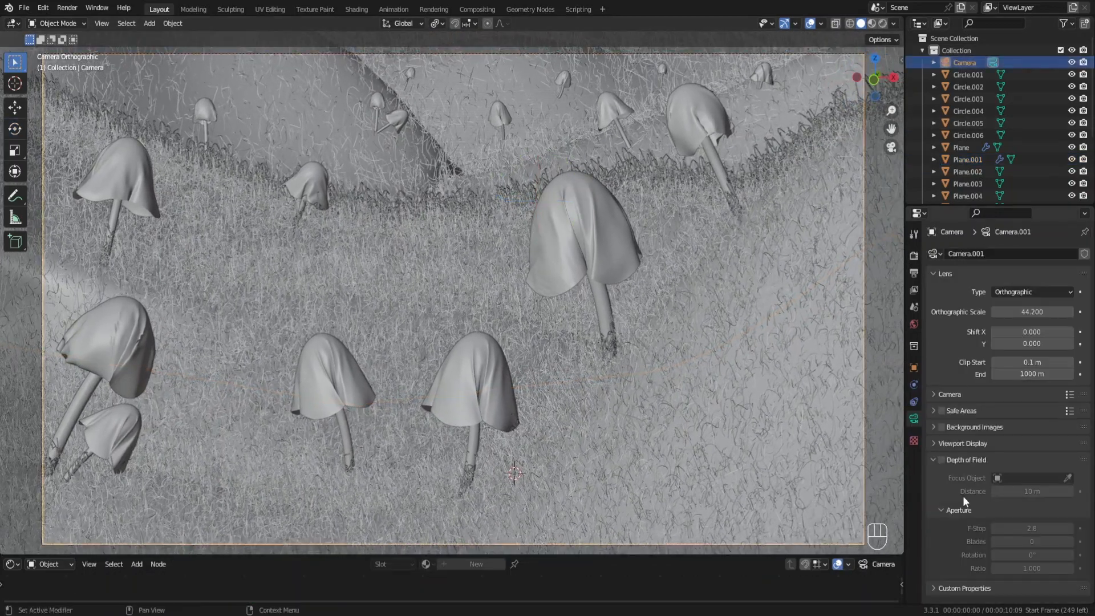
click(951, 459)
click(959, 459)
click(942, 460)
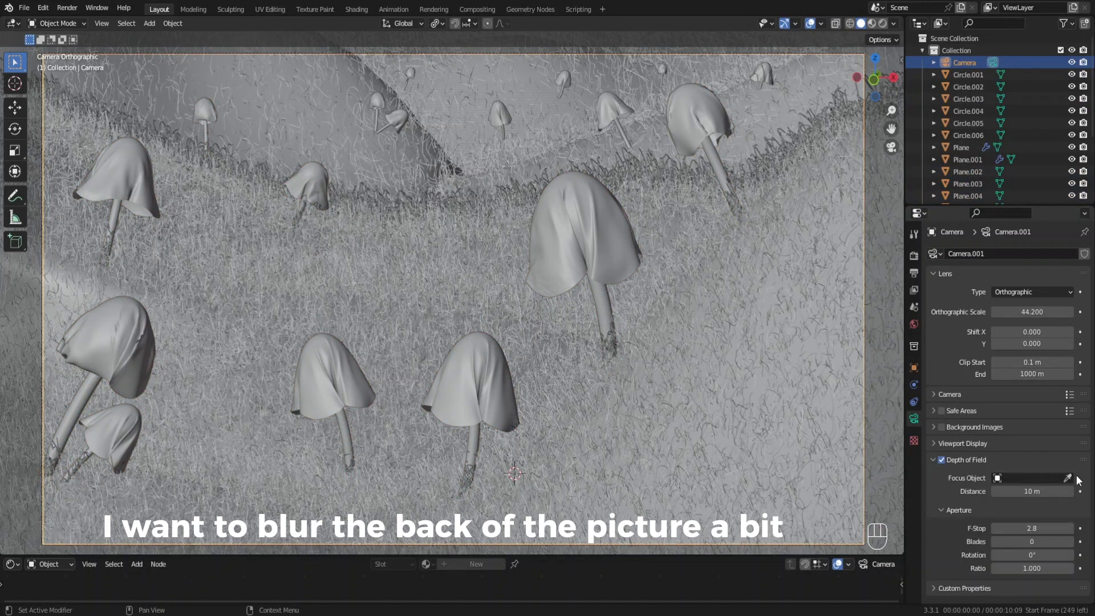
click(1068, 478)
click(502, 357)
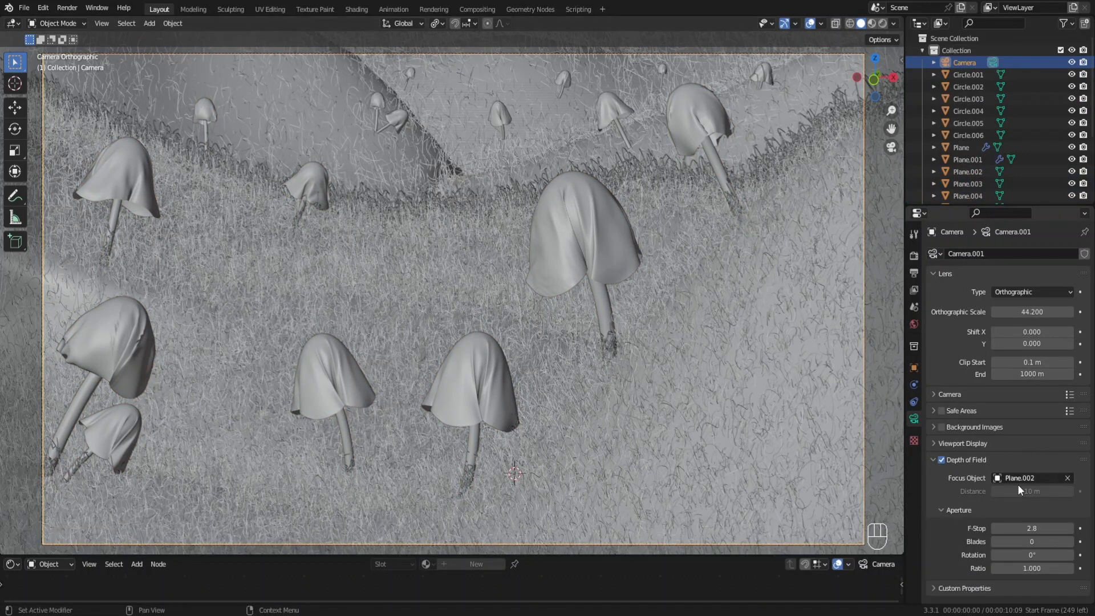
Step: Try camera F-Stop values of 0.1, 10 and 15 to compare the background blur
click(1030, 528)
drag(1030, 528, 995, 528)
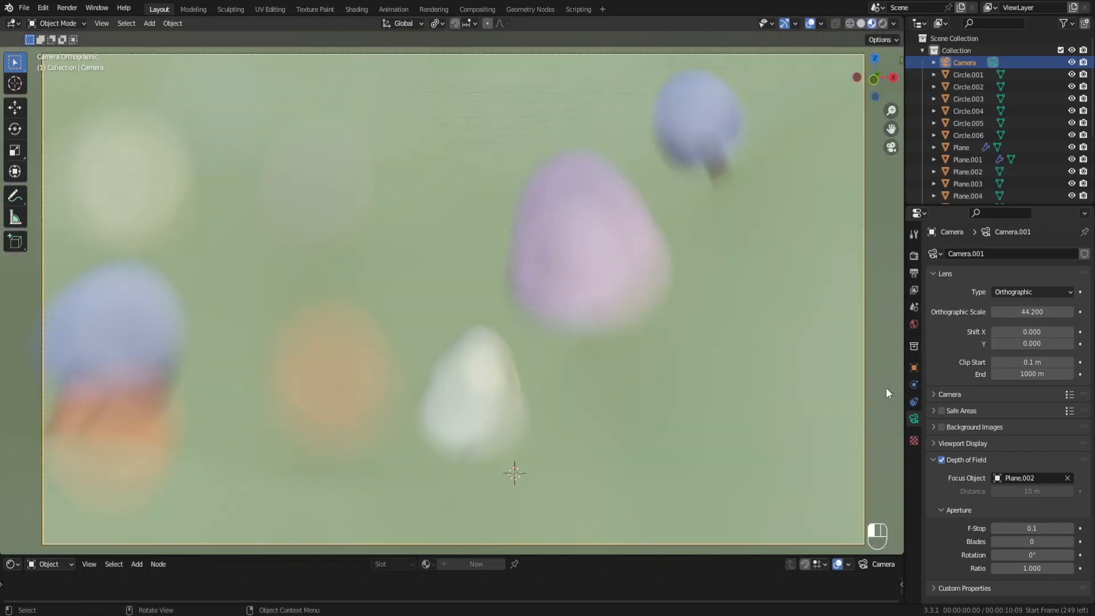
drag(1044, 526, 1080, 525)
click(1031, 528)
text(10)
key(Return)
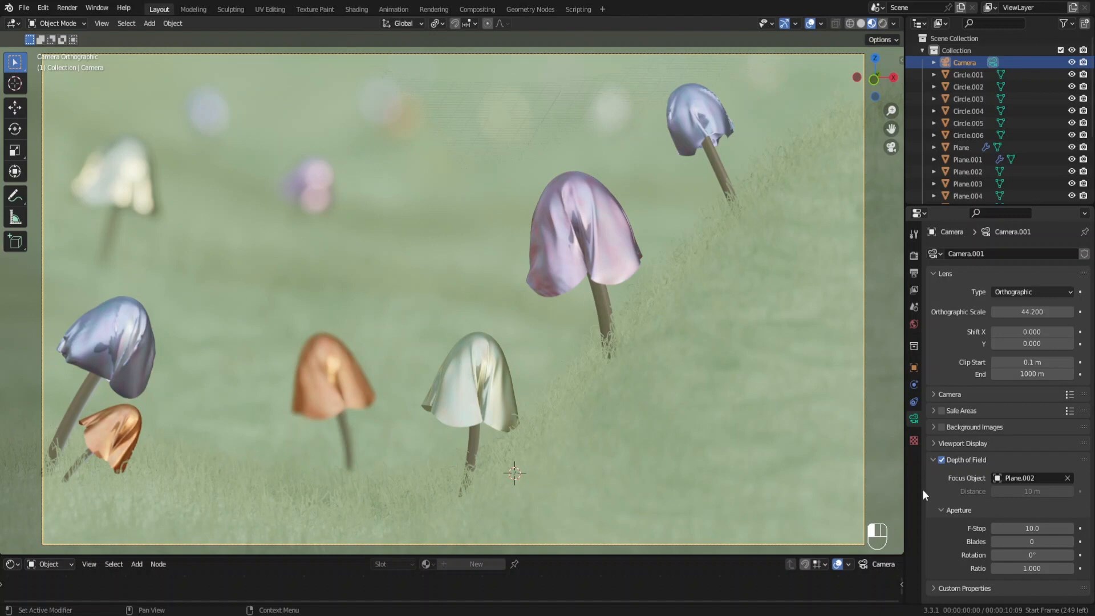
click(1029, 525)
text(15)
key(Return)
Step: Set the camera's depth-of-field F-Stop to 28 and save the file
click(1026, 527)
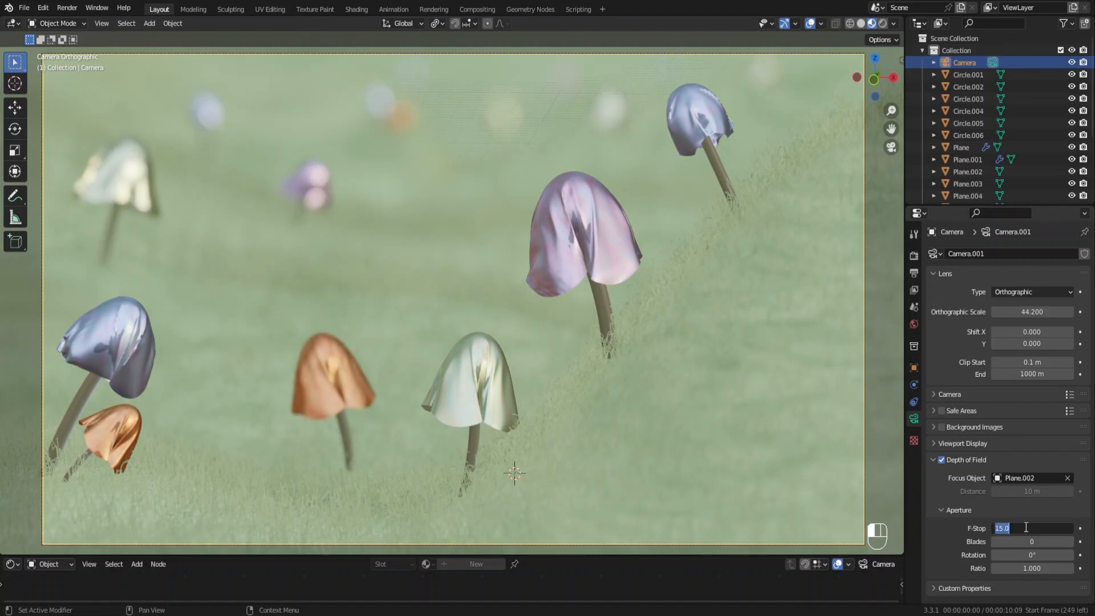
text(28)
key(Return)
key(ctrl+s)
Step: In solid shading, move the large mushroom right of centre along the Y and X axes, further toward the right slope
click(860, 25)
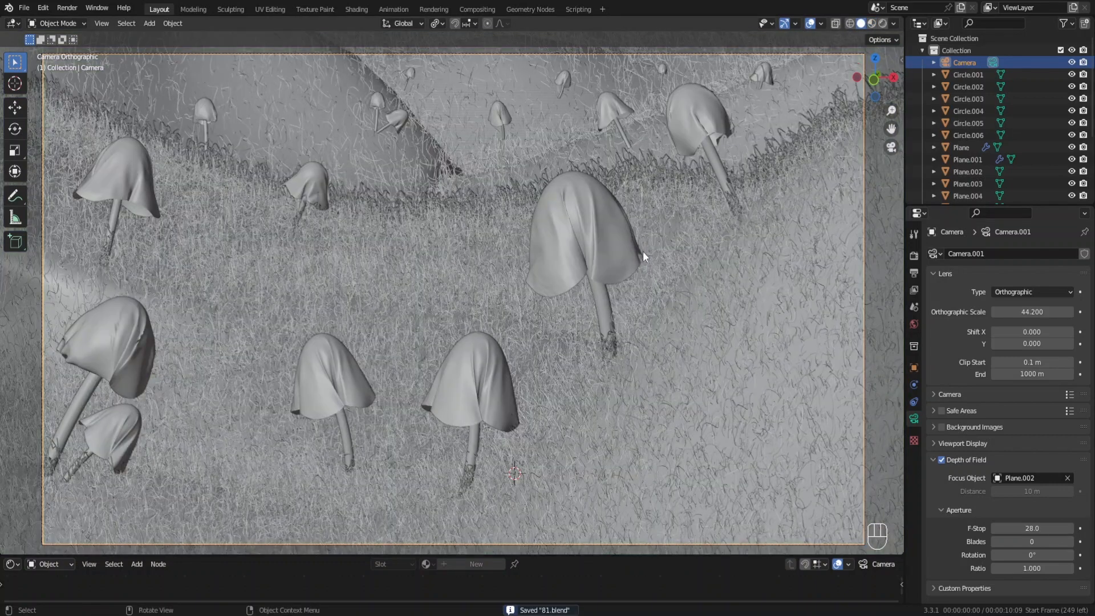
click(596, 291)
key(g)
key(y)
key(g)
key(x)
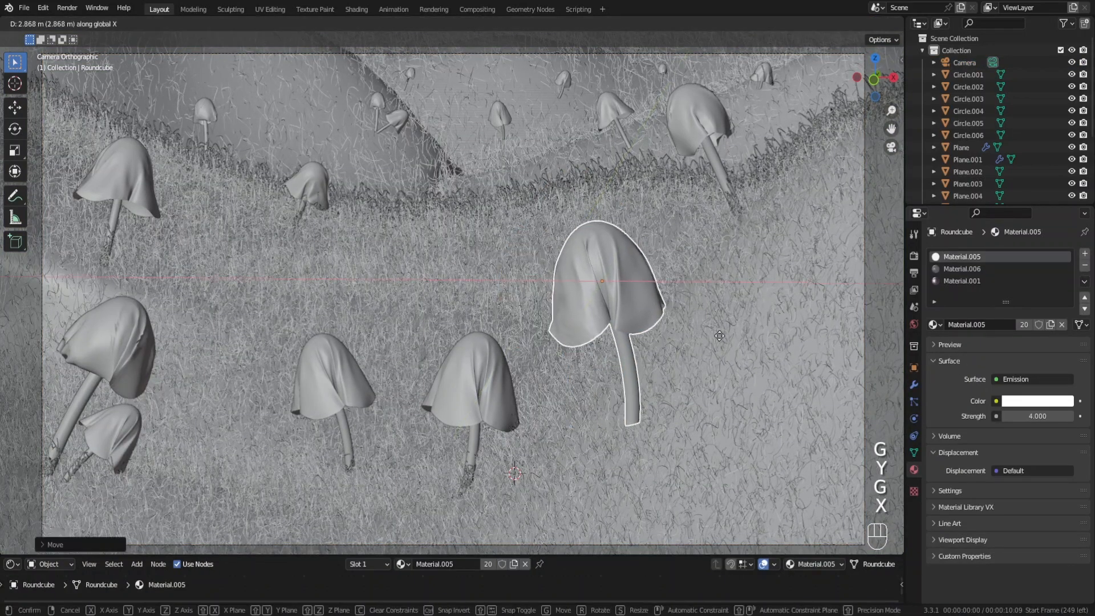
key(g)
key(y)
click(775, 337)
Step: Stretch the large mushroom about 1.2 times along Z, then reposition and tilt it on the right slope
key(s)
key(z)
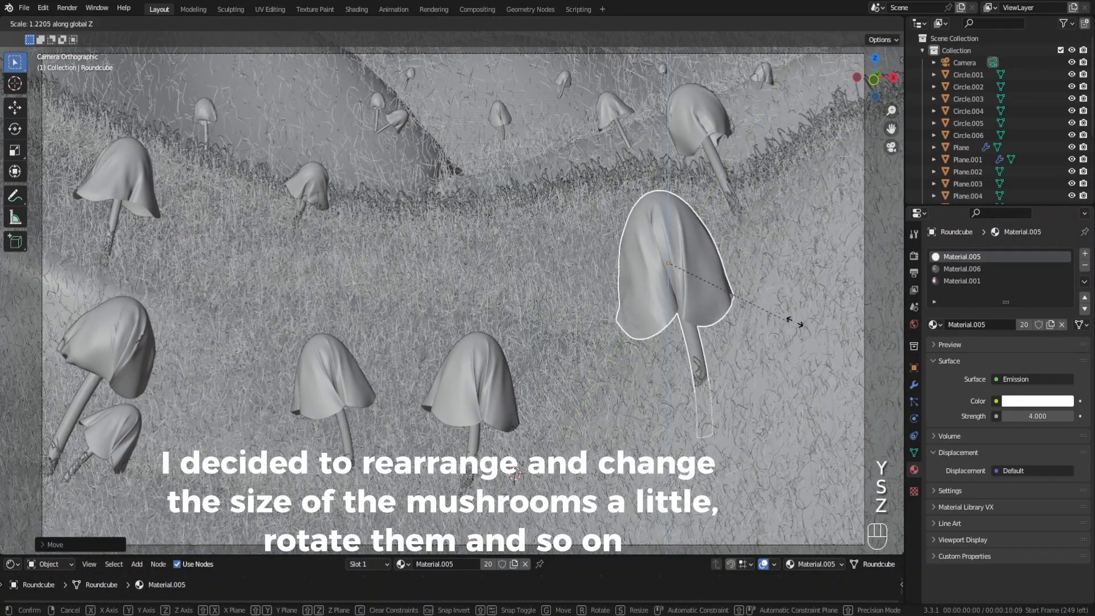
click(796, 326)
key(g)
click(744, 262)
key(r)
click(743, 254)
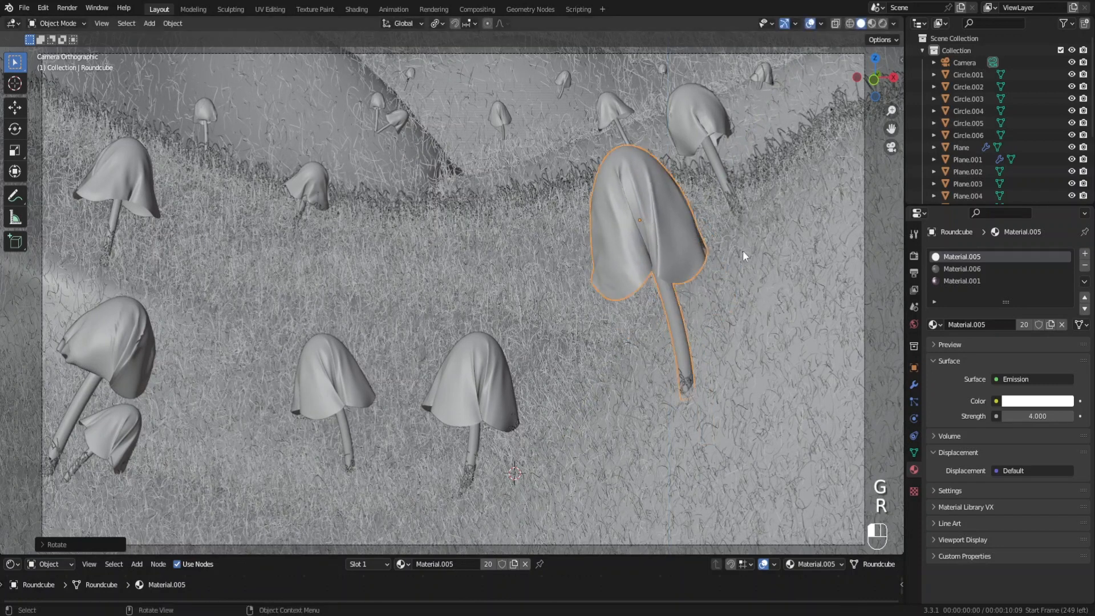
Step: Move the upper-right mushroom, Circle.002, along Y and X, away from the large mushroom toward the frame's right edge
click(713, 169)
key(g)
key(y)
click(736, 182)
key(g)
key(x)
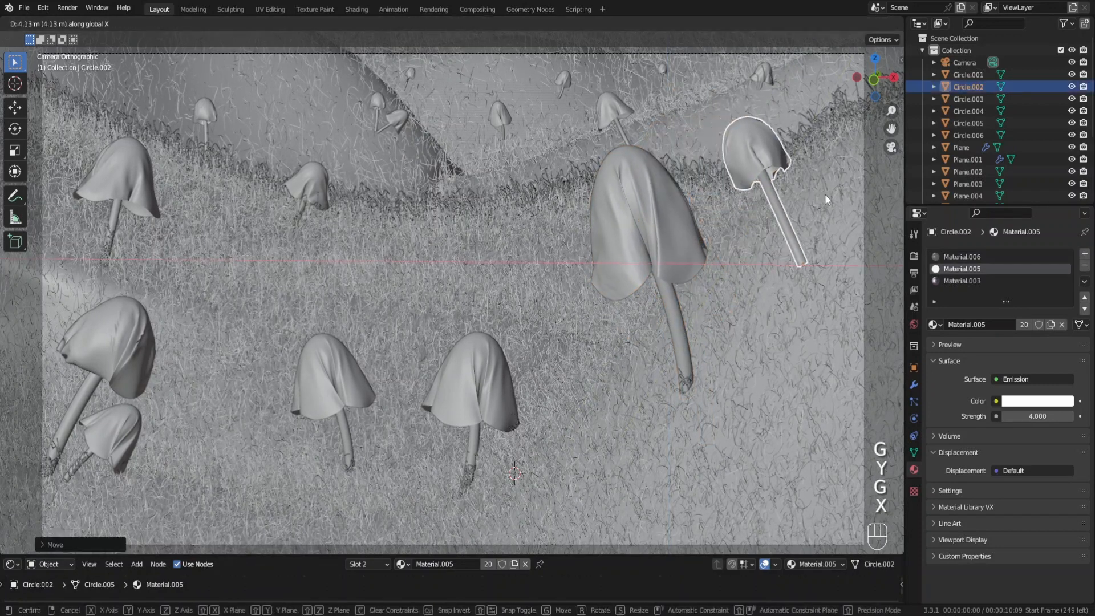
click(816, 188)
Step: Enlarge the Circle.002 mushroom slightly and move it about 4.8 m along Y, back up the slope
key(s)
click(842, 196)
key(g)
key(y)
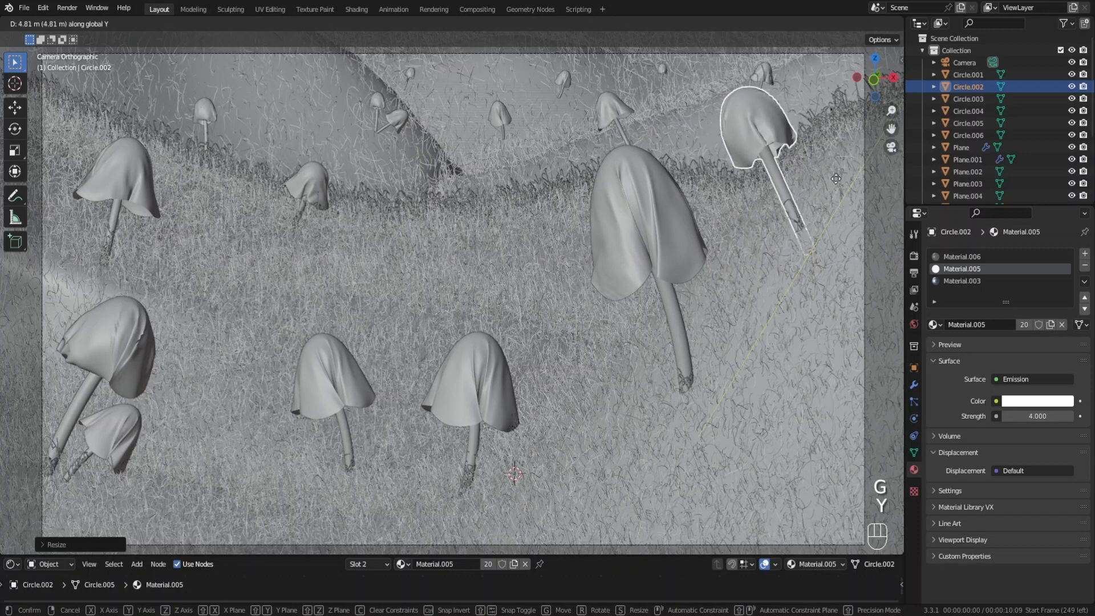
click(797, 212)
Step: Bend the stem of the Circle.002 mushroom by rotating its base with smooth proportional editing
key(Tab)
alt+shift+click(788, 200)
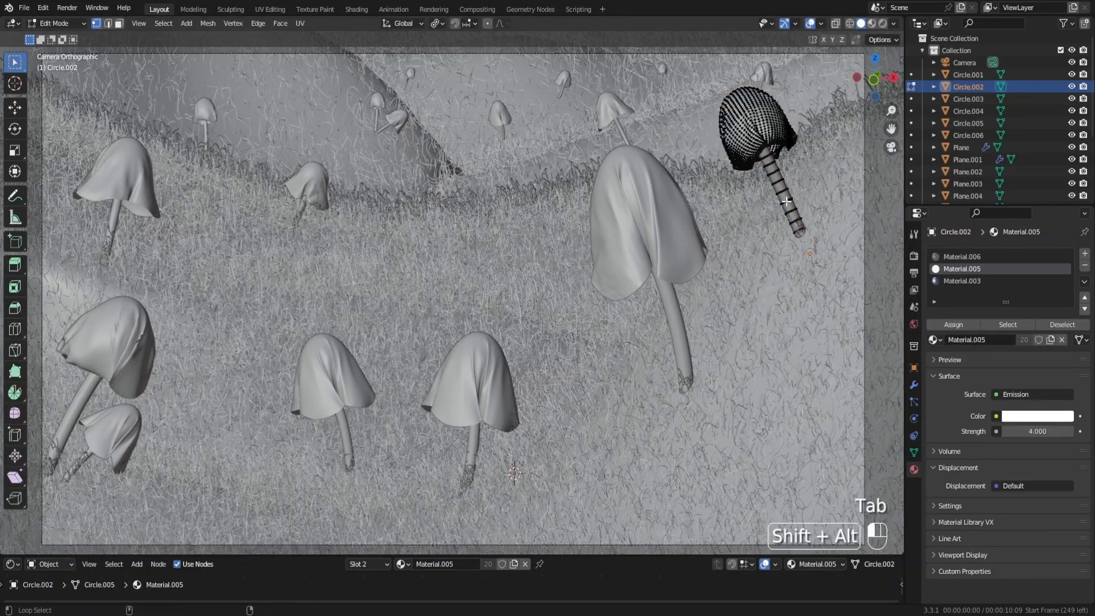
key(r)
scroll(815, 251, up, 5)
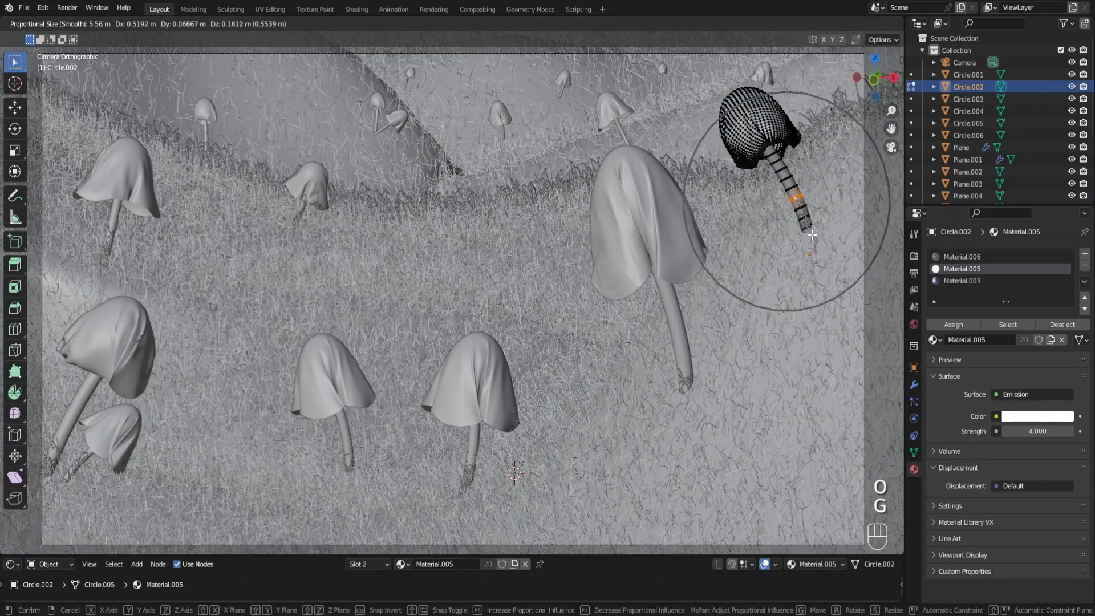
click(820, 264)
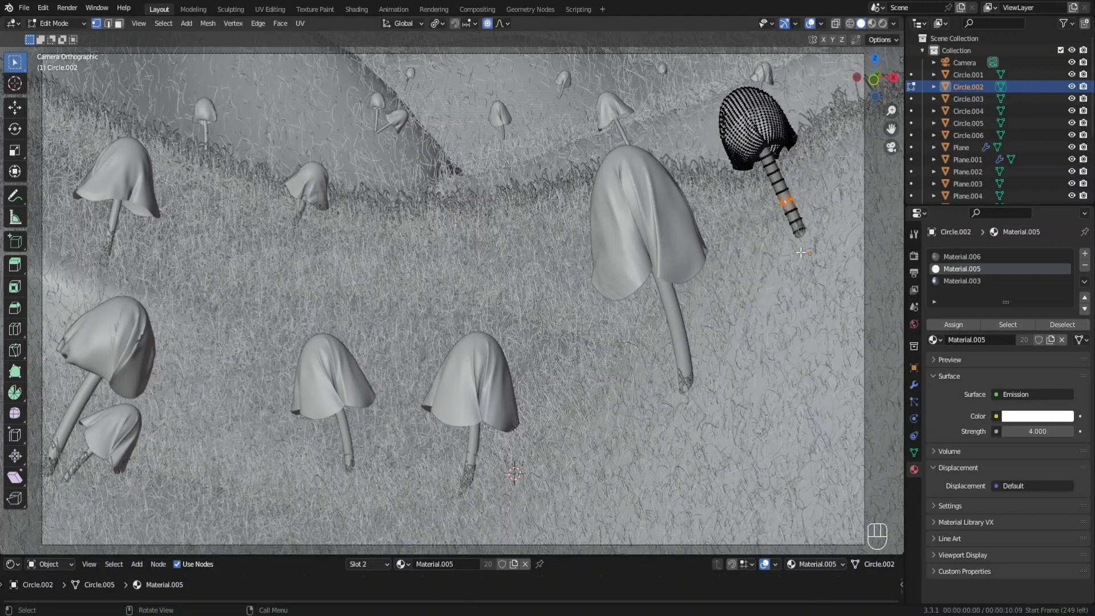
key(alt+z)
key(alt+z)
key(r)
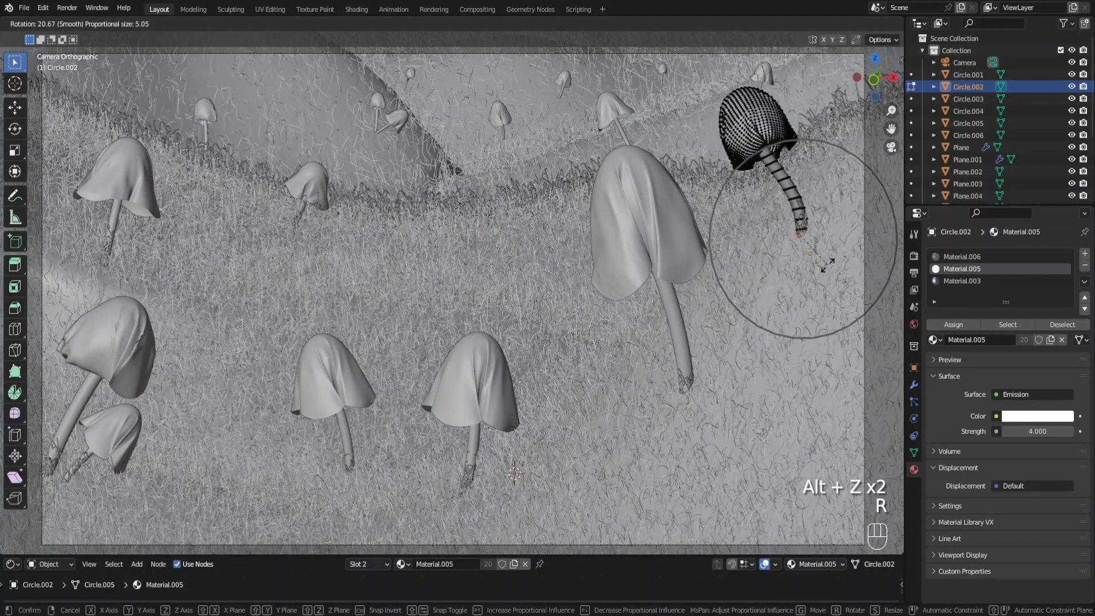
click(826, 265)
key(r)
click(822, 272)
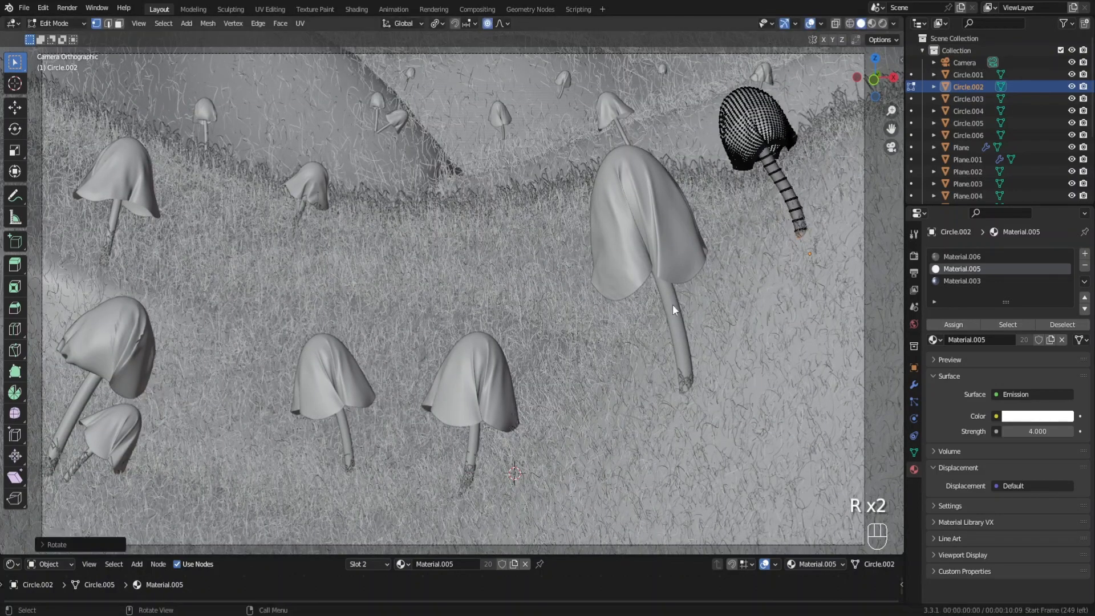
key(Tab)
Step: Curve the large mushroom's stem by rotating its bottom loop with proportional editing
click(692, 333)
key(Tab)
key(alt+z)
alt+click(686, 393)
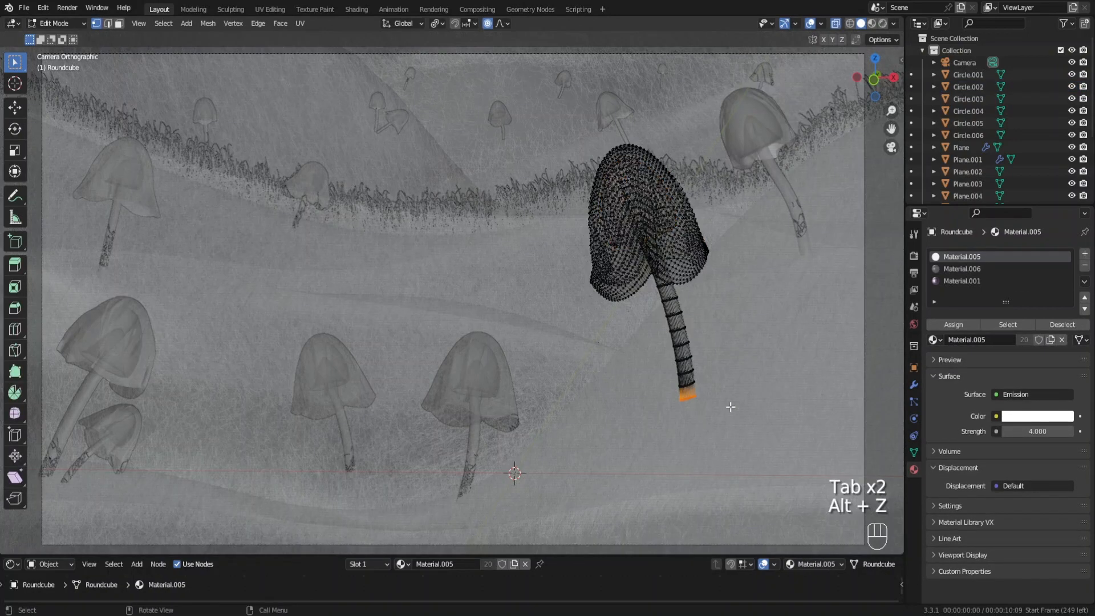
key(alt+z)
key(r)
click(742, 408)
key(Tab)
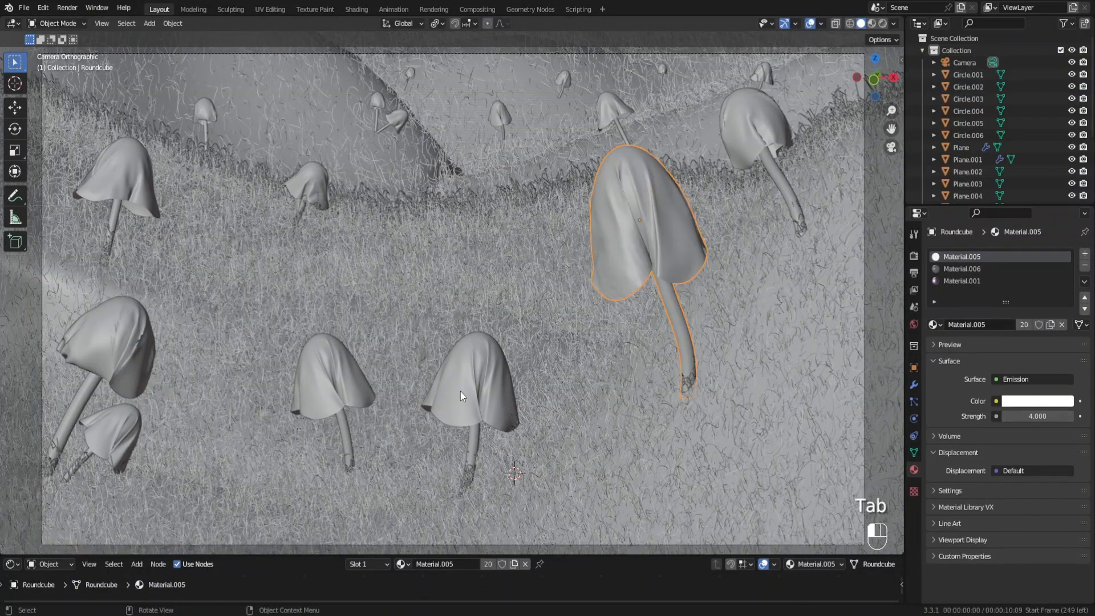
Step: Bend the front-centre mushroom's stem by rotating its bottom loop with proportional editing
click(460, 391)
key(Tab)
key(alt+z)
alt+click(469, 495)
key(alt+z)
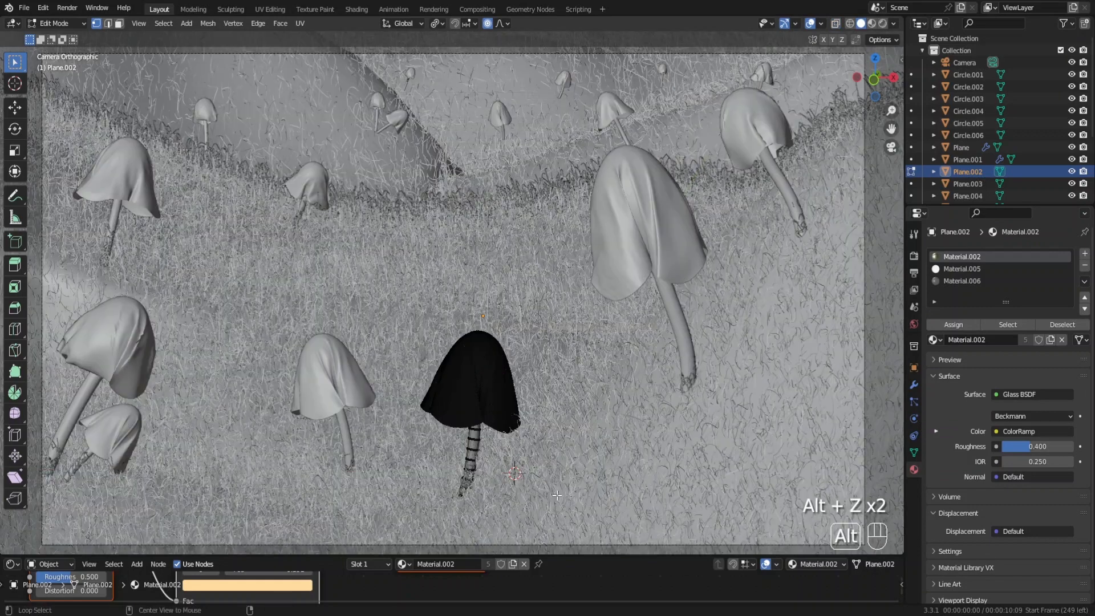
key(r)
click(561, 509)
key(Tab)
Step: Scale the front-centre mushroom along Z, tilt it to the left, and move it up closer to the large mushroom
key(s)
key(z)
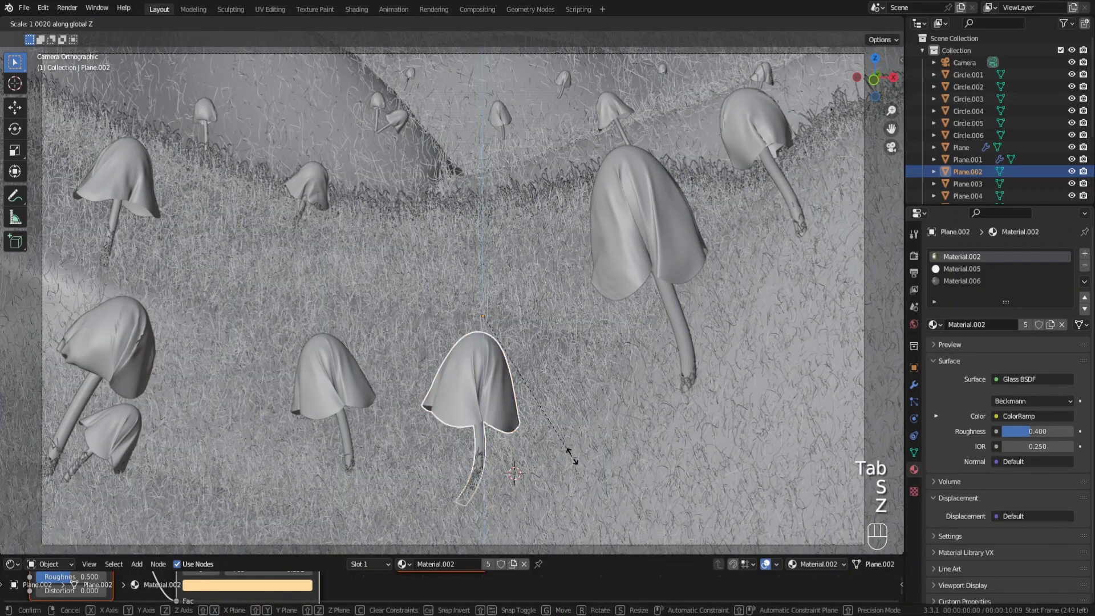
click(575, 455)
key(r)
click(581, 435)
key(g)
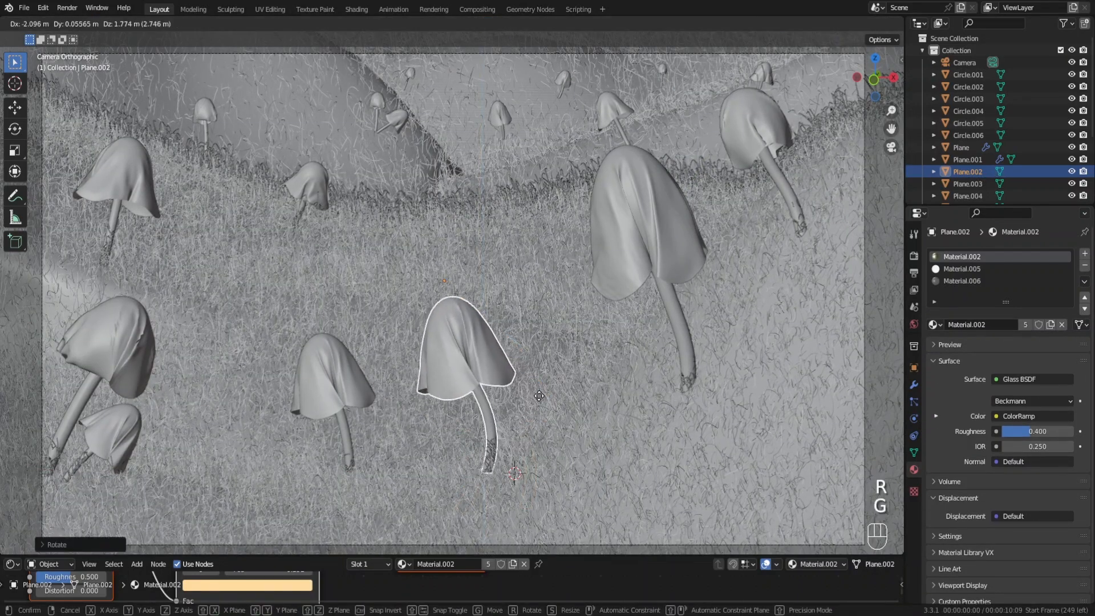
click(622, 369)
key(r)
click(632, 355)
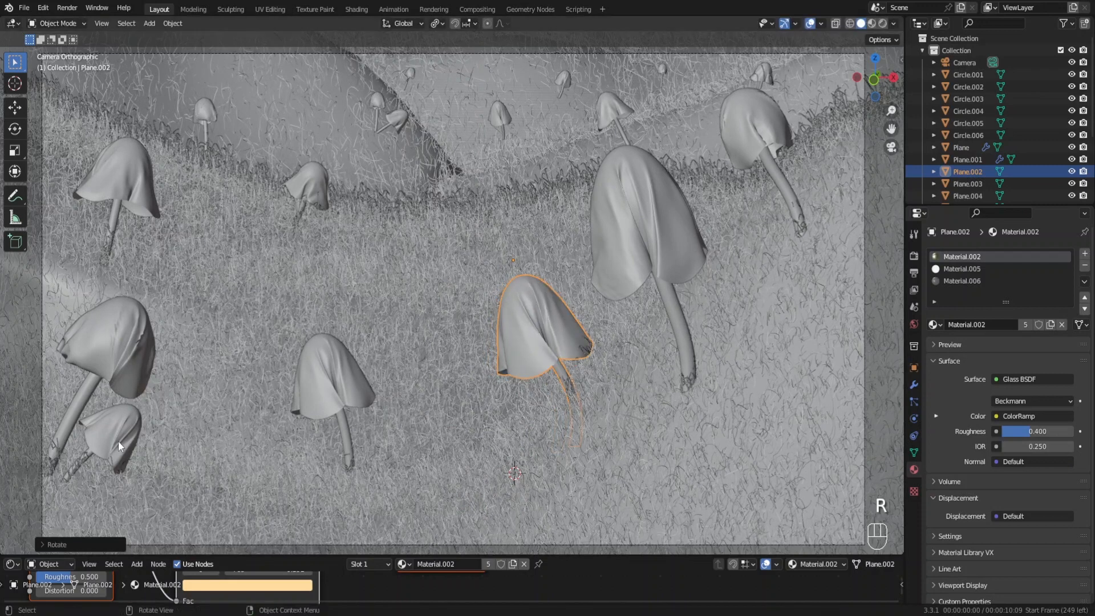
Step: Enlarge the two mushrooms at the frame's lower-left together and shift them slightly into place
click(119, 441)
shift+click(124, 371)
key(s)
click(243, 409)
key(g)
click(250, 397)
click(86, 446)
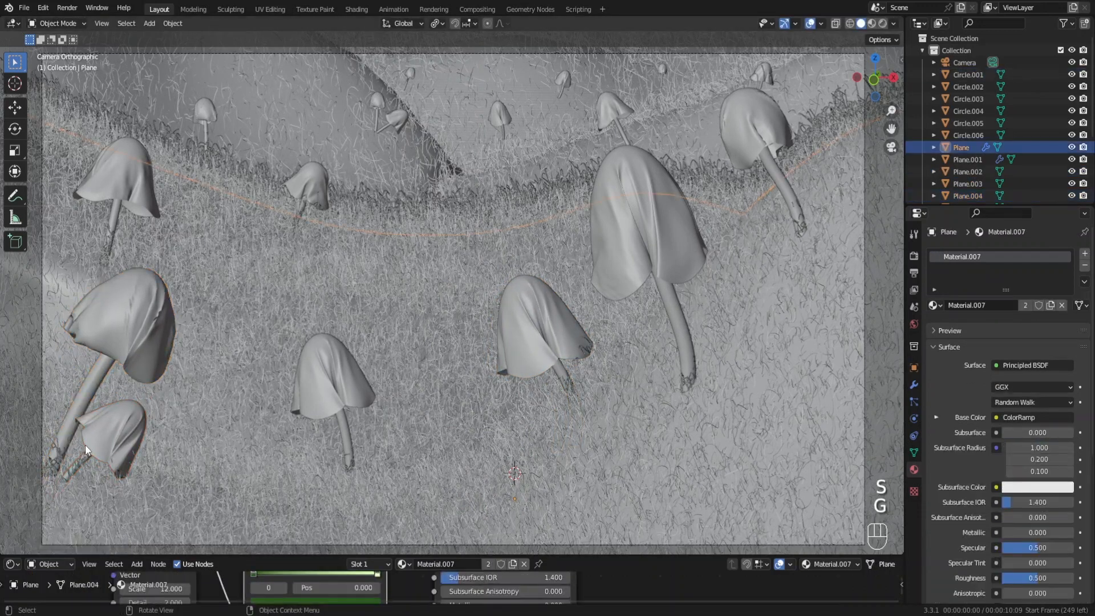
key(Tab)
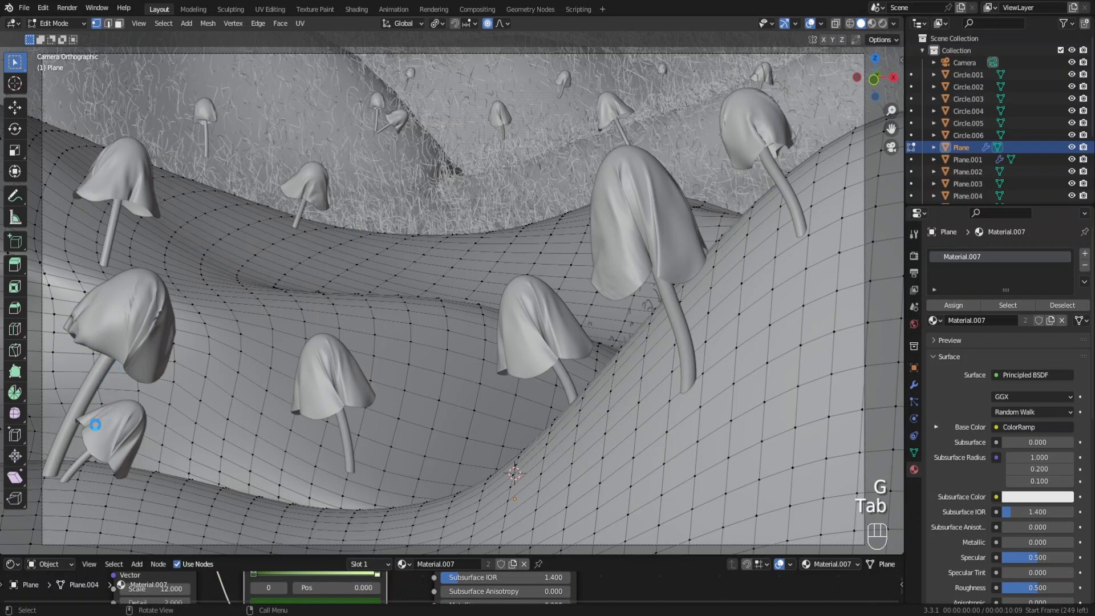
key(Tab)
Step: Bend the stem of the large lower-left mushroom, Circle.001, by rotating its base with proportional editing
click(76, 444)
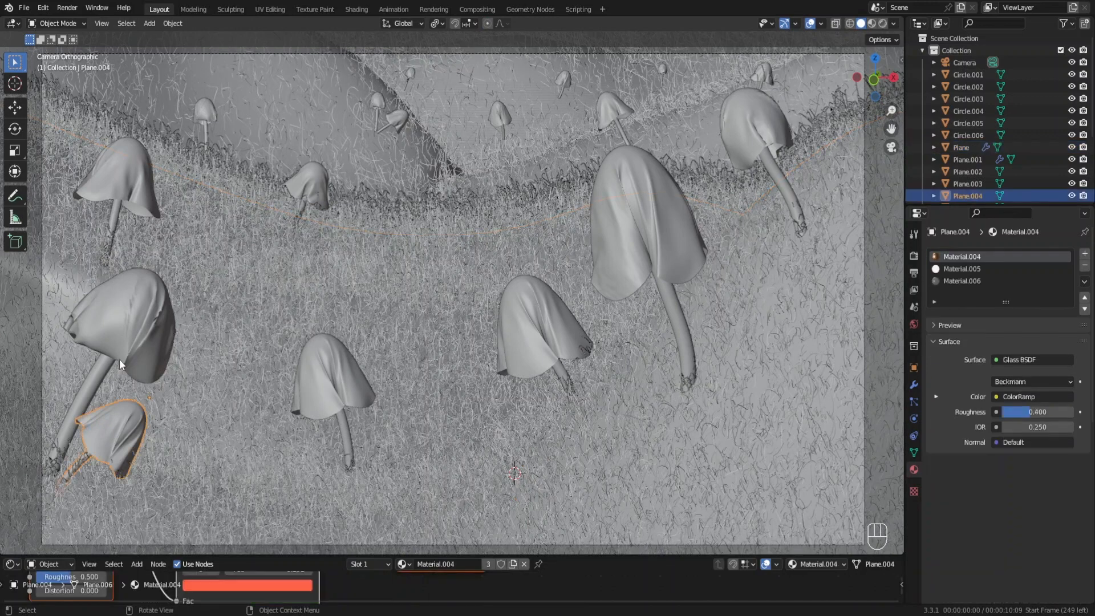
key(Tab)
key(alt+z)
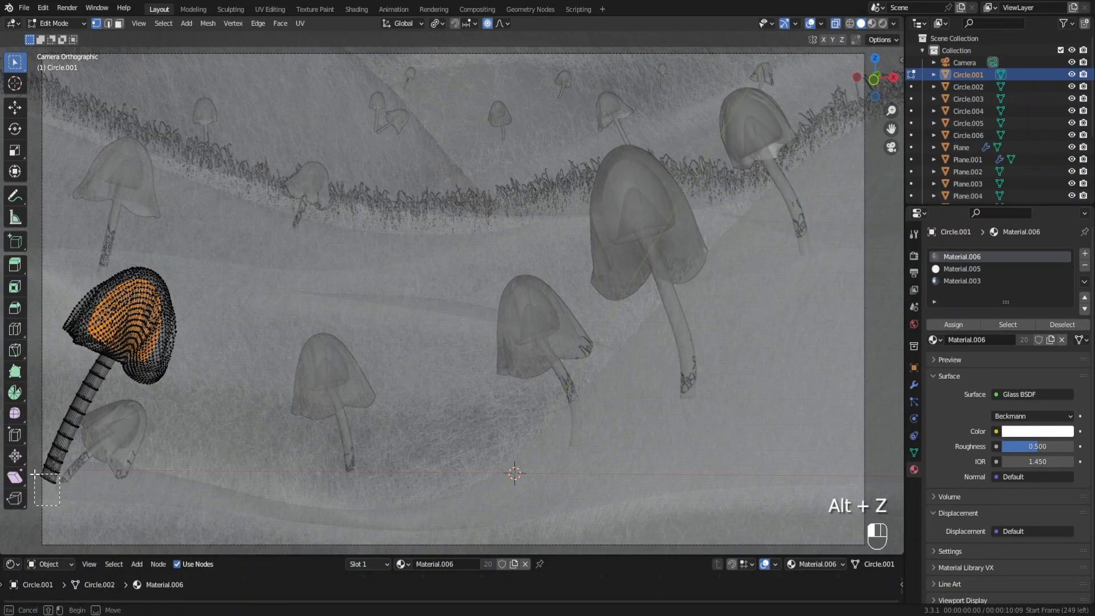
click(47, 477)
key(alt+z)
key(r)
click(206, 421)
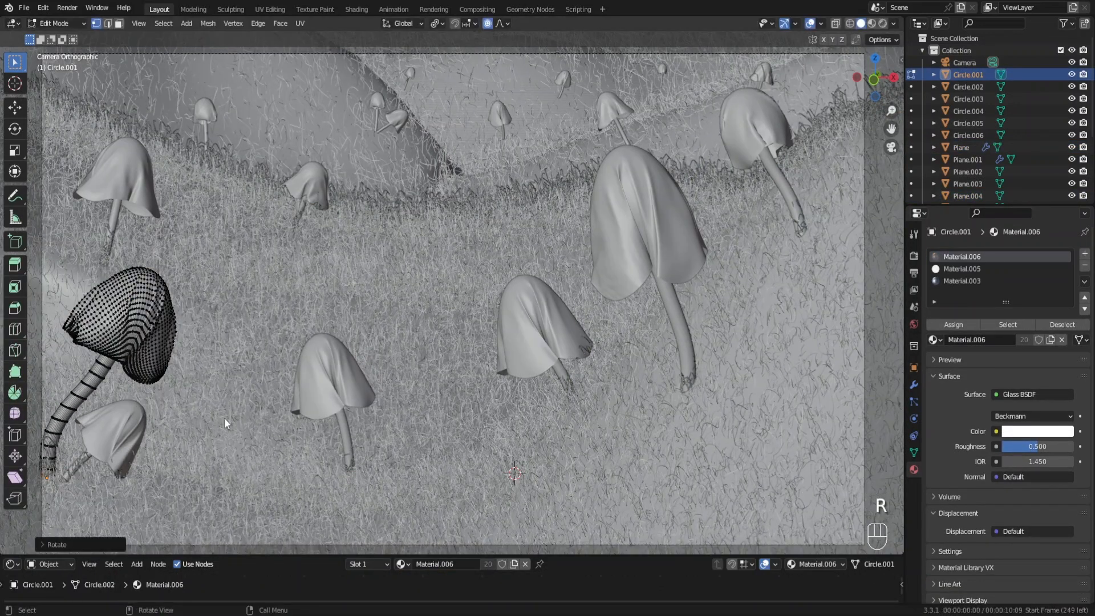
key(Tab)
Step: Bend the stem of the Plane.003 mushroom, left of centre, by rotating its base with proportional editing
click(344, 423)
key(Tab)
key(alt+z)
drag(331, 474, 330, 474)
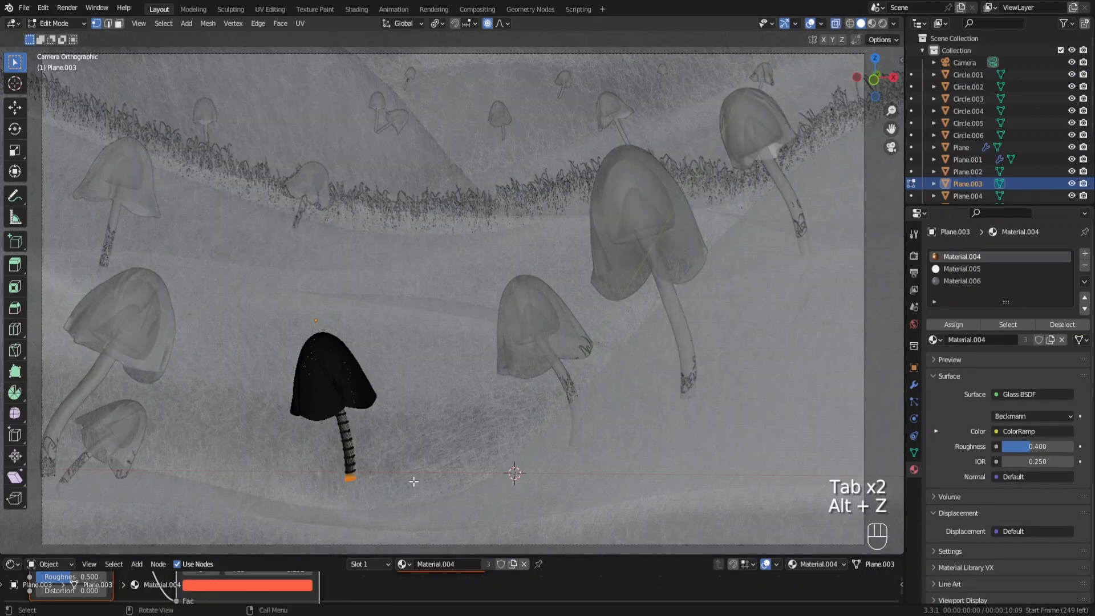
key(alt+z)
key(r)
click(421, 428)
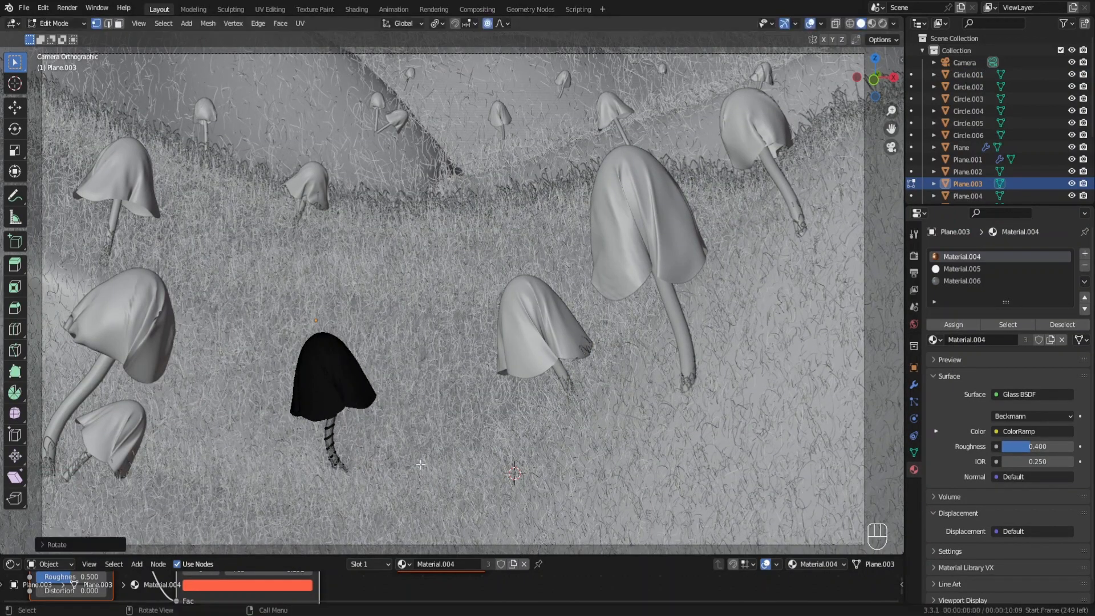
Step: Refine the stem bend of Plane.003 by moving and rotating its base with proportional editing, and return to Object Mode
key(g)
click(421, 468)
key(r)
scroll(422, 477, up, 6)
key(g)
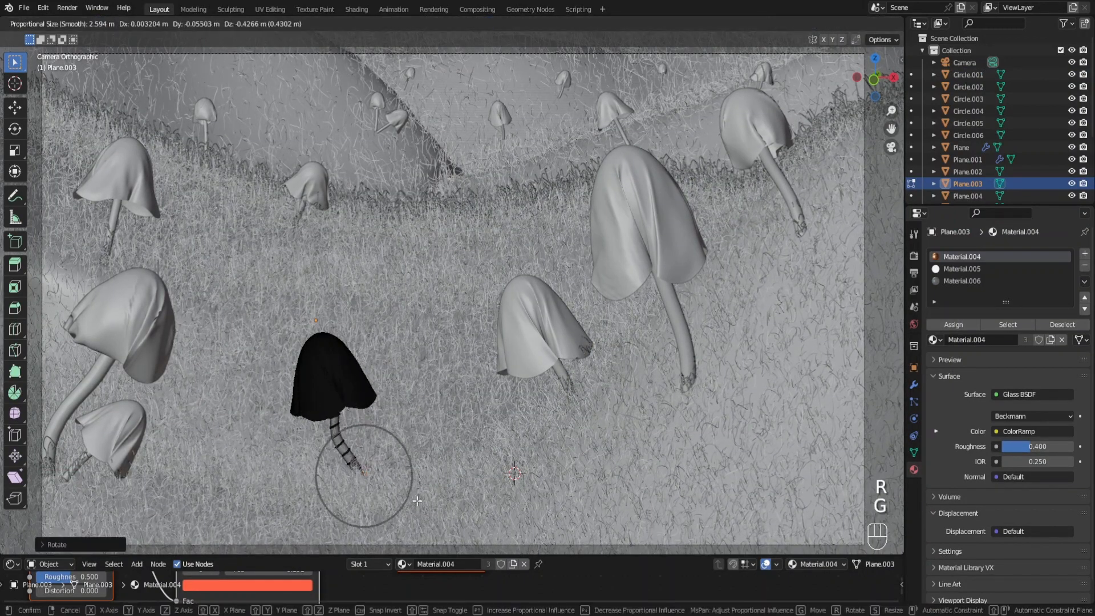
click(437, 464)
key(Tab)
Step: Move Plane.002, the mushroom left of the large one, up and to the left, and tilt it
click(534, 341)
key(g)
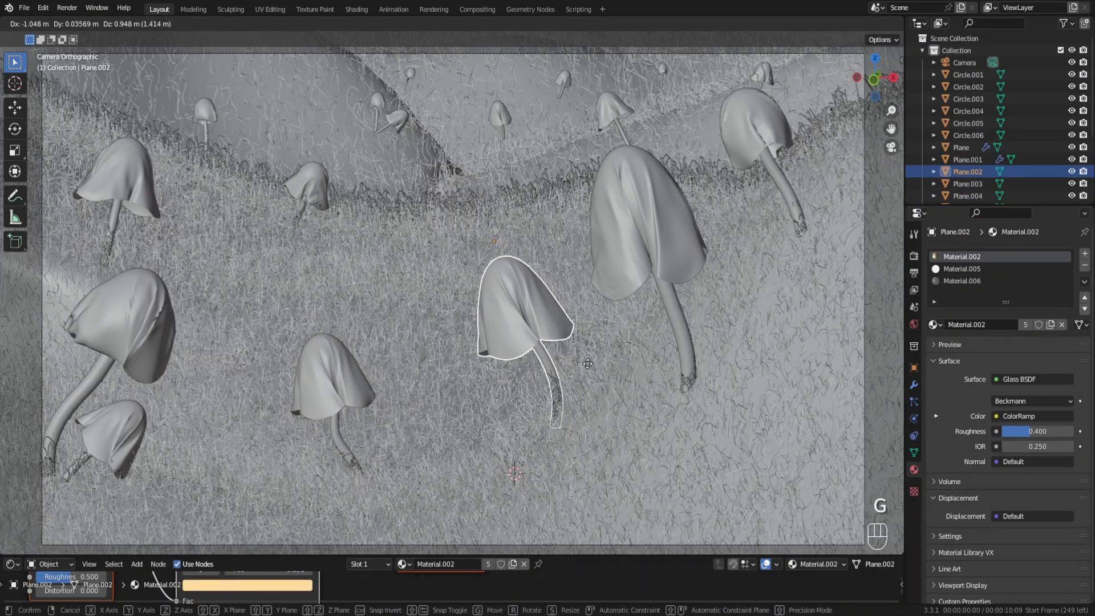
key(r)
click(593, 336)
Step: Save the file and preview the scene in material preview and rendered shading
key(ctrl+s)
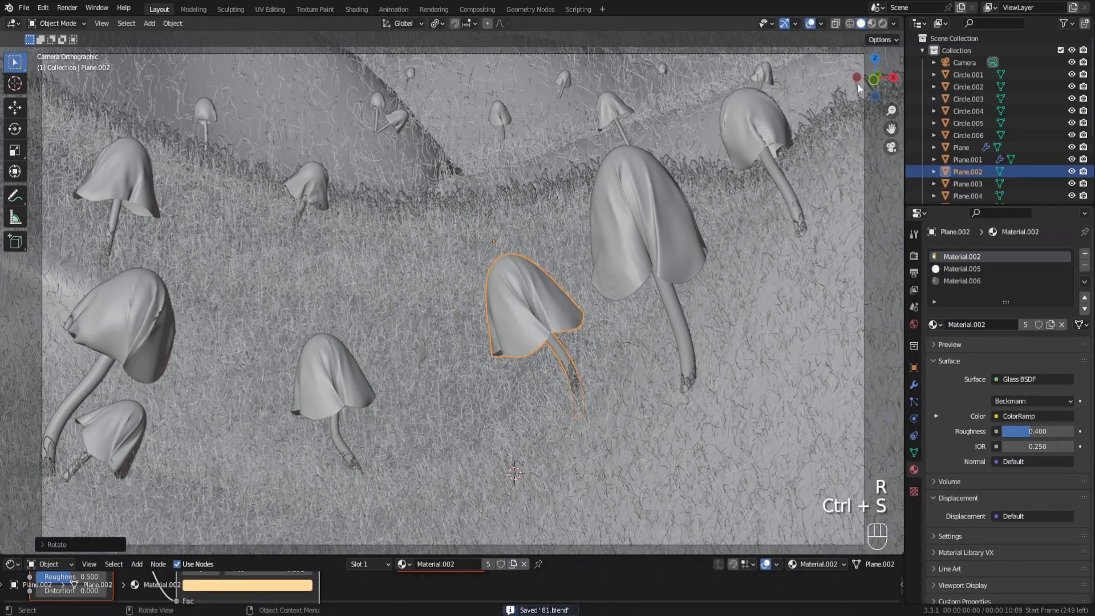
click(872, 23)
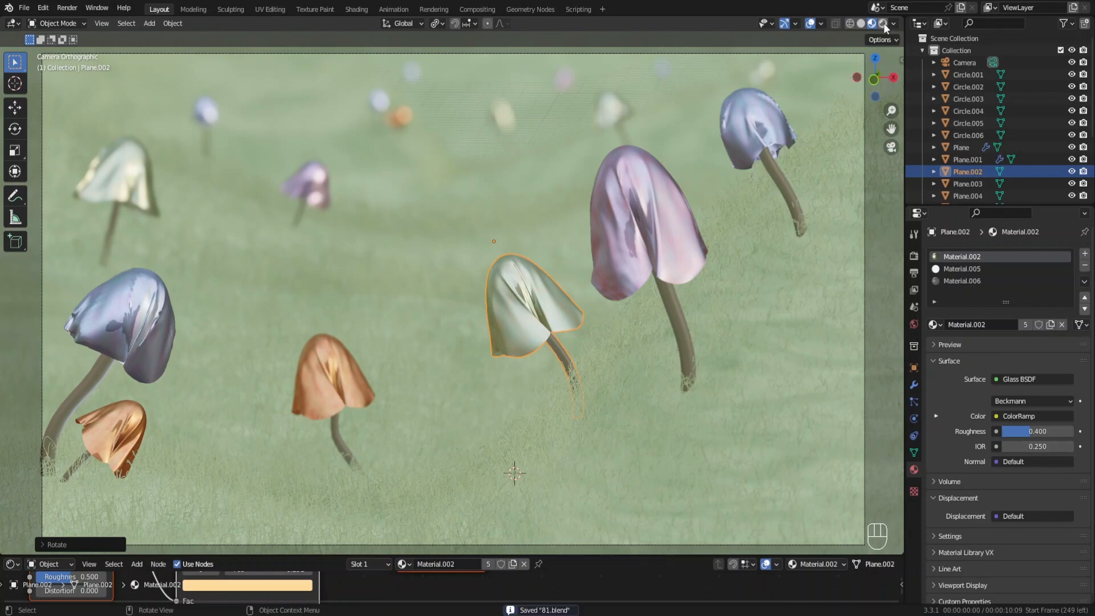
click(883, 24)
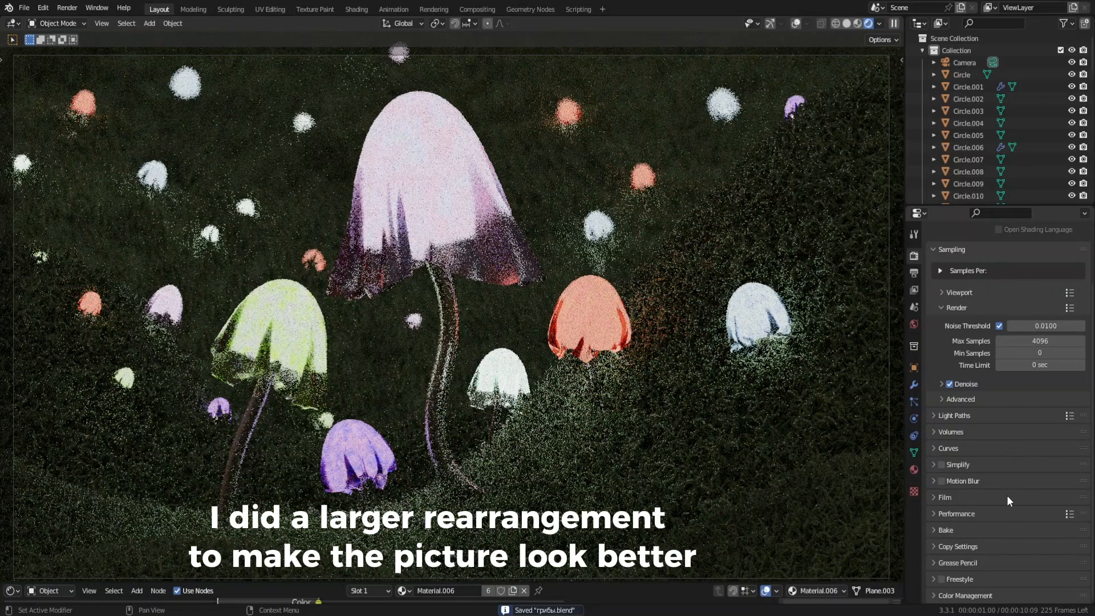
Step: In the color management settings, set the look to Medium High Contrast, exposure to 1.509 and gamma to 0.906
click(935, 593)
scroll(991, 516, down, 5)
click(1021, 532)
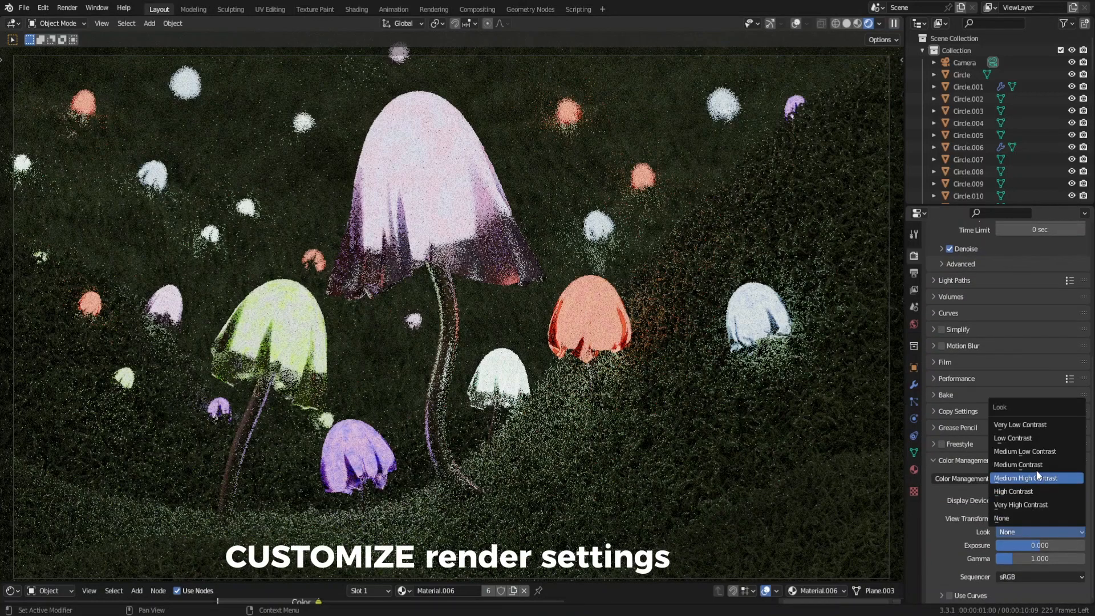
click(1053, 478)
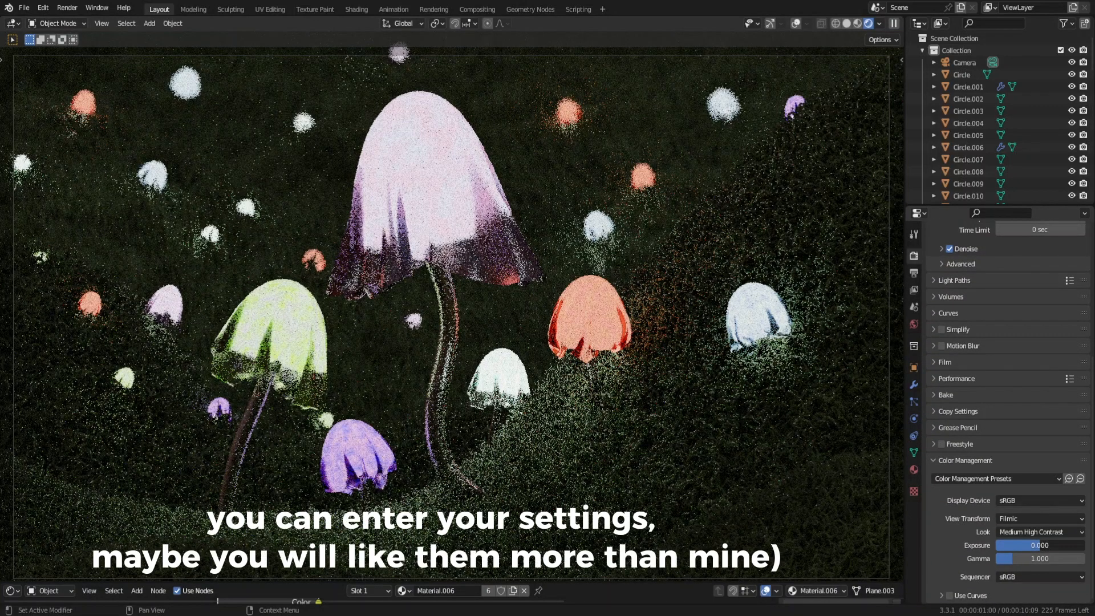
mouse_move(1046, 545)
mouse_down()
mouse_move(1064, 545)
mouse_move(1031, 558)
mouse_up()
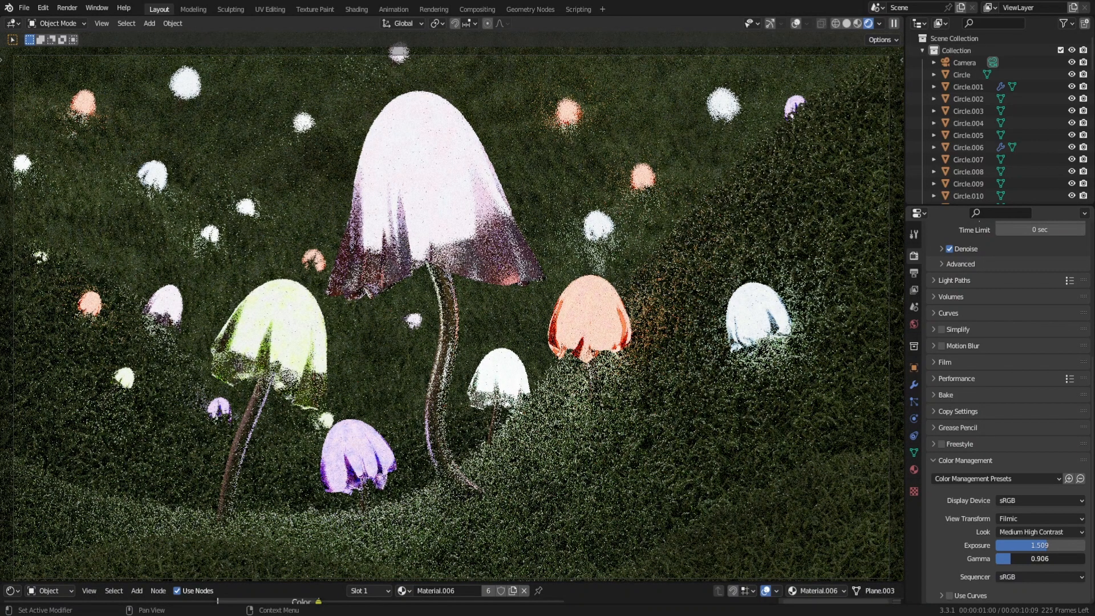
Step: Enable color curves and shape a contrast curve with a highlight point near 0.74, 0.84 and shadow points near 0.23, 0.19 and 0.12, 0.11
click(942, 595)
scroll(964, 531, down, 8)
click(1010, 483)
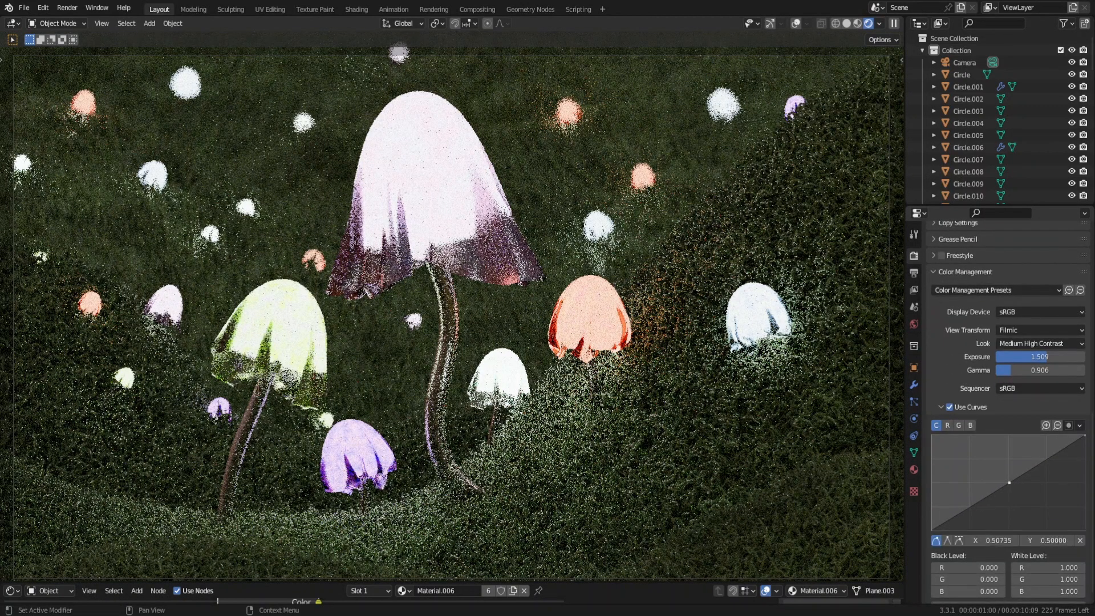
drag(1048, 458, 1046, 450)
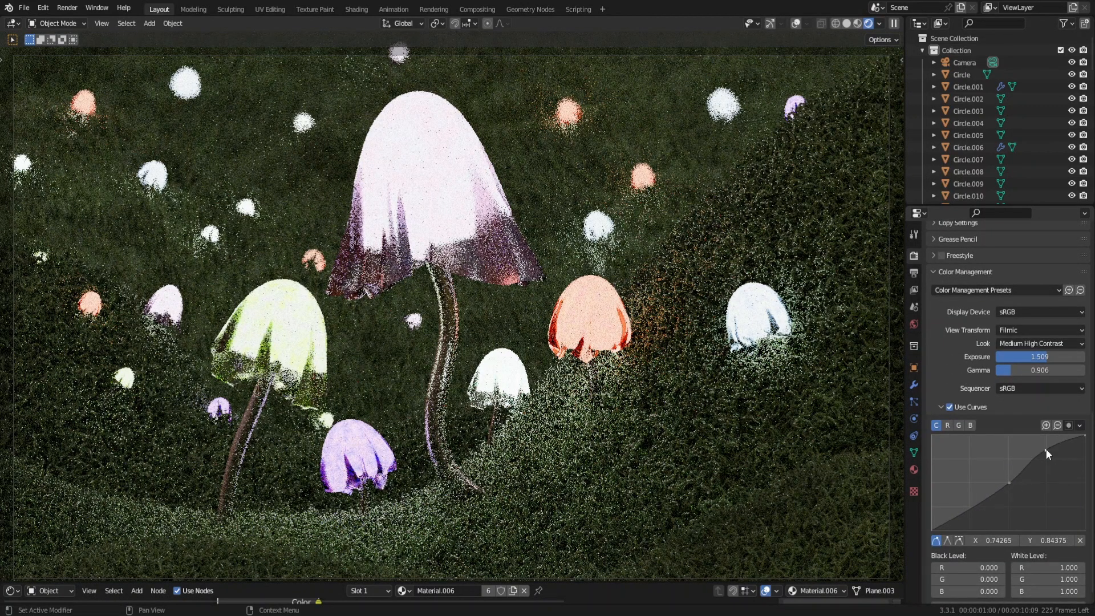
click(967, 512)
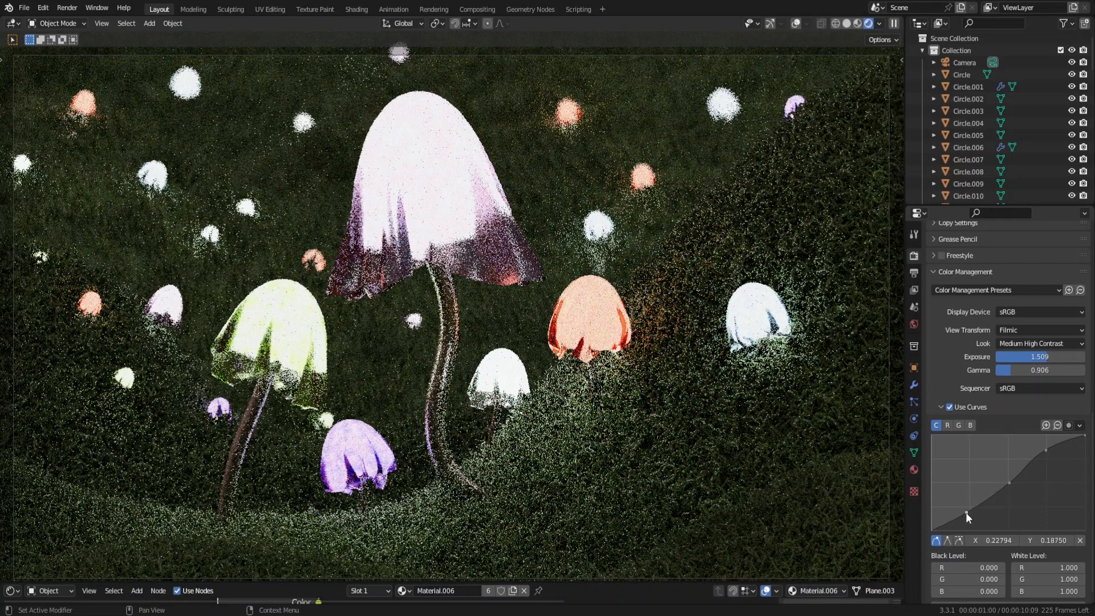
click(985, 504)
drag(987, 503, 950, 519)
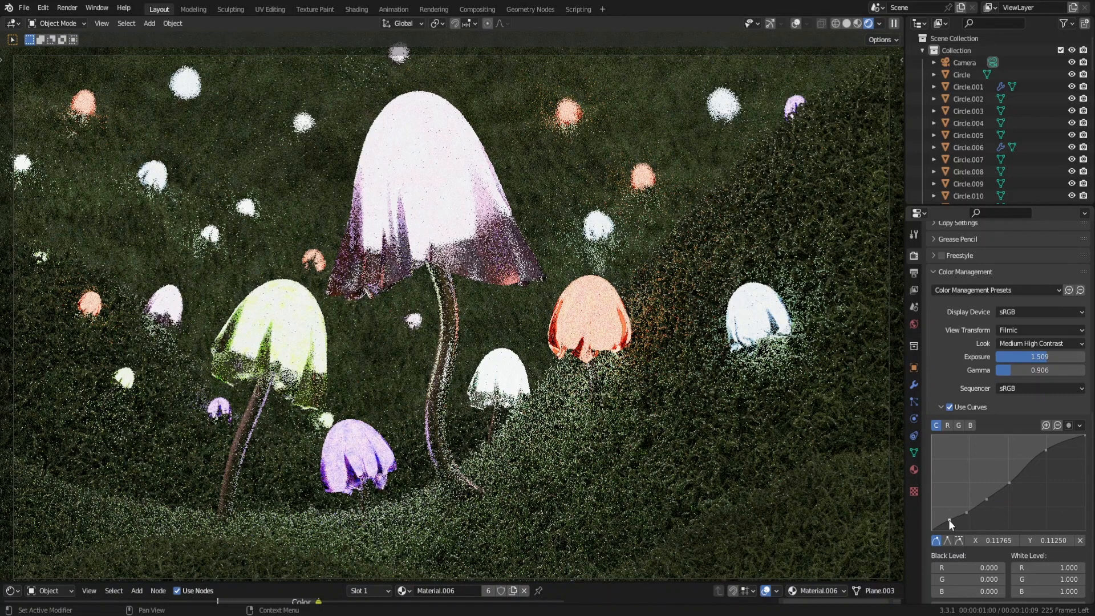
Step: Switch the viewport to material preview and set the render's maximum samples to 200
scroll(977, 409, up, 15)
scroll(983, 428, up, 1)
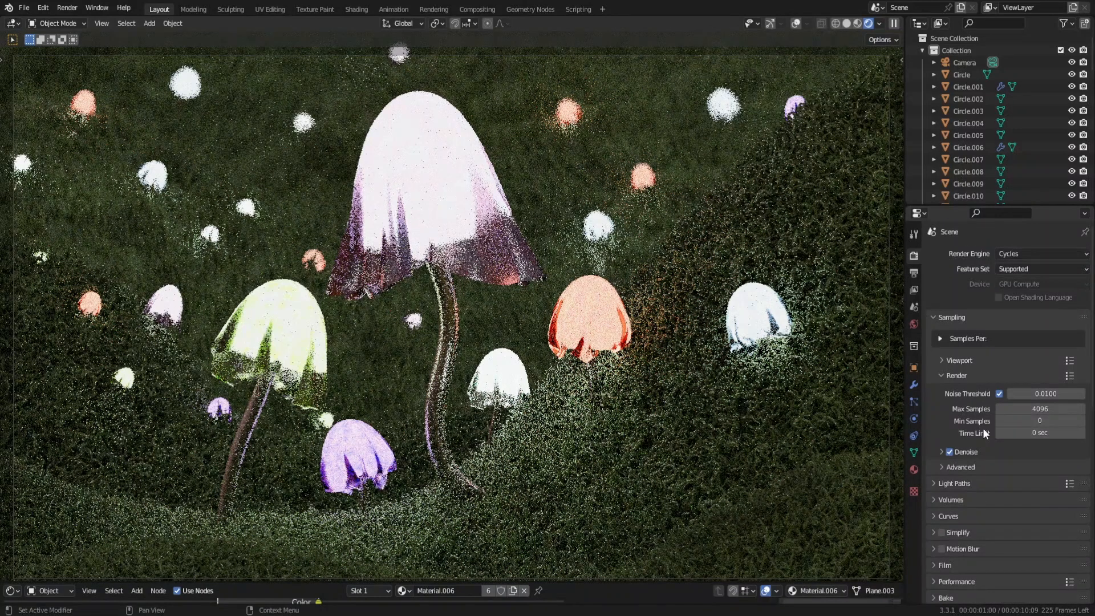
click(857, 23)
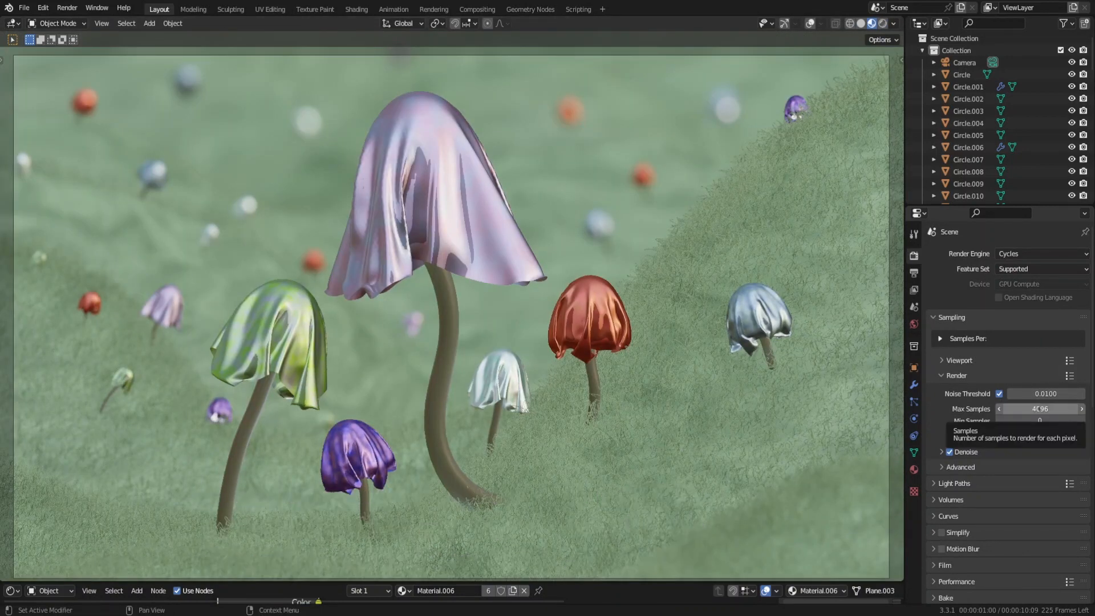
click(1038, 409)
text(200)
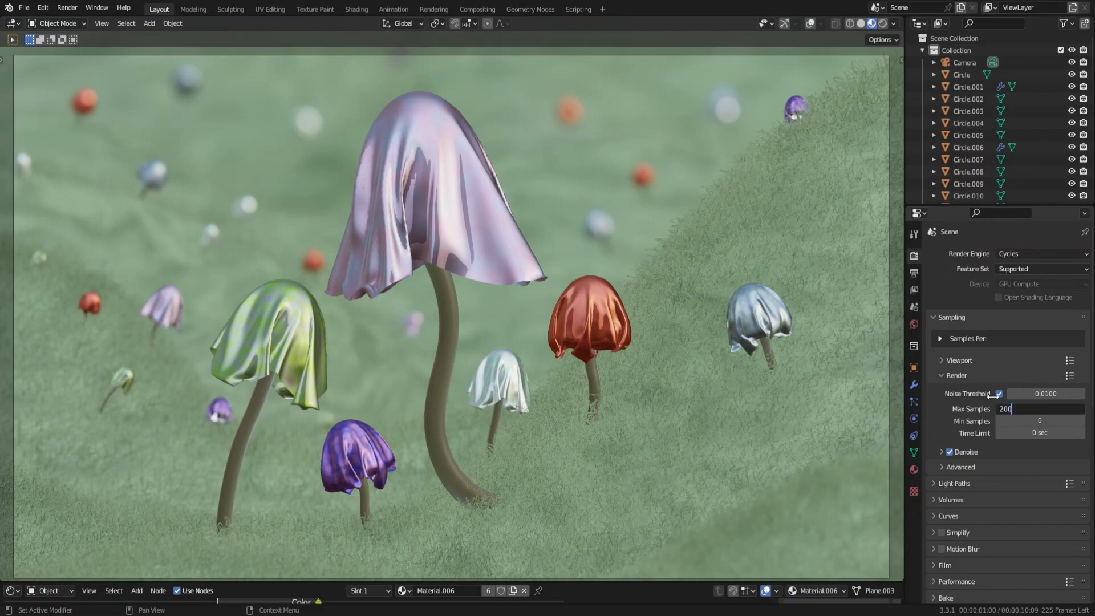
key(Return)
Step: Enable the Denoising Data pass for the view layer and turn on nodes in the compositor
click(914, 290)
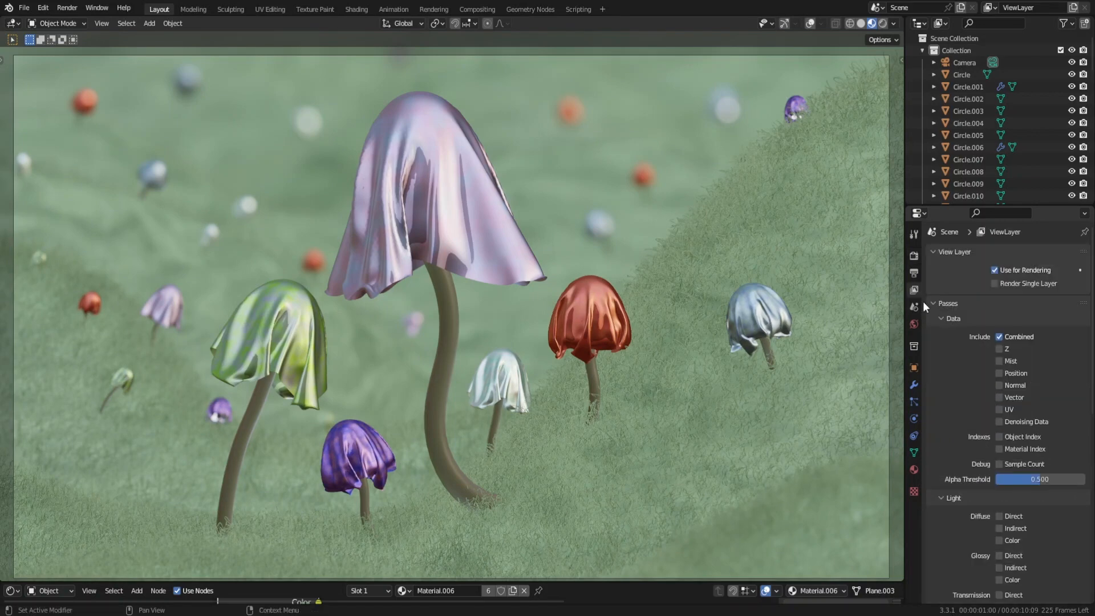
click(999, 421)
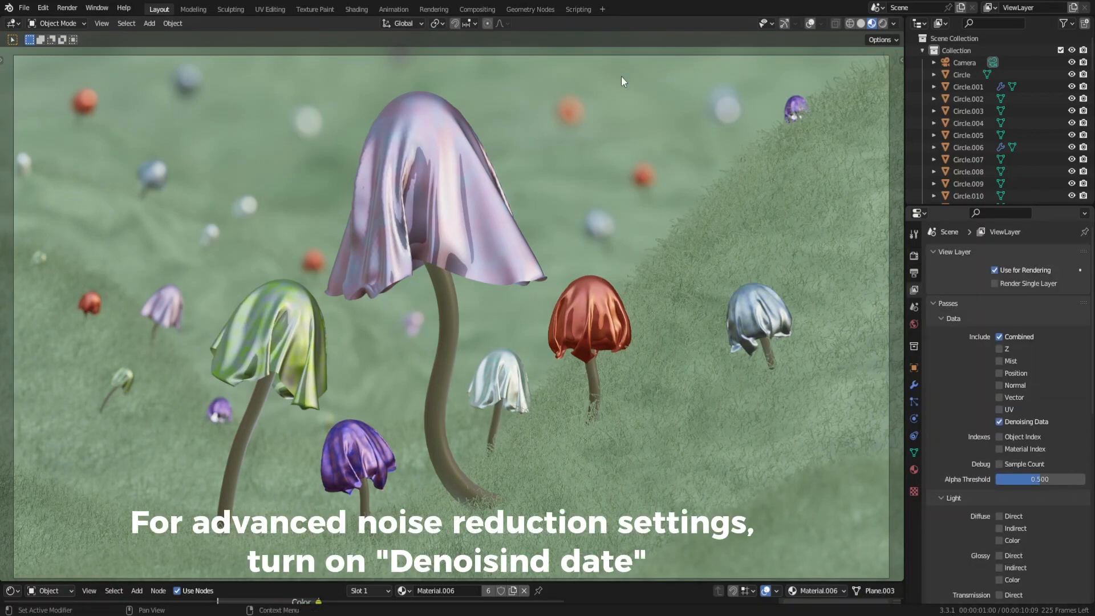
click(476, 10)
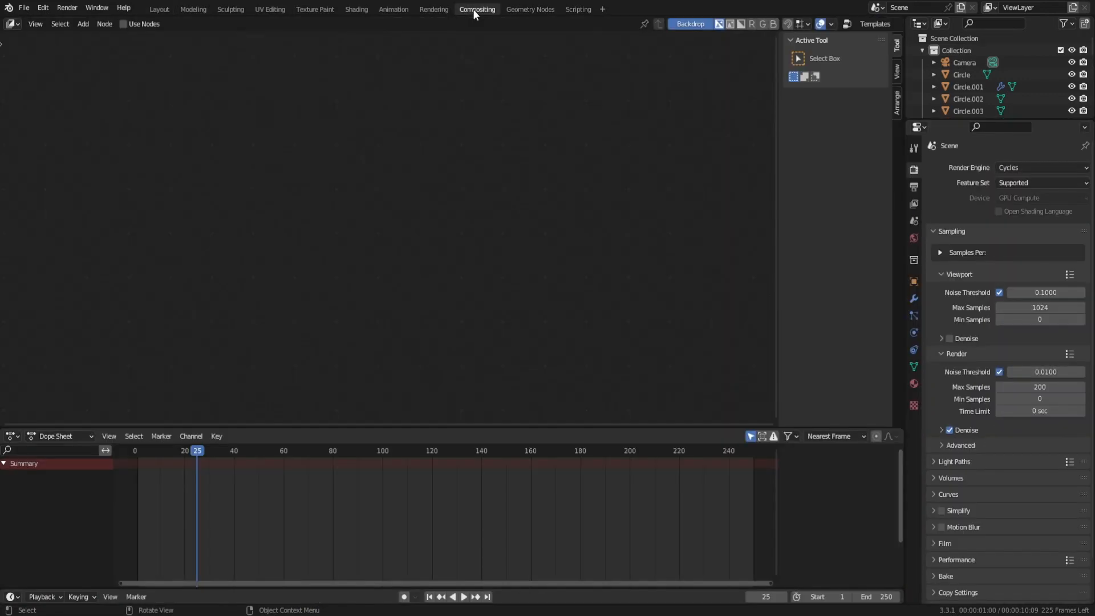
click(123, 24)
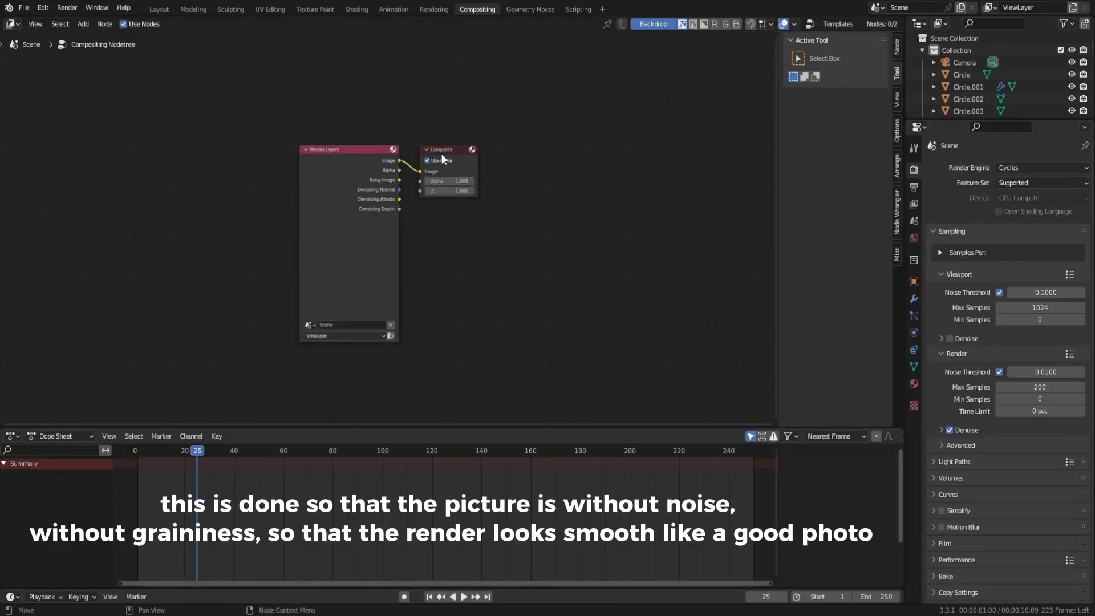
Step: Insert a Denoise node between Render Layers and Composite, and connect the Denoising Normal and Denoising Albedo outputs to it
drag(440, 153, 583, 182)
key(shift+a)
click(447, 195)
text(de)
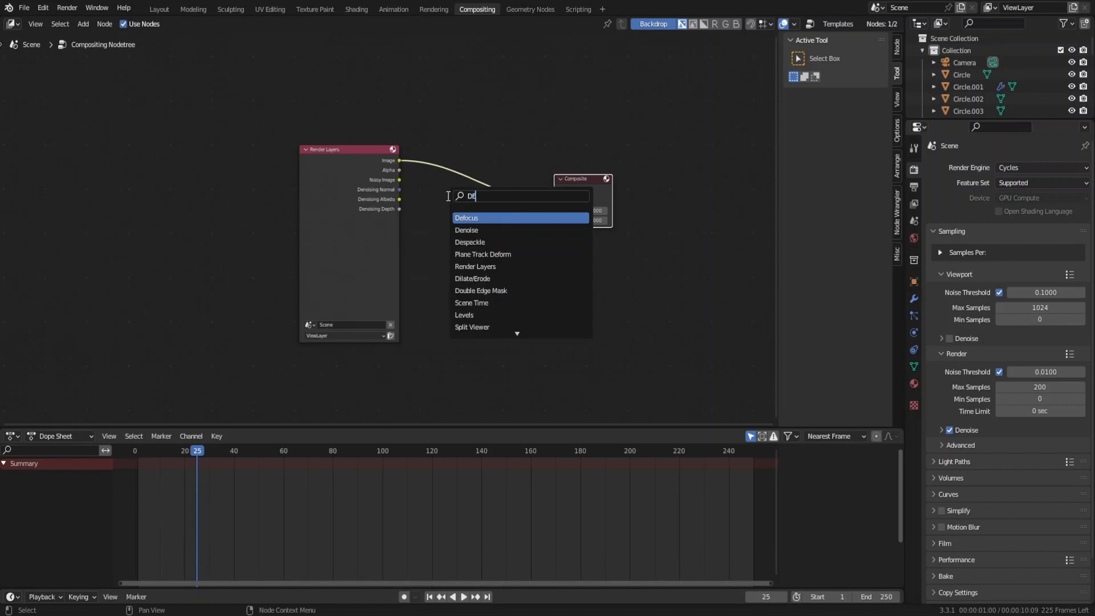
key(Return)
click(448, 190)
drag(400, 189, 441, 238)
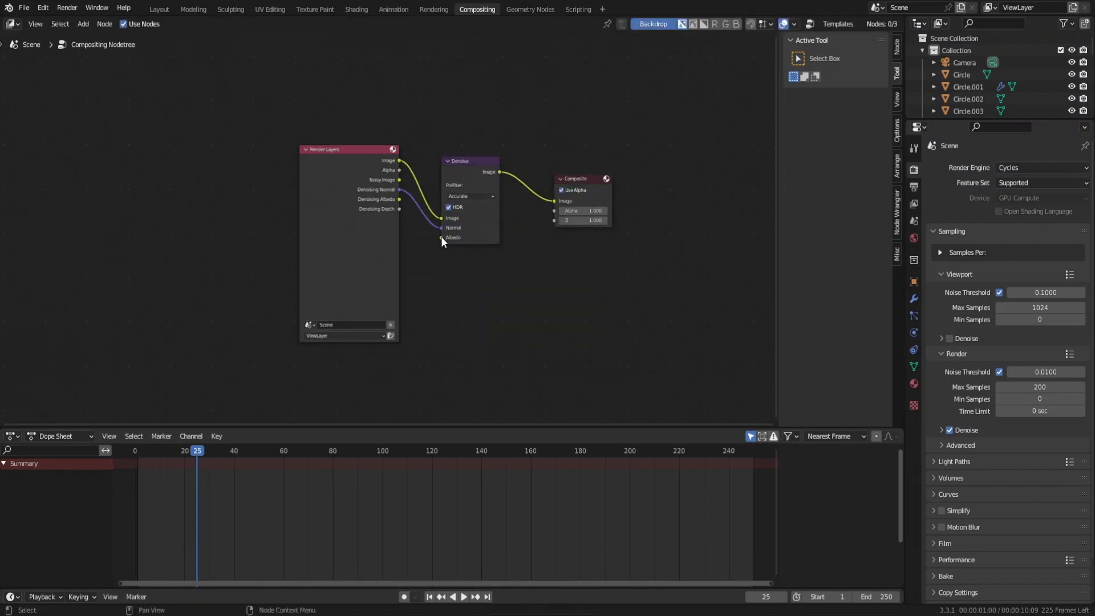
Step: Add a Viewer node below the Composite node and connect it to the Denoise node's image output
key(shift+a)
click(515, 157)
text(v)
click(533, 191)
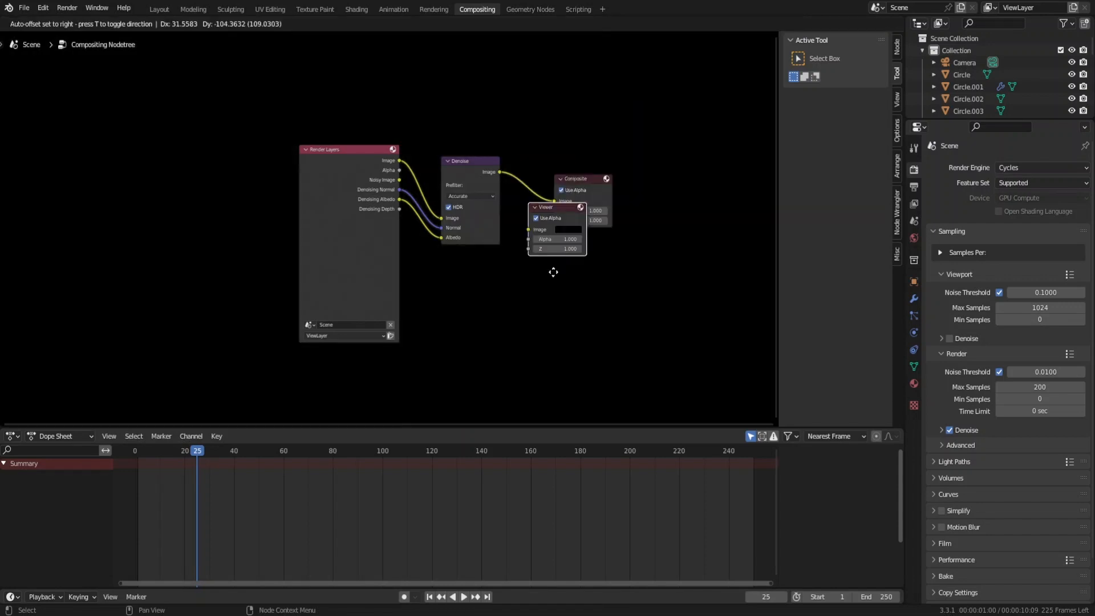
click(577, 323)
drag(557, 284, 498, 171)
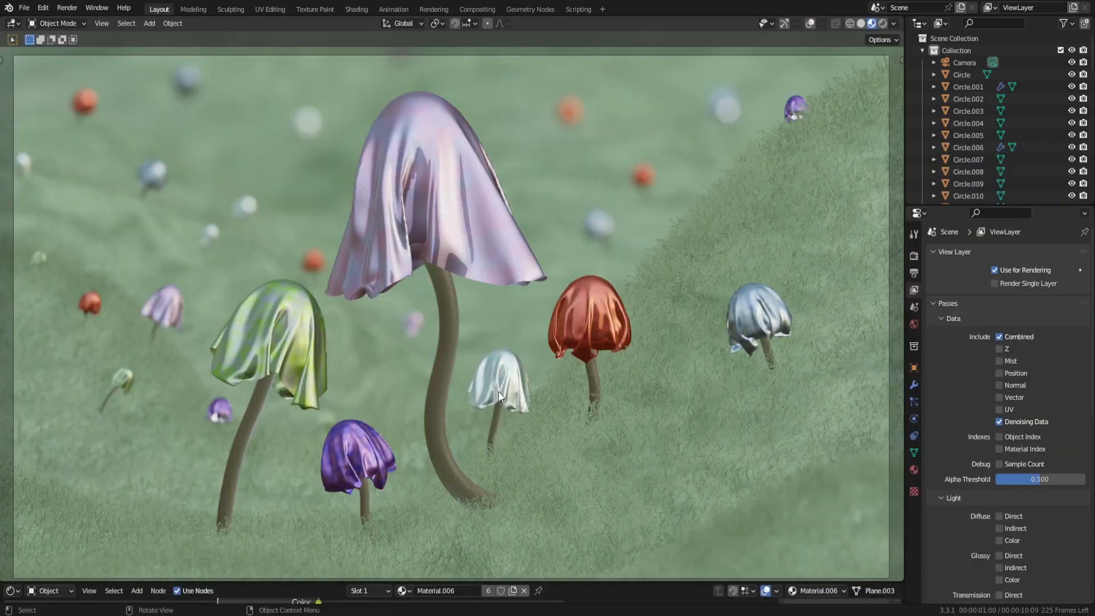
Step: Render the mushroom scene as a still image
click(67, 8)
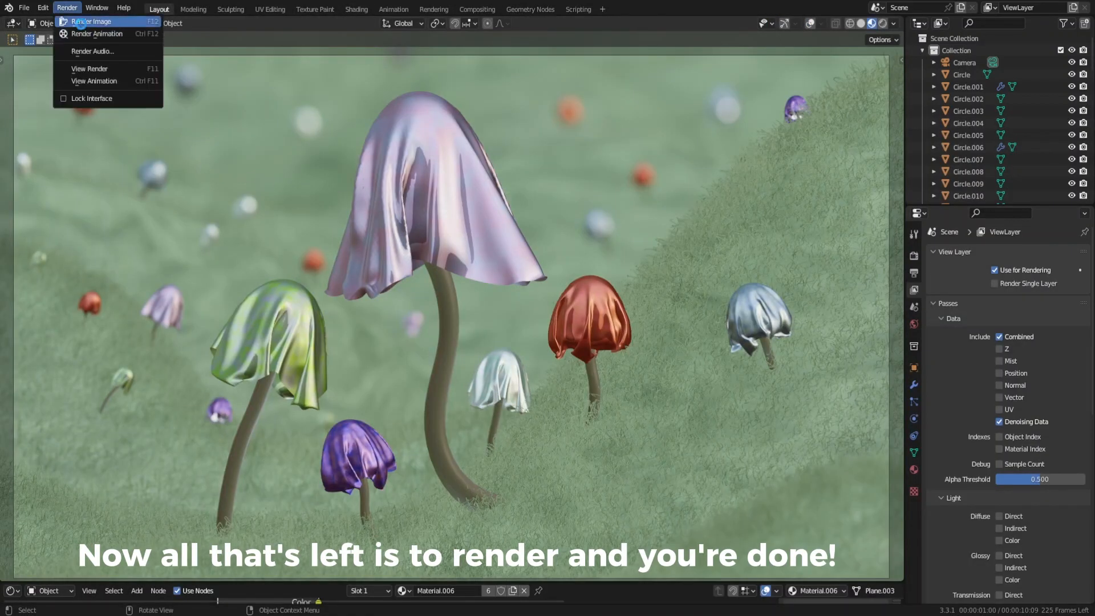
click(80, 20)
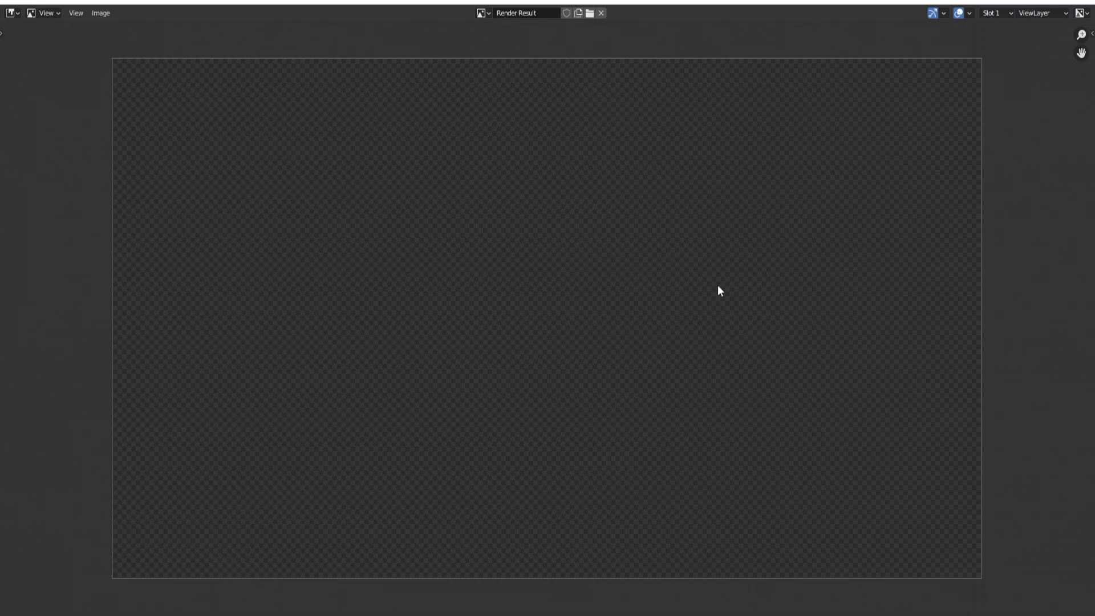